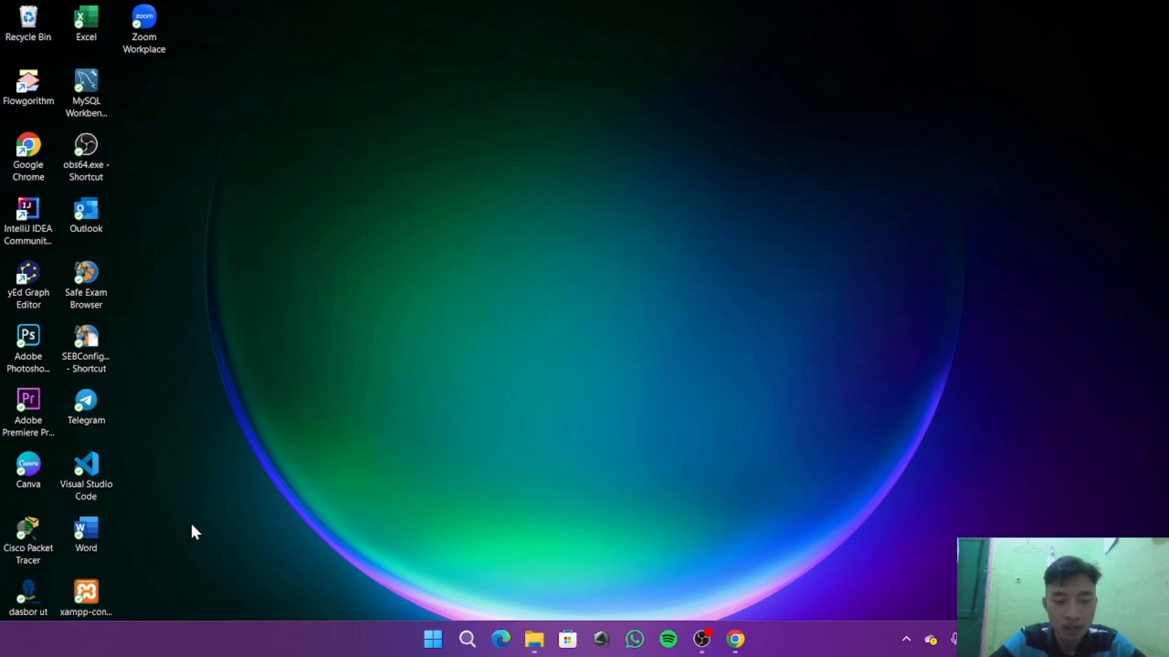
Launch Cisco Packet Tracer, read the network tasks of assignment Tugas 3 in Chrome, and return to the empty workspace.
left_click(38, 531)
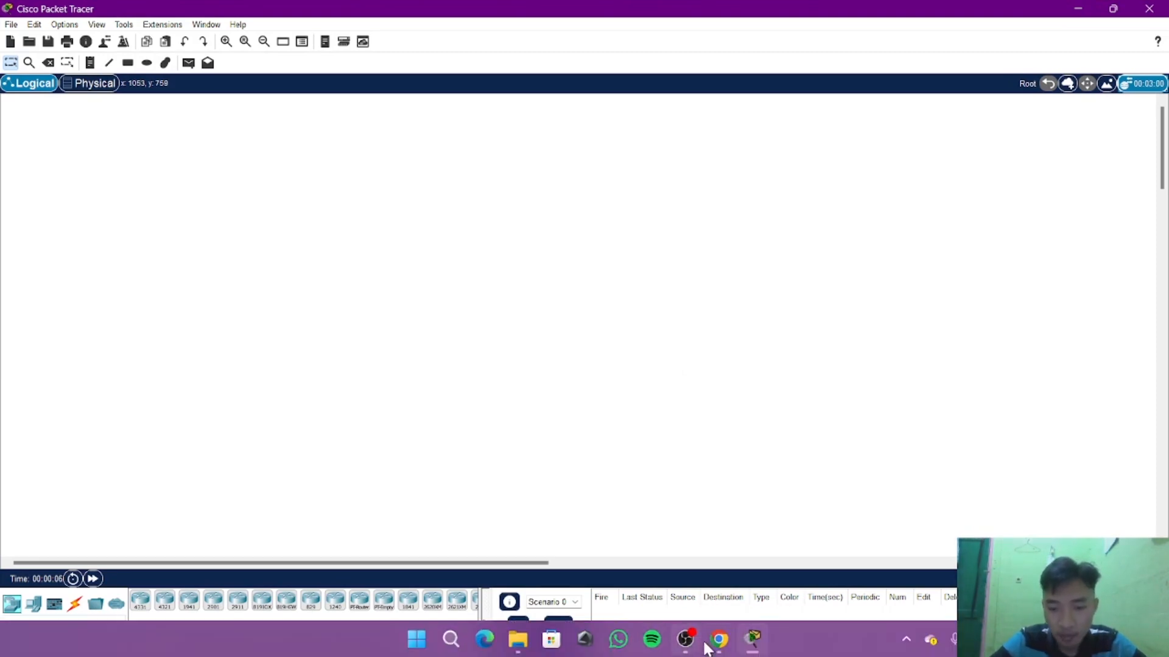
left_click(718, 639)
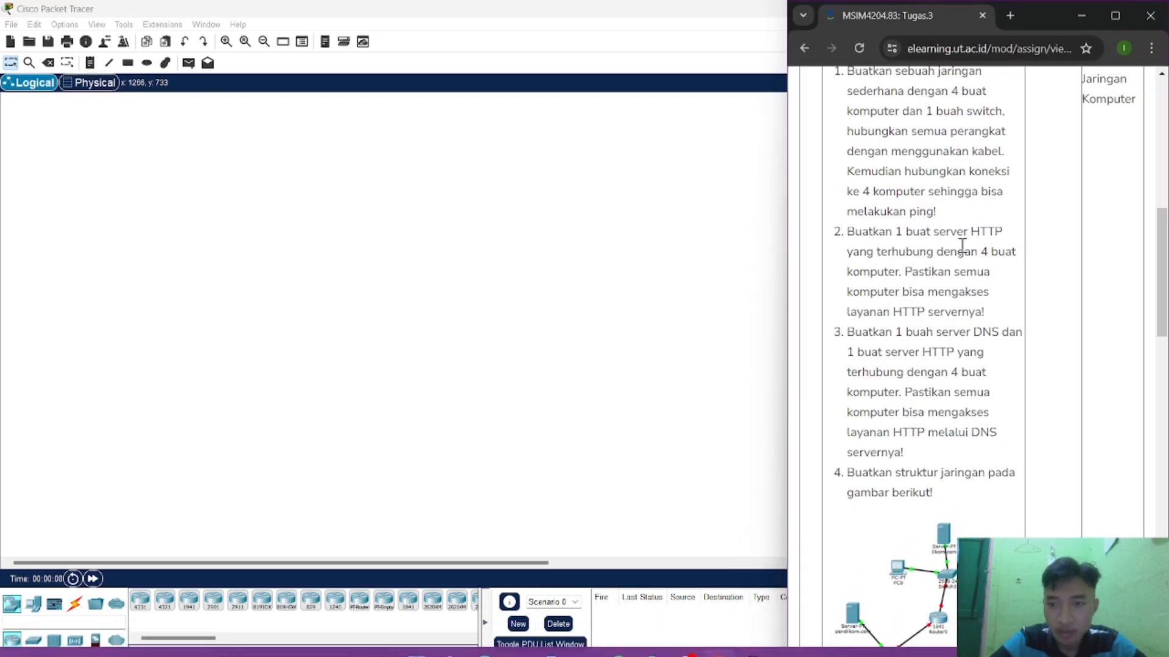
scroll(959, 243, "up", 1)
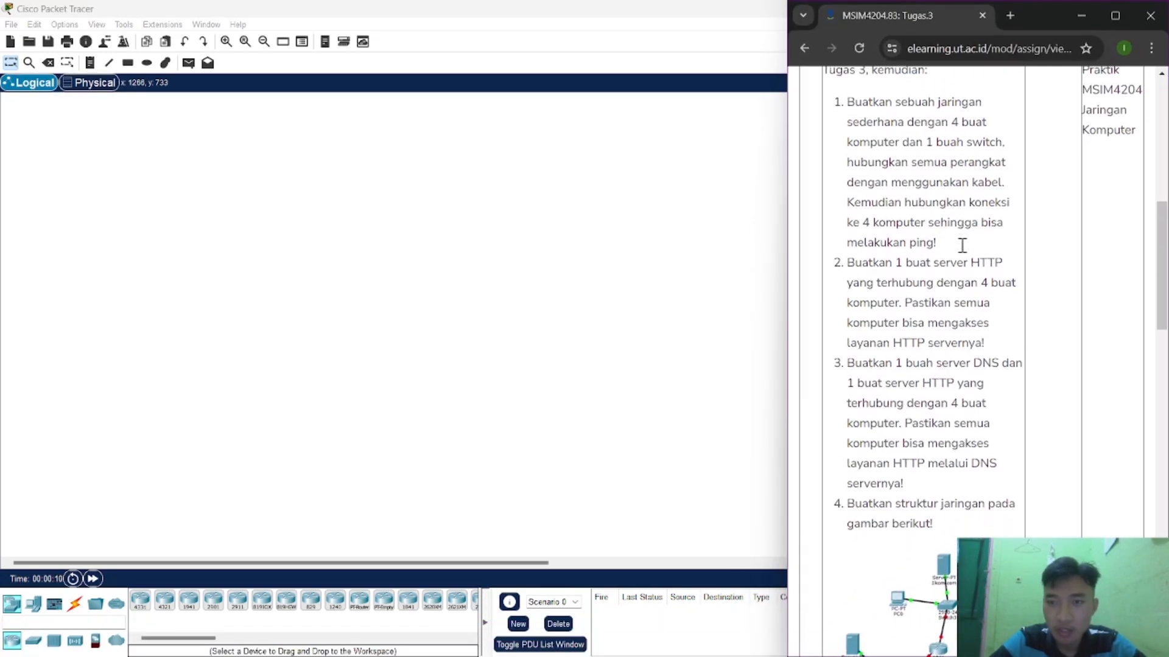
scroll(961, 244, "down", 1)
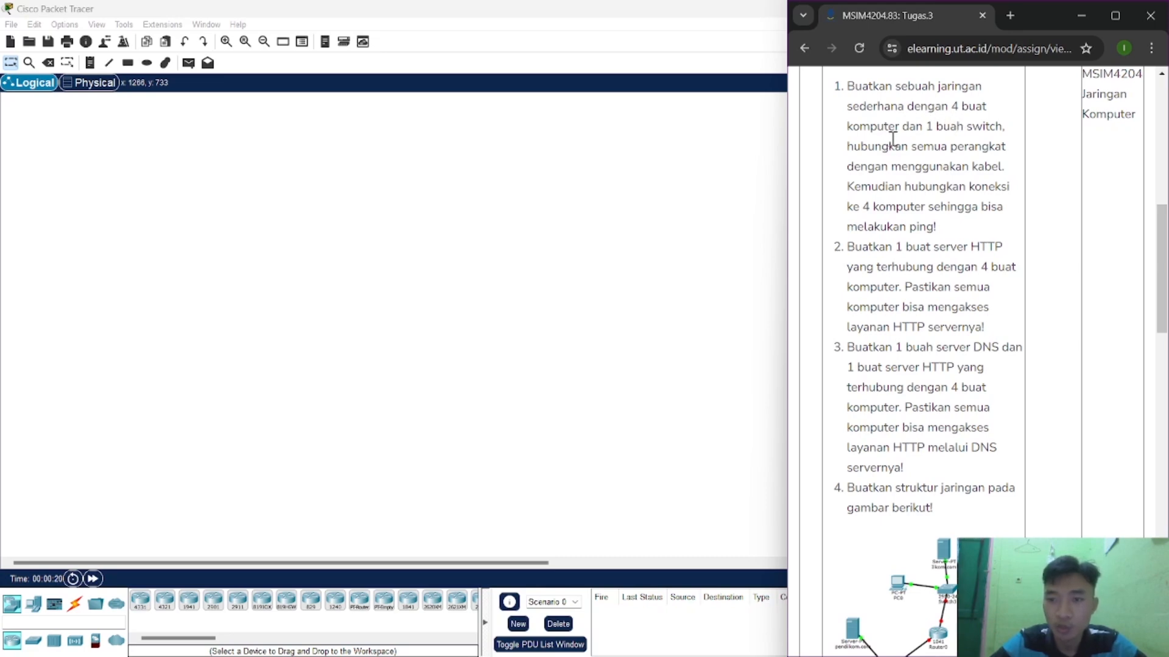
left_click(608, 267)
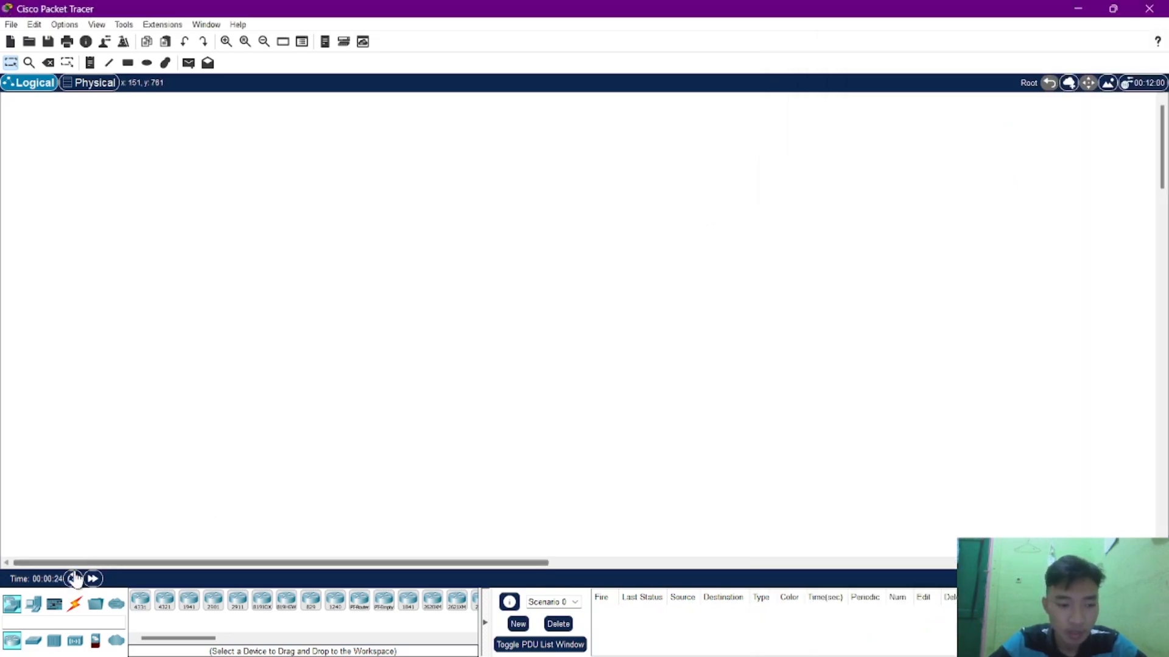
Place a 2950-24 switch in the upper part of the logical workspace.
left_click(34, 642)
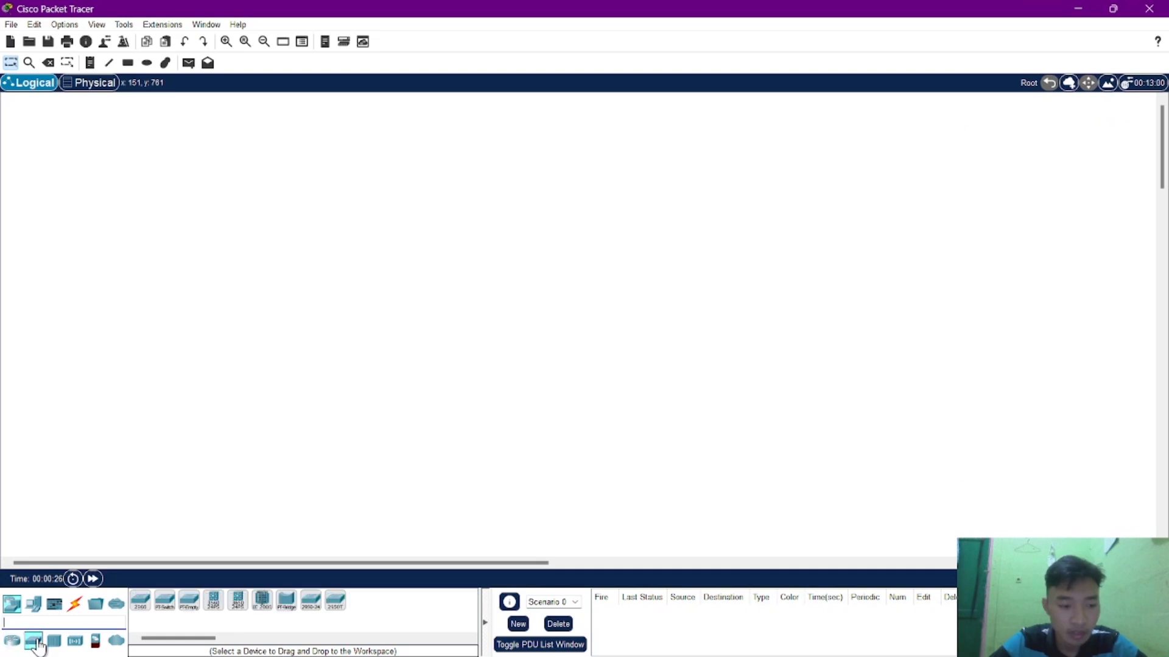
left_click(312, 605)
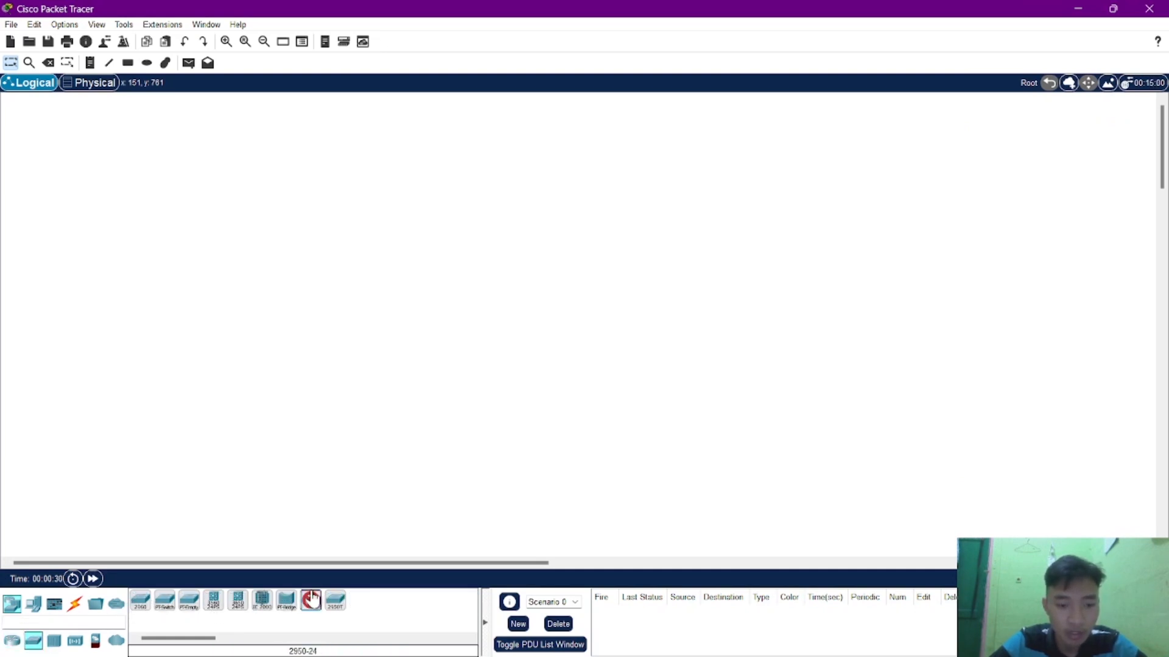
left_click(404, 242)
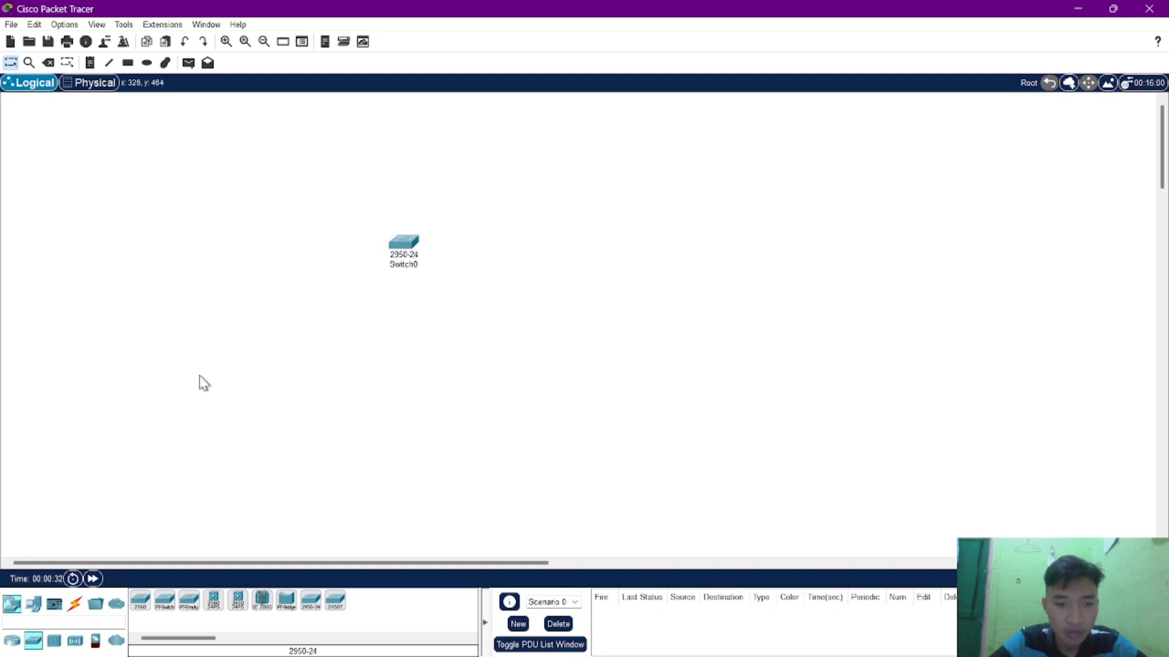
Place four PC-PT computers, three in a row below the switch and the fourth slightly higher to their right.
left_click(35, 608)
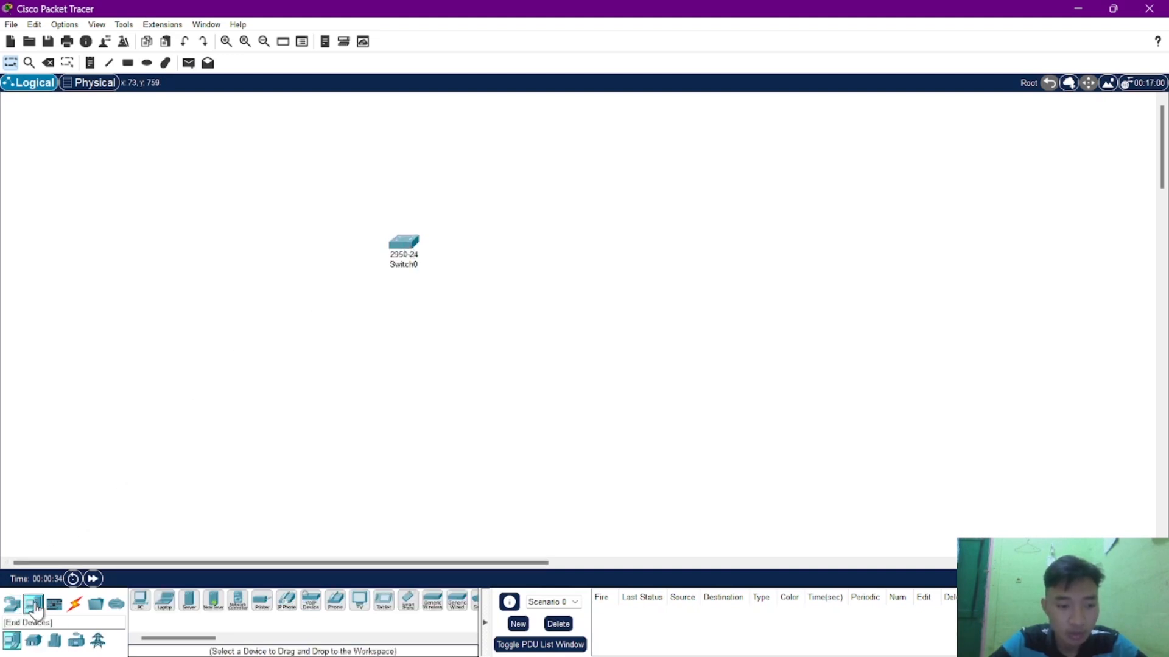
left_click(140, 602)
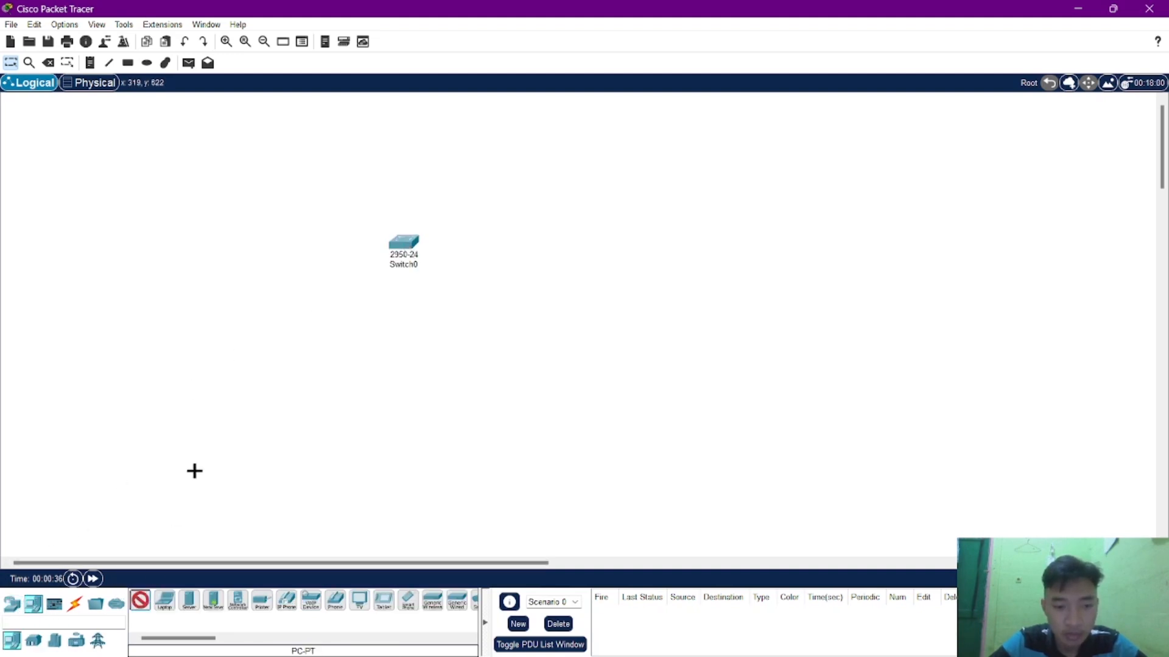
left_click(294, 368)
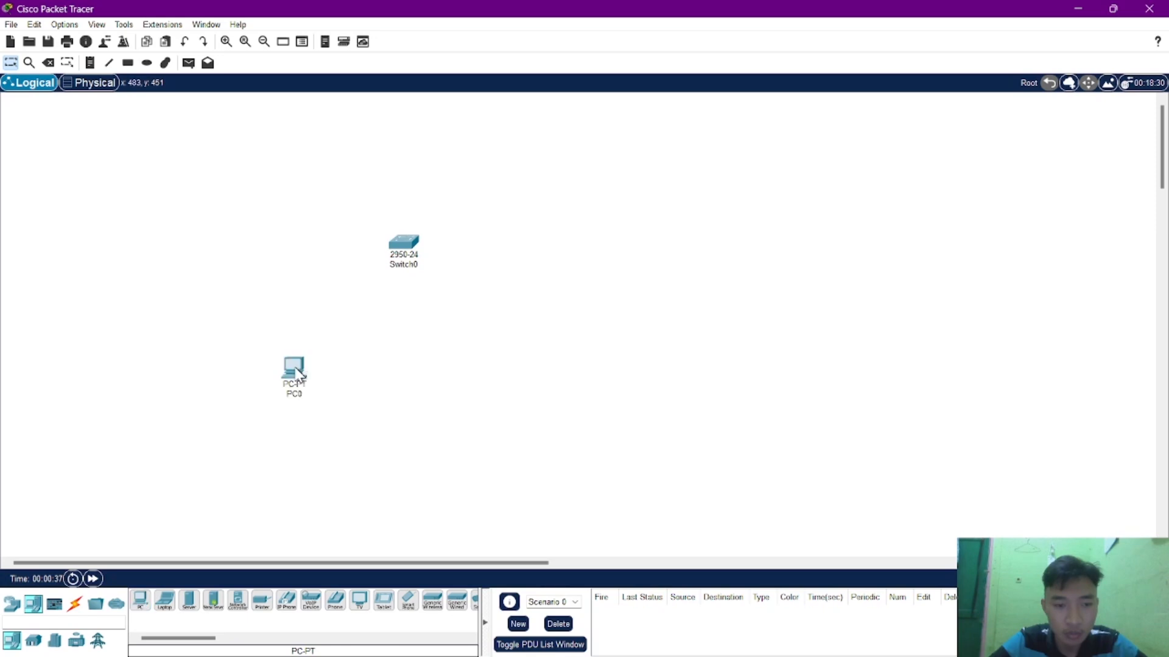
left_click(141, 603)
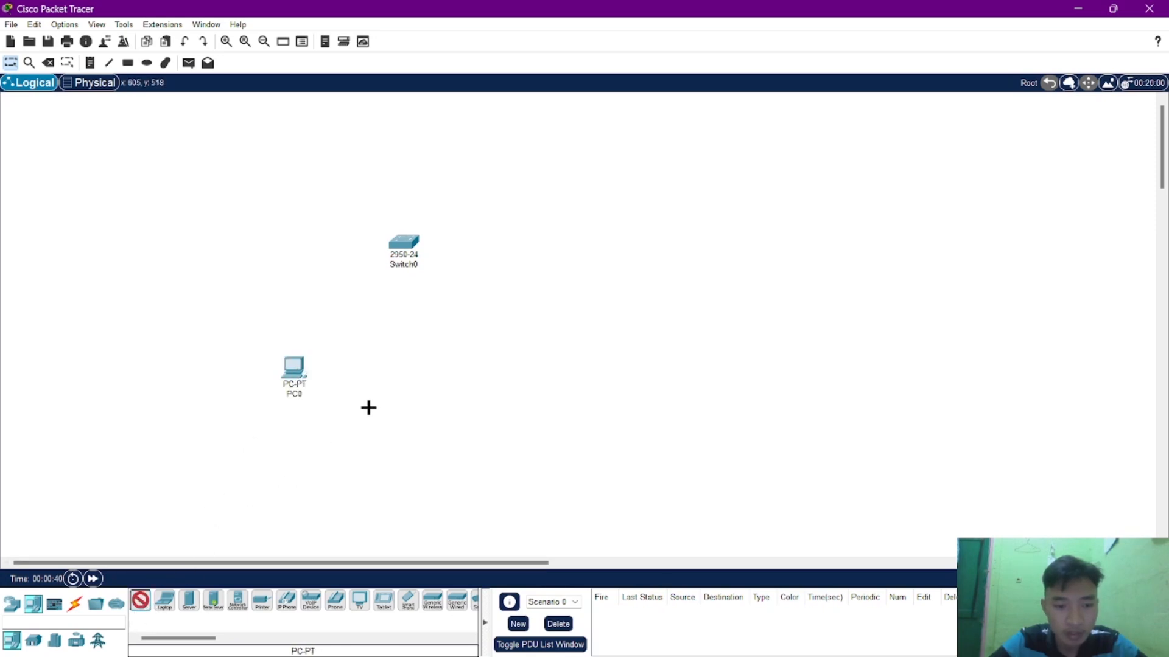
left_click(381, 373)
left_click(141, 602)
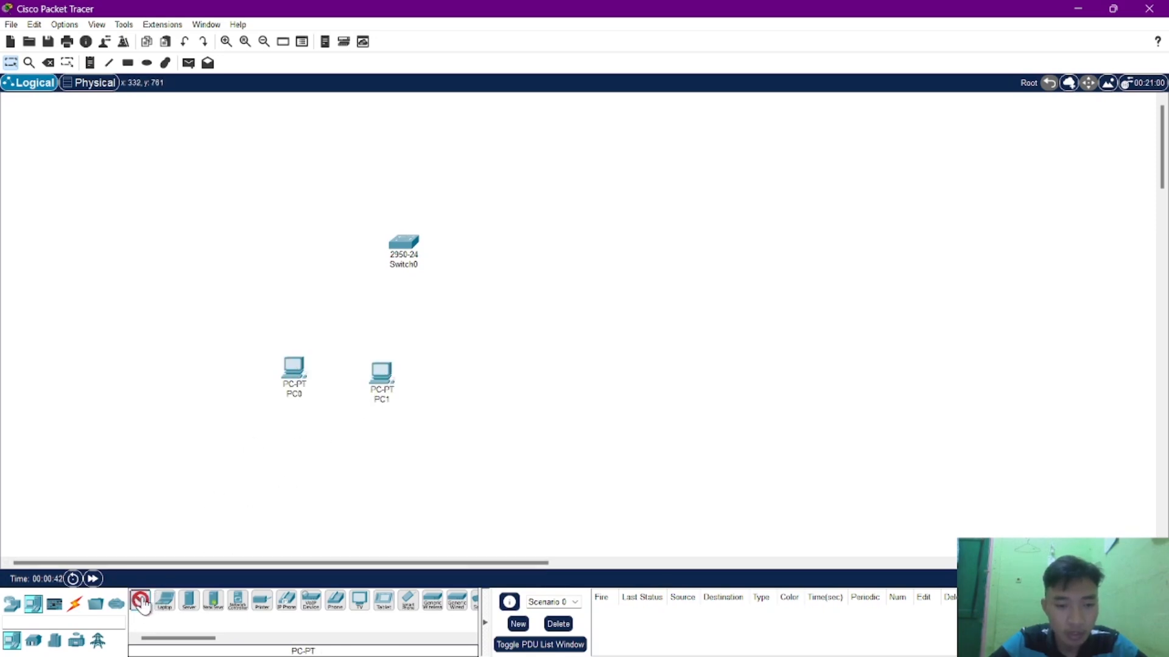
left_click(465, 379)
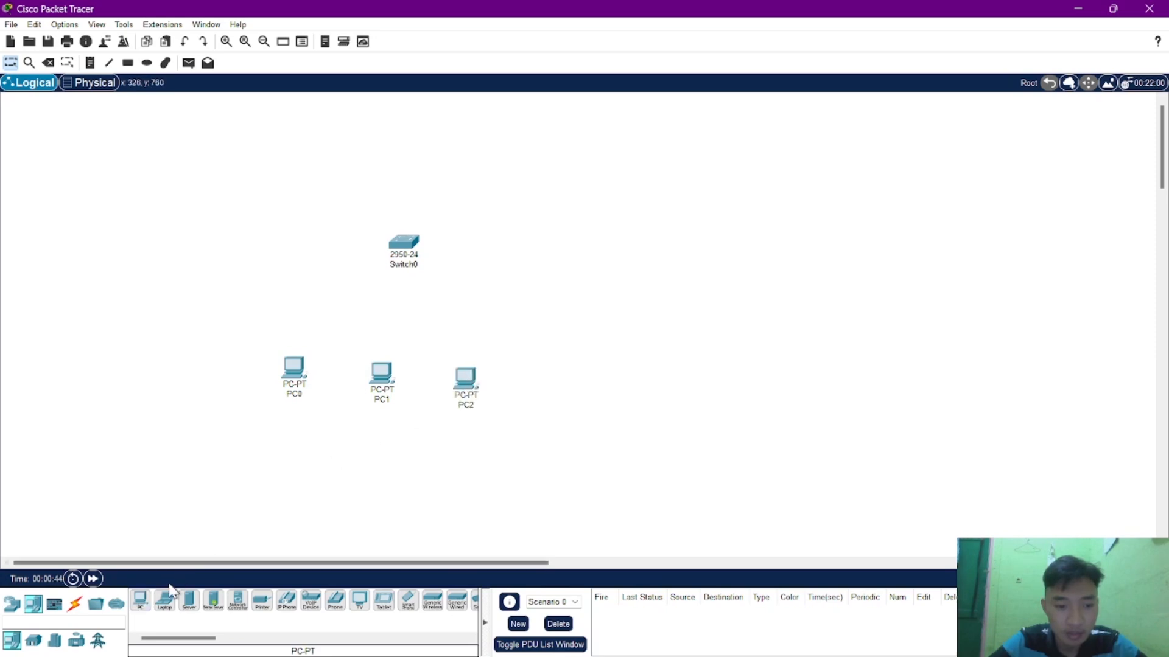
left_click(141, 601)
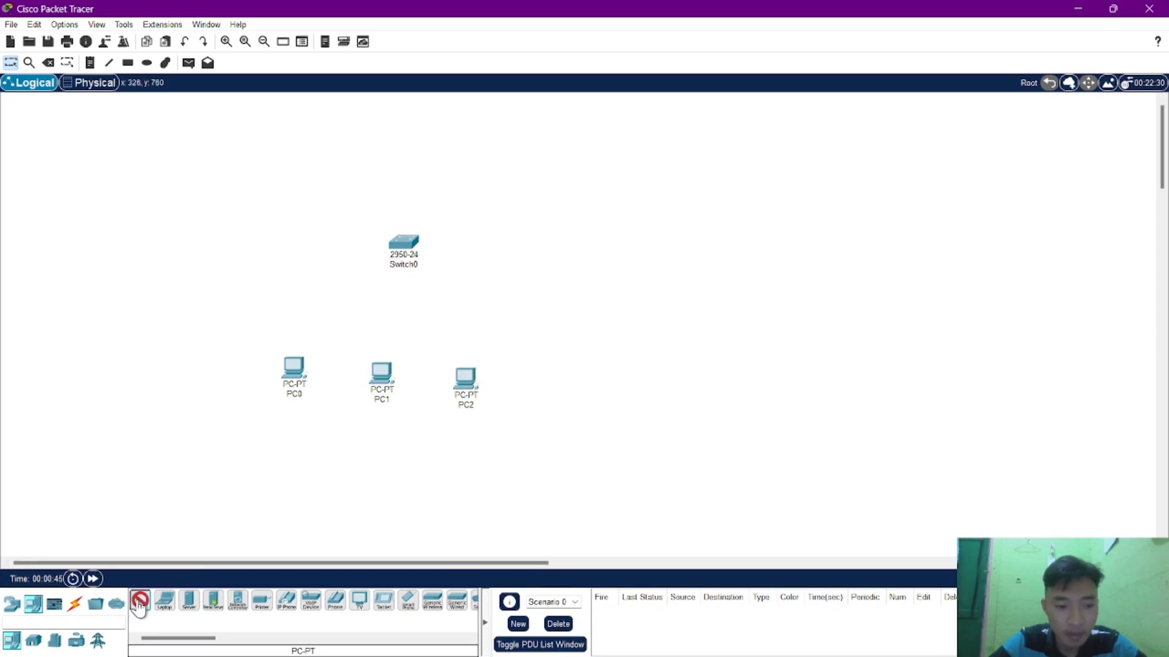
left_click(559, 326)
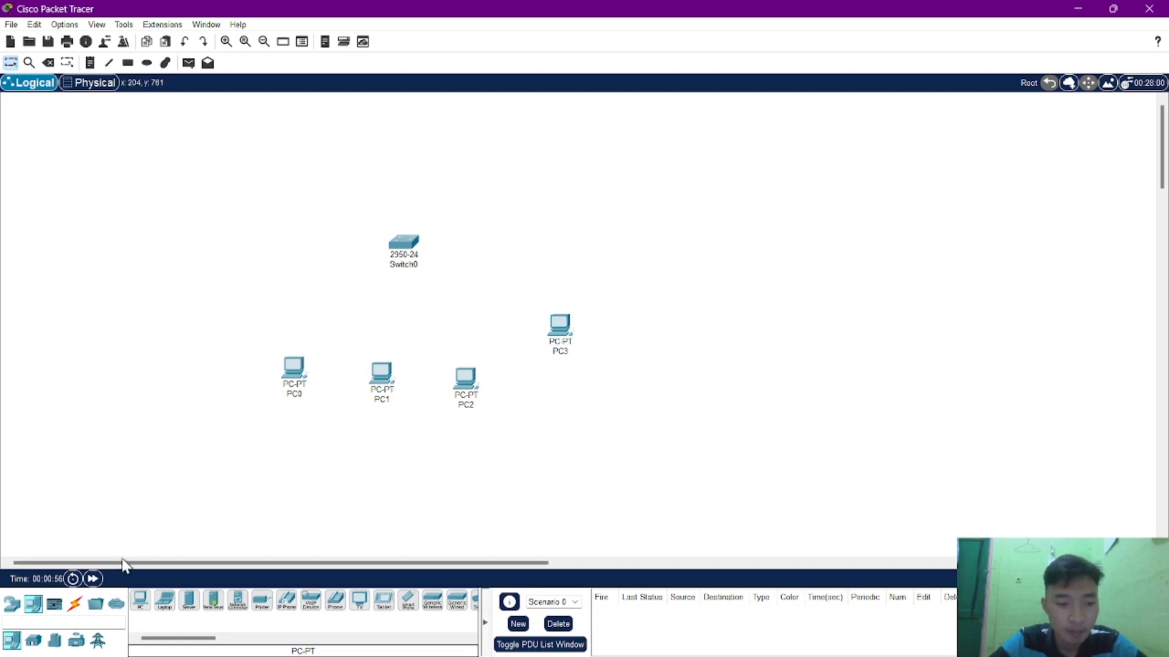
Connect PC0's FastEthernet0 port to FastEthernet0/1 on the switch with a Copper Straight-Through cable.
left_click(78, 606)
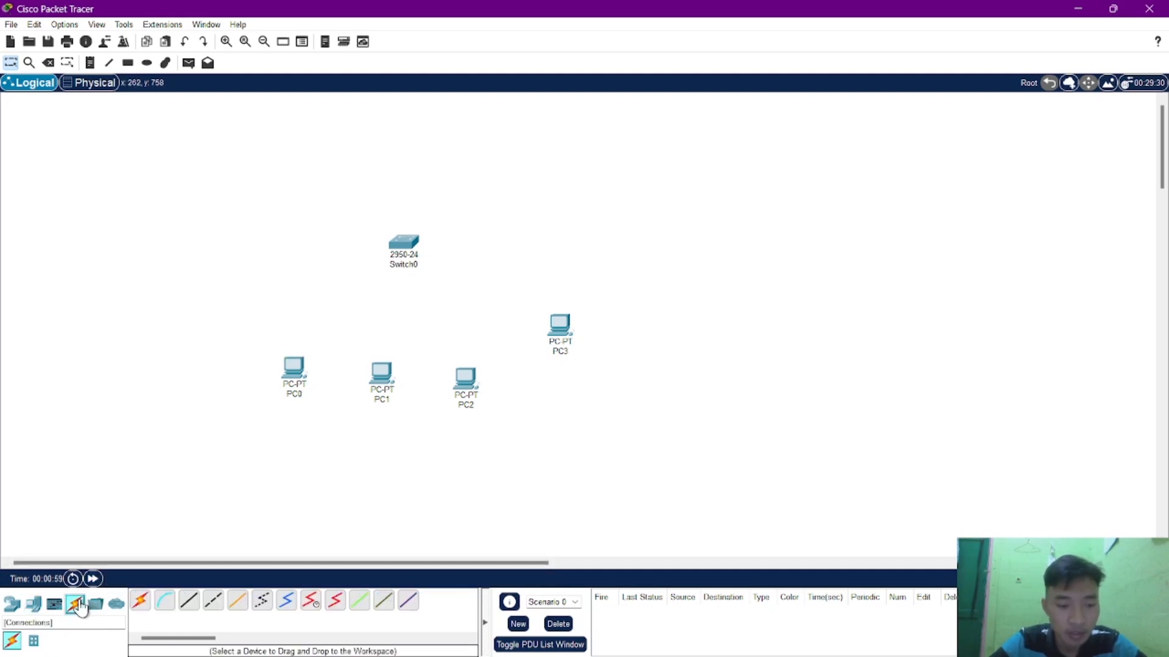
left_click(194, 601)
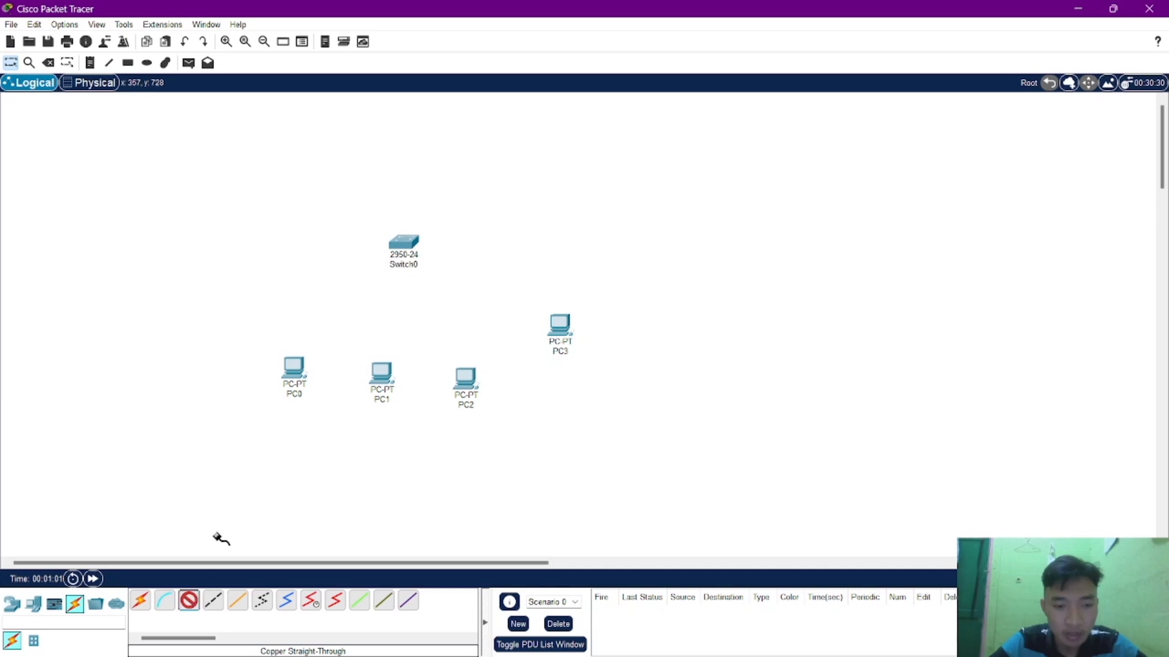
left_click(294, 376)
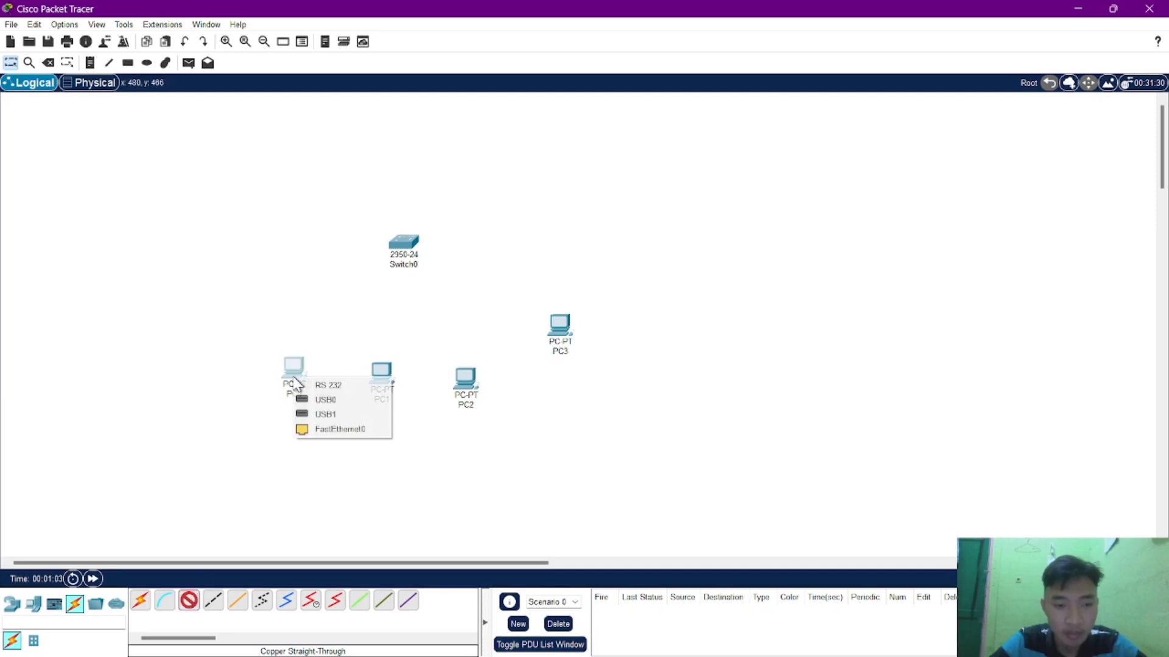
left_click(306, 431)
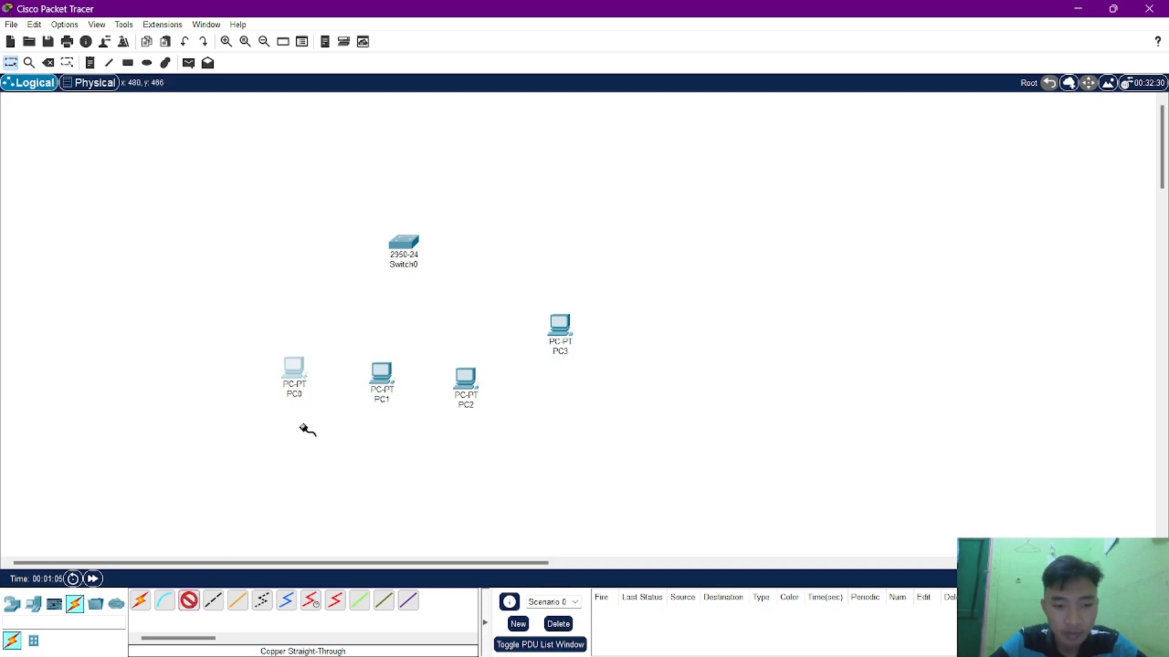
left_click(400, 247)
left_click(409, 269)
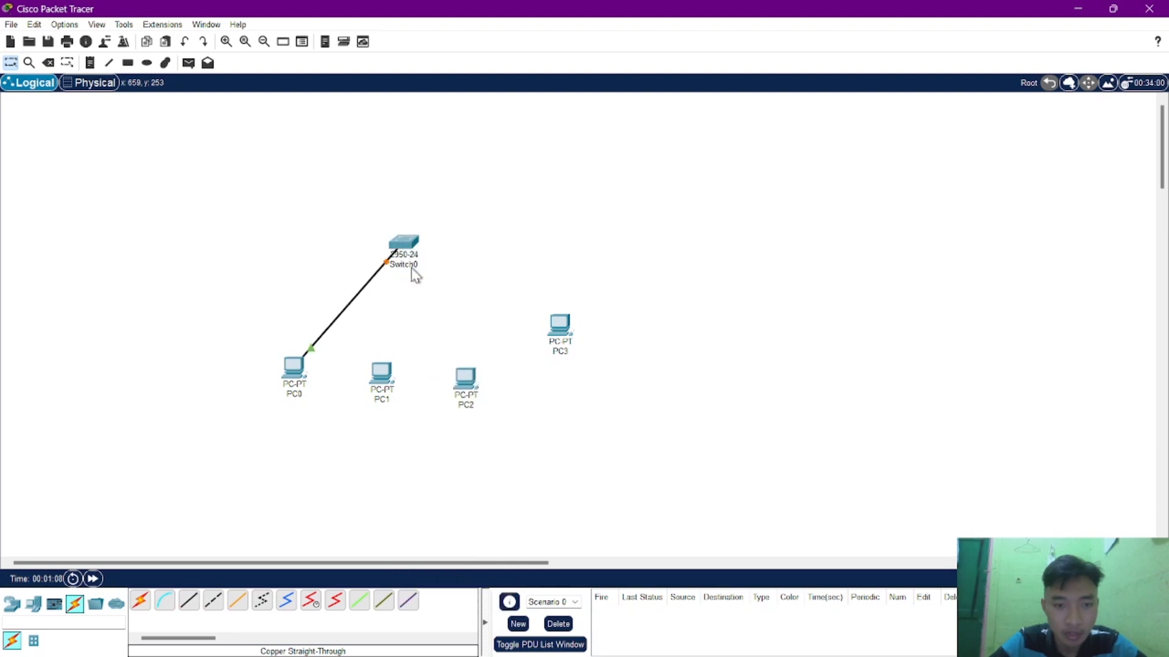
Connect PC1's FastEthernet0 port to FastEthernet0/2 on the switch with a Copper Straight-Through cable.
left_click(189, 601)
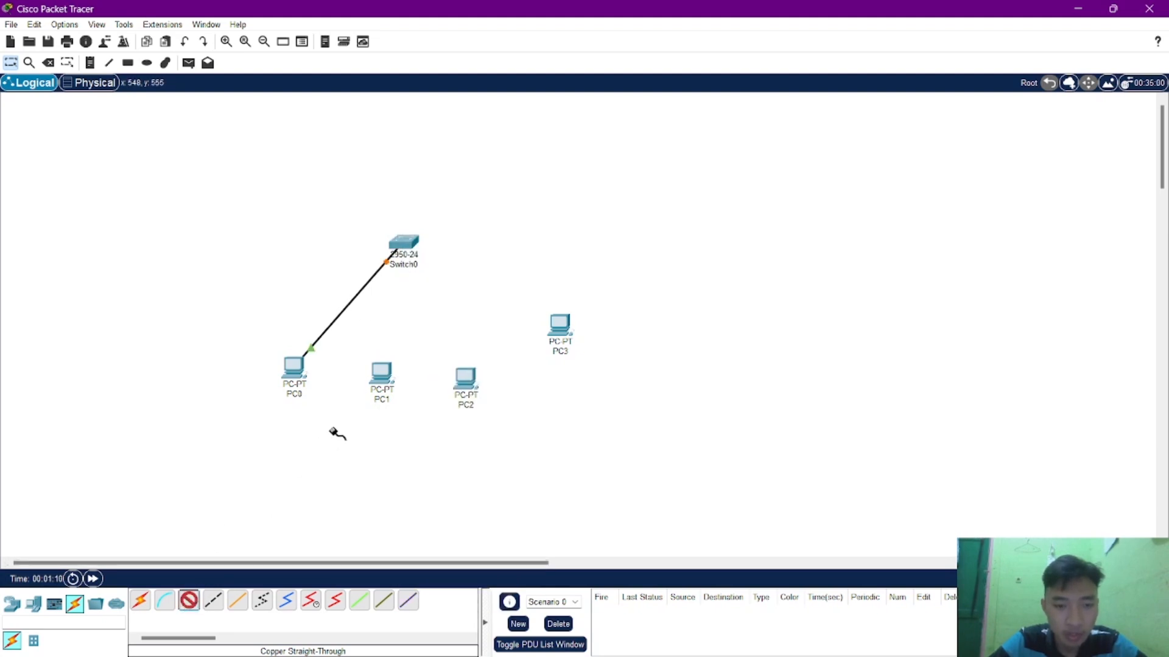
left_click(386, 375)
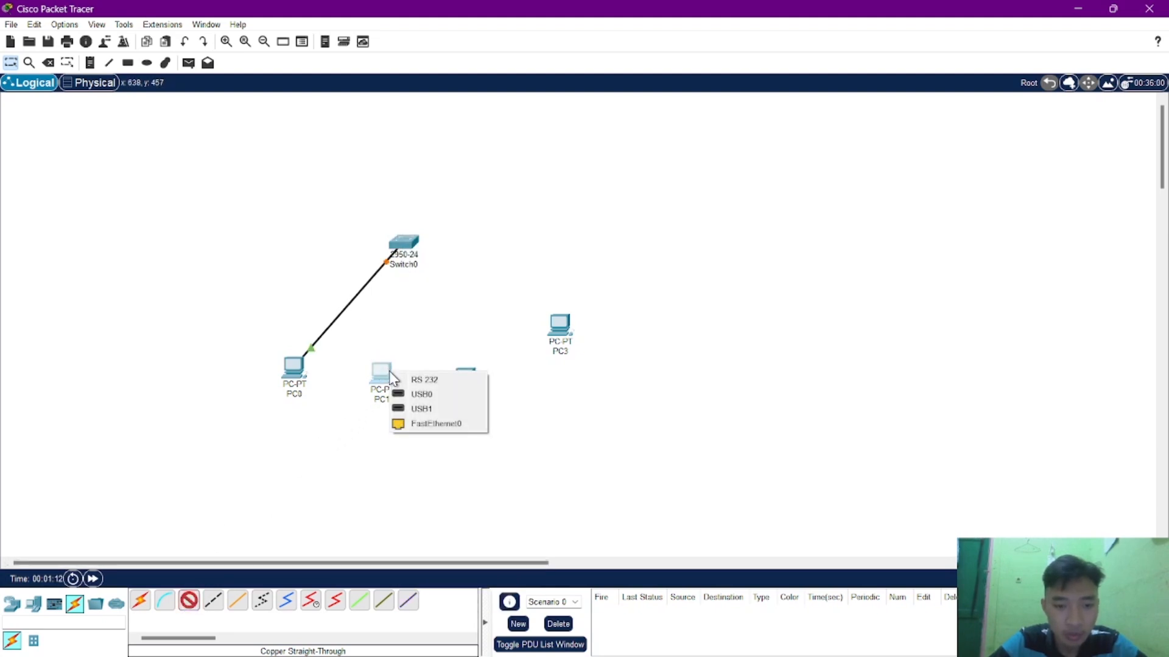
left_click(402, 422)
left_click(404, 245)
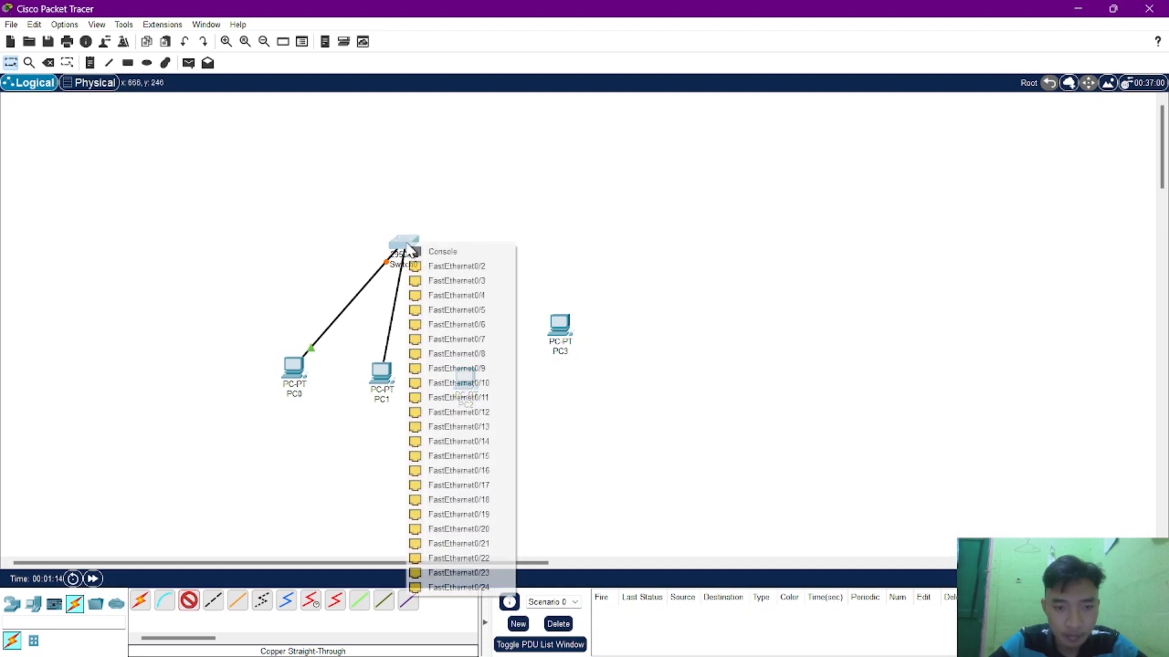
left_click(423, 270)
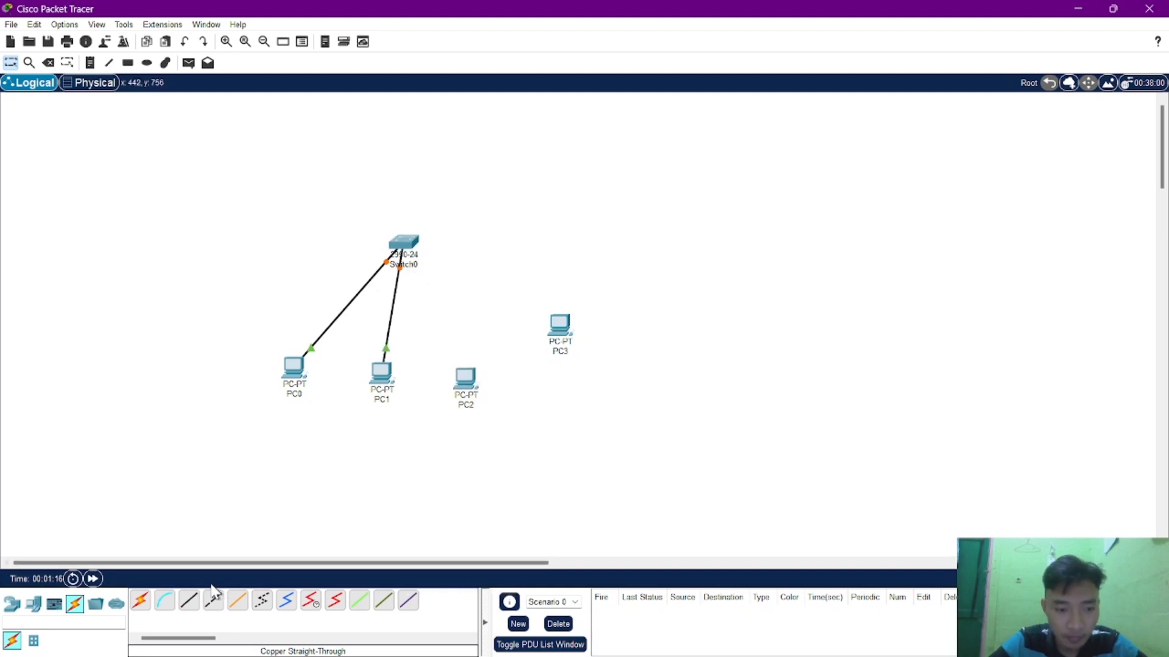
Connect PC2's FastEthernet0 port to FastEthernet0/3 on the switch with a Copper Straight-Through cable.
left_click(193, 602)
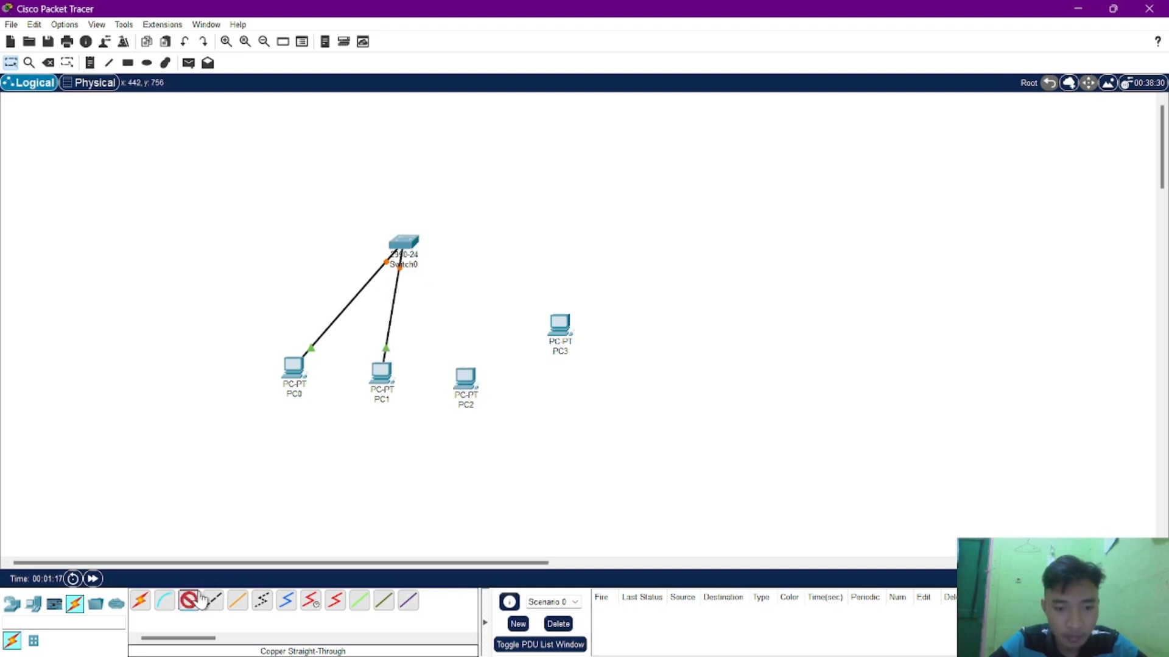
left_click(469, 388)
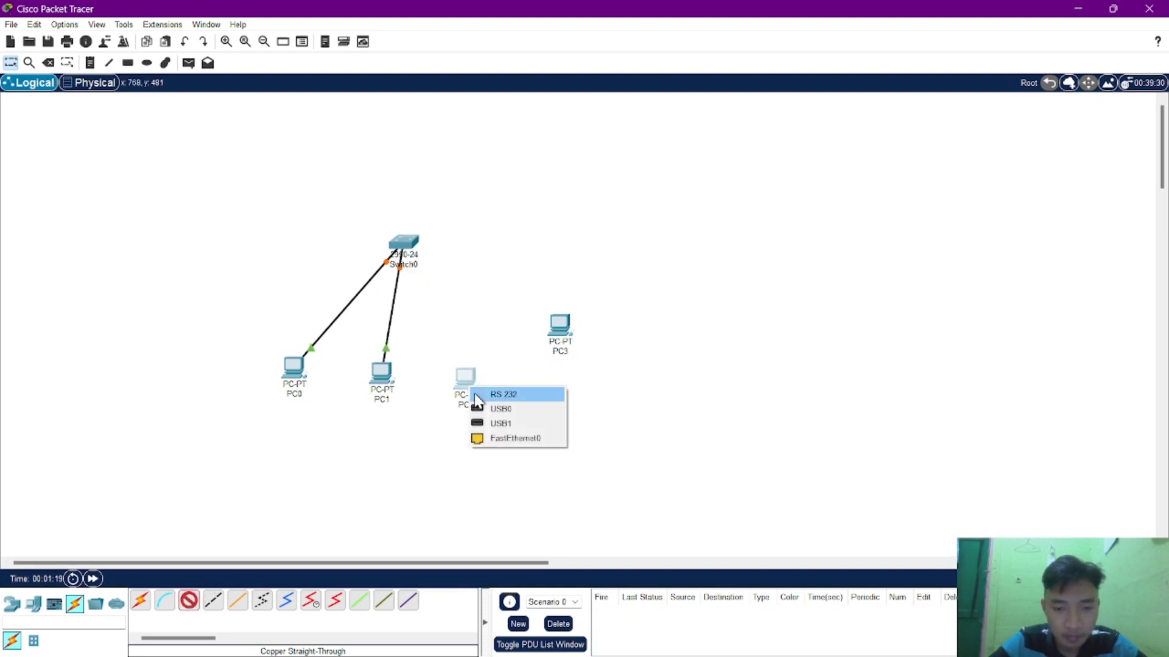
left_click(485, 439)
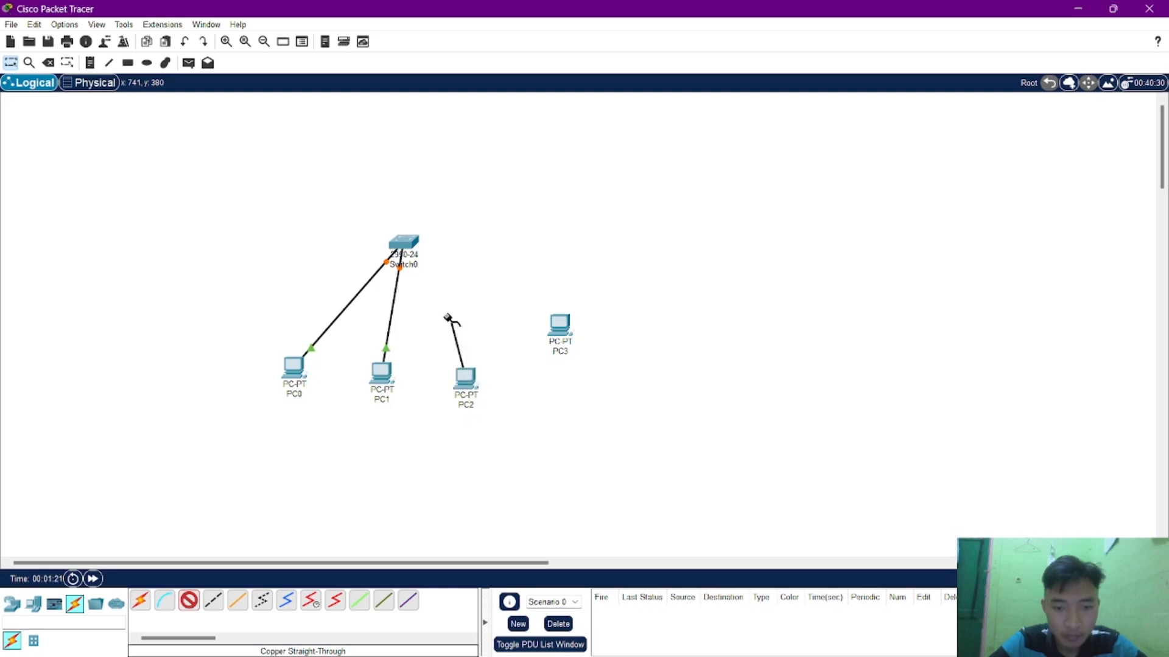
left_click(403, 242)
left_click(412, 261)
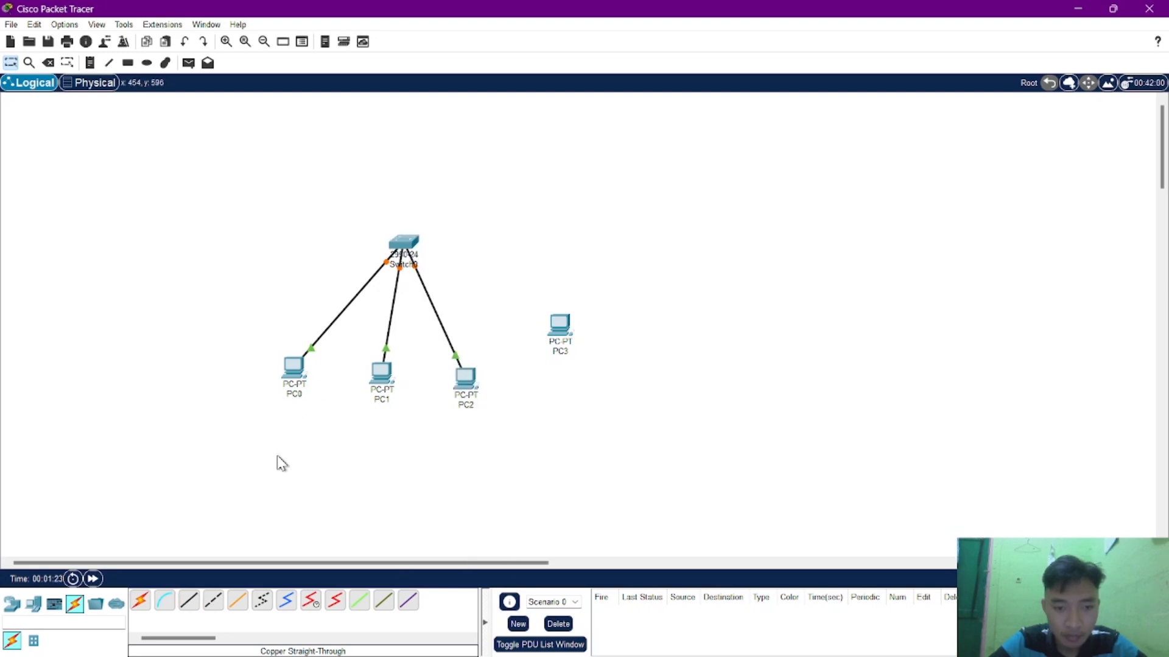
Connect PC3's FastEthernet0 port to FastEthernet0/4 on the switch with a Copper Straight-Through cable.
left_click(189, 601)
left_click(559, 326)
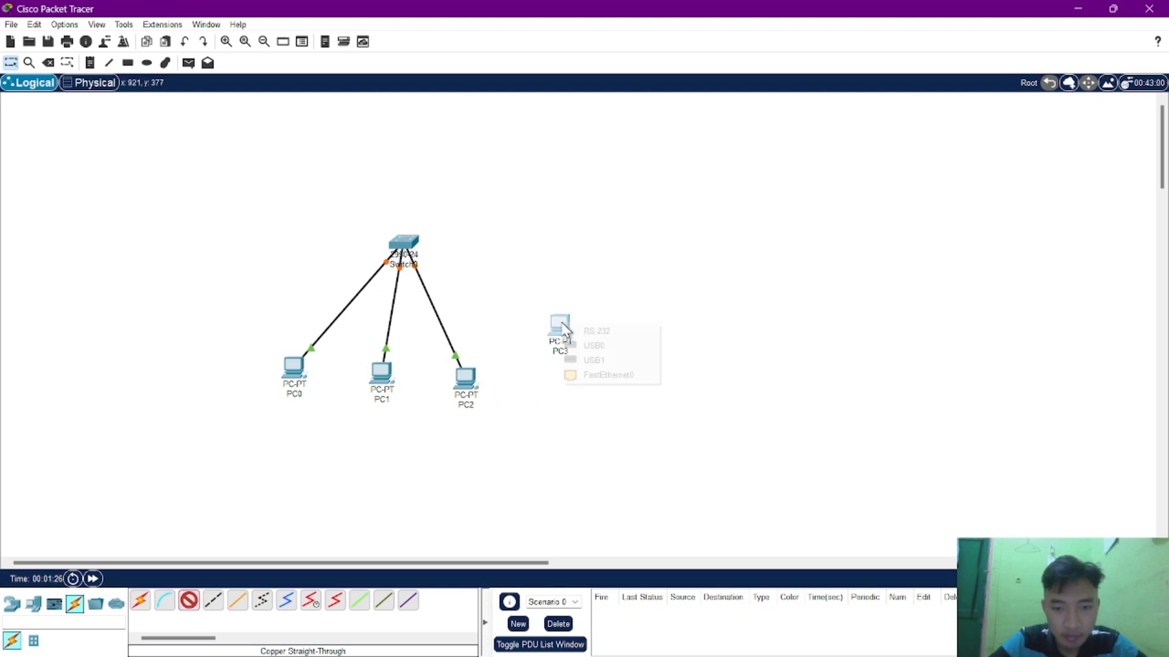
left_click(588, 375)
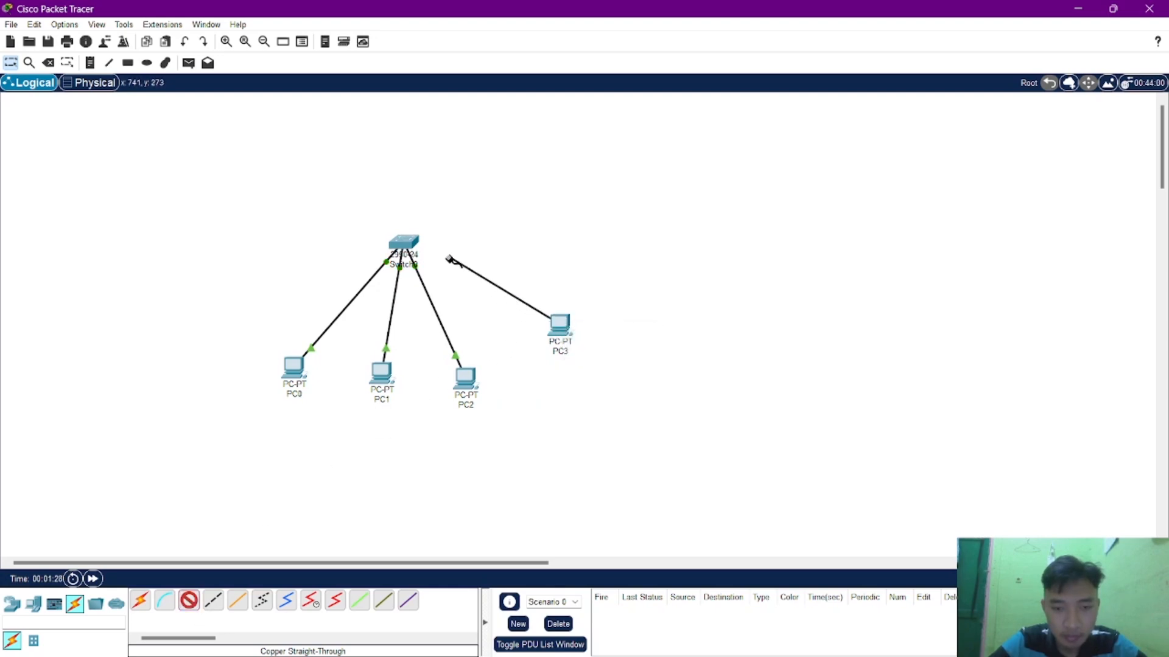
left_click(407, 245)
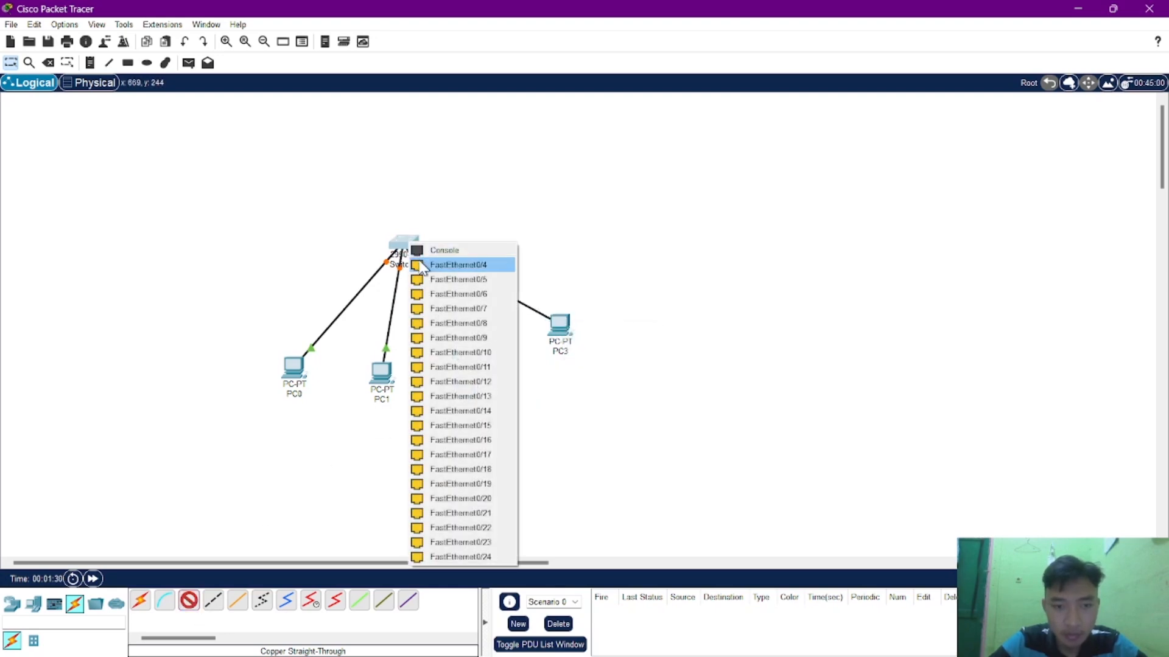
left_click(421, 265)
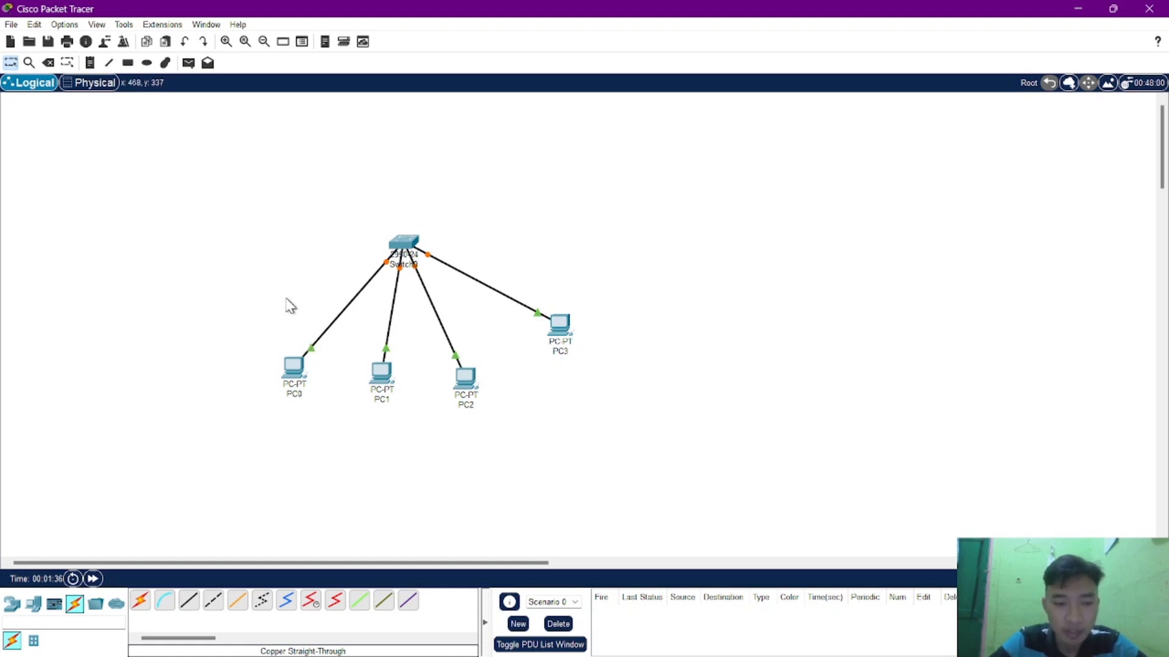
Assign PC0 the static IPv4 address 192.168.1.1 with subnet mask 255.255.255.0 and close its configuration.
left_click(294, 372)
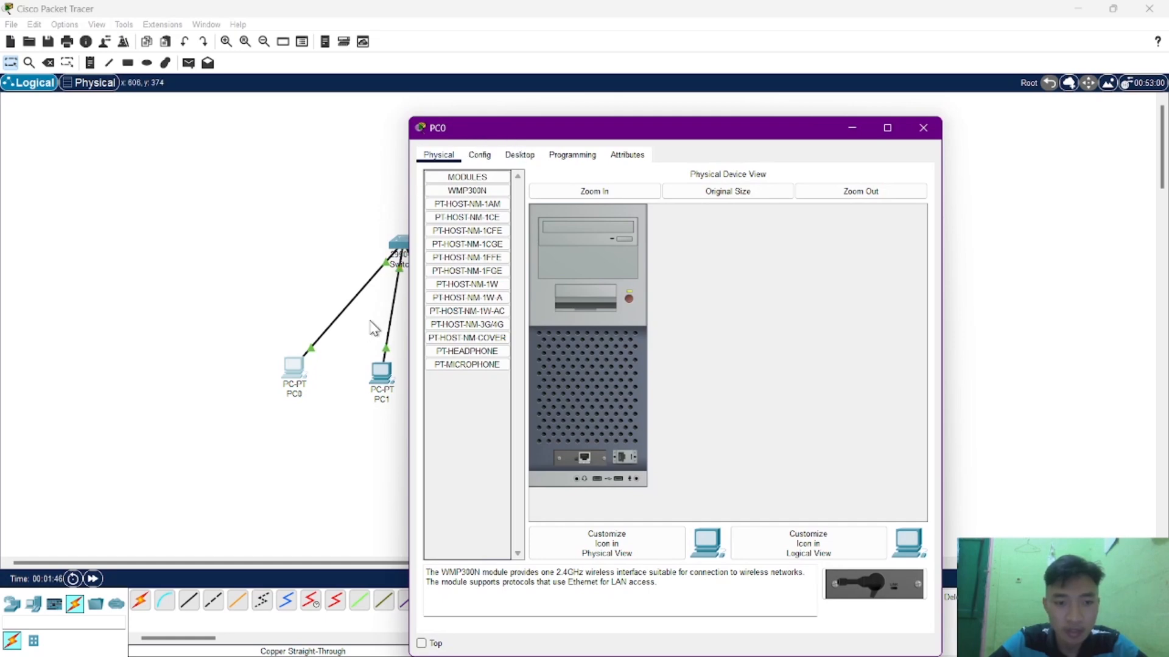
left_click(518, 157)
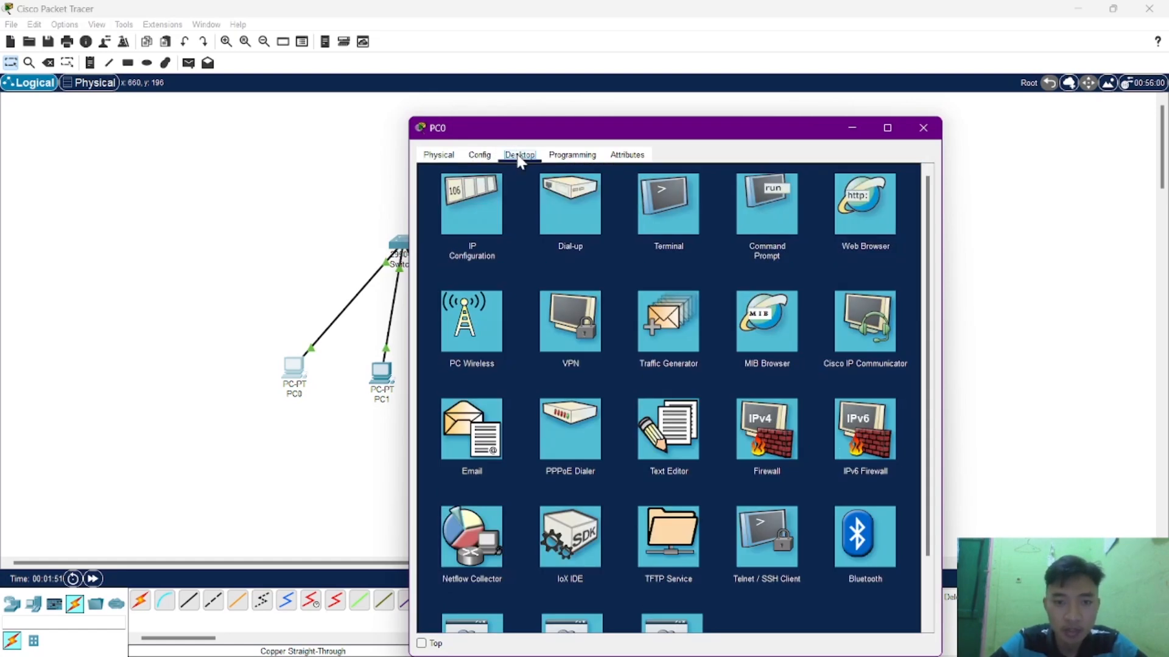
left_click(475, 197)
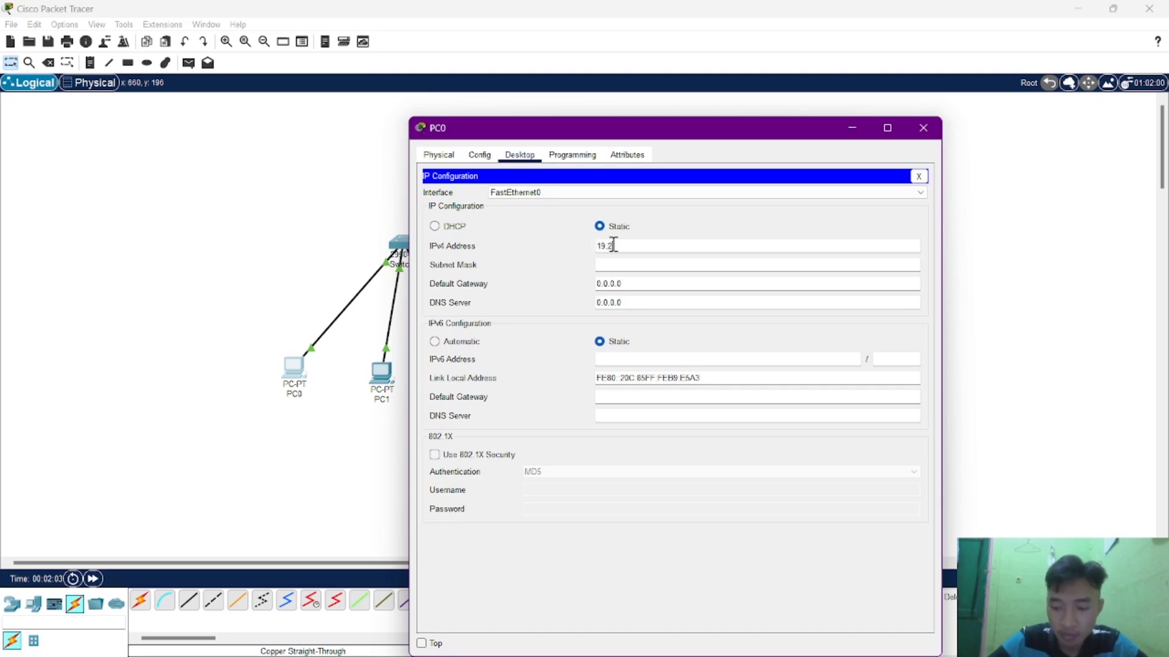
key("BackSpace")
key("BackSpace")
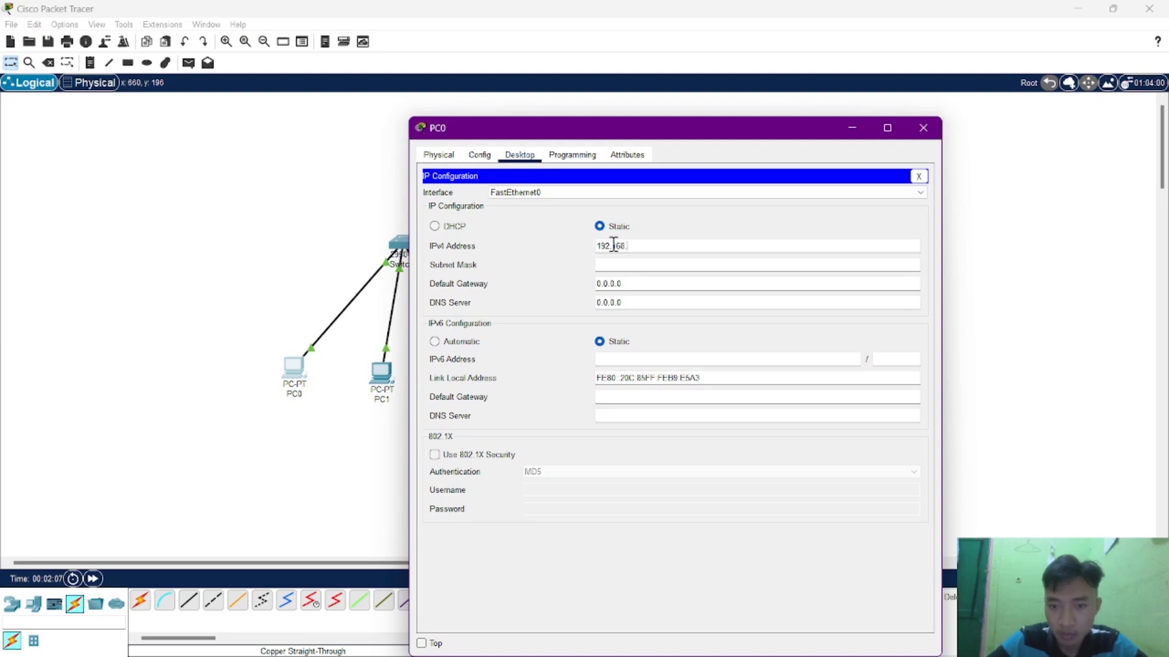
key("Tab")
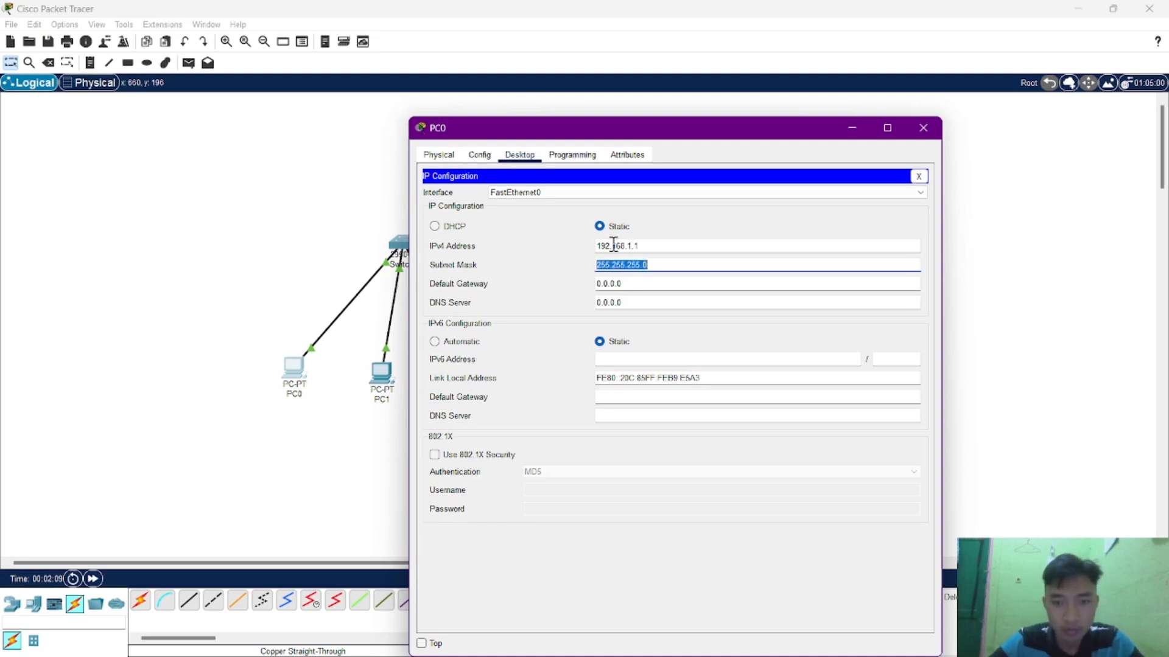
left_click(688, 237)
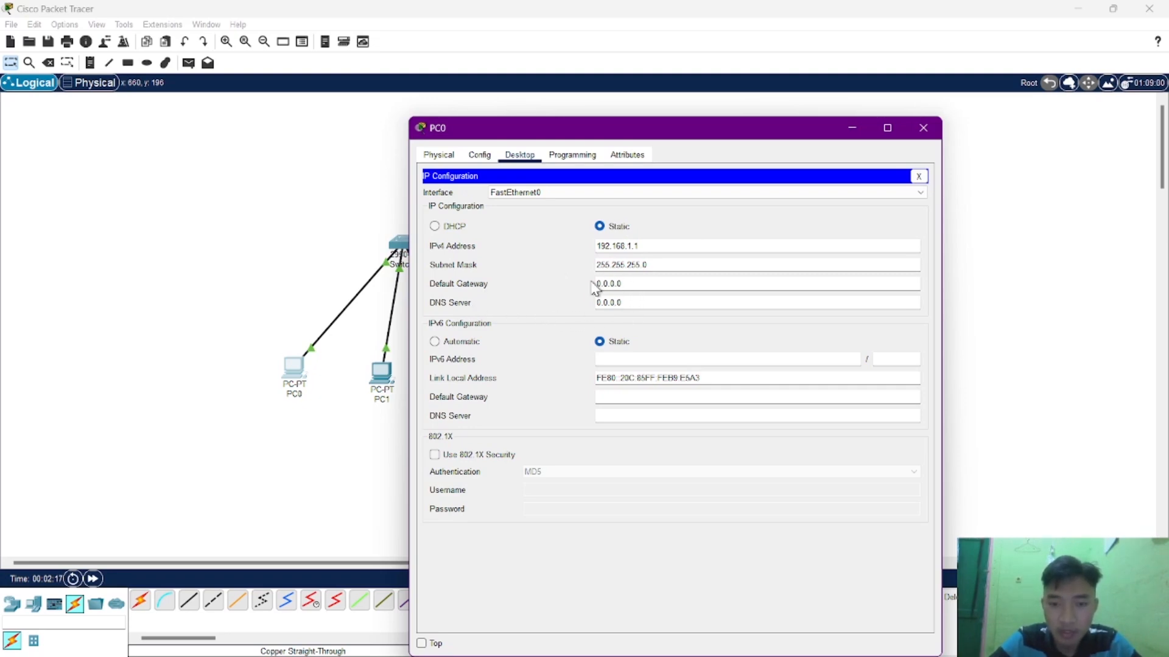
left_click(922, 127)
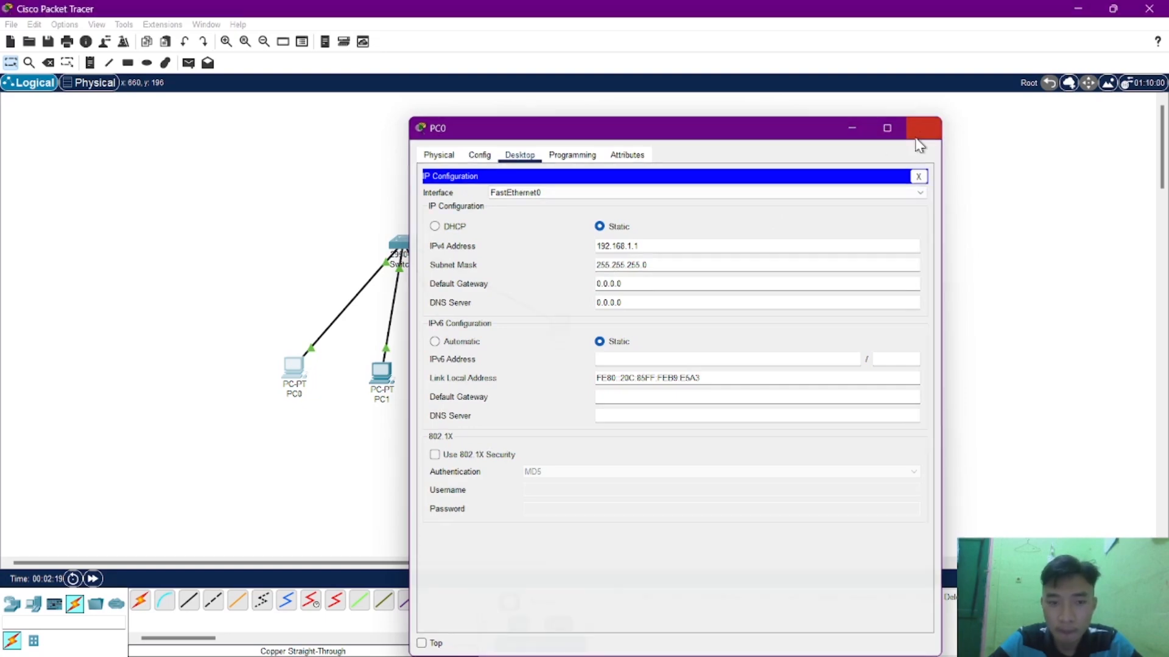
Assign PC1 the static IPv4 address 192.168.1.2 with subnet mask 255.255.255.0 and close its configuration.
left_click(389, 383)
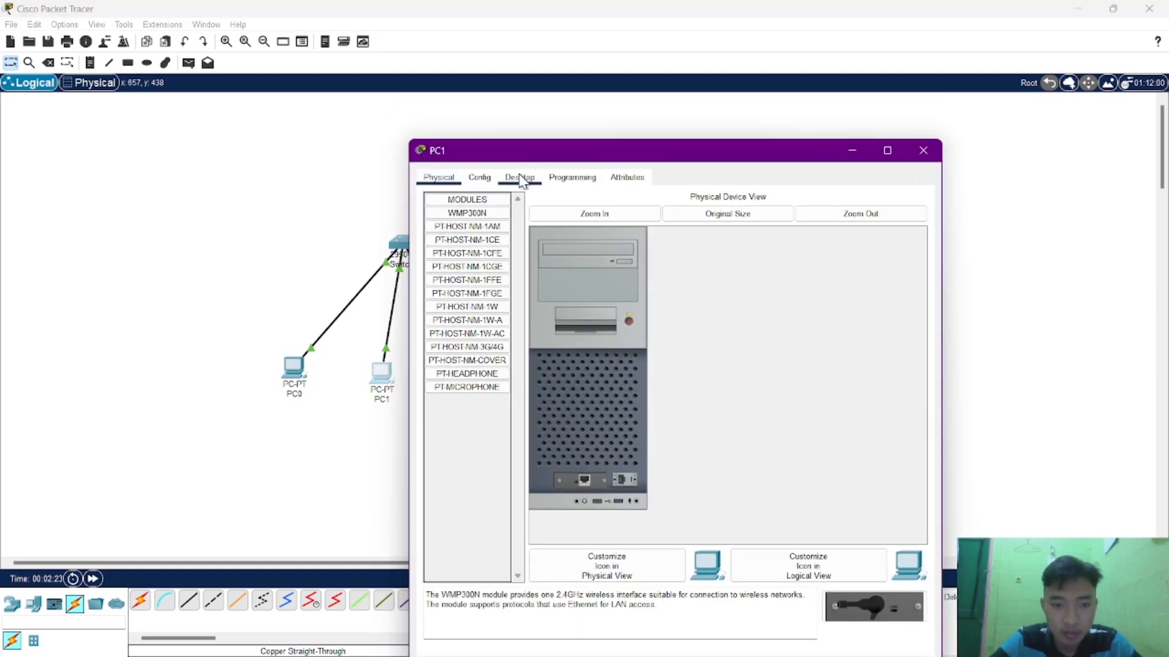
left_click(519, 178)
left_click(465, 230)
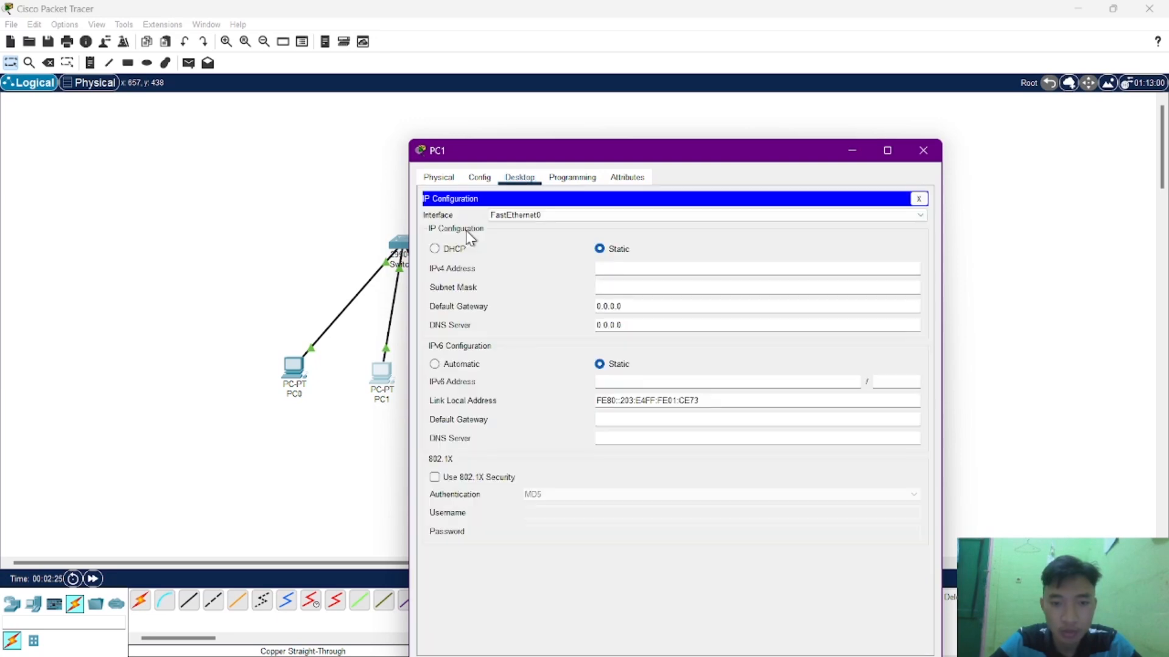
left_click(603, 267)
type("192.168.")
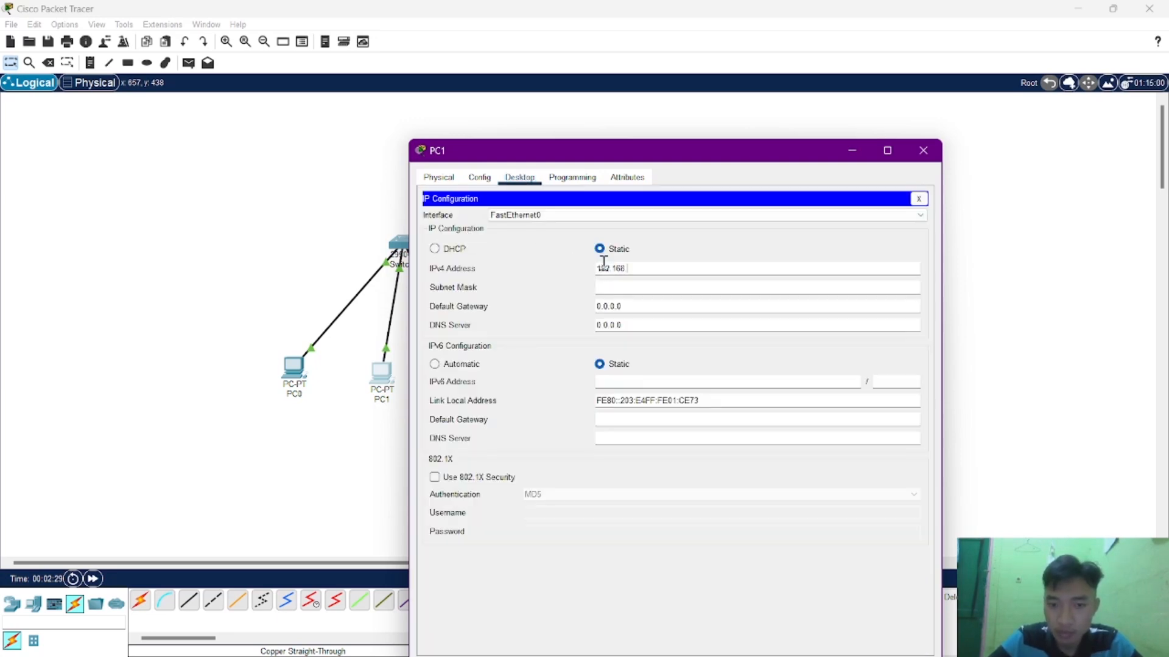
type("1.2")
key("Tab")
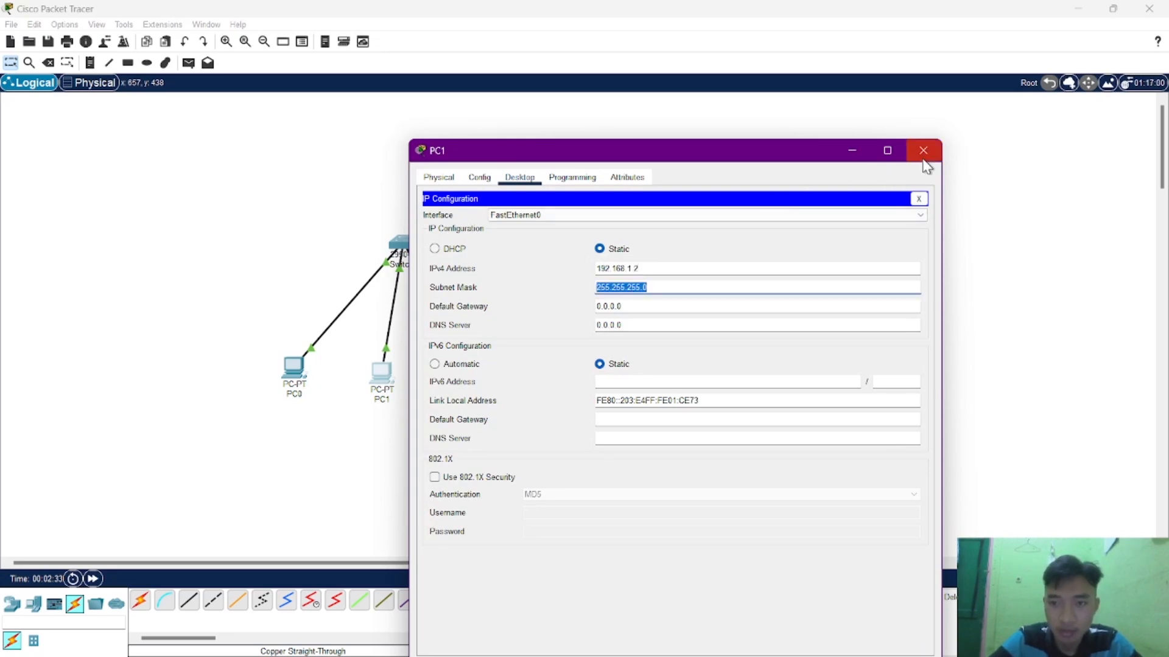
left_click(922, 152)
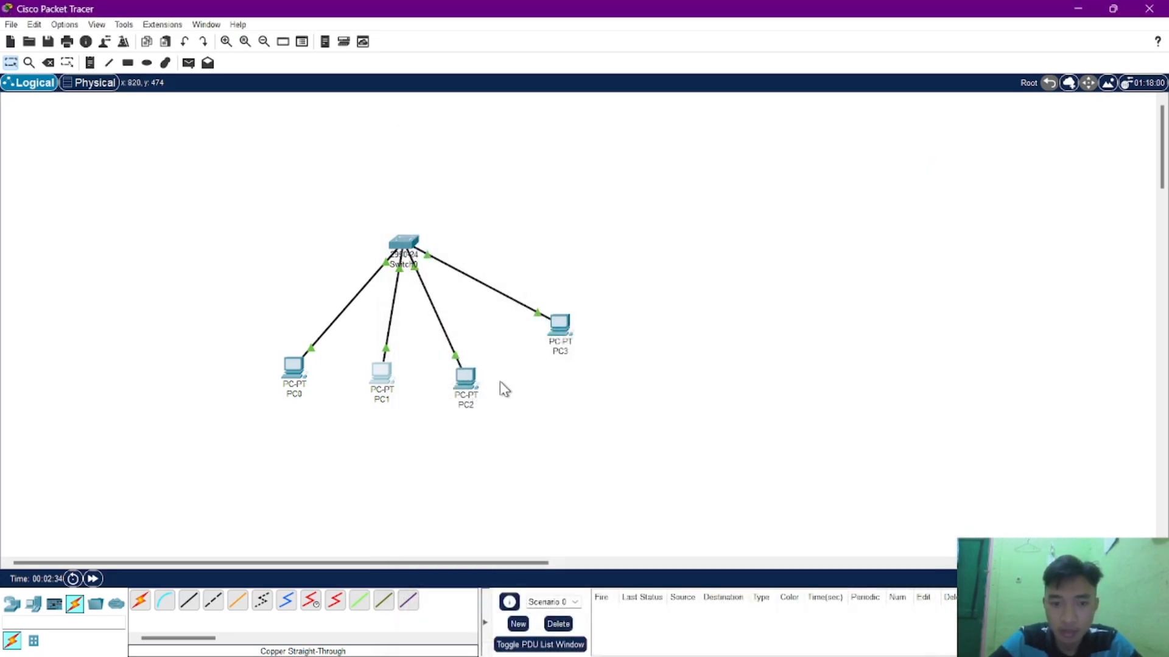
Assign PC2 the static IPv4 address 192.168.1.3 with subnet mask 255.255.255.0 and close its configuration.
left_click(465, 379)
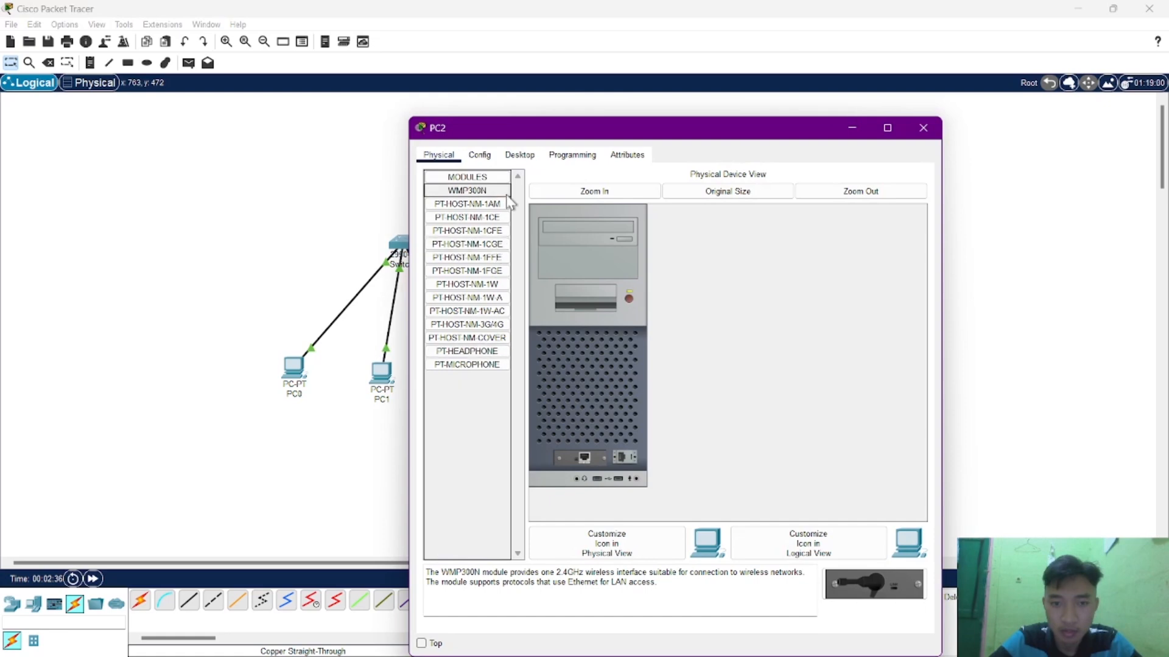
left_click(517, 155)
left_click(465, 210)
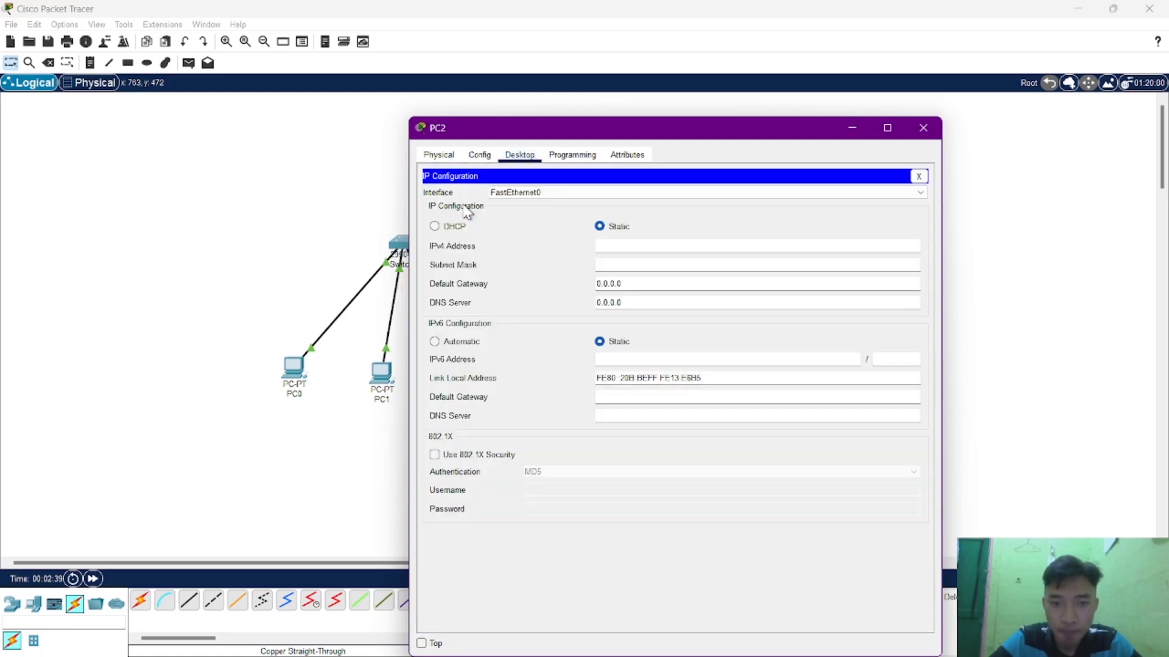
left_click(610, 247)
type("1")
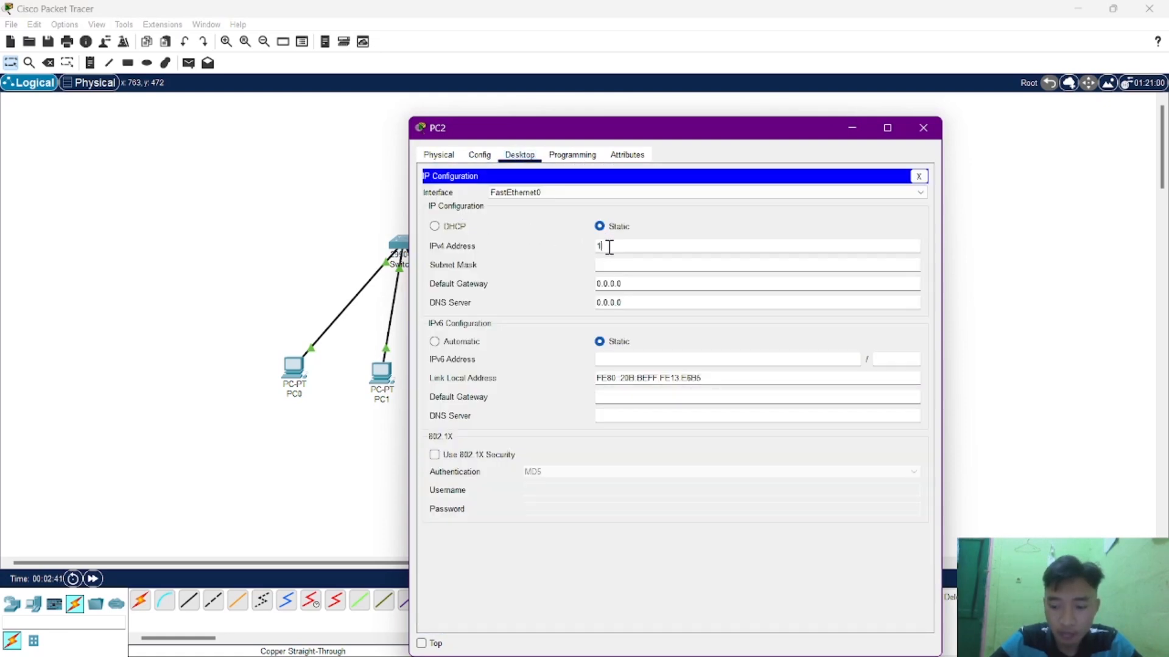
type("92.168.1.3")
key("Tab")
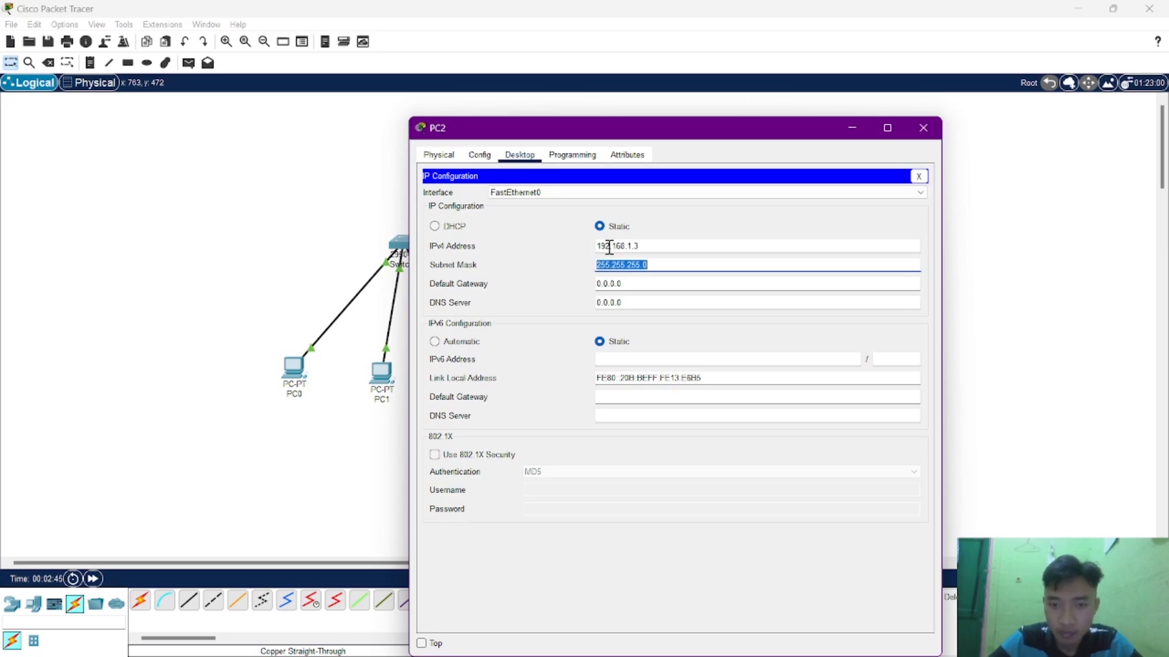
left_click(922, 129)
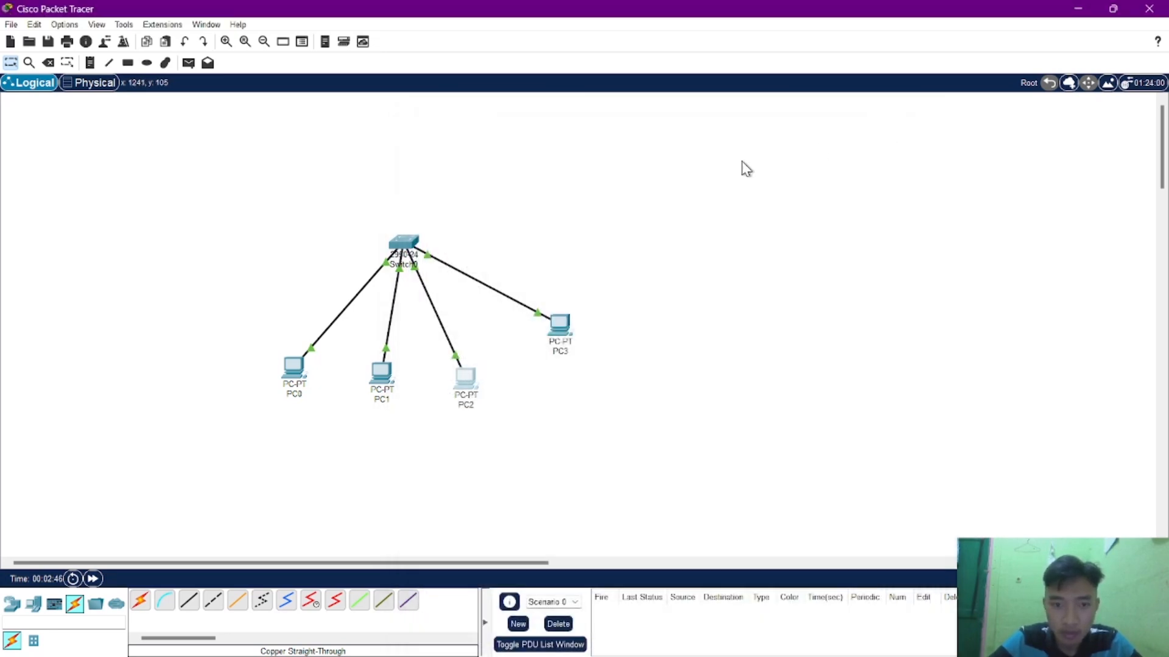
Assign PC3 the static IPv4 address 192.168.1.4 with subnet mask 255.255.255.0 and close its configuration.
left_click(565, 326)
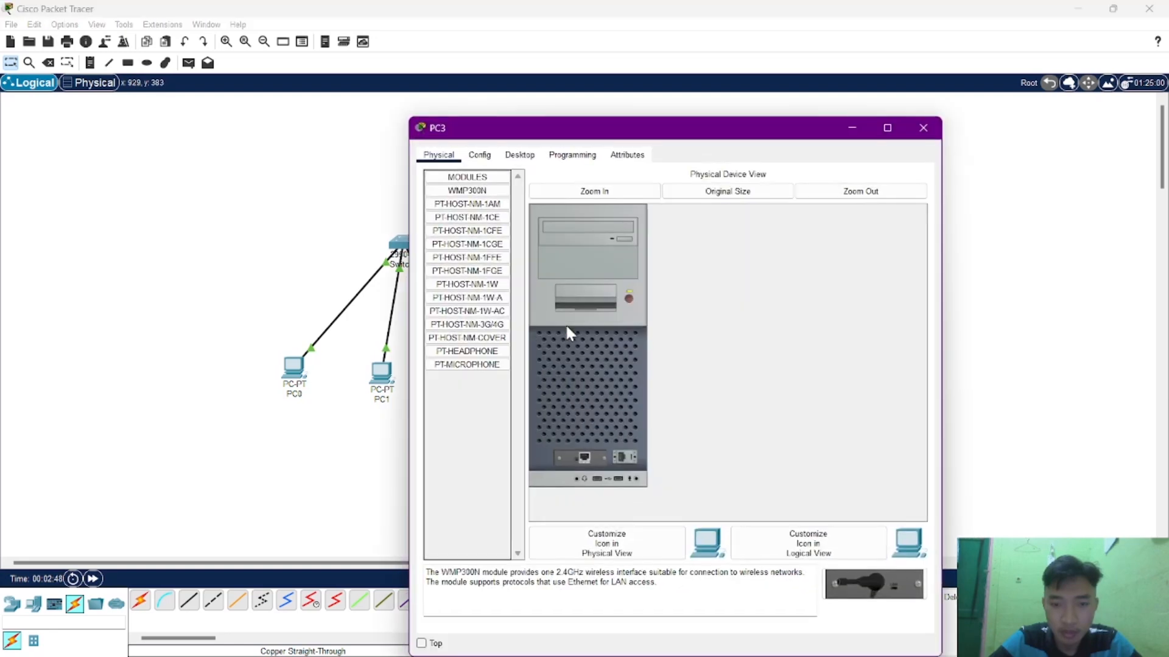
left_click(922, 127)
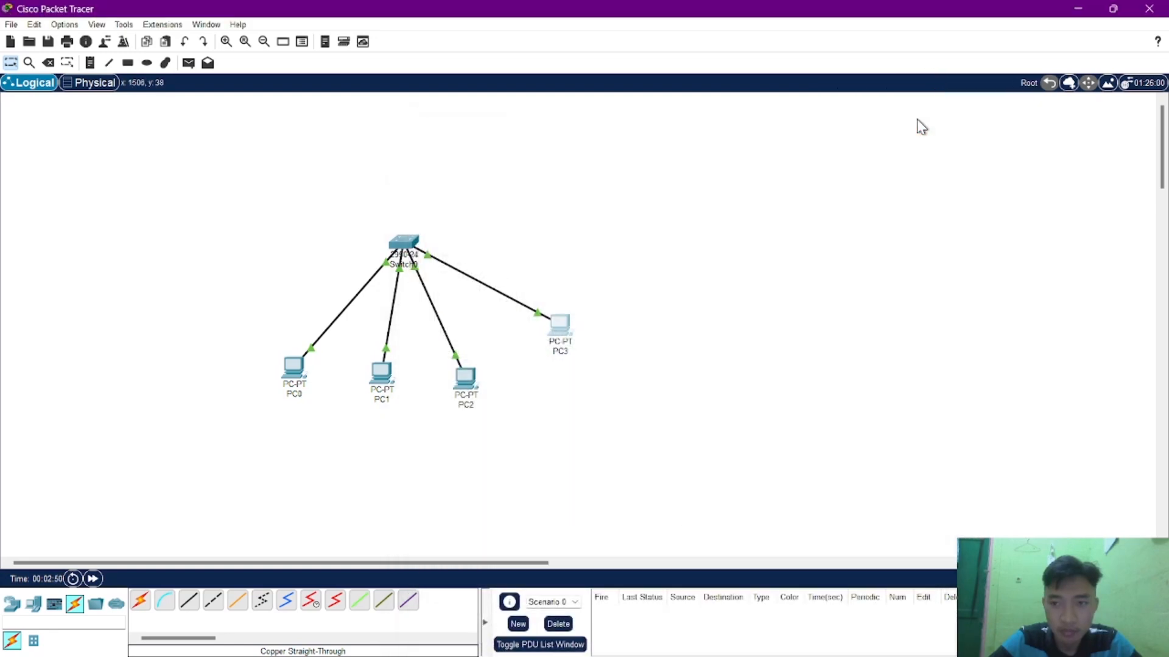
left_click(569, 325)
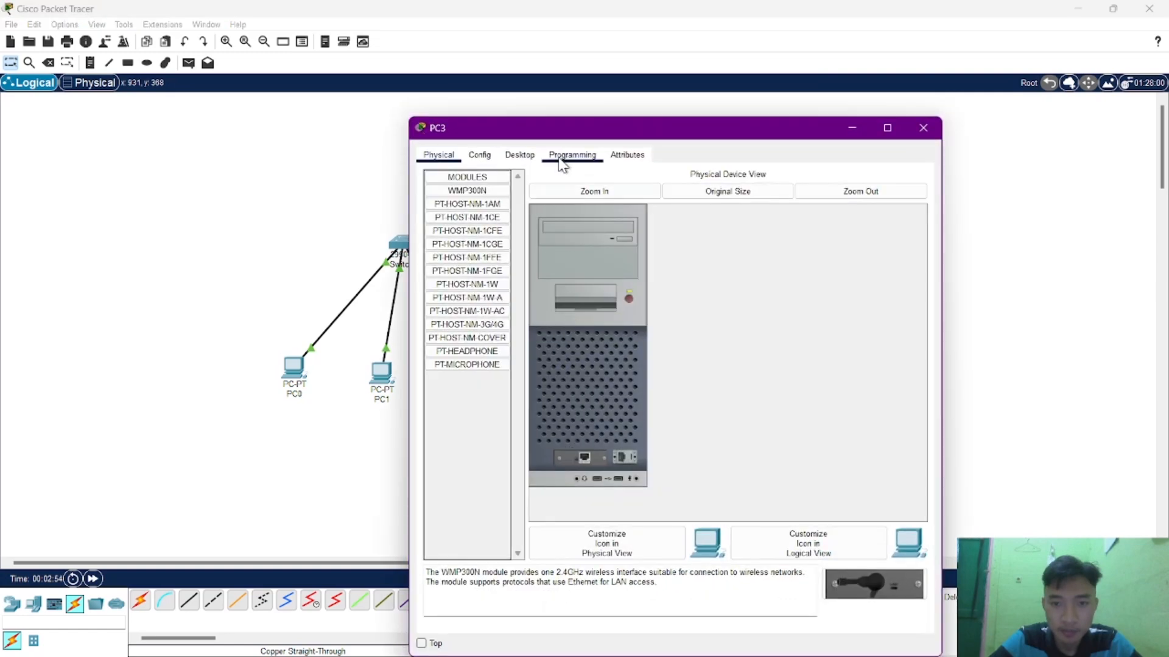
left_click(525, 158)
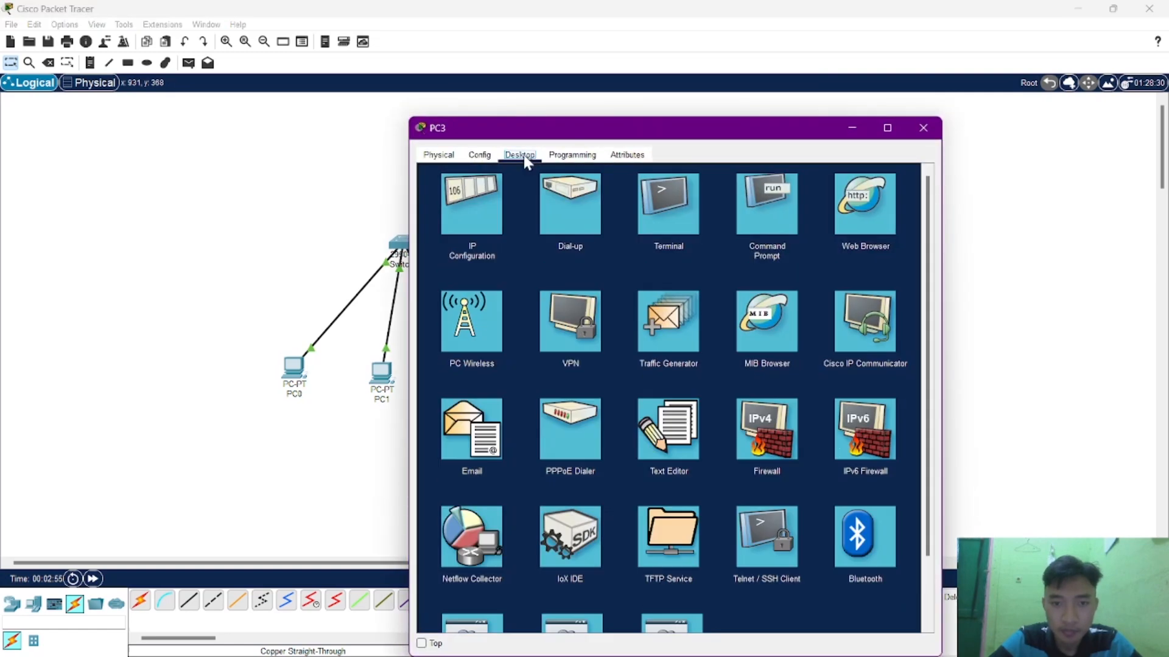
left_click(481, 206)
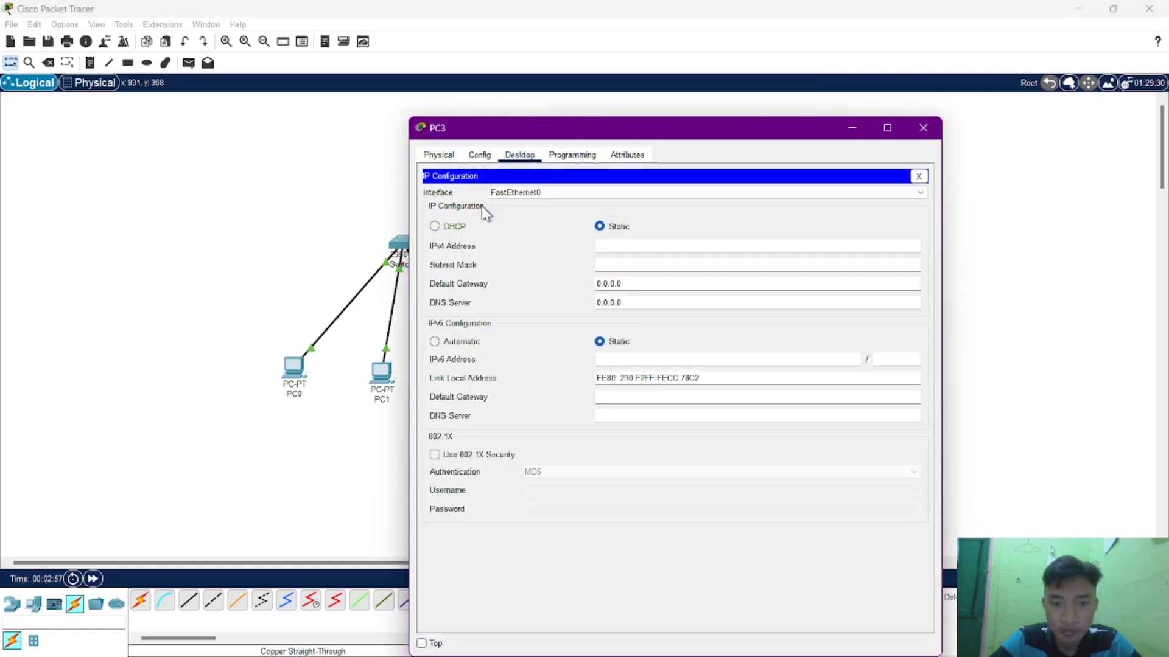
left_click(603, 249)
type("192.168.1.4")
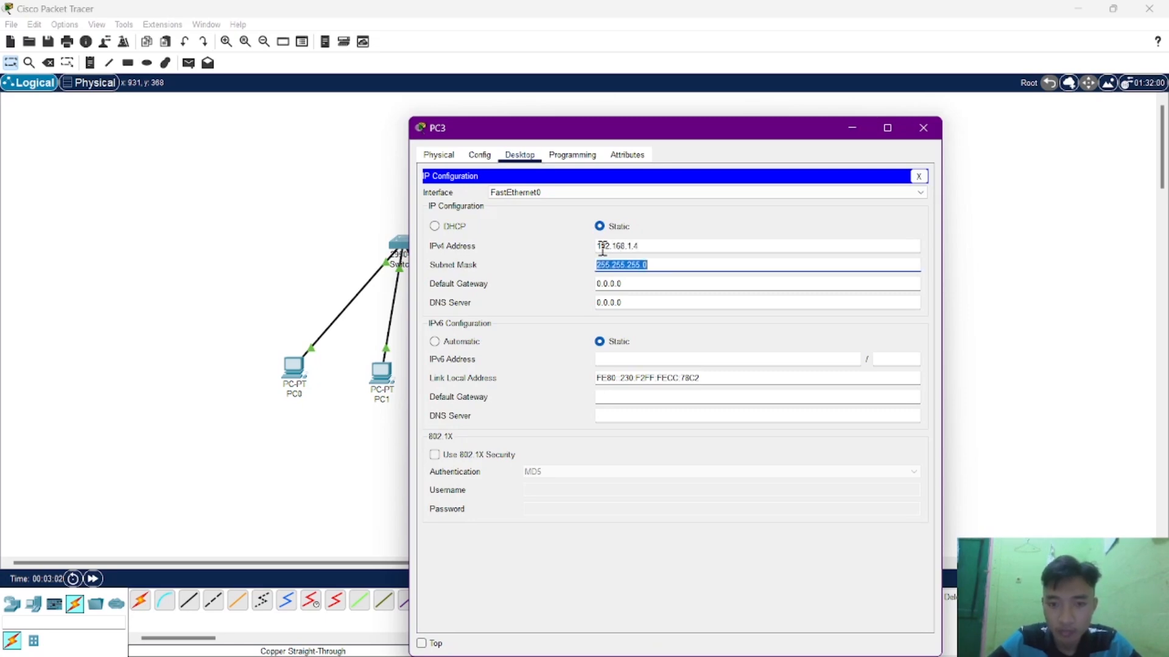
left_click(922, 129)
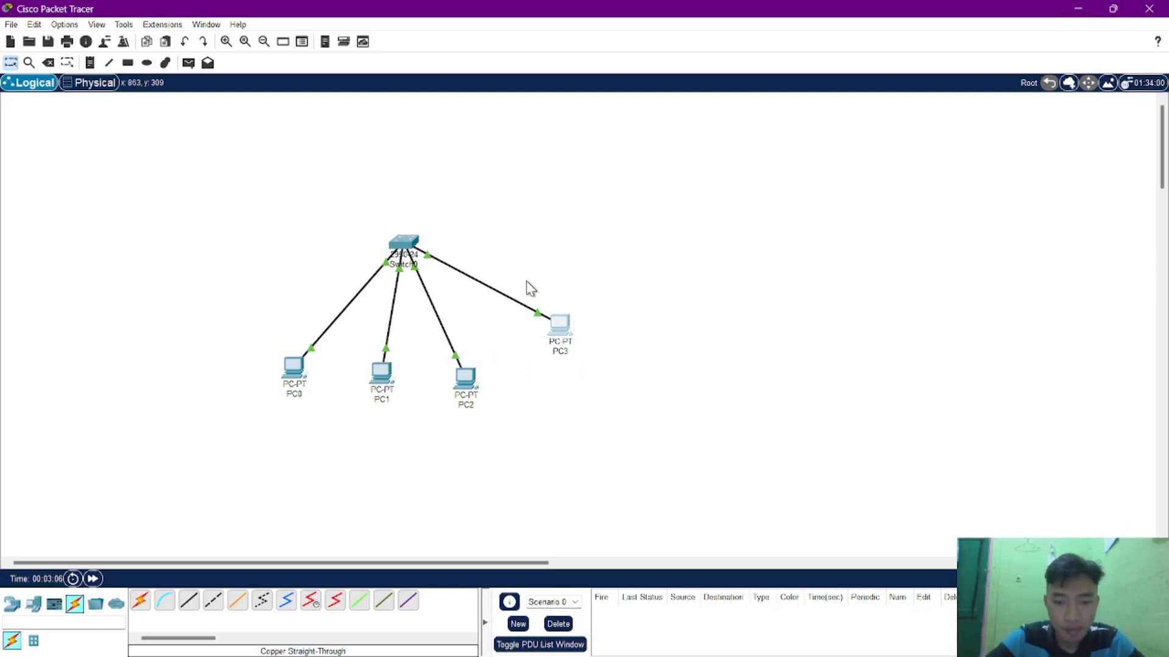
Review PC3's IP configuration, checking its IPv4 address and subnet mask, and close it.
mouse_move(524, 654)
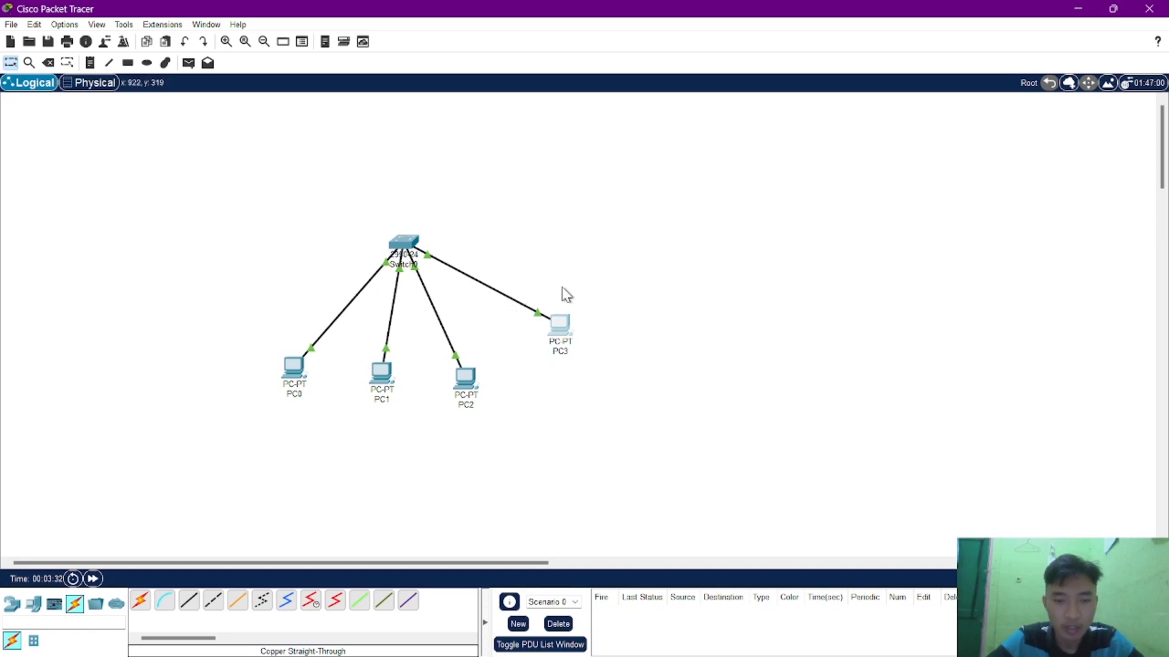
left_click(557, 329)
left_click(480, 198)
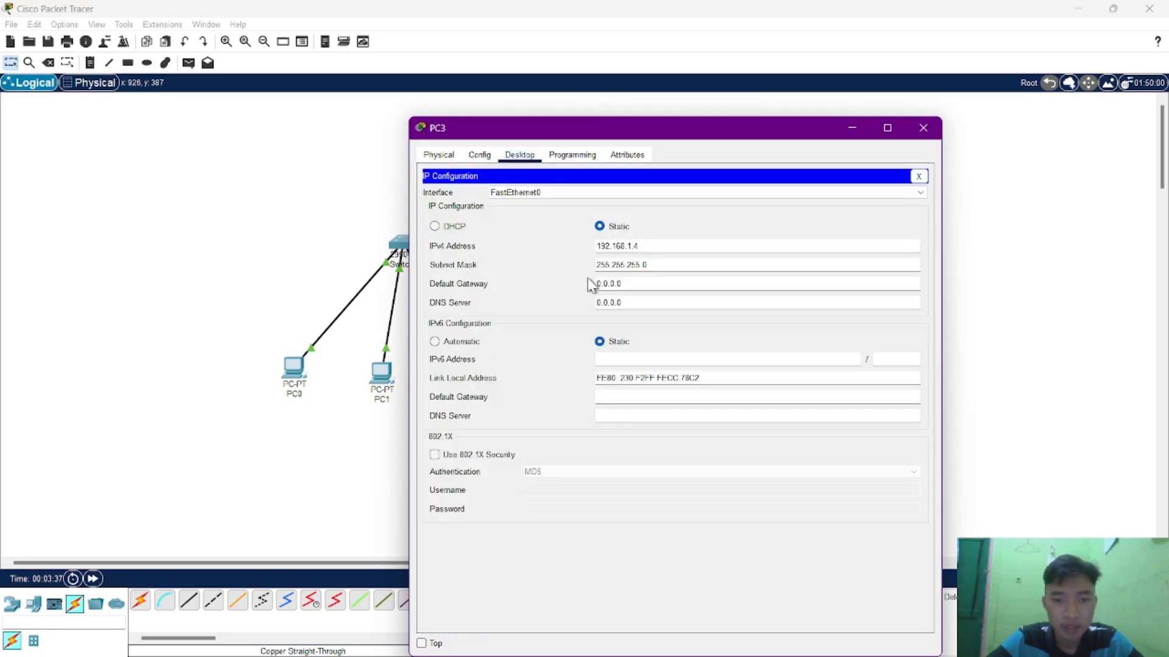
left_click(923, 127)
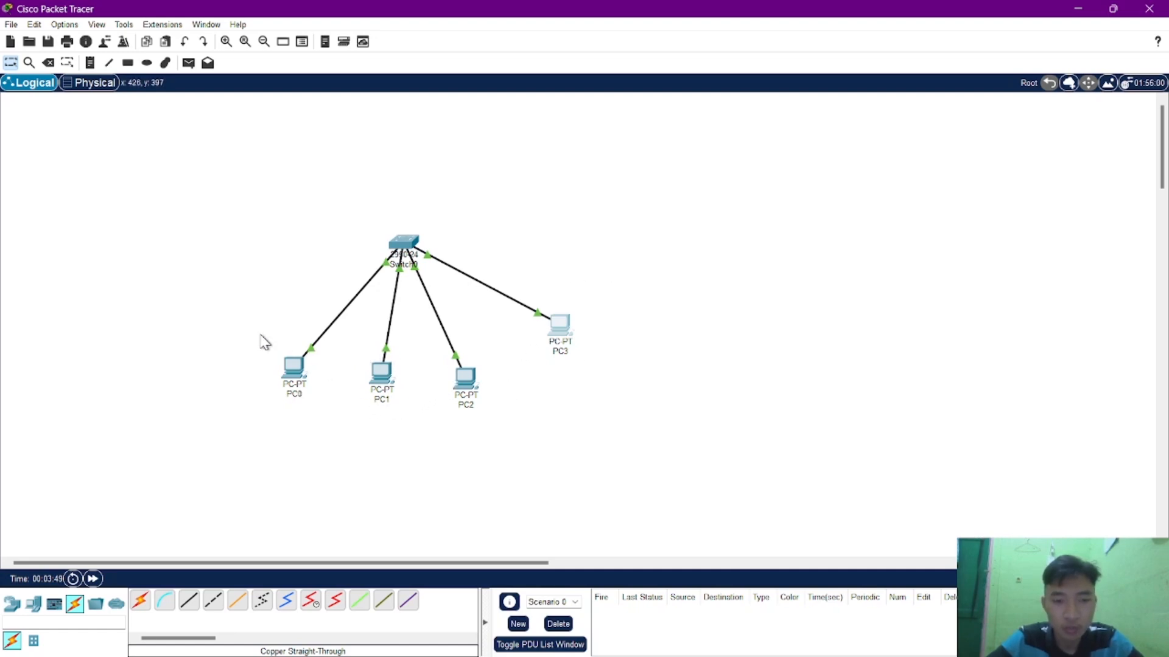
In PC0's Command Prompt, display its IP settings with ipconfig and test the connection to PC2 with ping 192.168.1.3.
left_click(295, 368)
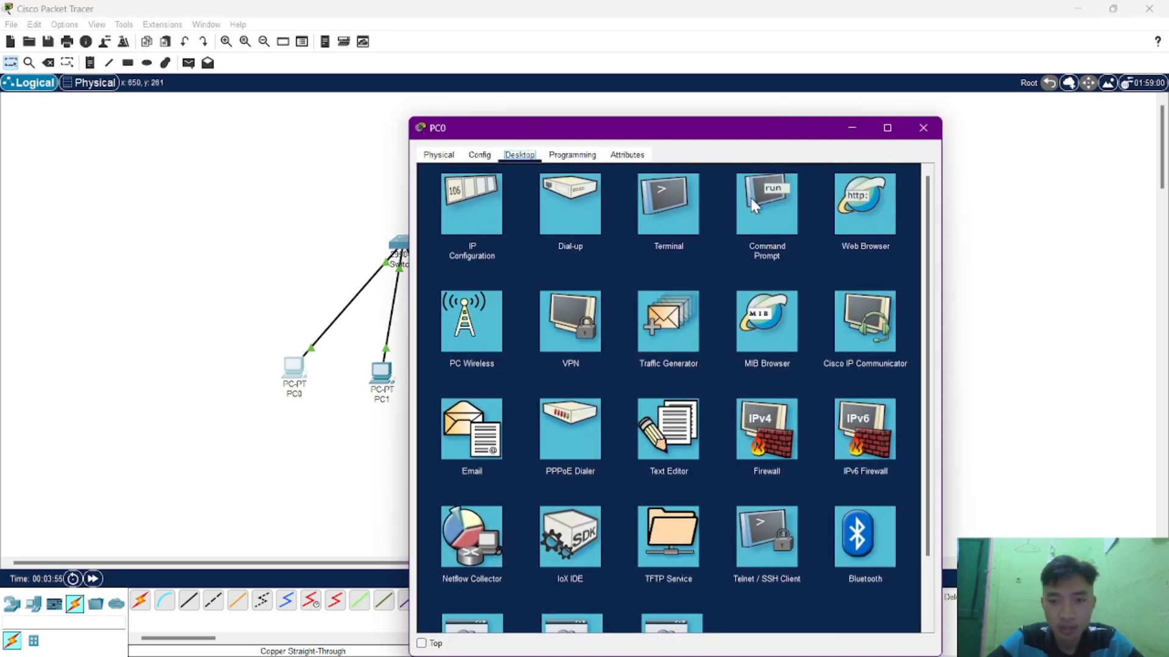
left_click(764, 209)
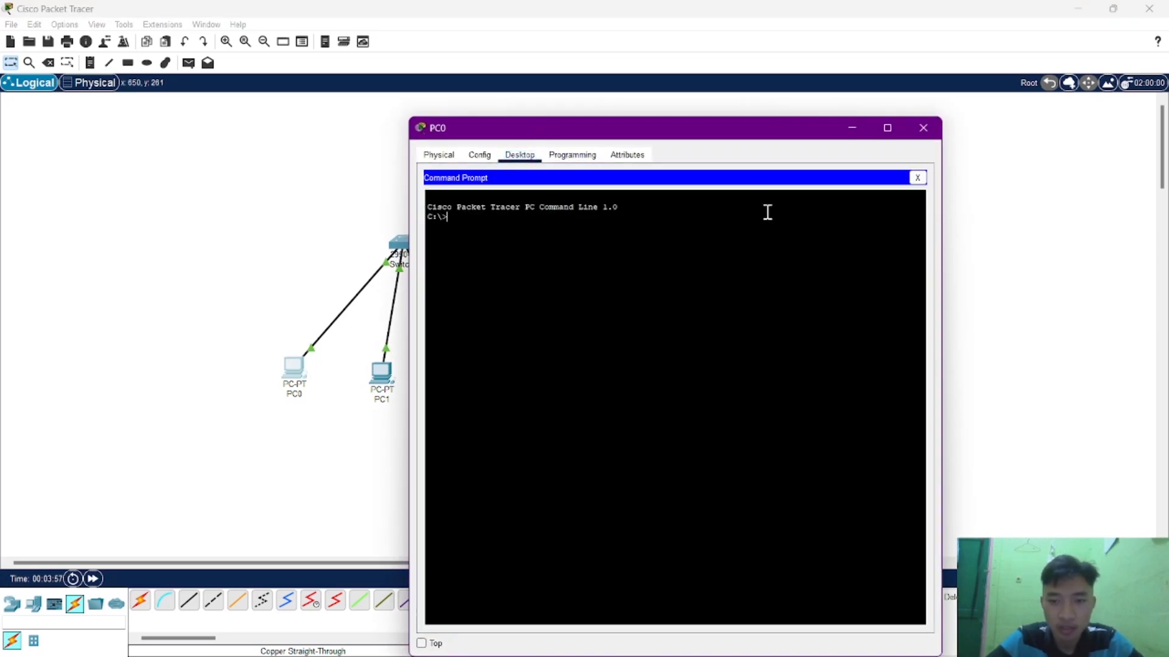
left_click_drag(694, 130, 842, 90)
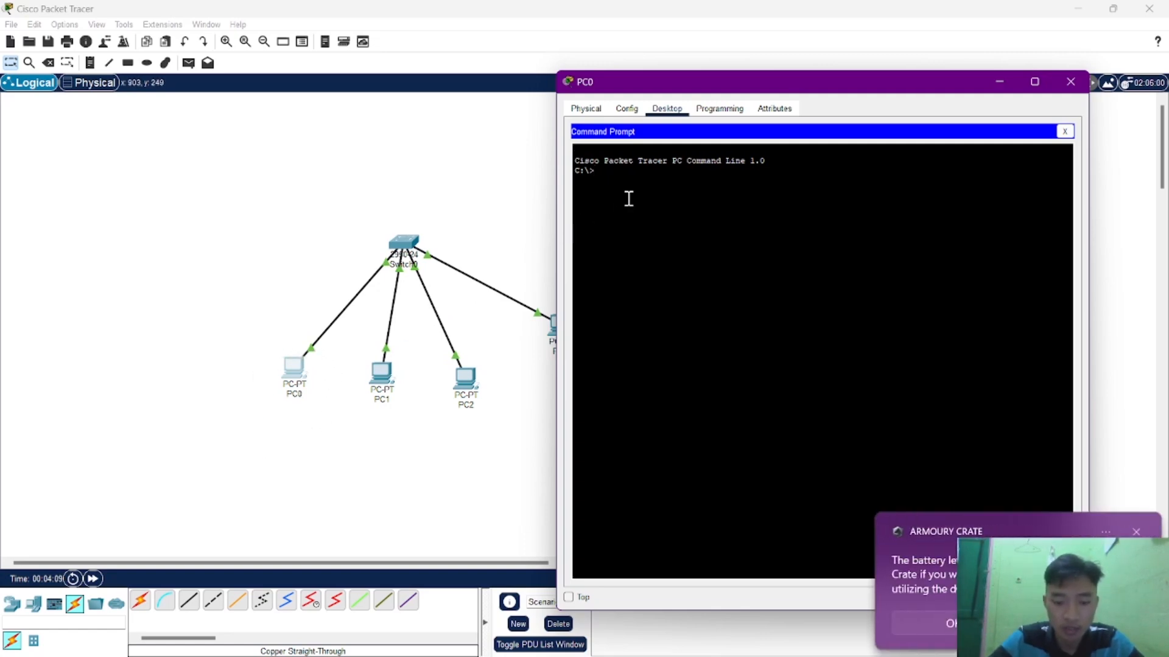
type("ipco")
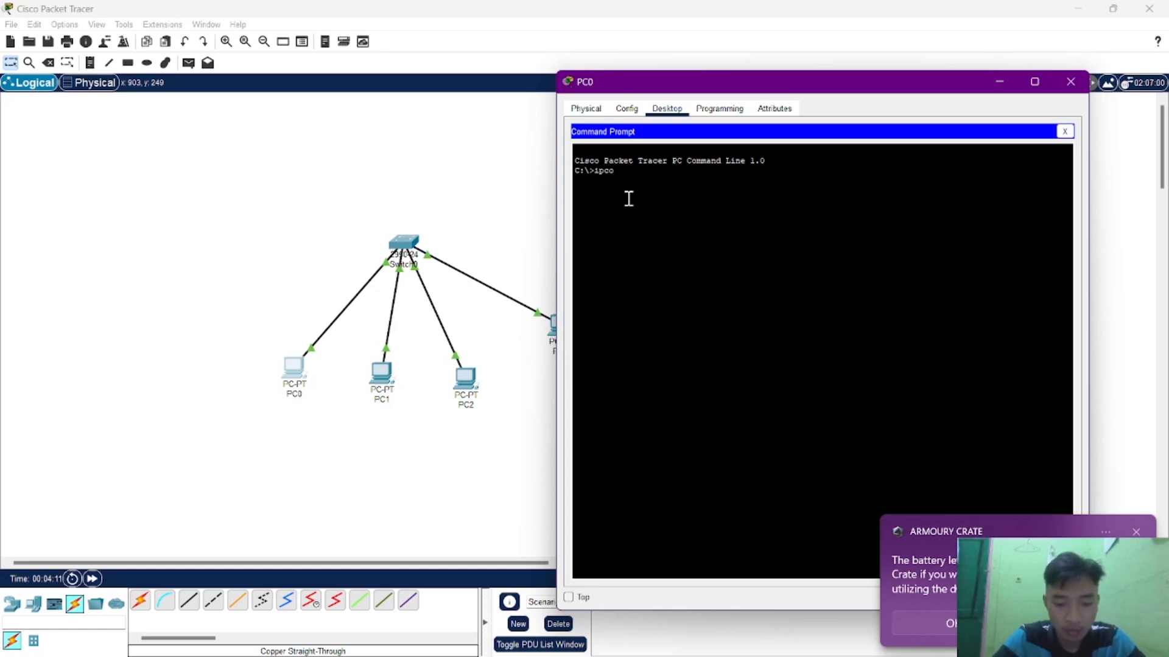
type("nfig")
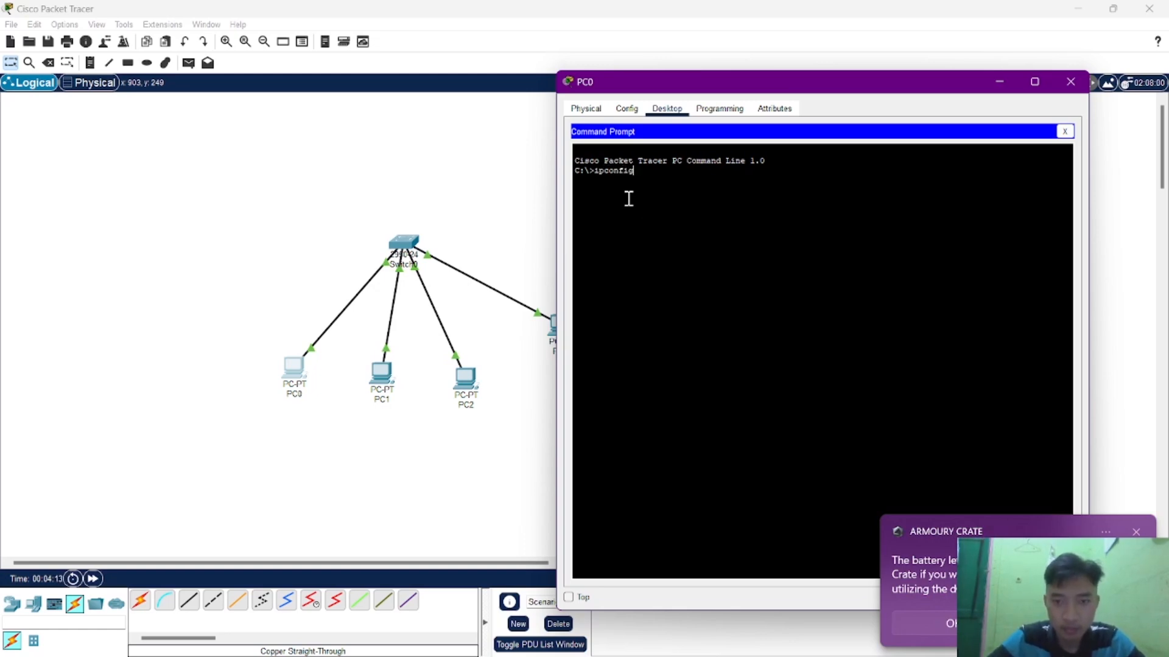
key("Return")
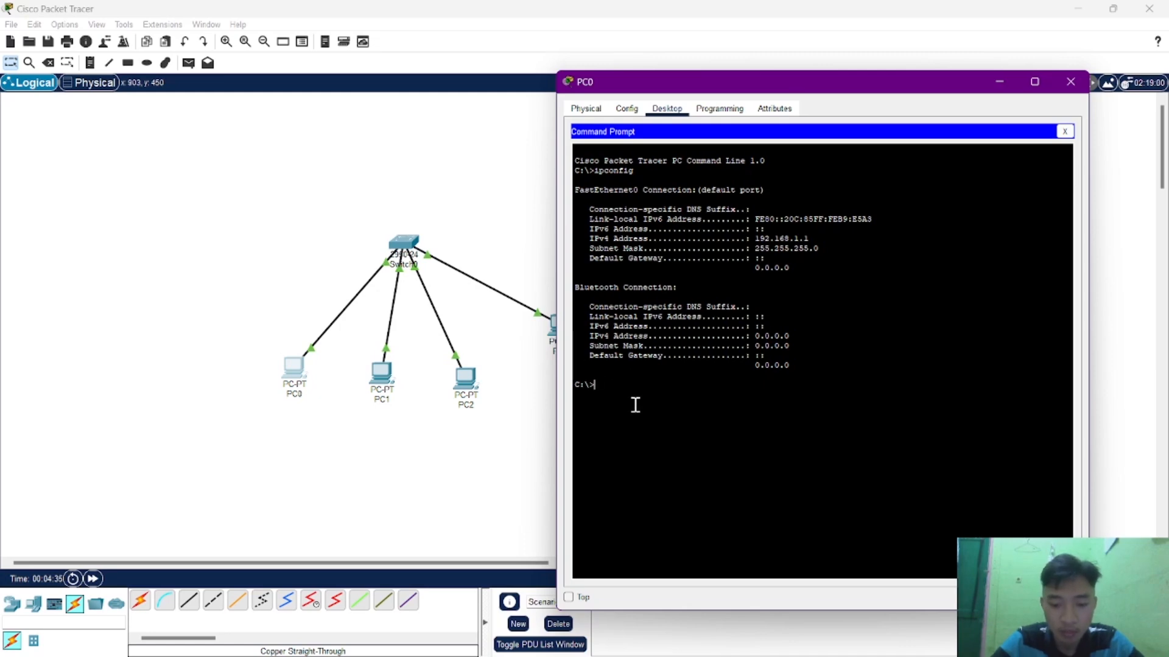
type("ping 192.168.1.3")
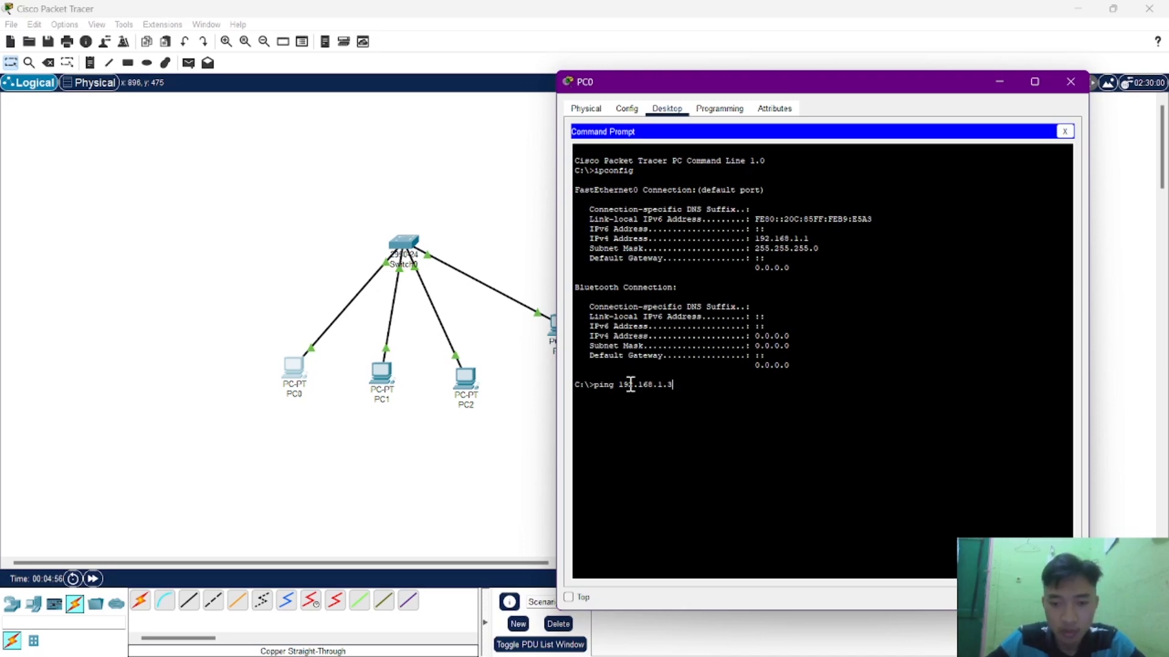
key("Return")
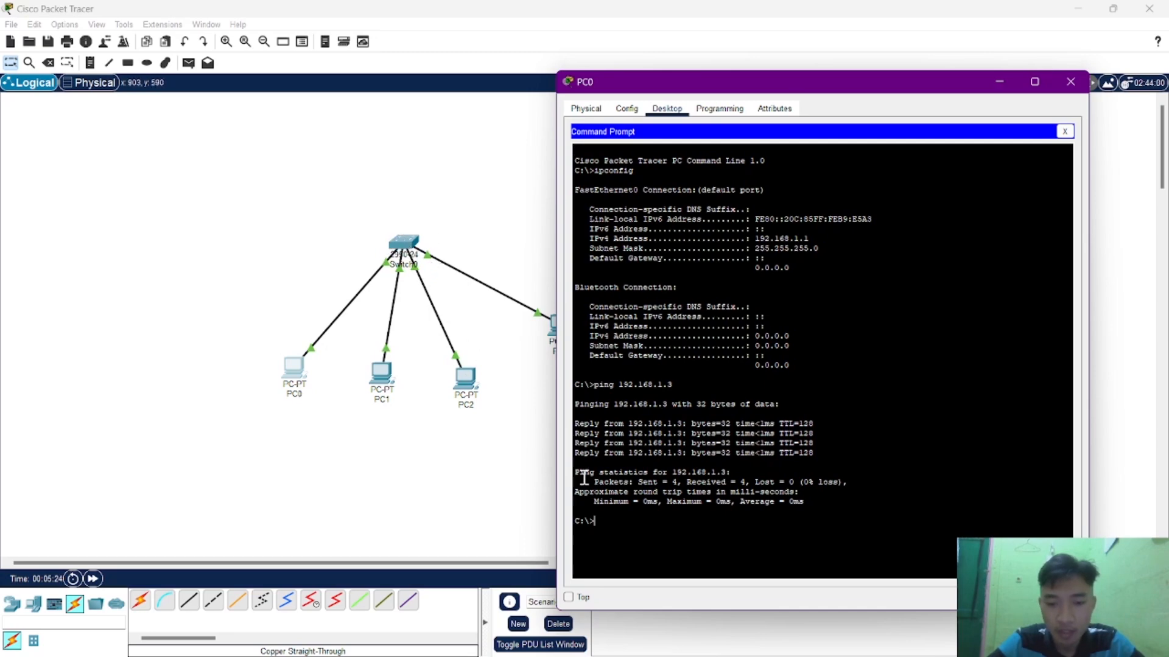
Examine the packet statistics of the ping to 192.168.1.3 in PC0's Command Prompt and close PC0's window.
left_click_drag(591, 482, 793, 478)
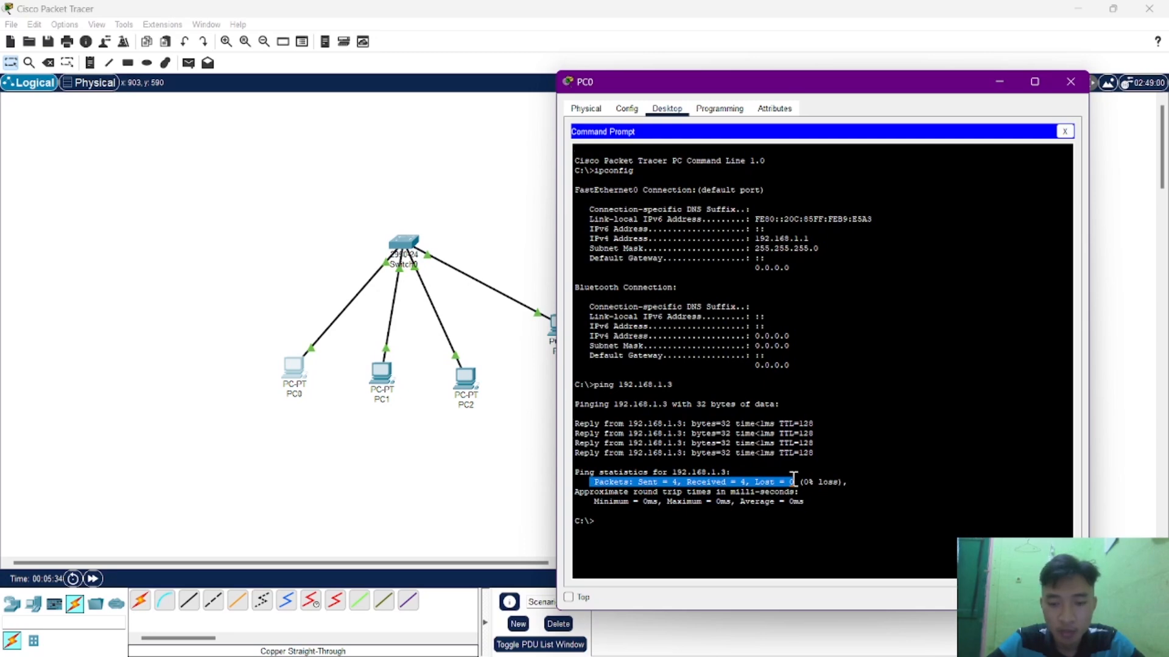
left_click(644, 476)
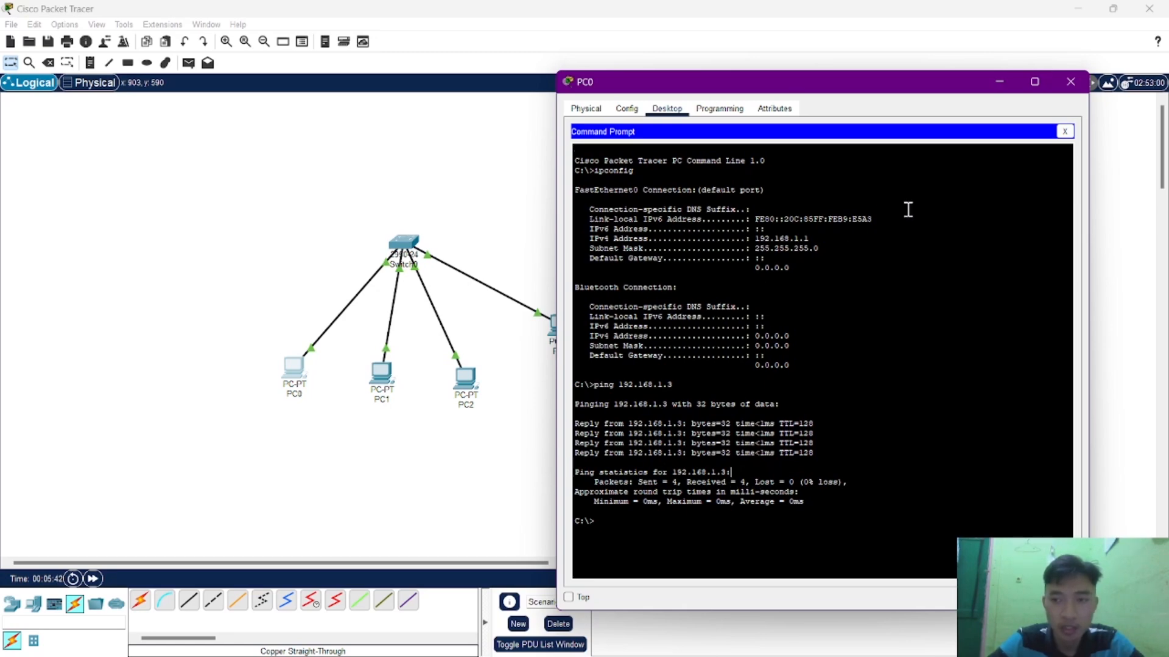
left_click(1070, 82)
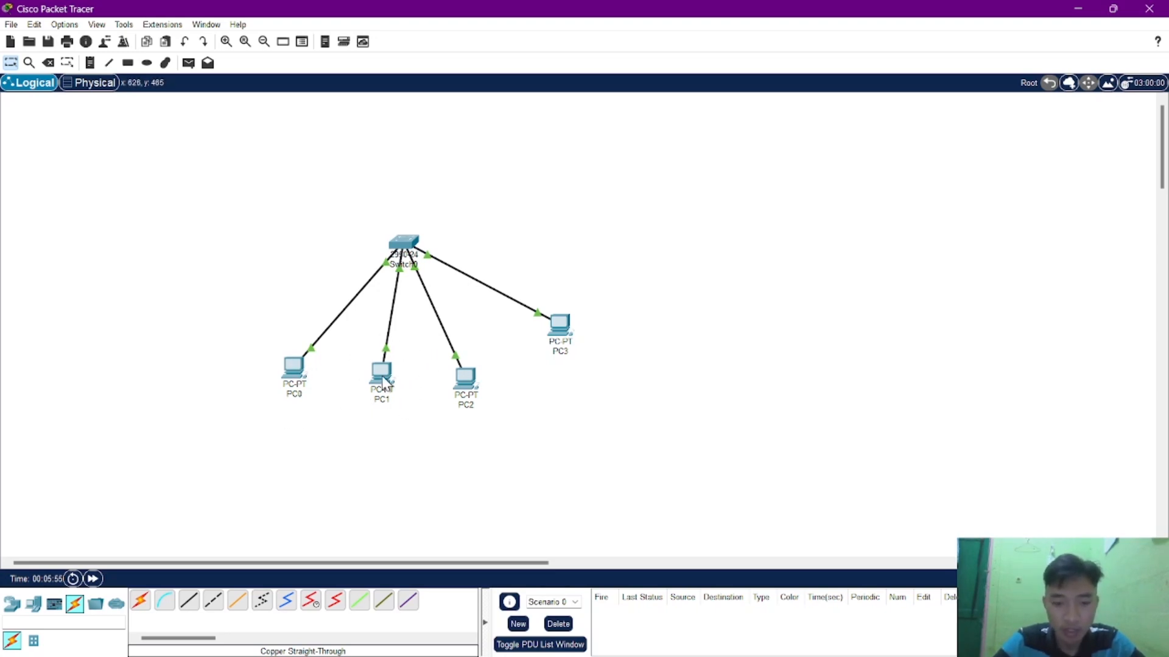
Send a simple PDU from PC0 to PC3 to test their connection.
mouse_move(384, 381)
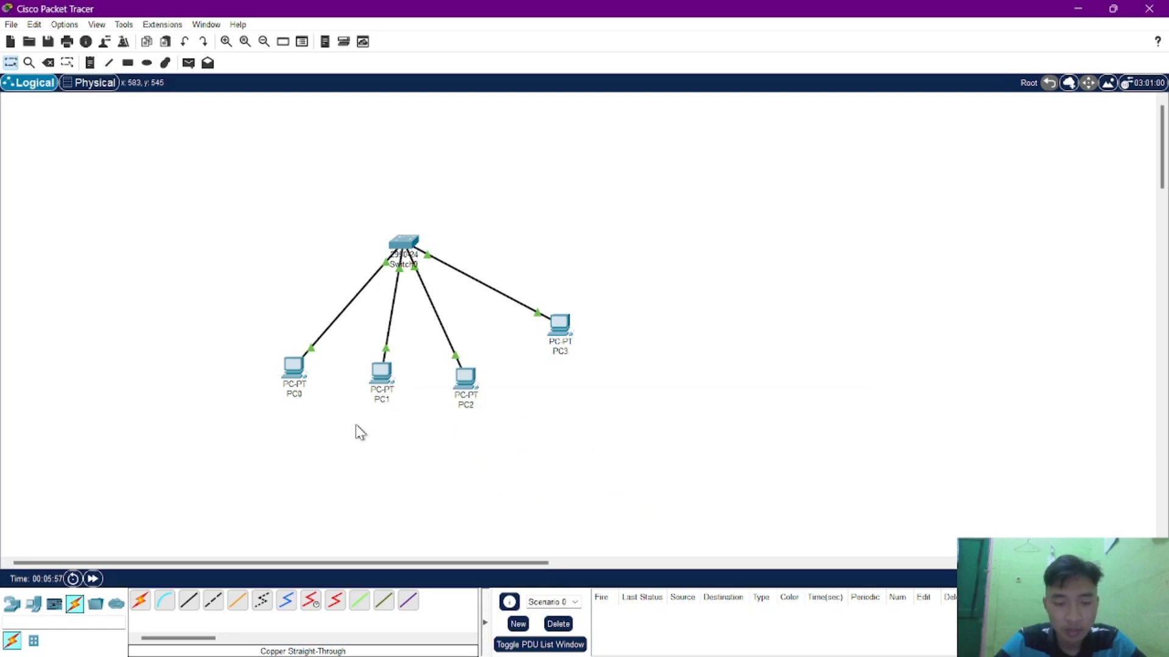
key("p")
left_click(293, 370)
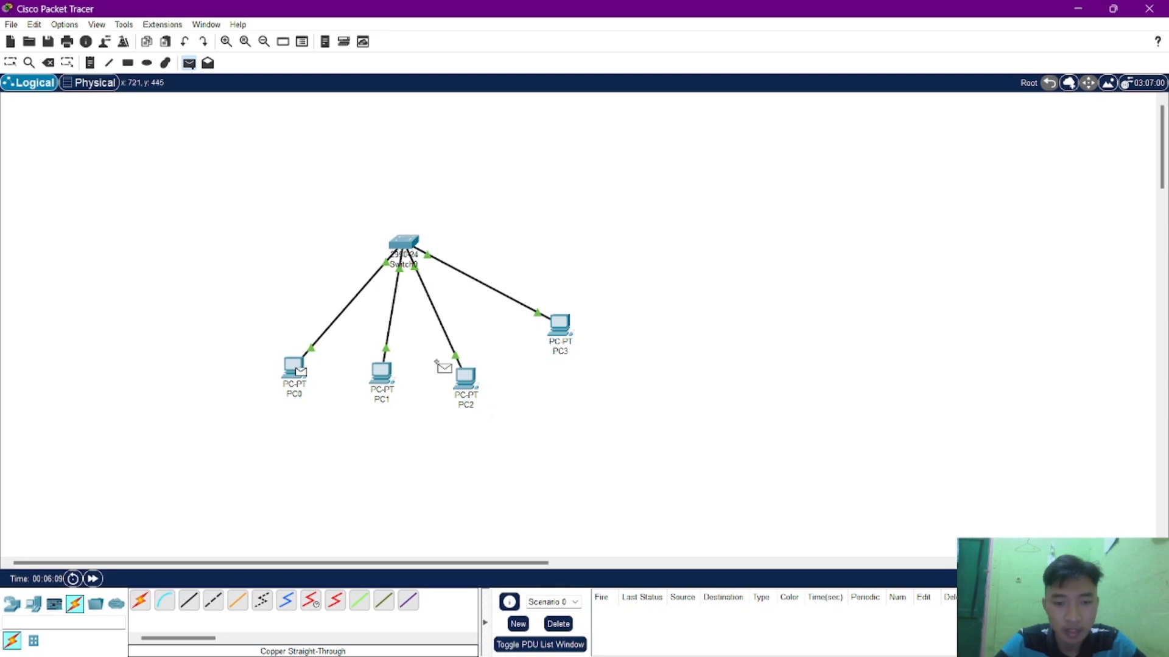
left_click(564, 331)
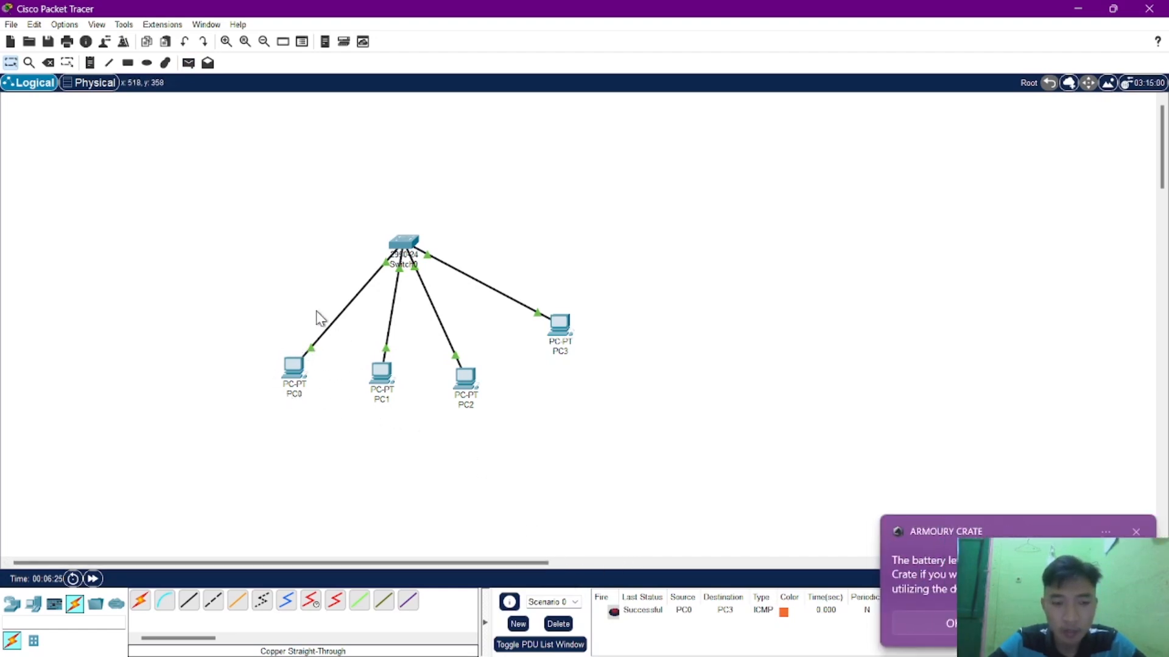
Switch to Chrome to read the assignment's second task about the HTTP server, and return to Packet Tracer.
mouse_move(308, 379)
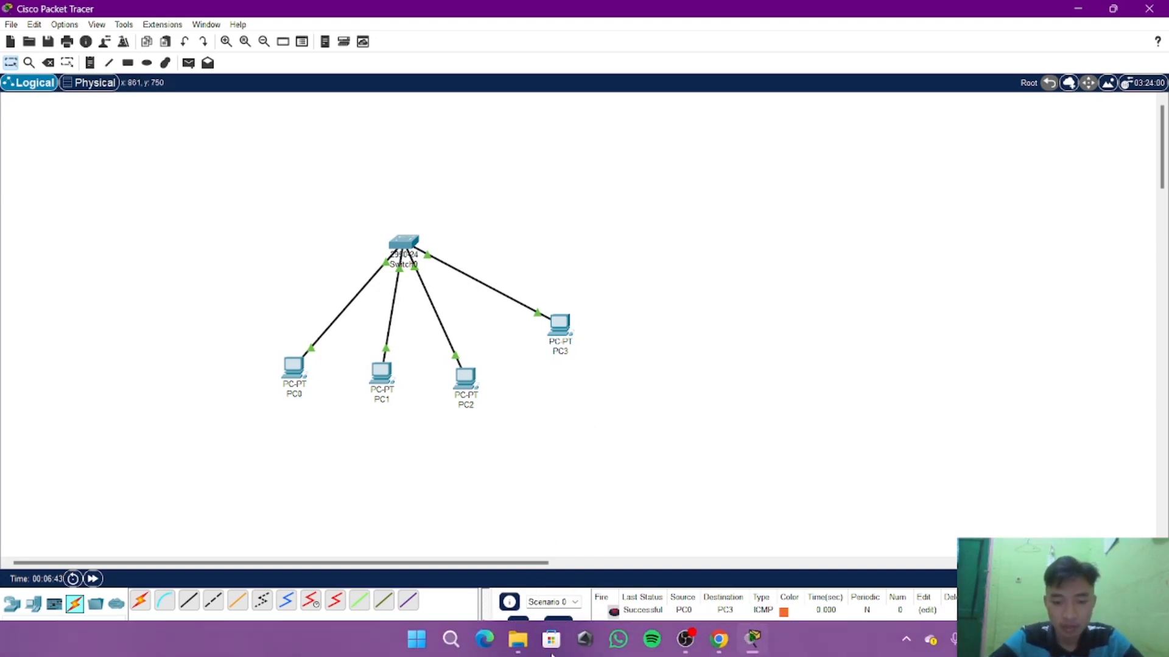
left_click(720, 640)
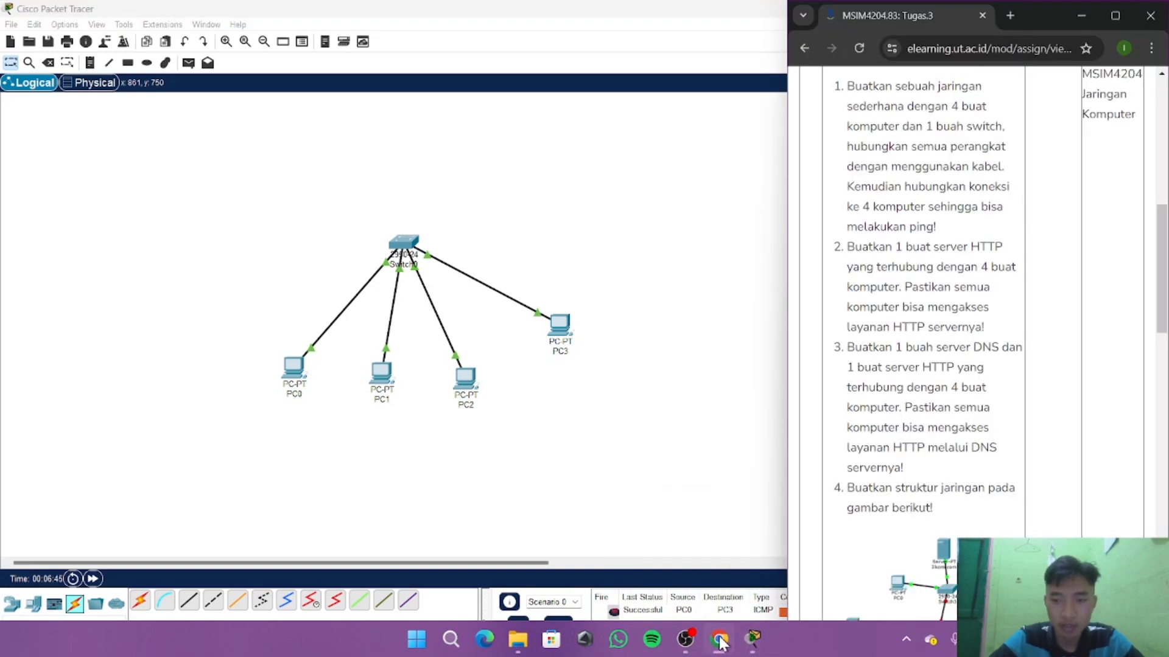
scroll(845, 308, "down", 1)
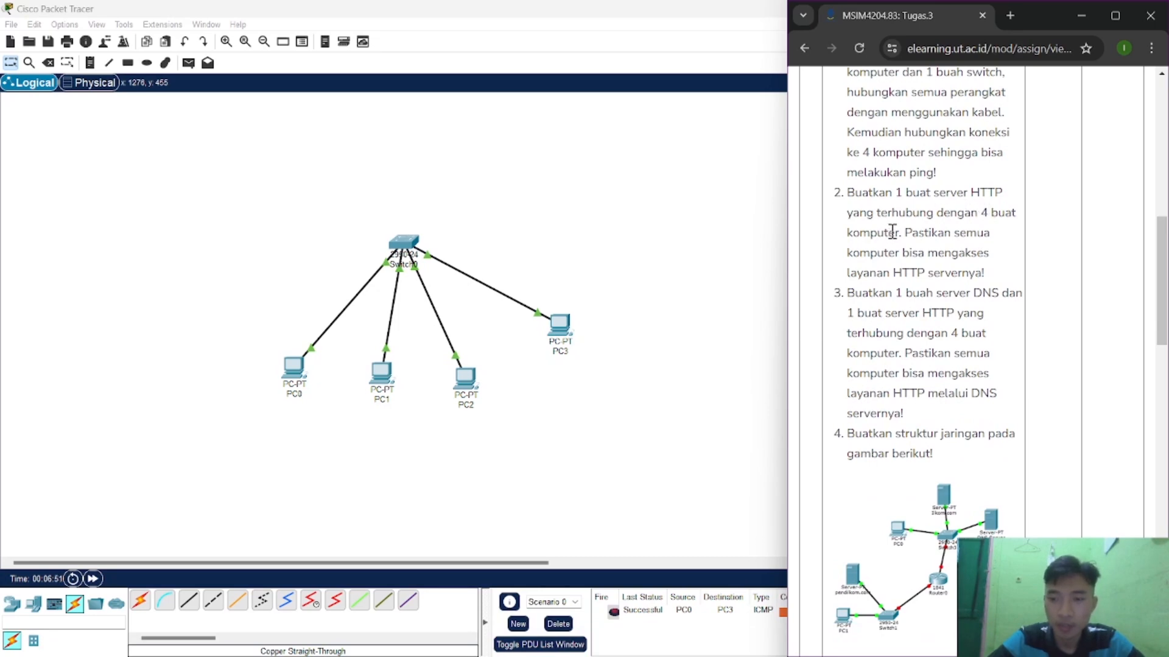
left_click(742, 255)
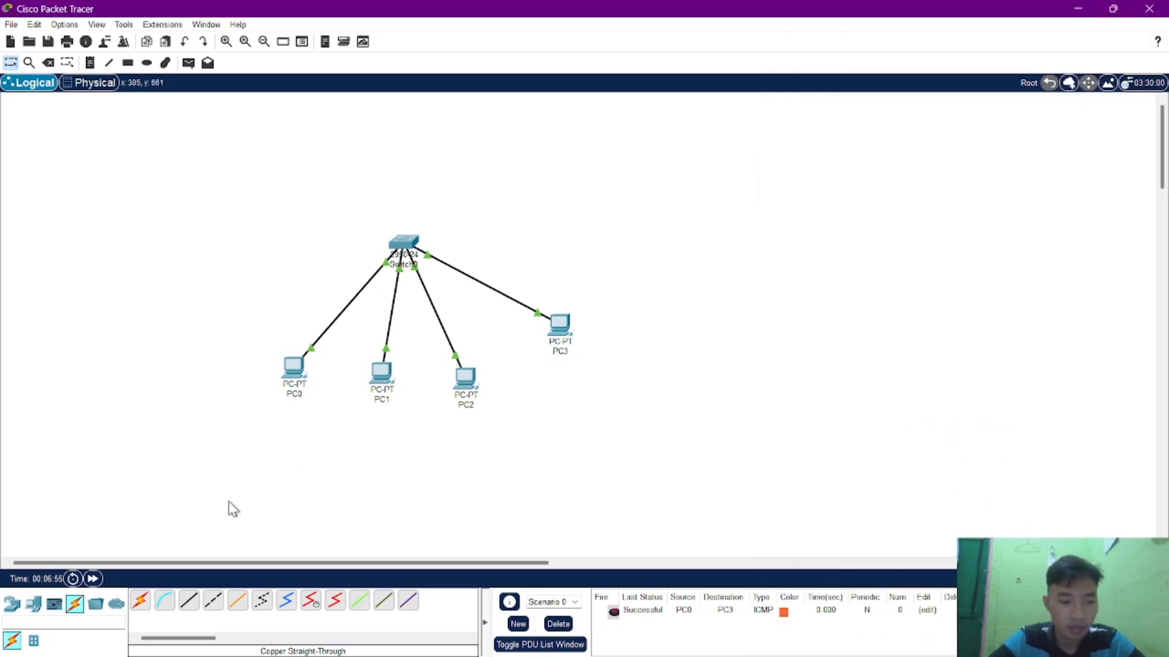
Place a Server-PT end device in the workspace above the switch.
left_click(34, 604)
left_click(188, 603)
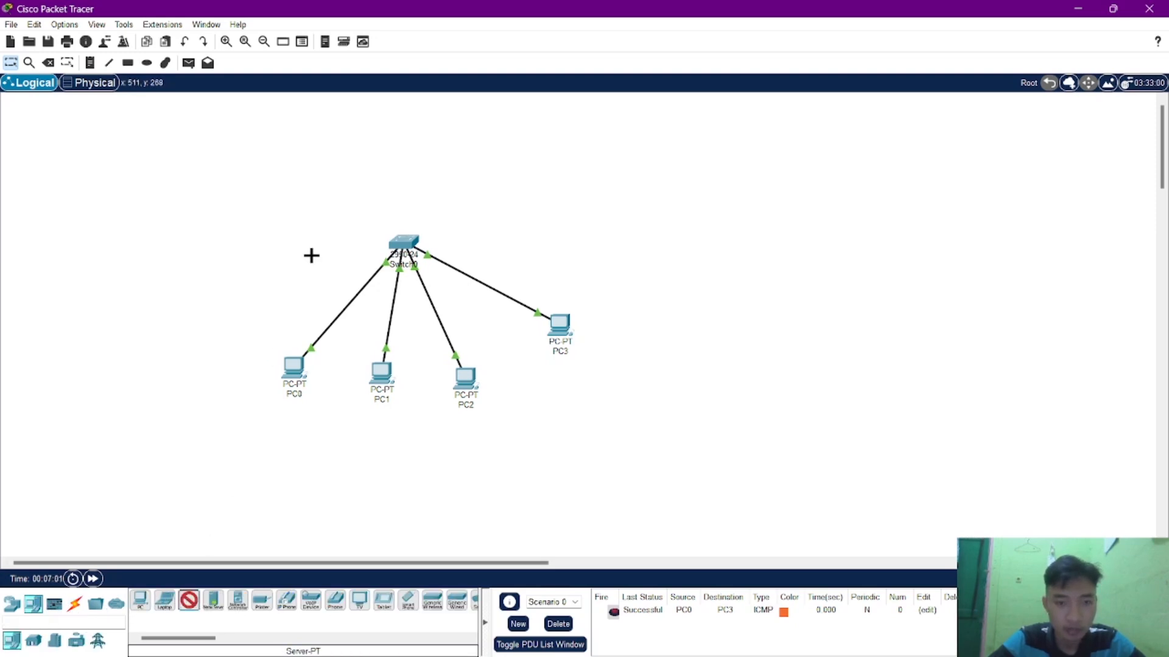
left_click(400, 140)
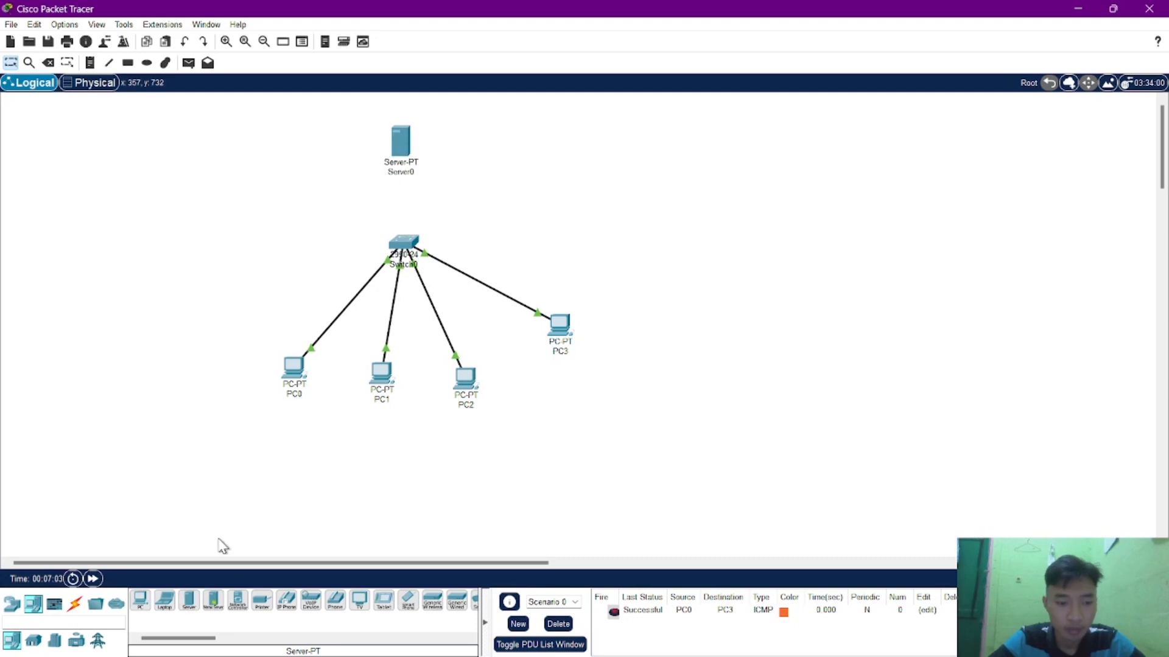
Connect Server0 to port FastEthernet0/5 of the switch with a copper straight-through cable.
left_click(75, 603)
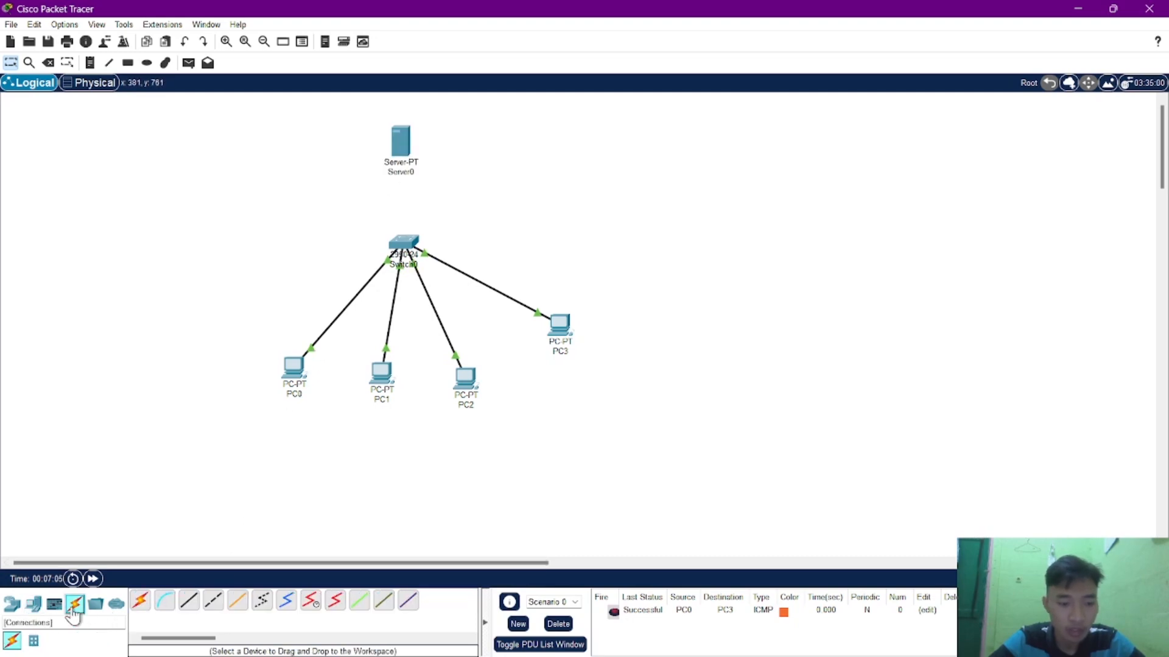
left_click(189, 601)
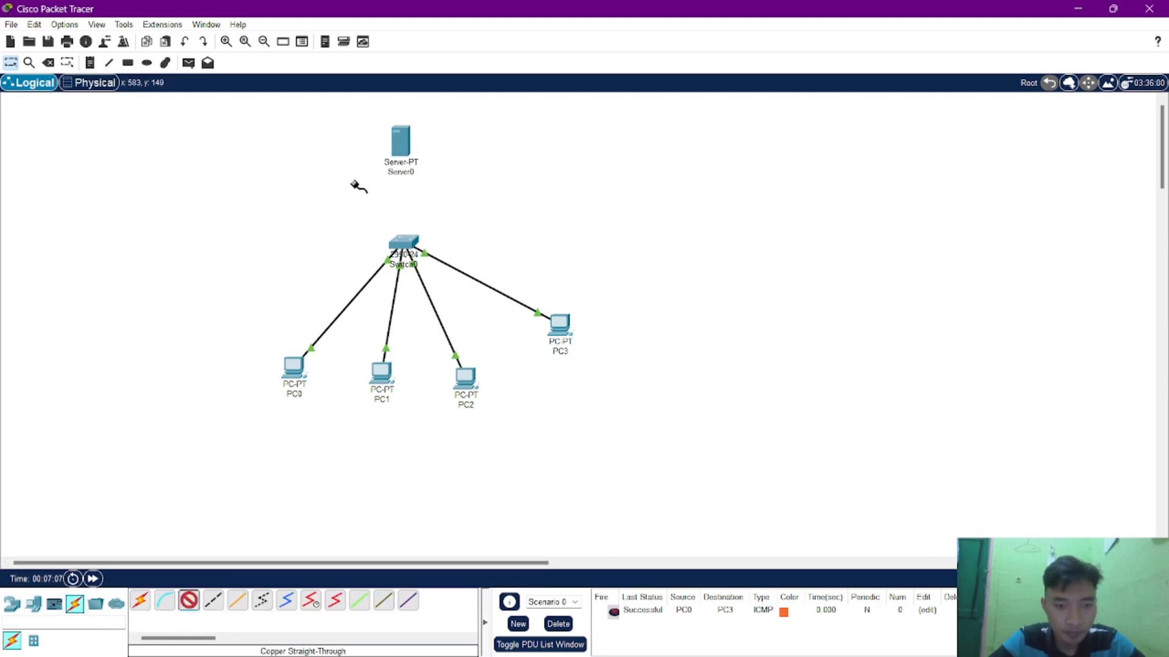
left_click(397, 155)
left_click(420, 162)
left_click(404, 243)
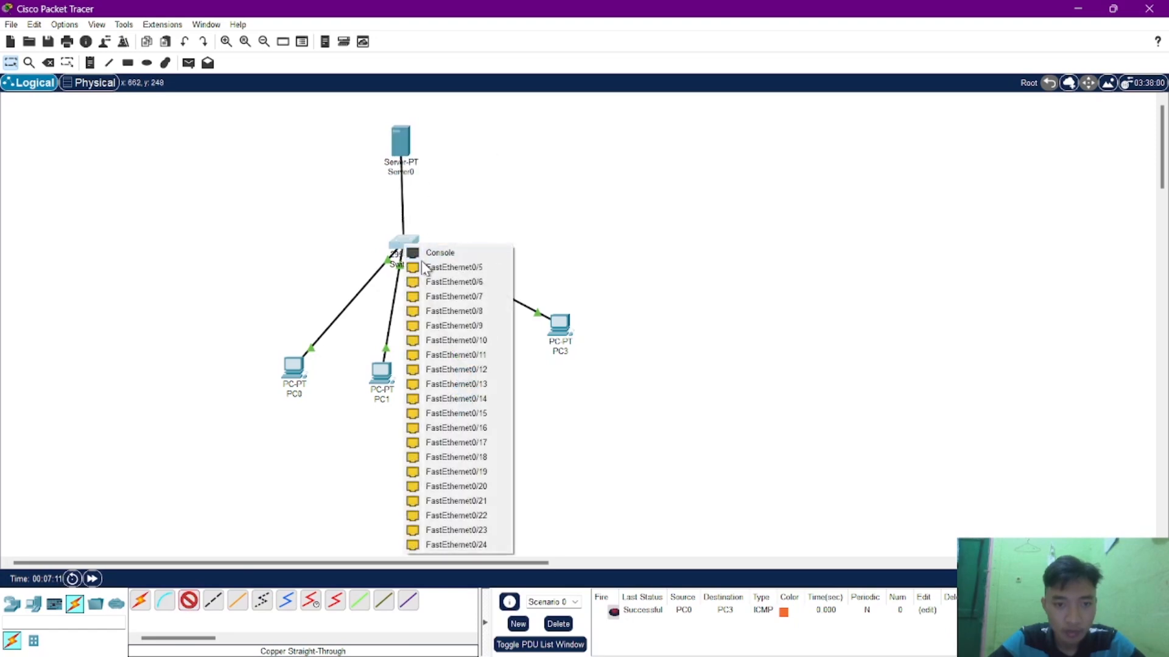
left_click(425, 269)
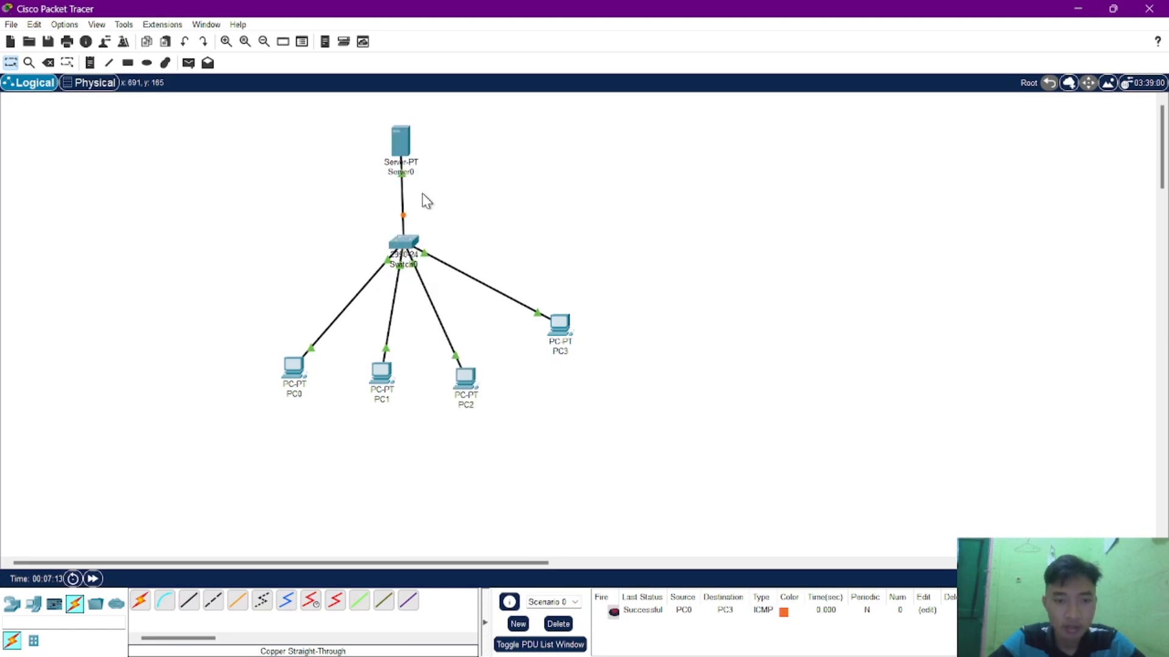
Assign Server0 the static IPv4 address 192.168.1.5 with subnet mask 255.255.255.0, and check its HTTP service settings before closing its window.
left_click(400, 139)
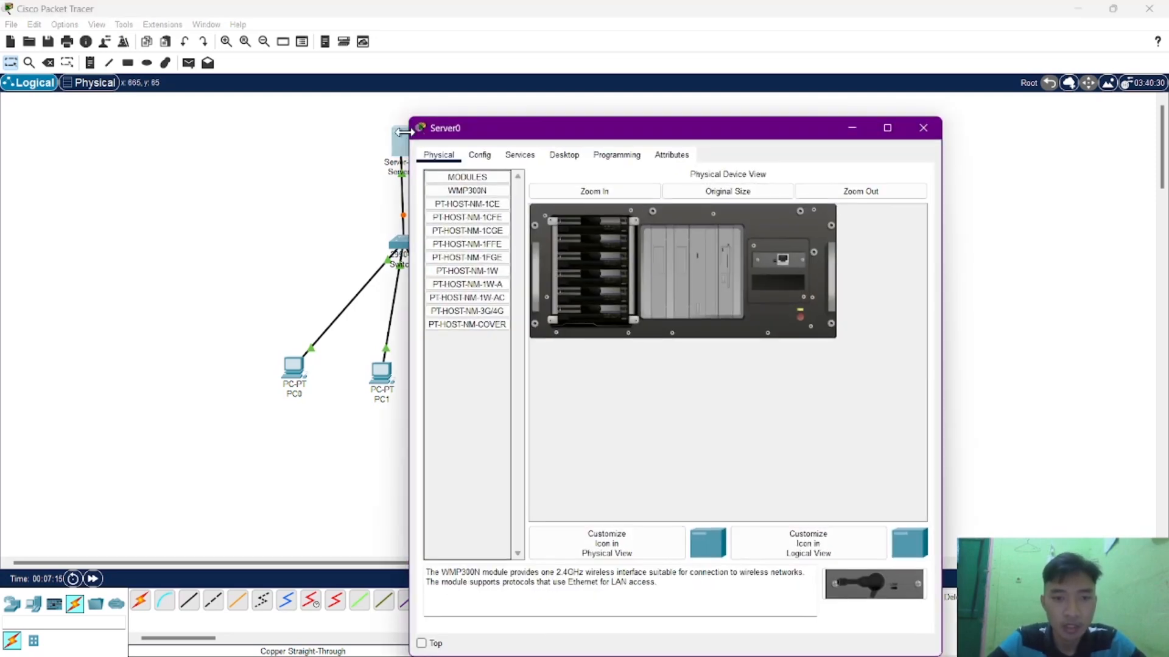
left_click(560, 155)
left_click(487, 202)
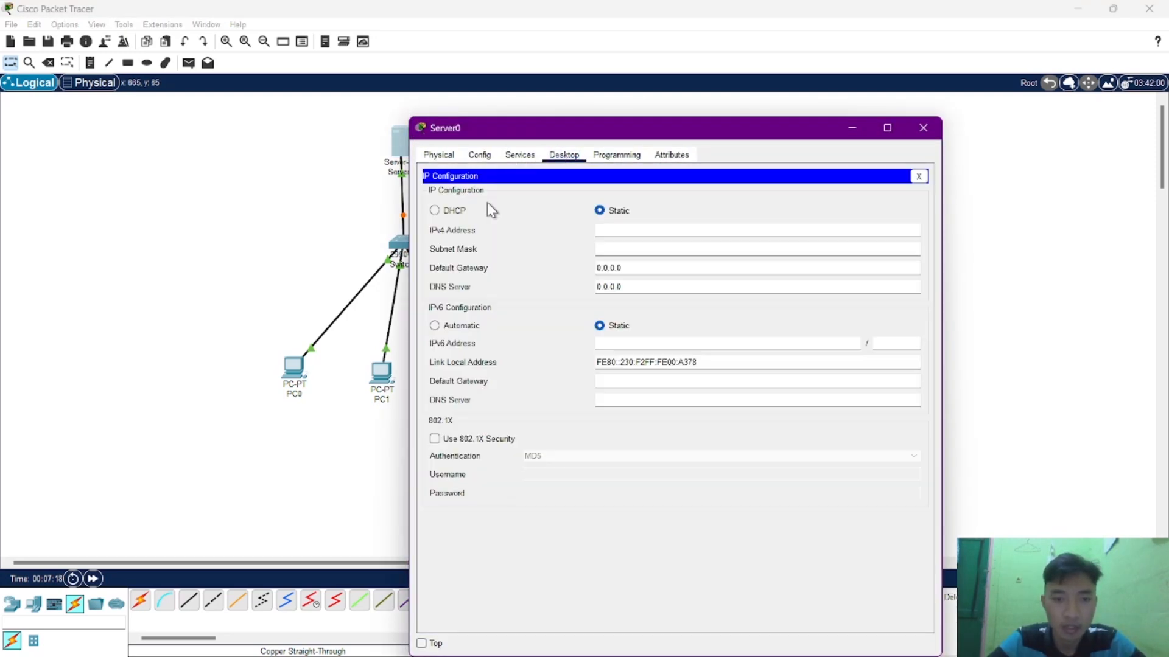
left_click(605, 235)
type("192.")
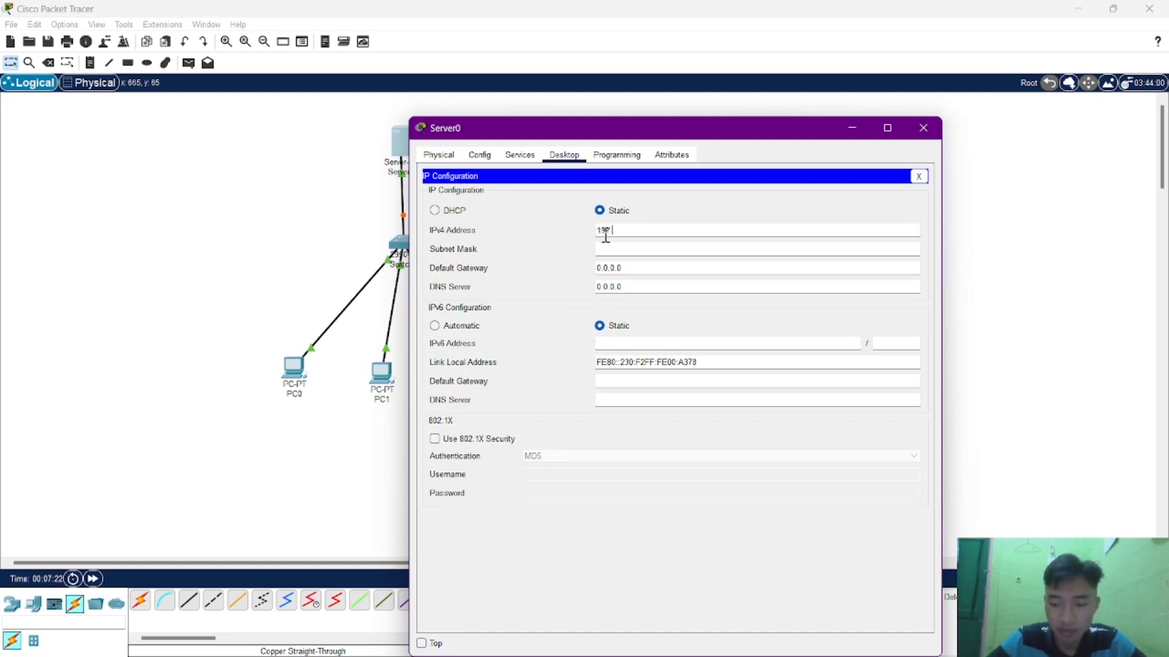
type("168.1.5")
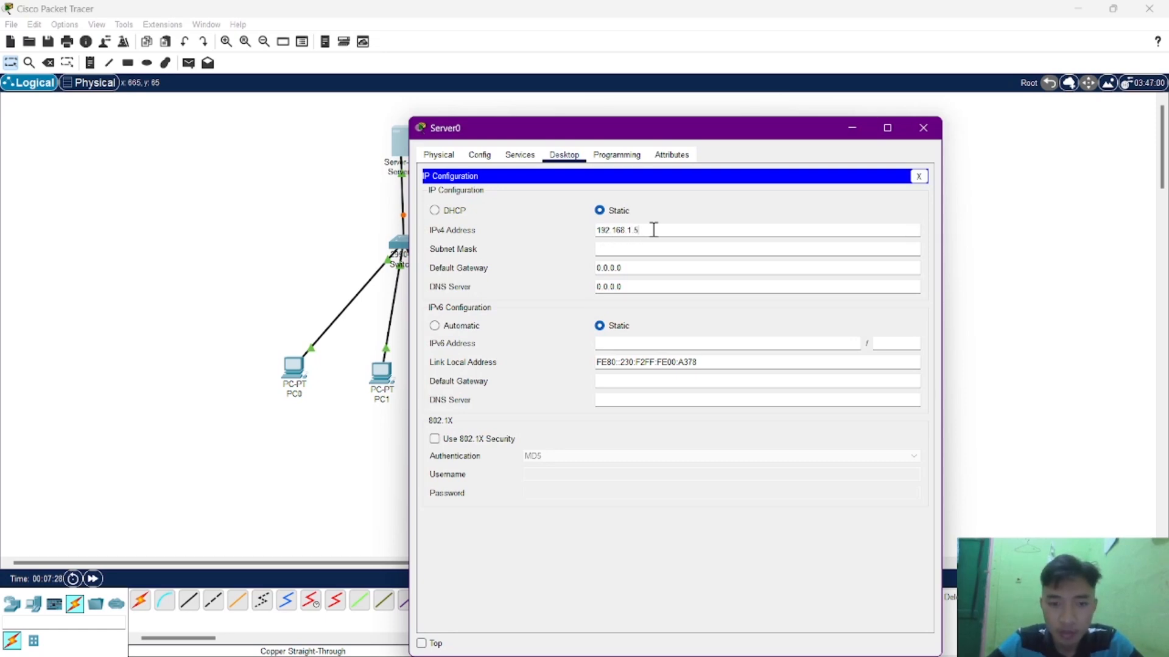
key("Tab")
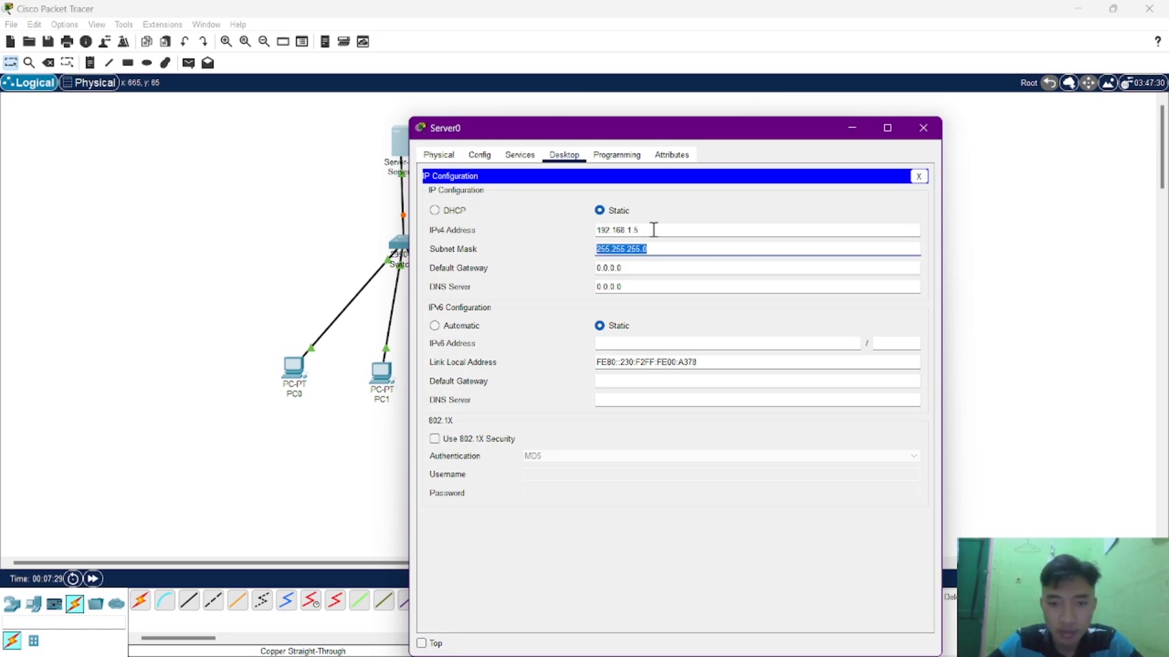
left_click(522, 156)
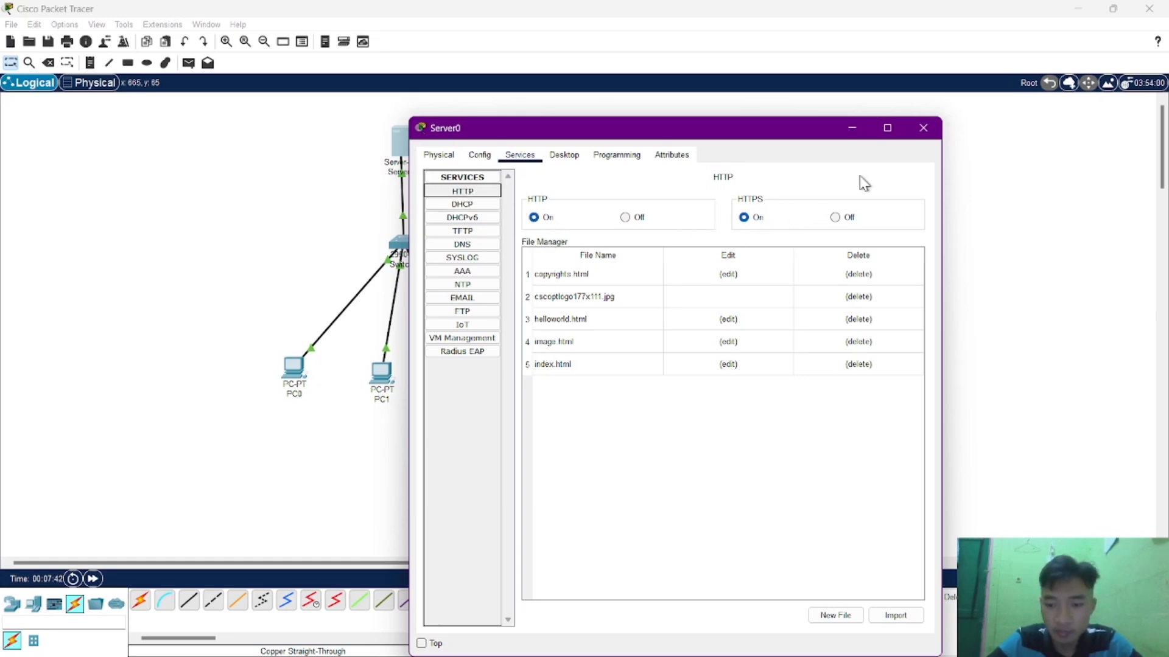
left_click(923, 129)
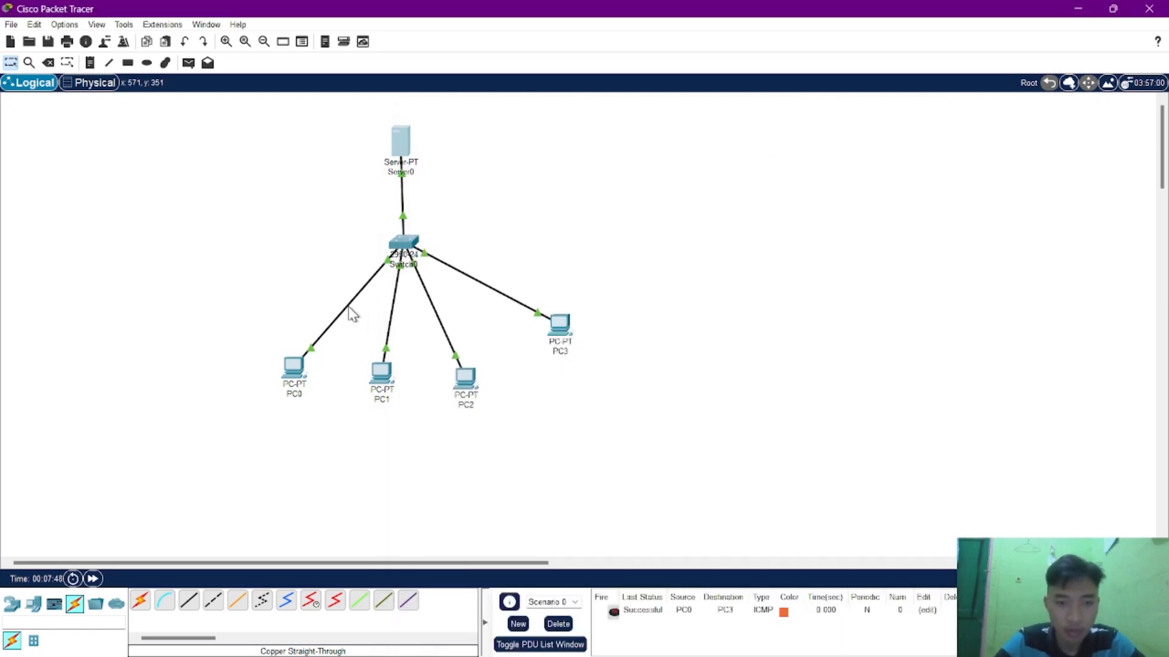
Send simple PDUs from PC0, PC1, PC2 and PC3 to Server0 and check their statuses in the PDU list.
key("p")
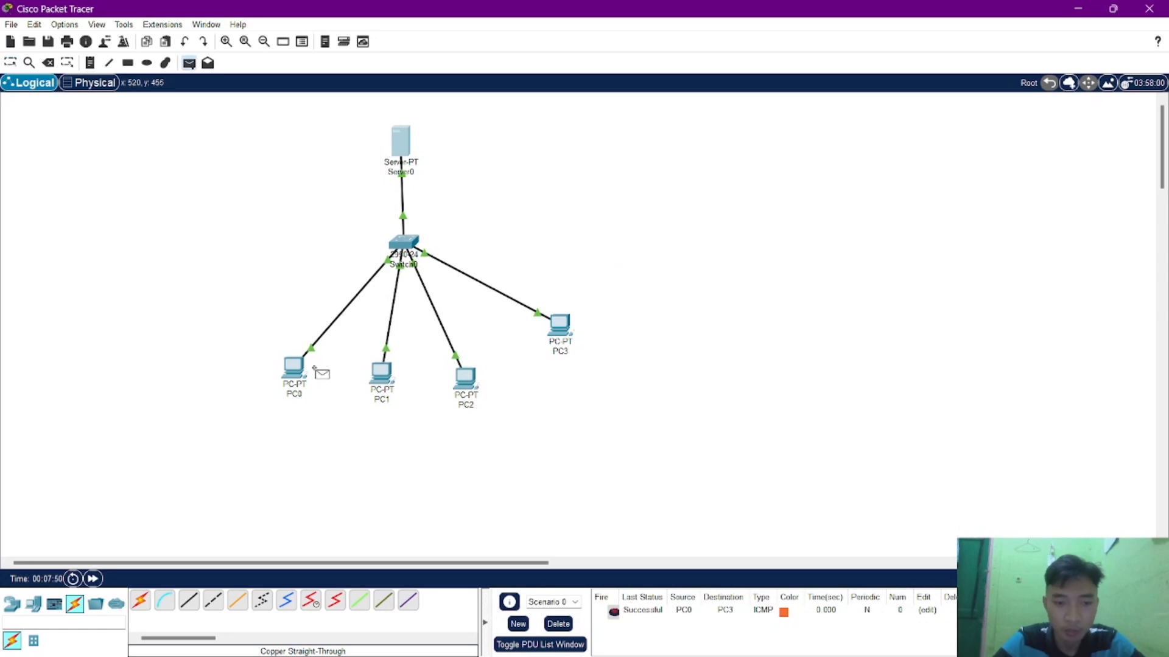
left_click(300, 369)
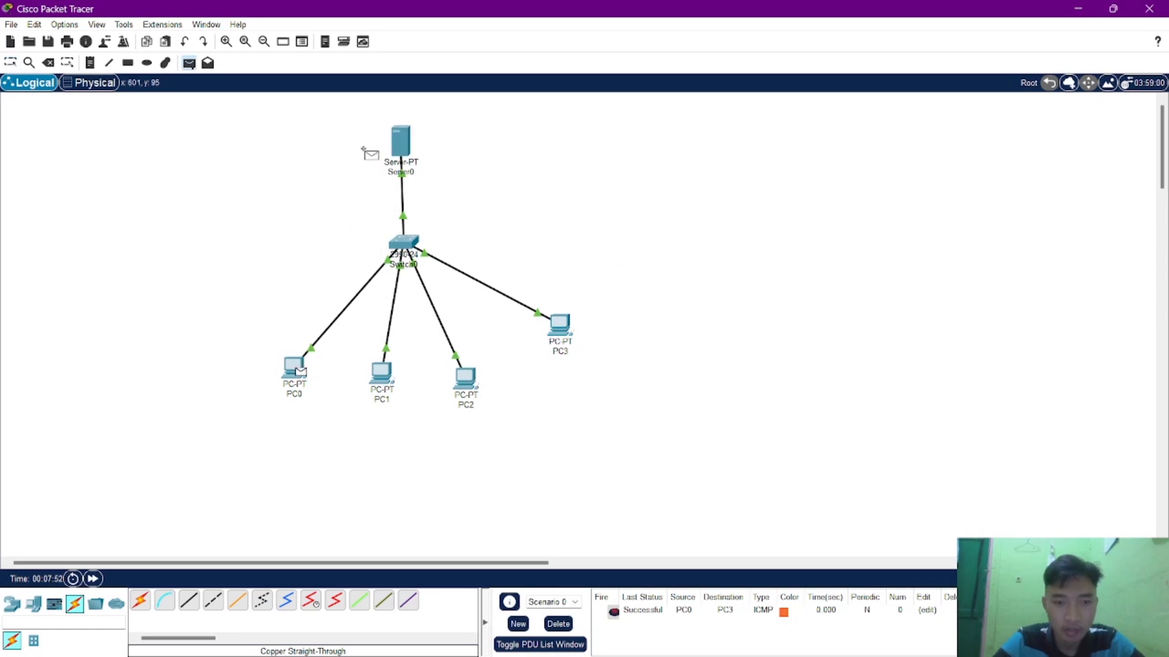
left_click(402, 146)
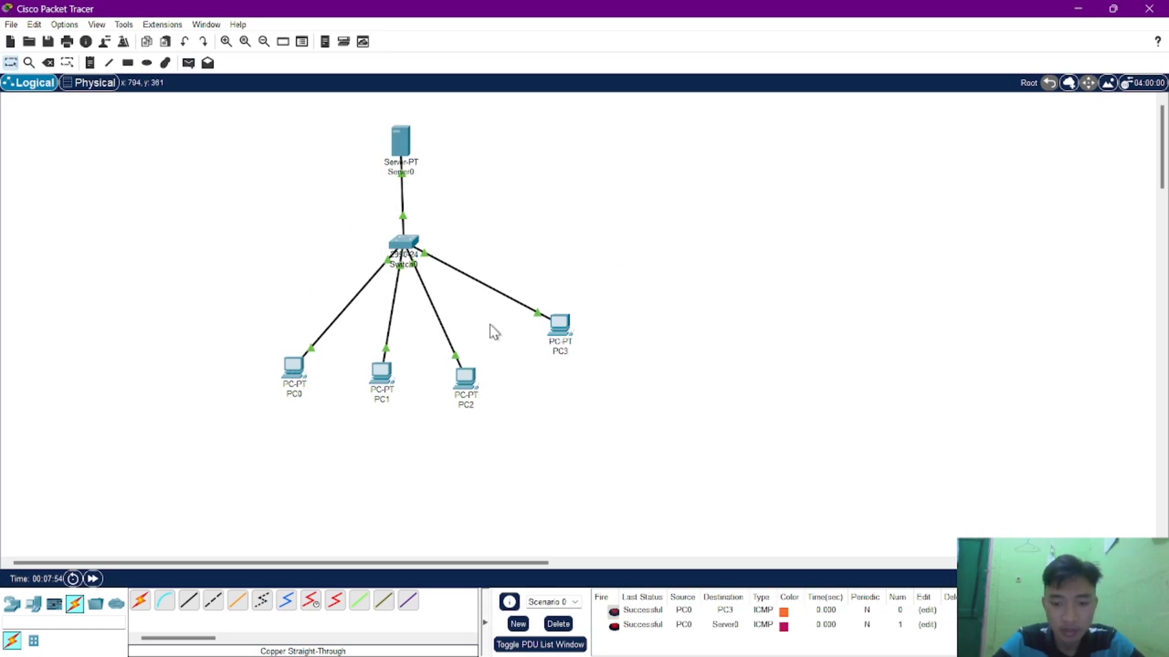
key("p")
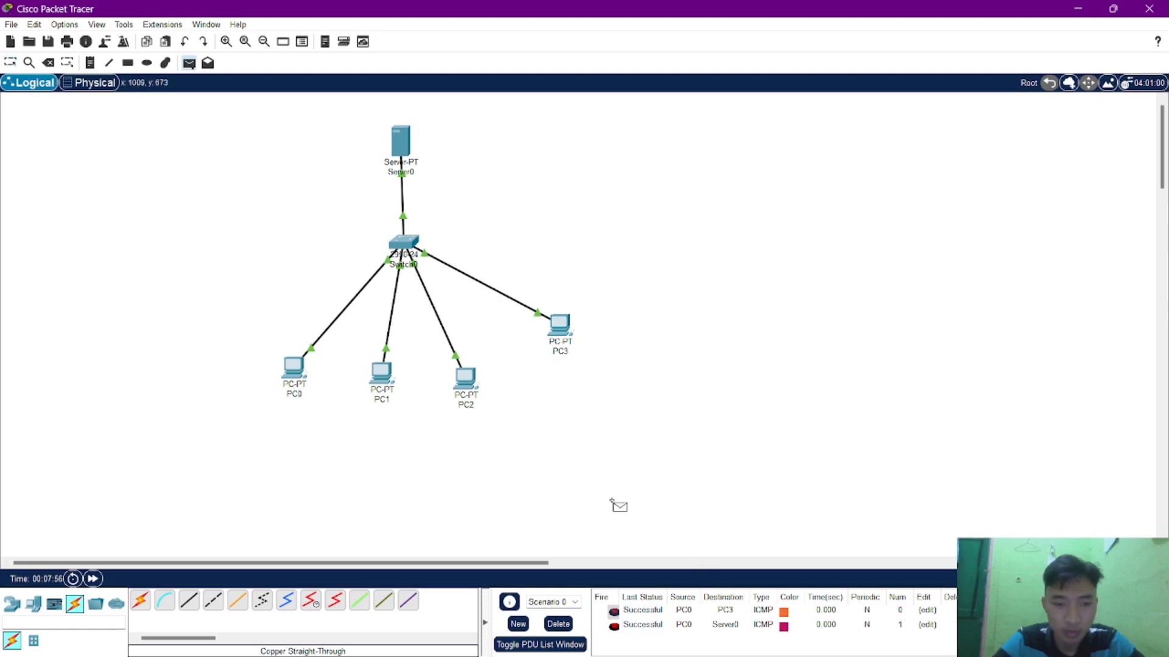
left_click(385, 378)
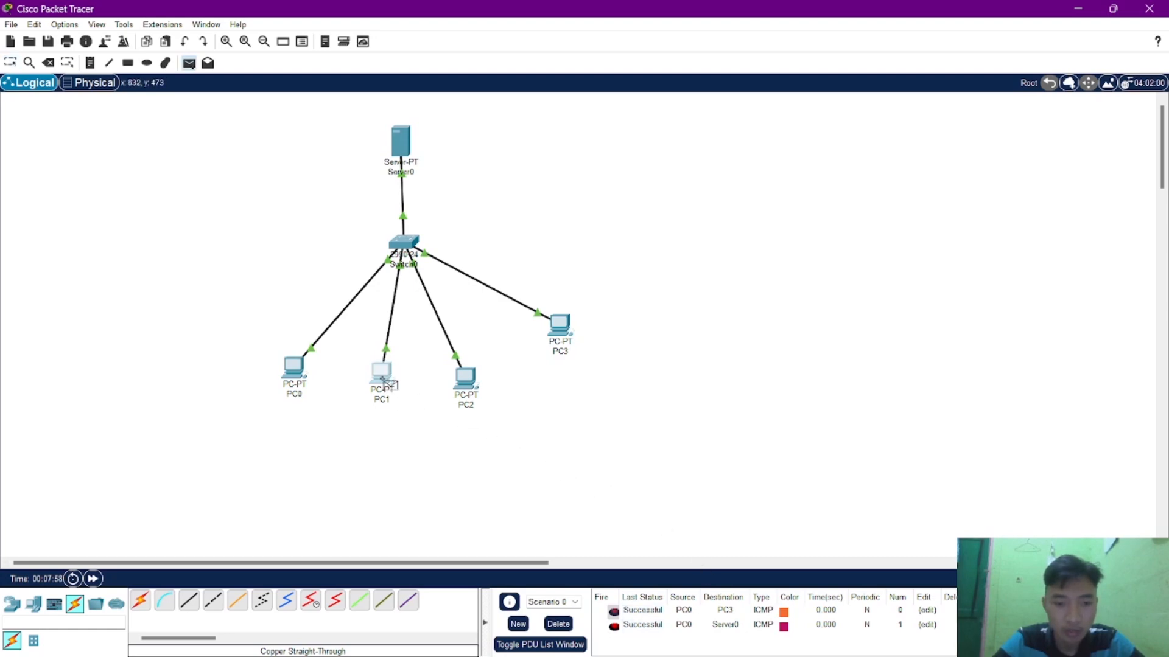
left_click(400, 144)
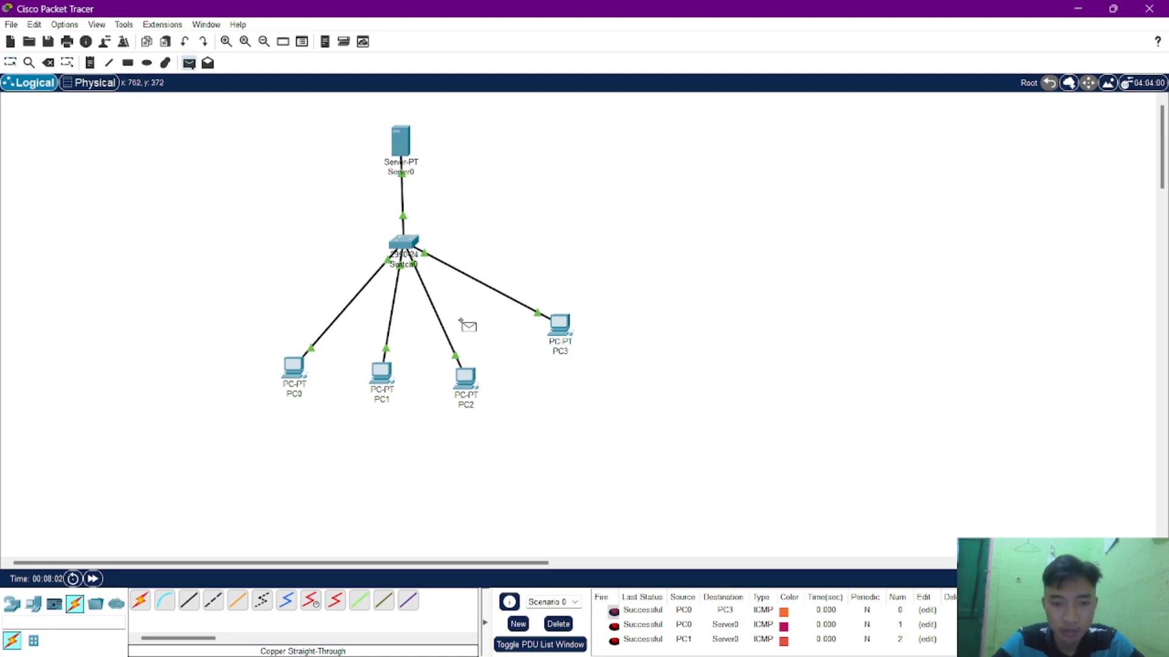
left_click(465, 377)
left_click(401, 146)
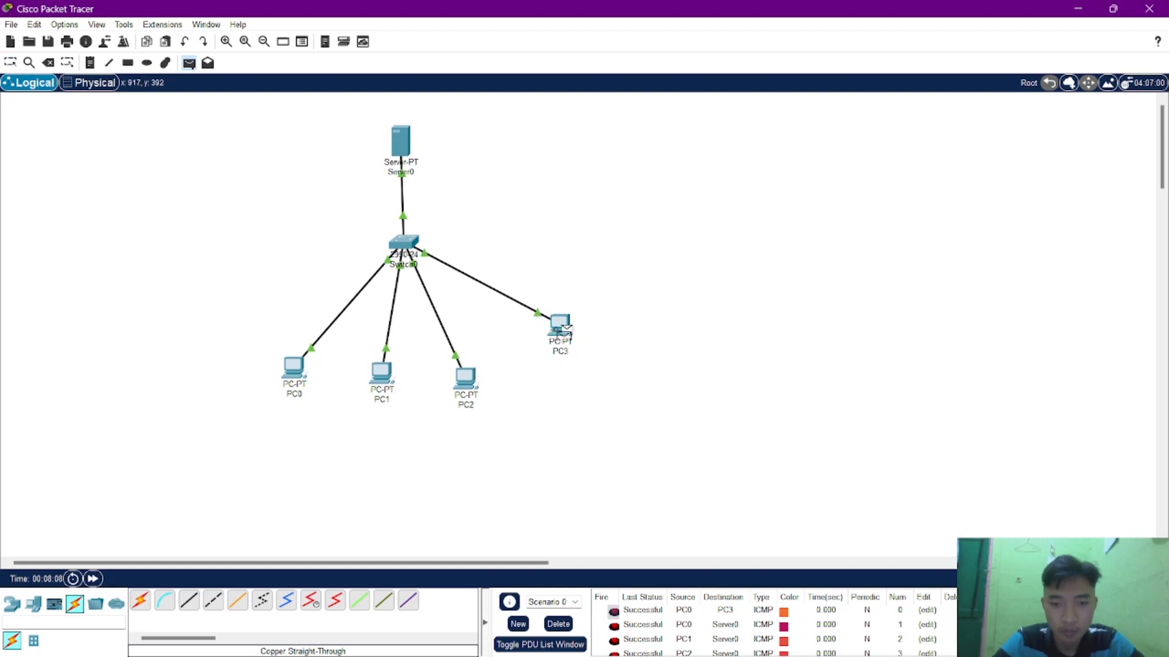
key("Escape")
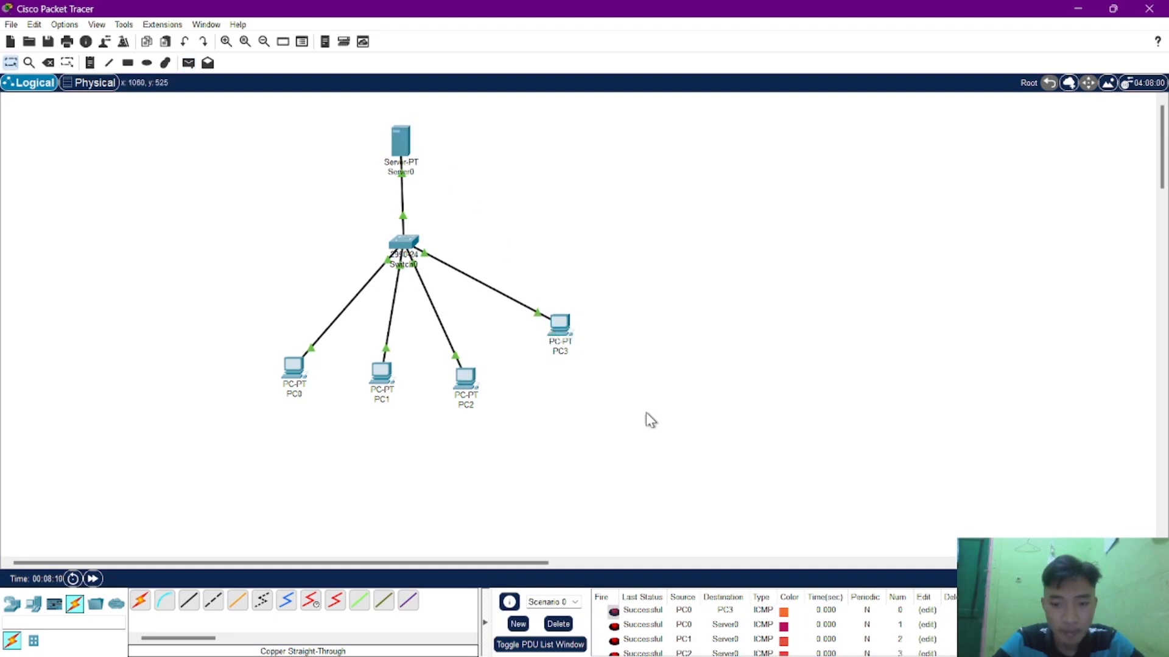
scroll(733, 627, "down", 1)
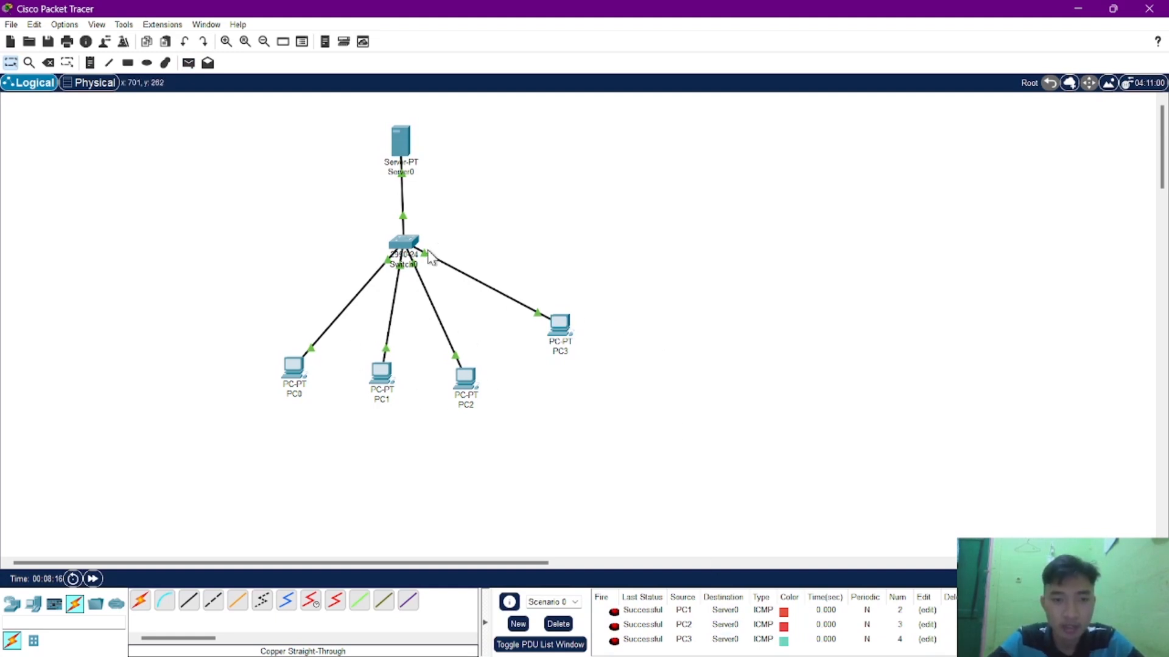
Rename Server0 as HTTP.
left_click(412, 172)
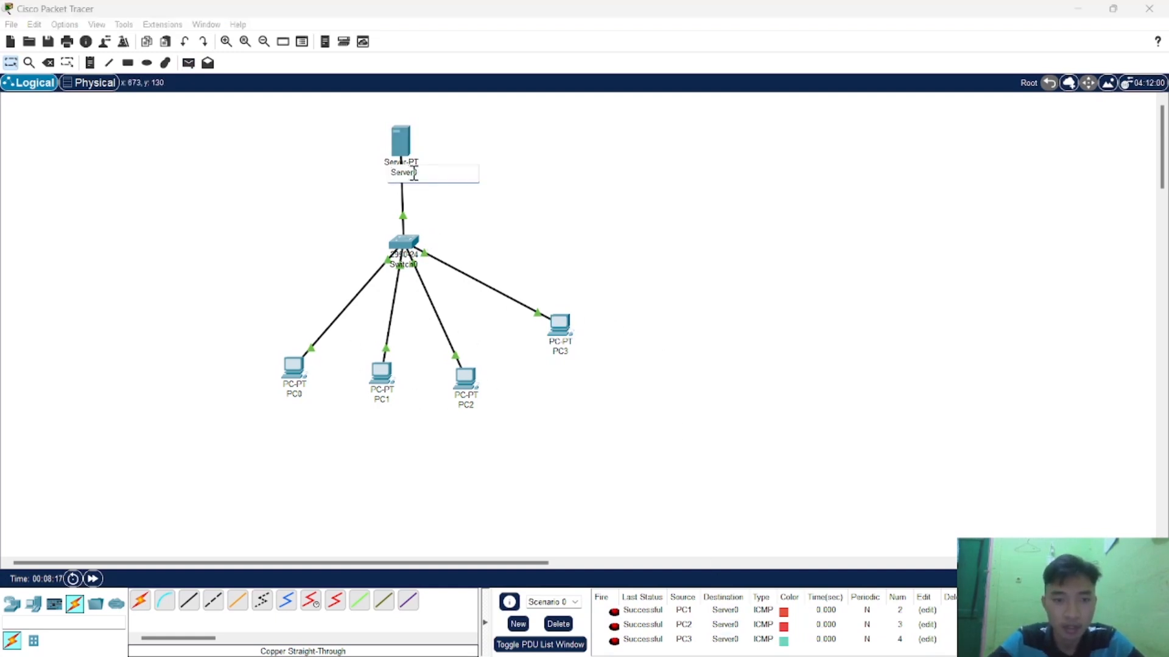
left_click_drag(420, 172, 365, 177)
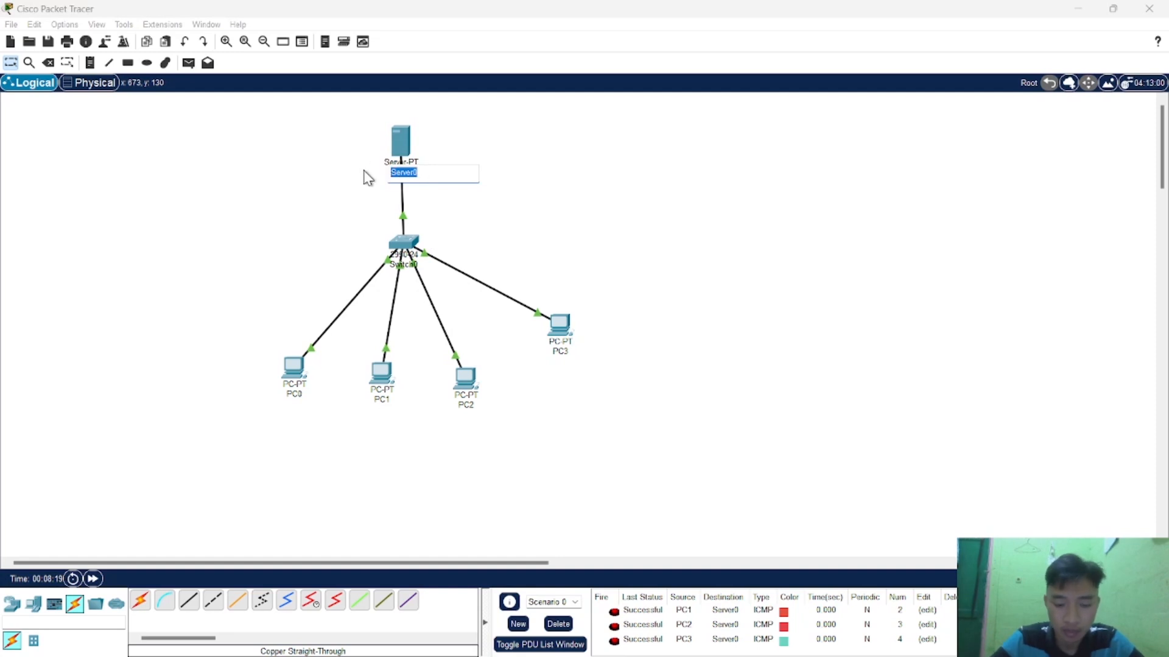
type("H")
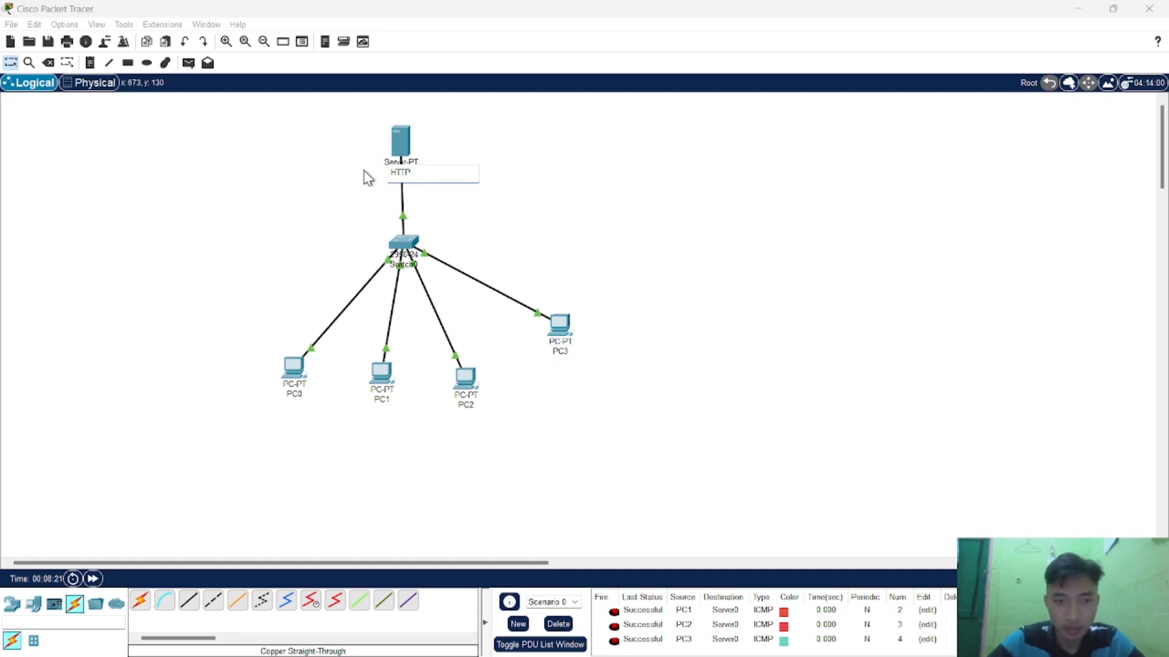
type("TTP")
left_click(491, 216)
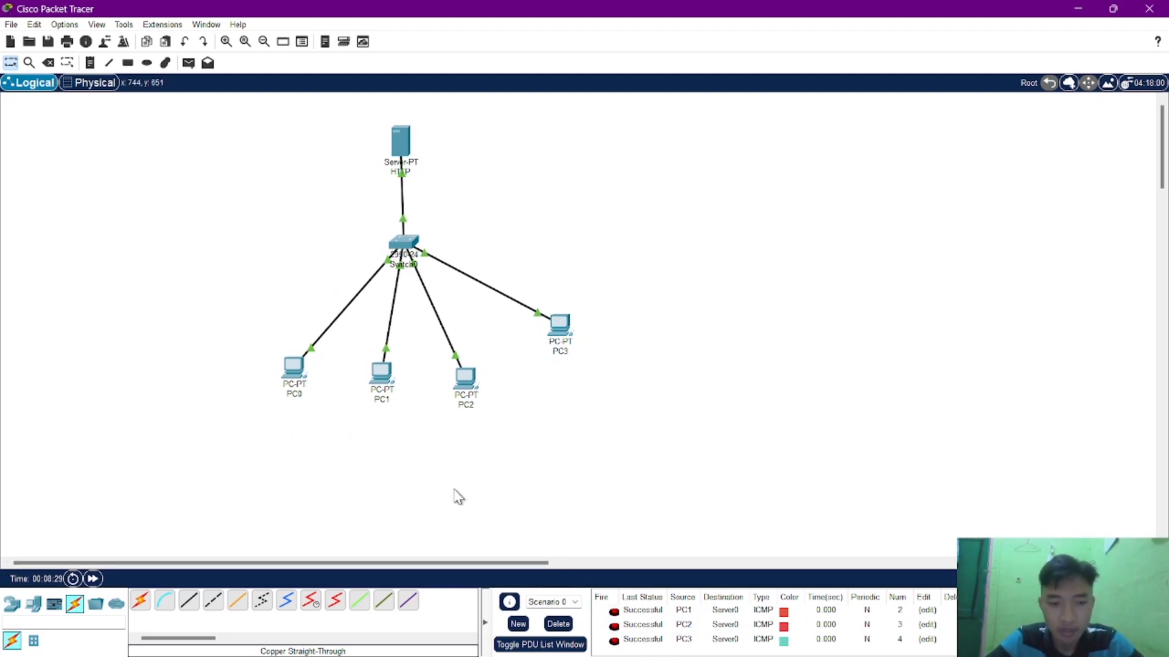
Load the server's page at 192.168.1.5 in PC0's Web Browser, then close the PC0 window.
left_click(295, 368)
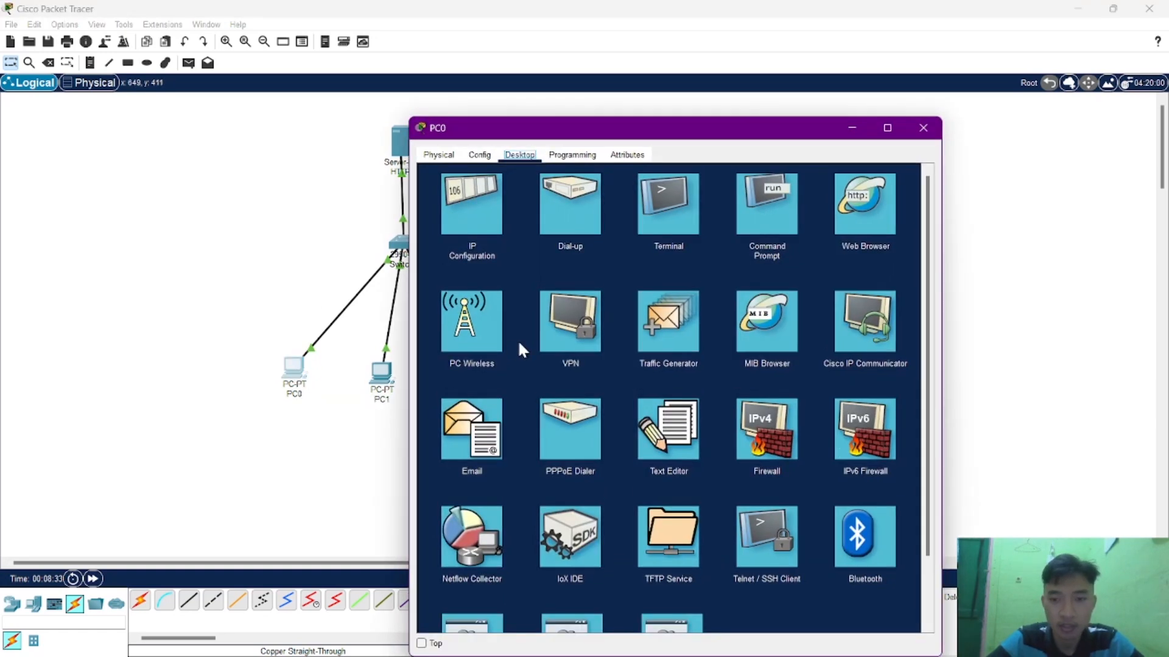
left_click(855, 226)
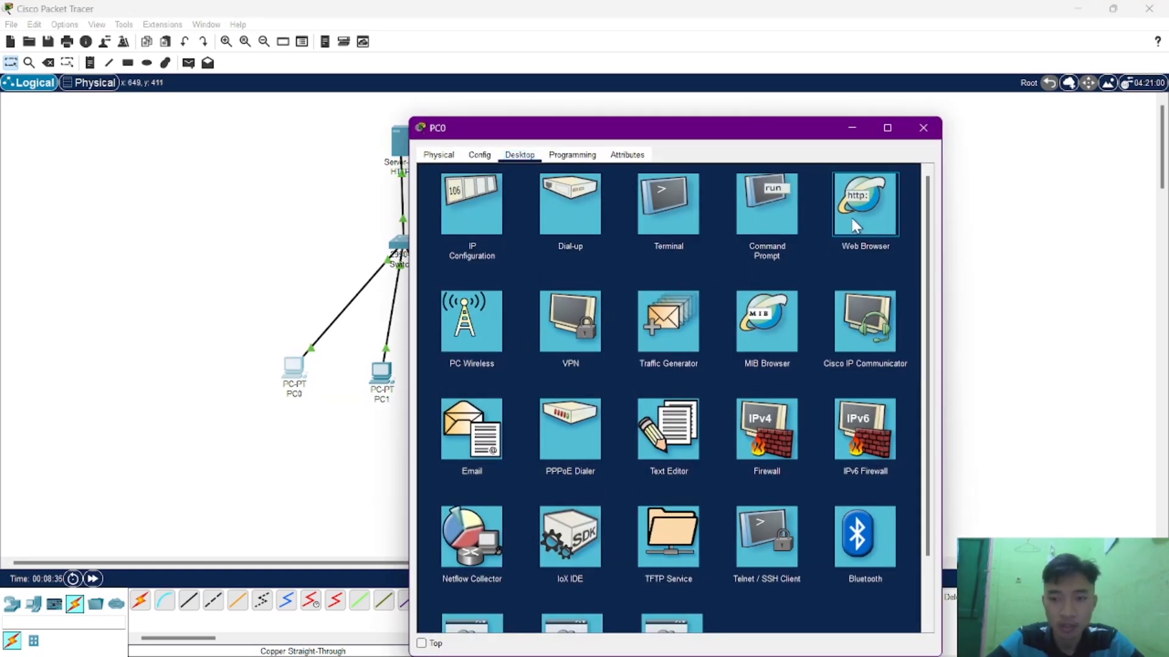
left_click(856, 226)
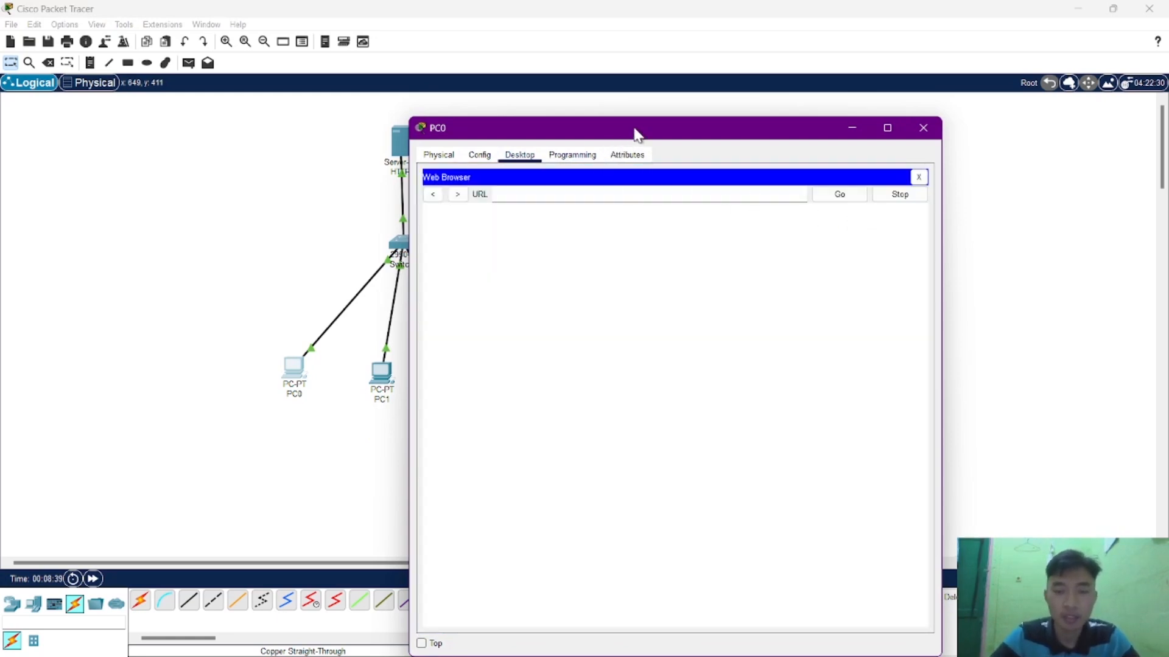
left_click_drag(633, 130, 824, 96)
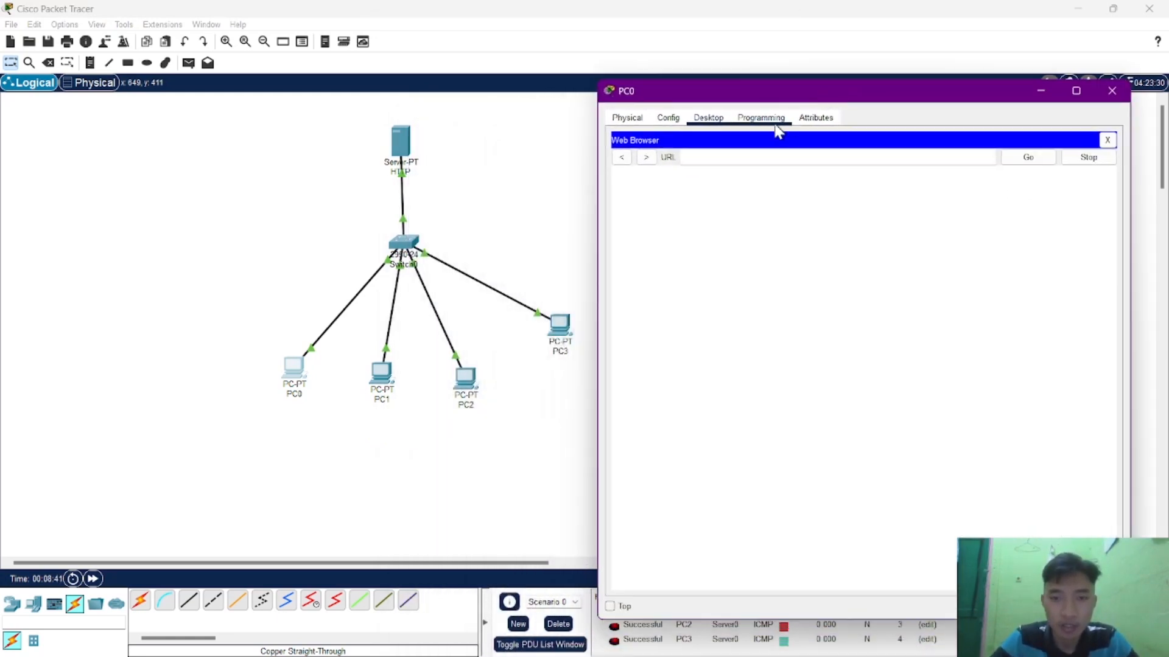
left_click(731, 152)
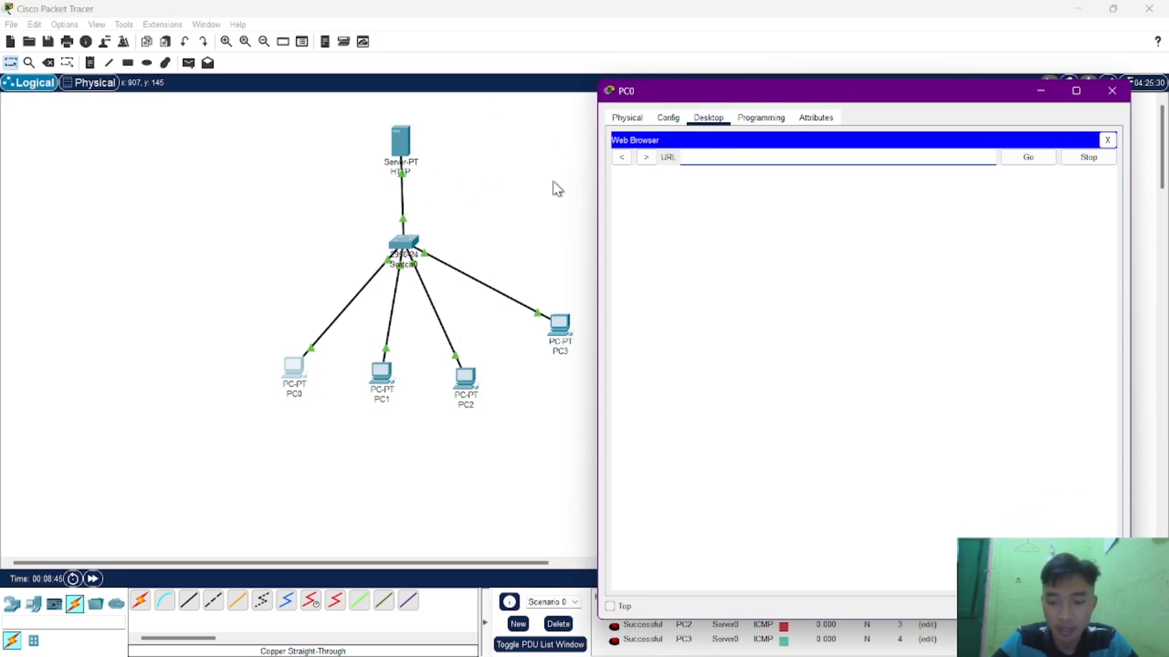
type("192.168")
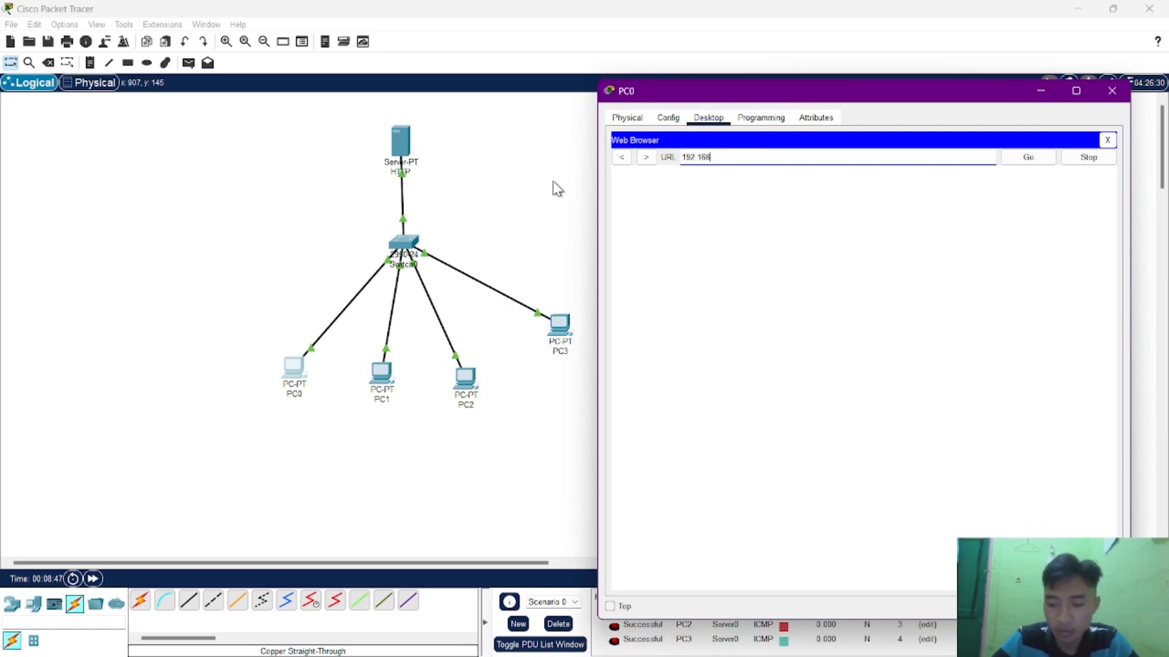
type(".1.5")
key("Return")
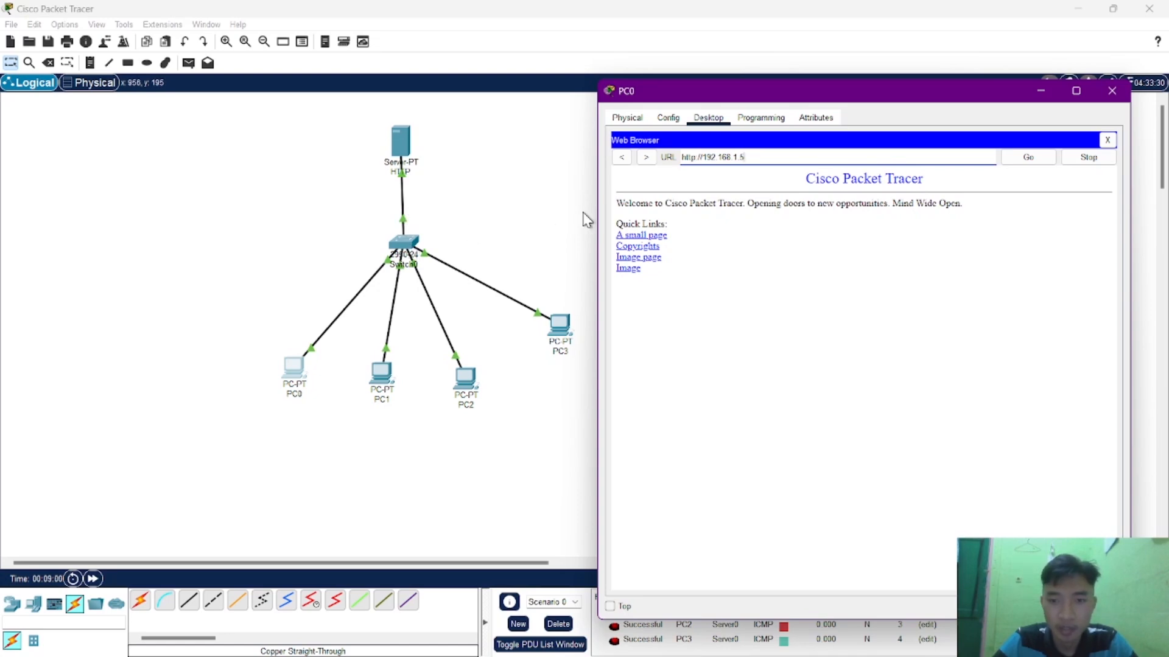
left_click(1113, 92)
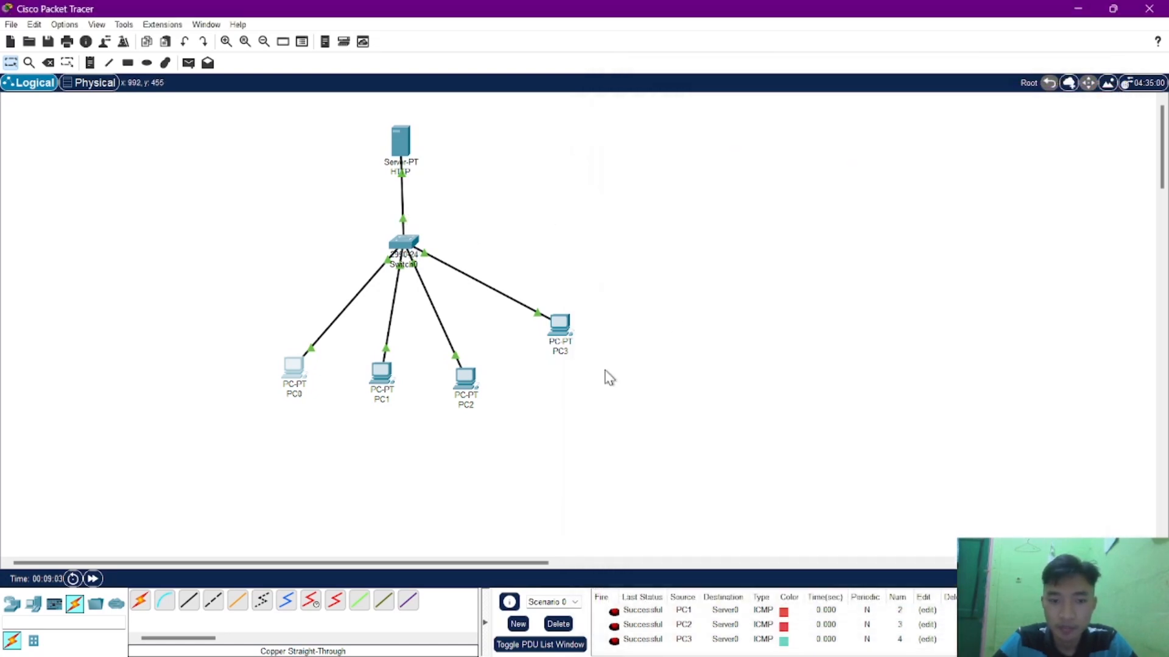
Test HTTP access from PC1 by loading 192.168.1.5 in its Web Browser, and close the PC1 window.
left_click(392, 393)
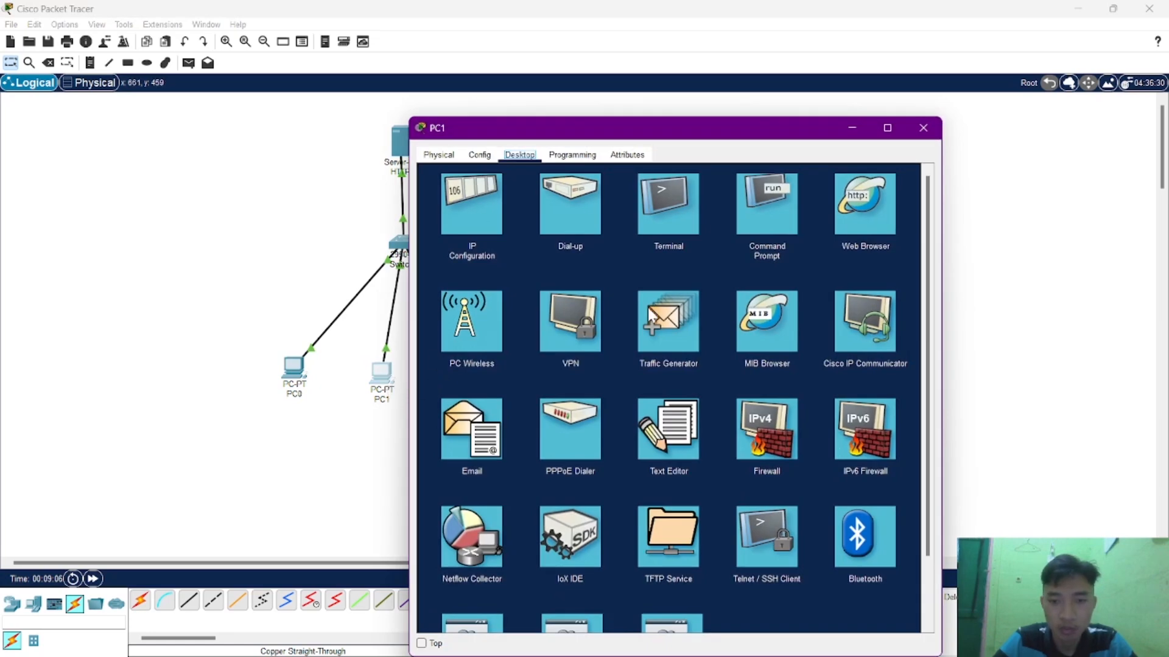
left_click(859, 233)
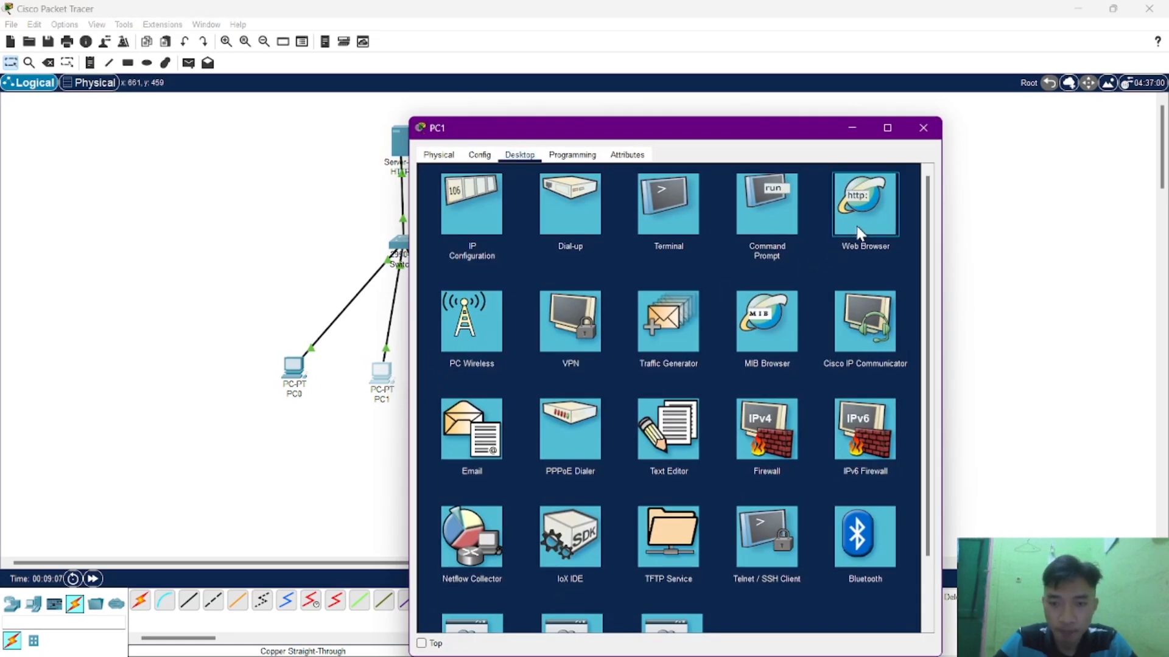
left_click(859, 233)
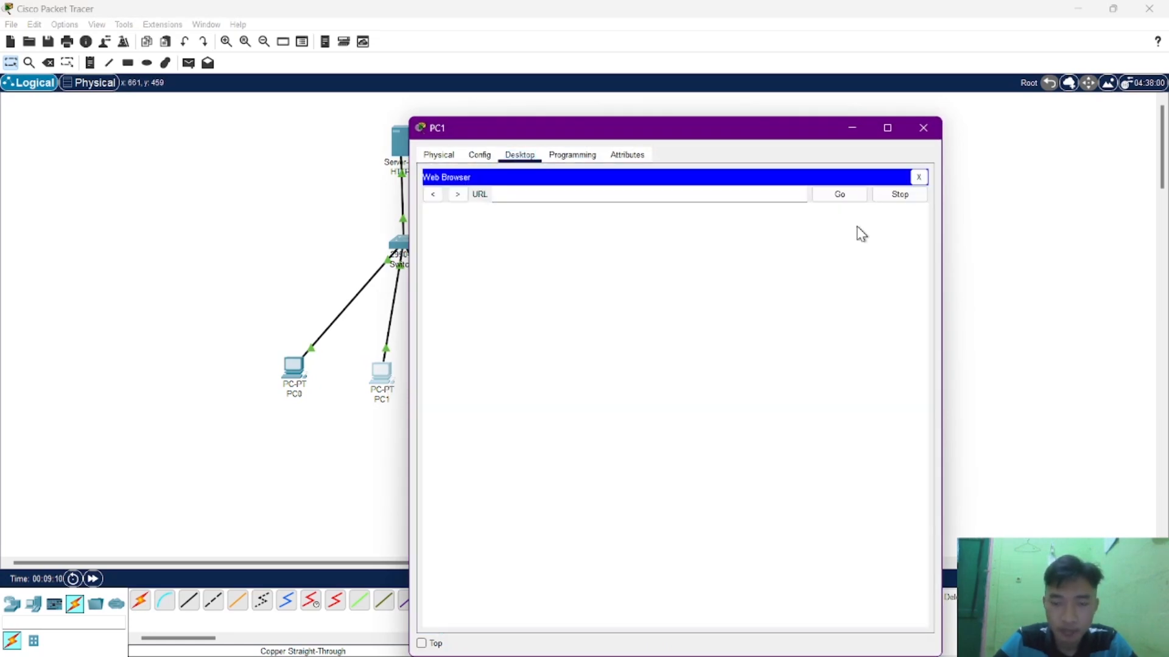
type("192.168.1.5")
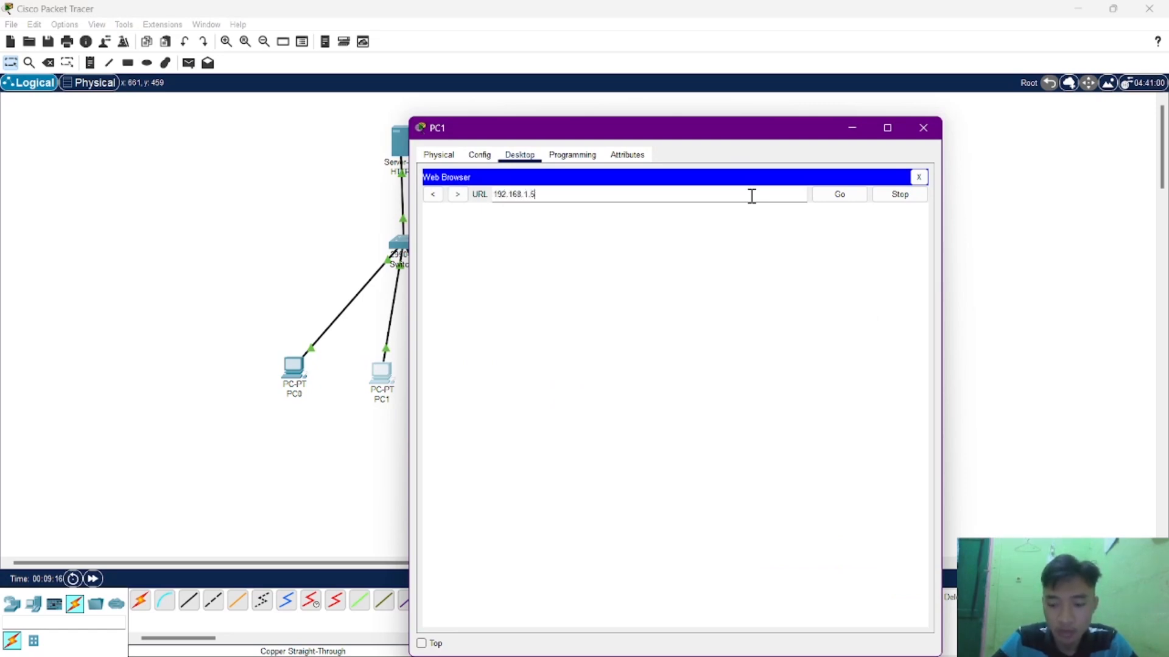
key("Return")
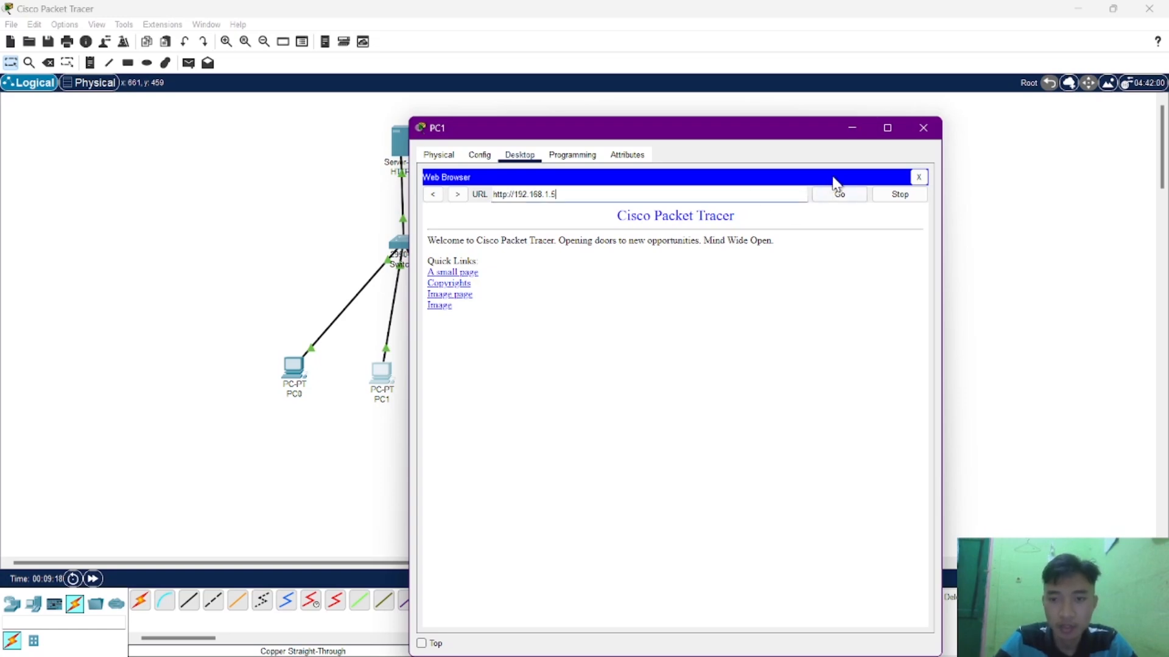
left_click(922, 129)
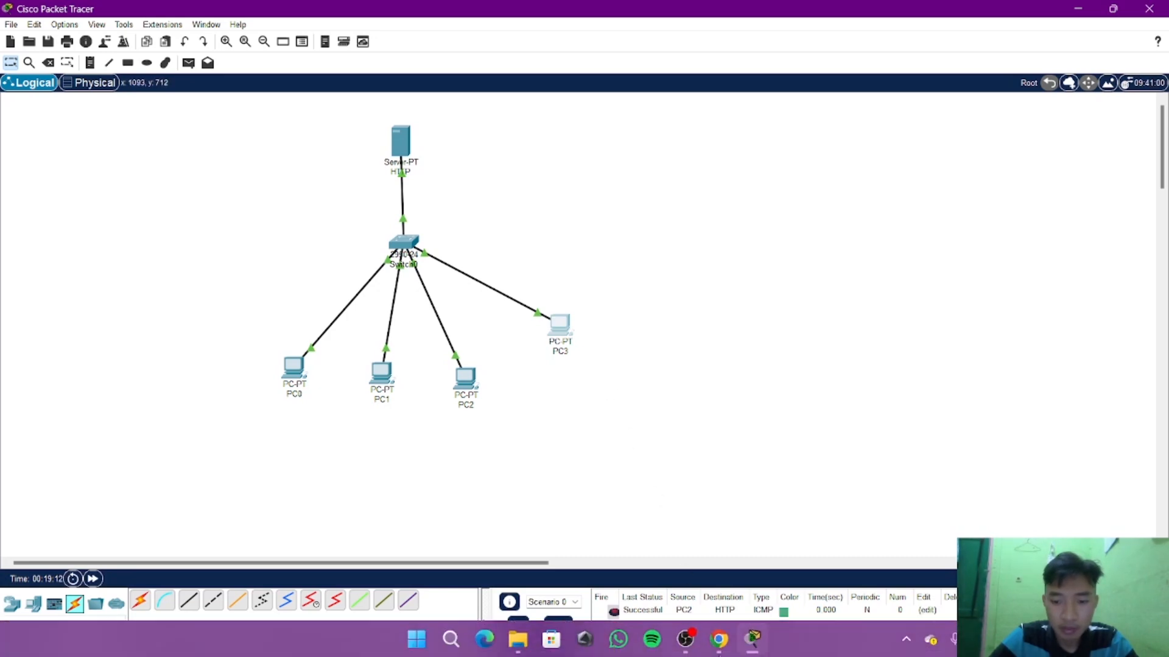
Read the next task on the assignment page in Chrome, and place a second Server-PT beside the HTTP server in Packet Tracer.
left_click(720, 652)
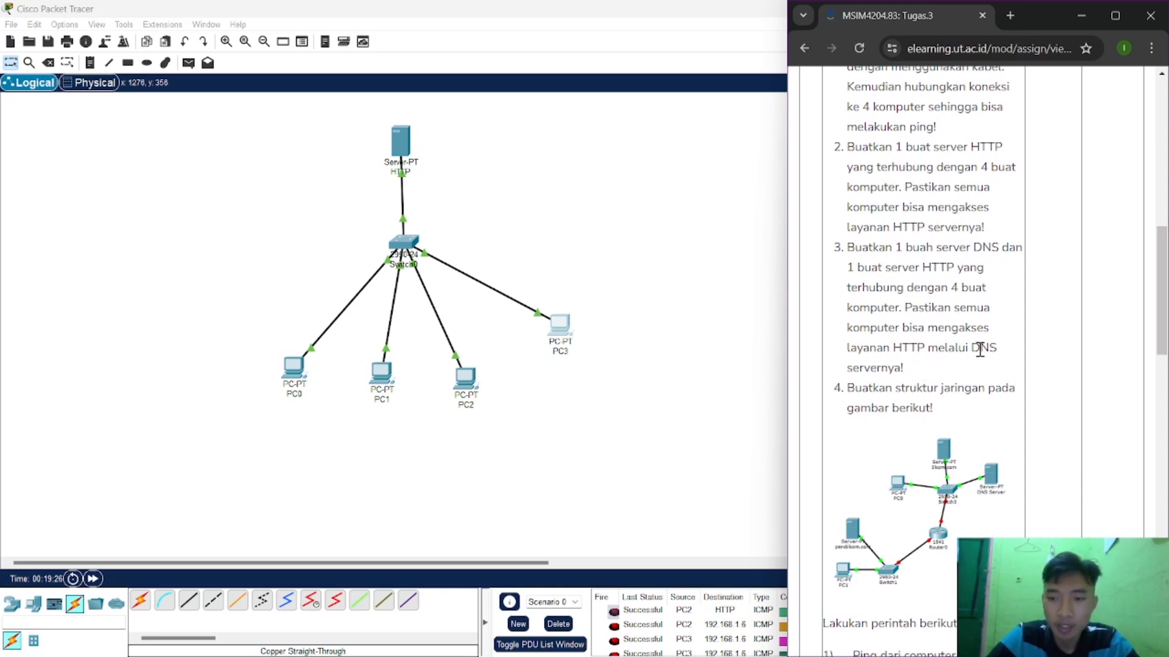
left_click(712, 264)
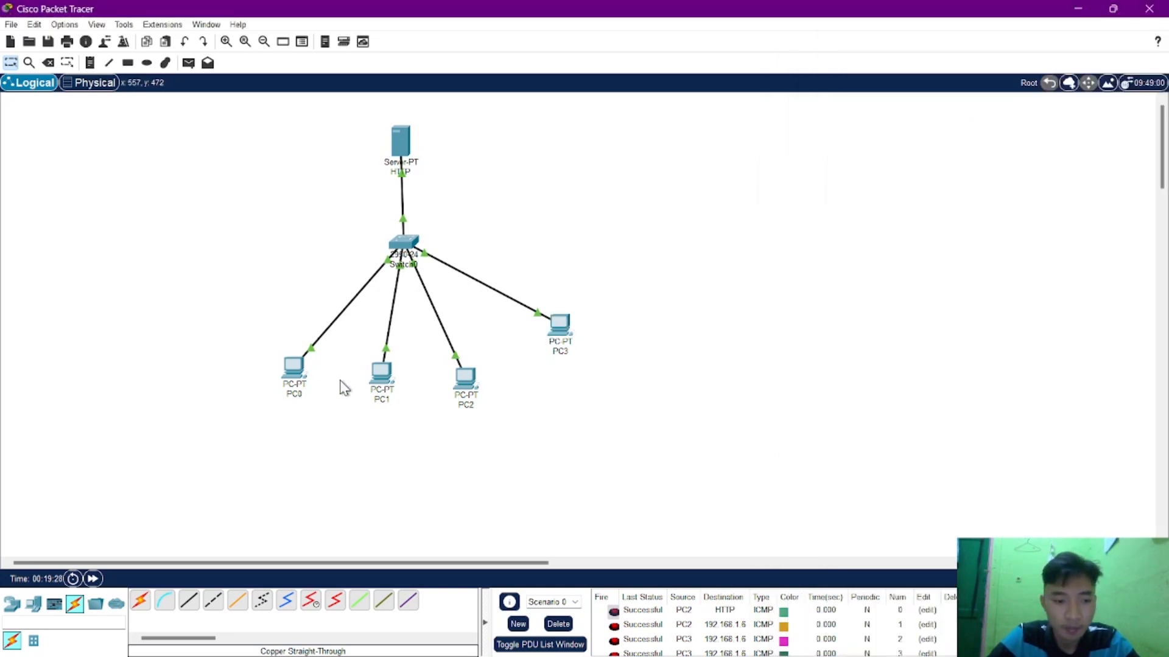
left_click(33, 604)
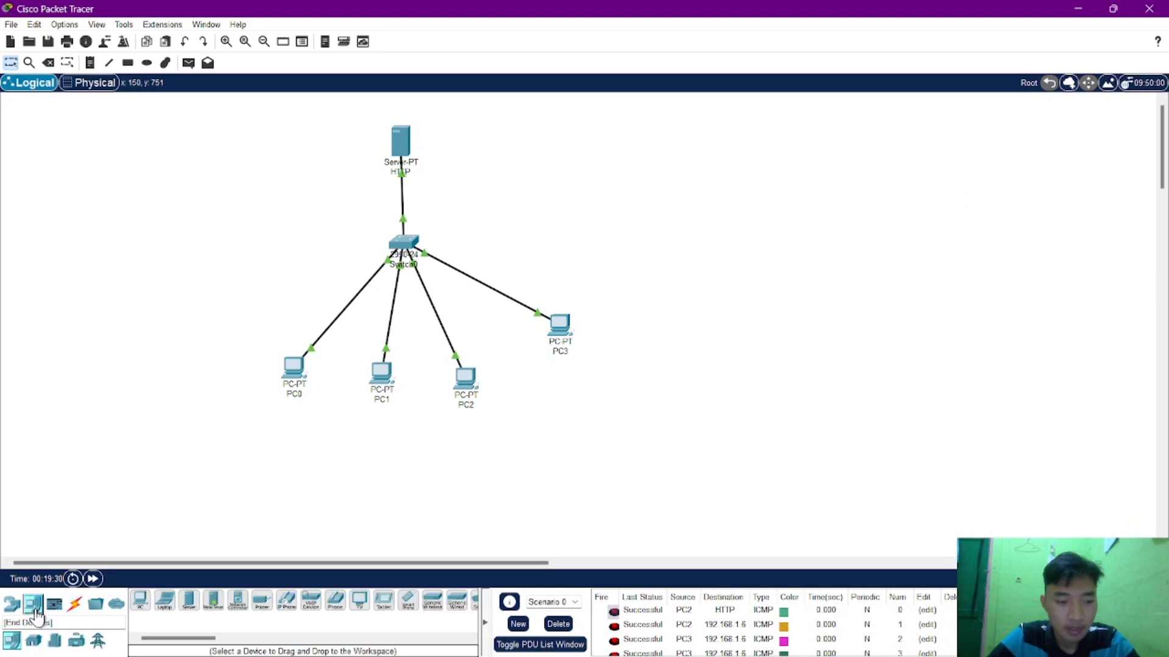
left_click(190, 603)
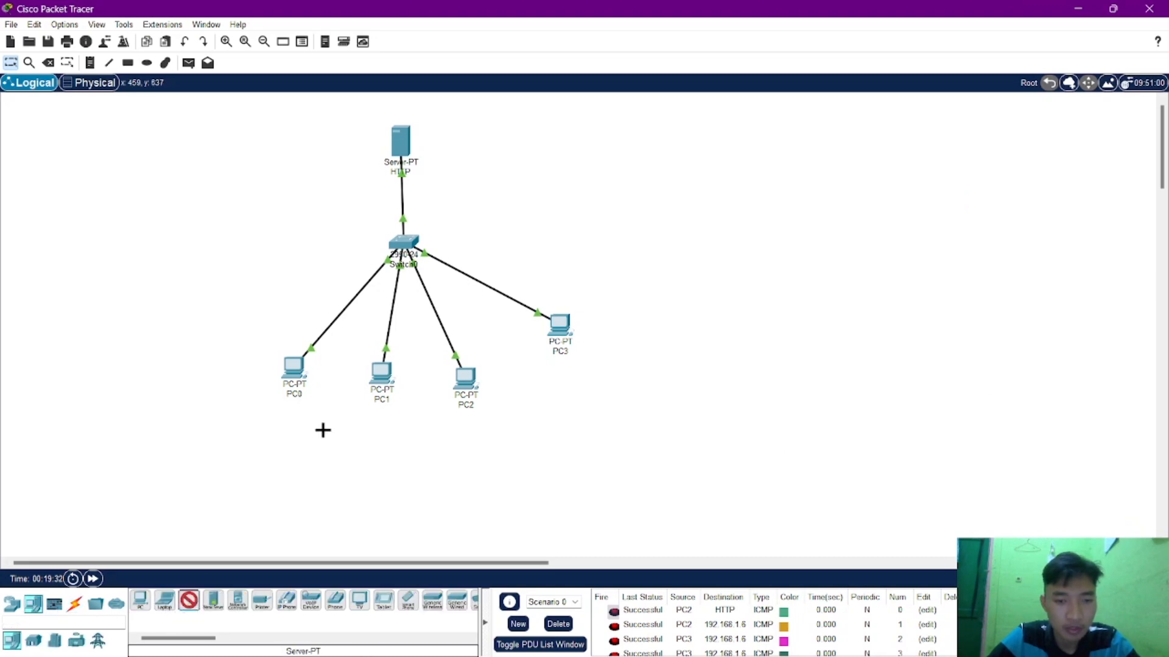
left_click(532, 162)
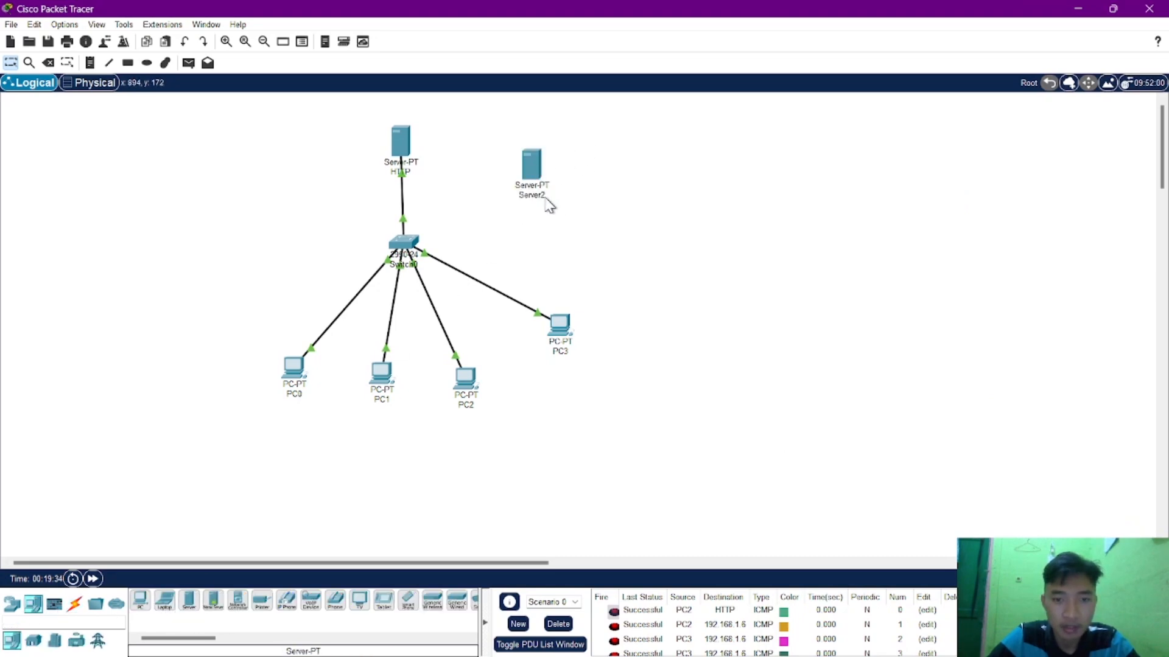
Rename the newly placed second server as DNS.
left_click(544, 196)
left_click_drag(555, 197, 512, 194)
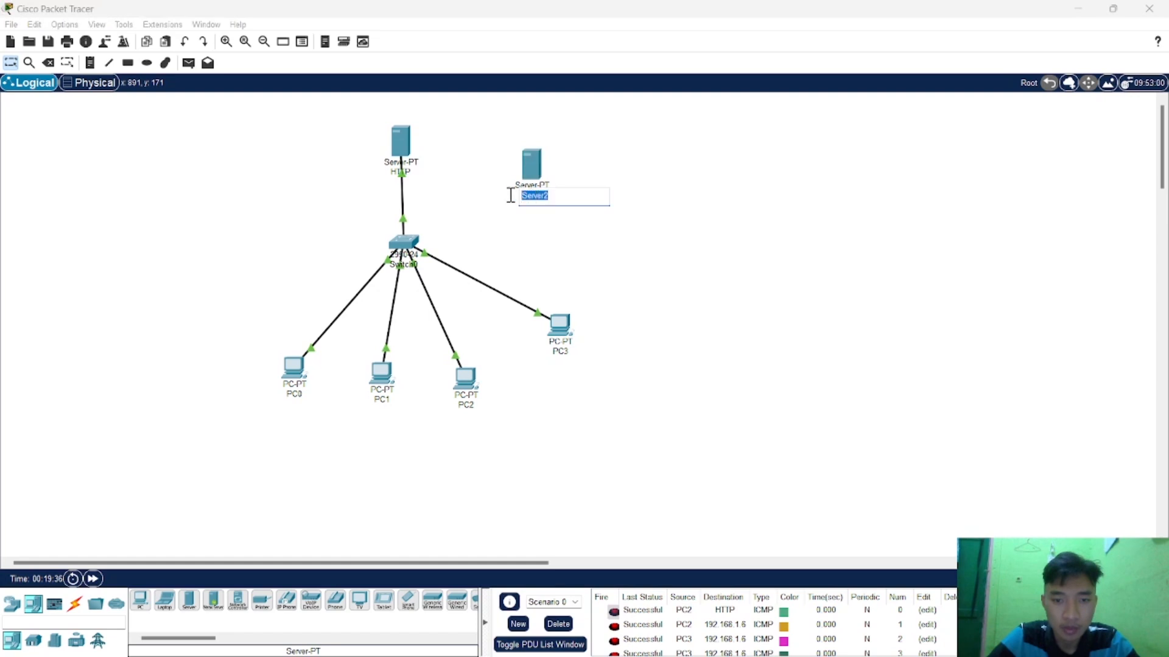
type("DNS")
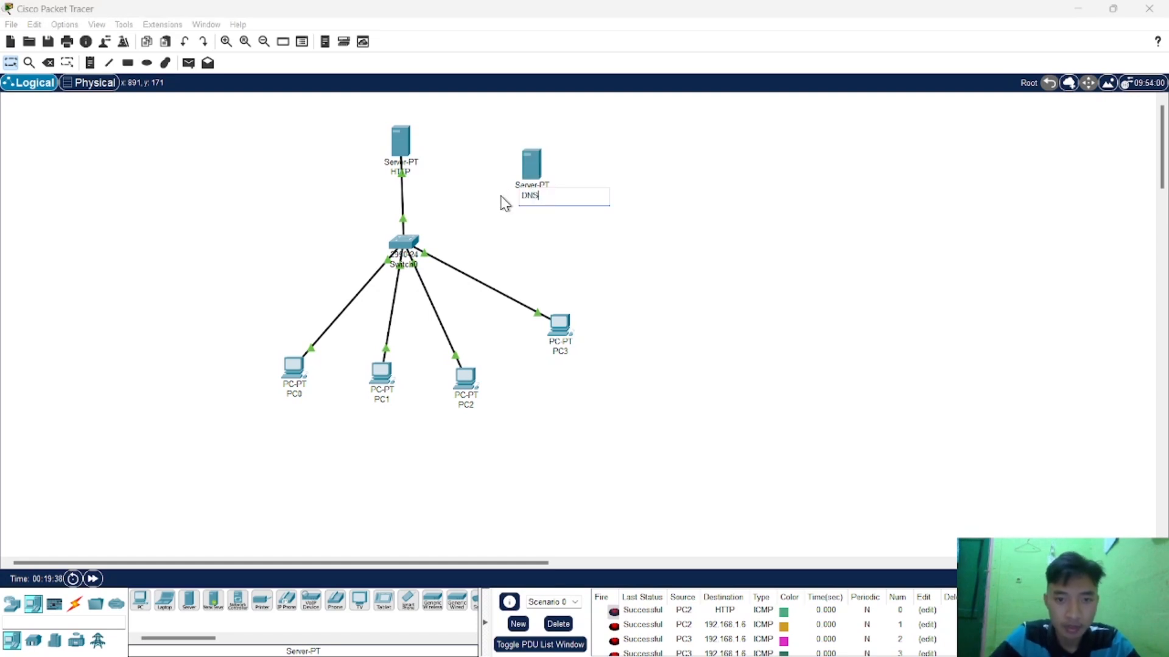
left_click(482, 290)
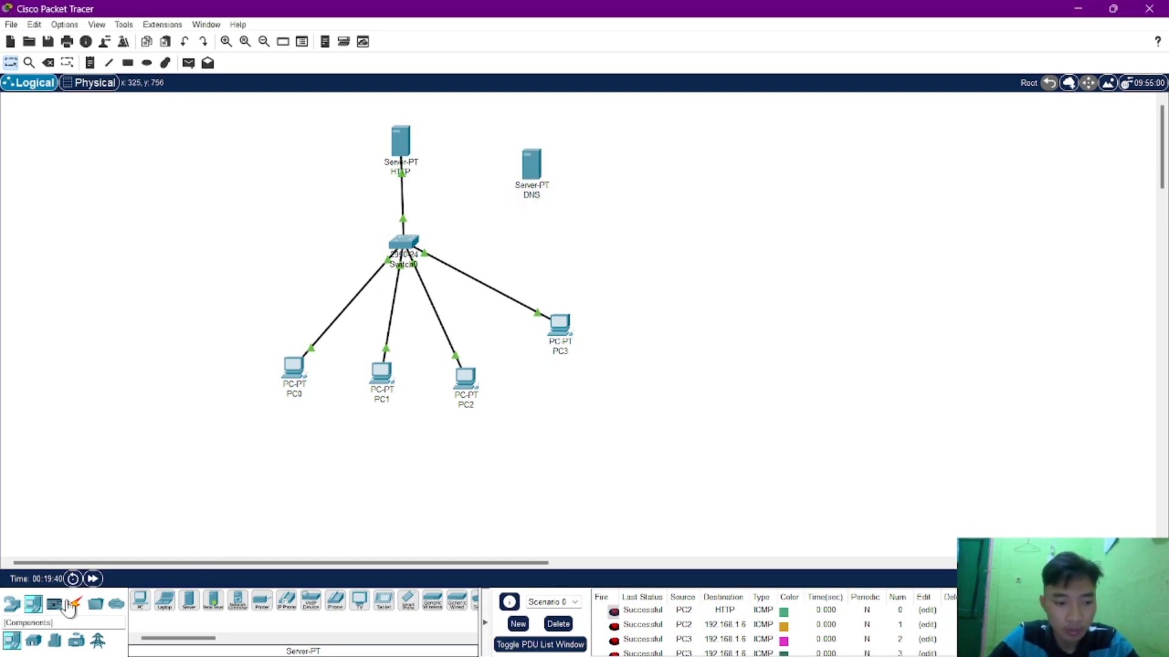
Connect the DNS server's FastEthernet0 port to the switch with a copper straight-through cable.
left_click(76, 603)
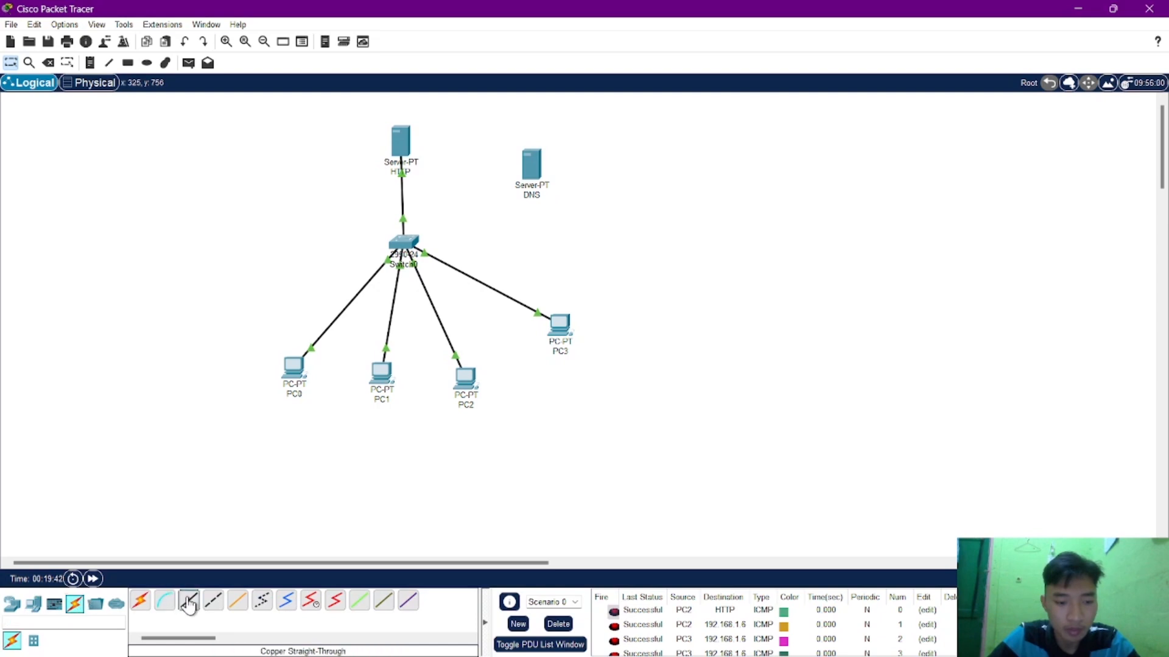
left_click(189, 601)
left_click(533, 157)
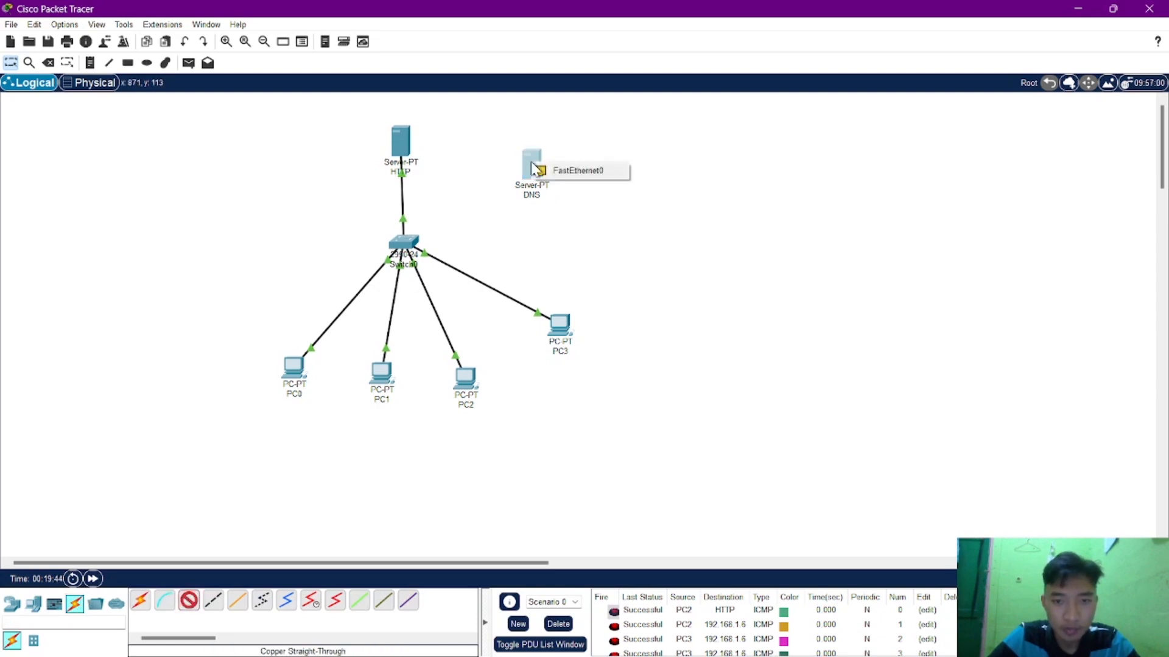
left_click(541, 172)
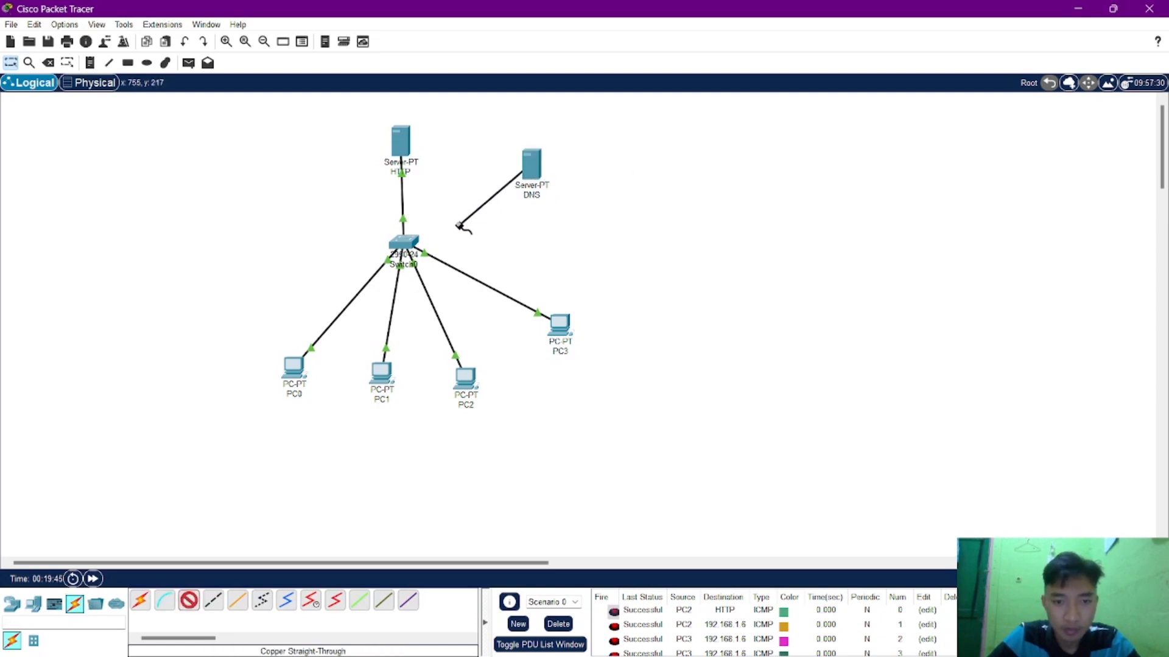
left_click(405, 246)
left_click(431, 270)
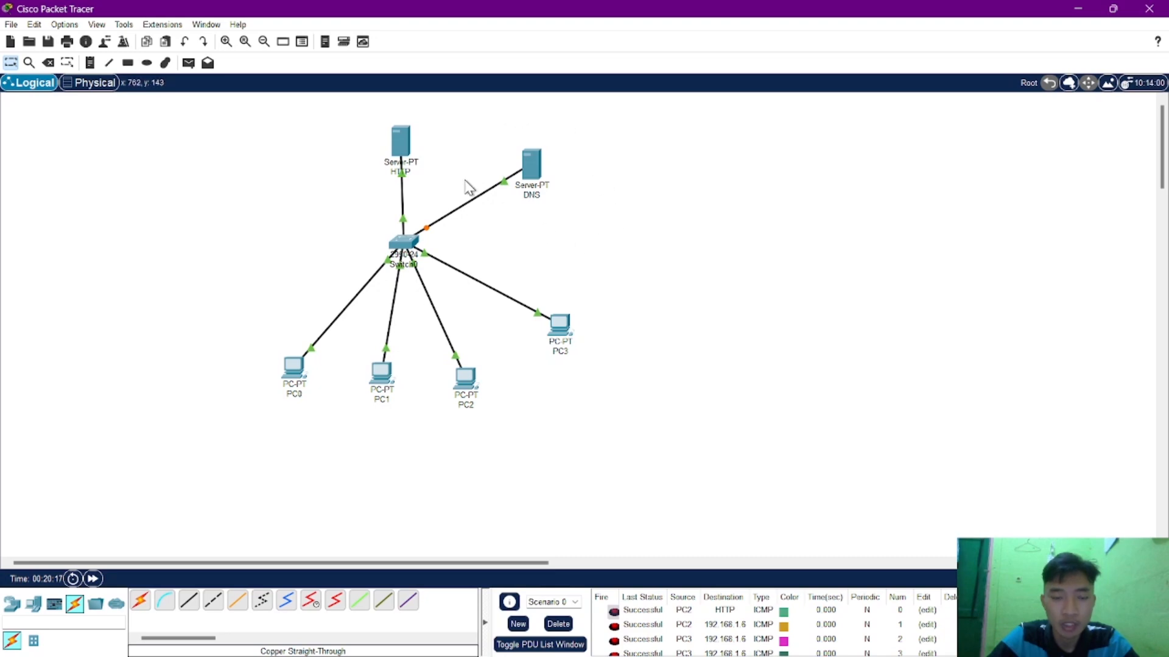
Turn on the DNS service in the DNS server's services, and move its window clear of the topology.
left_click(531, 166)
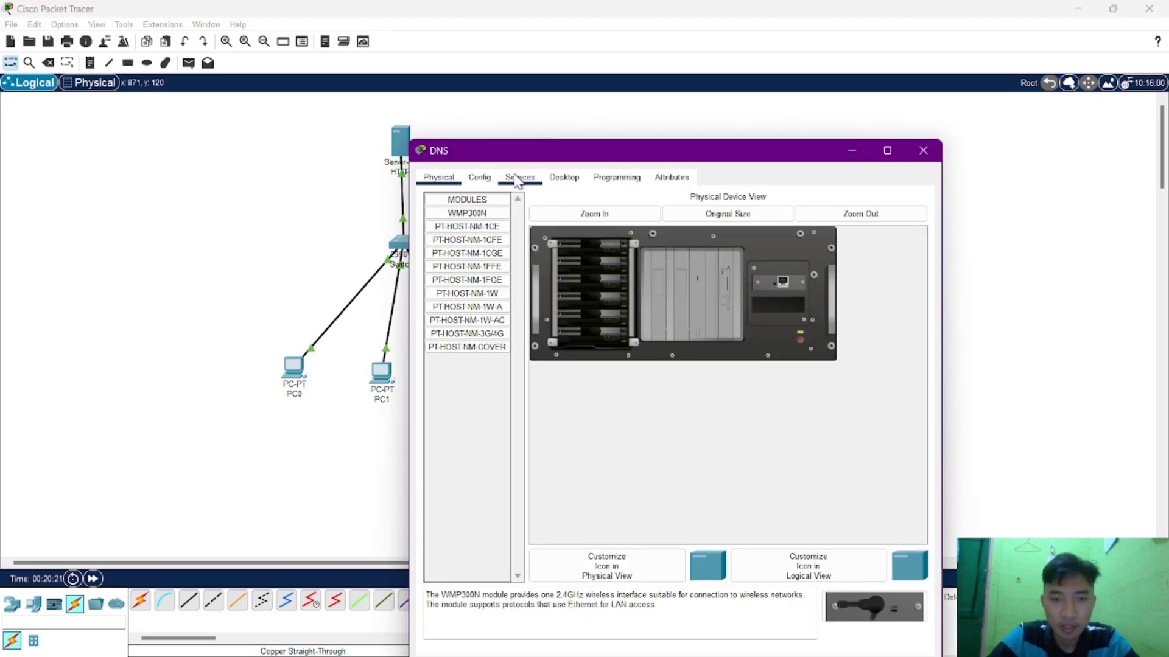
left_click(517, 179)
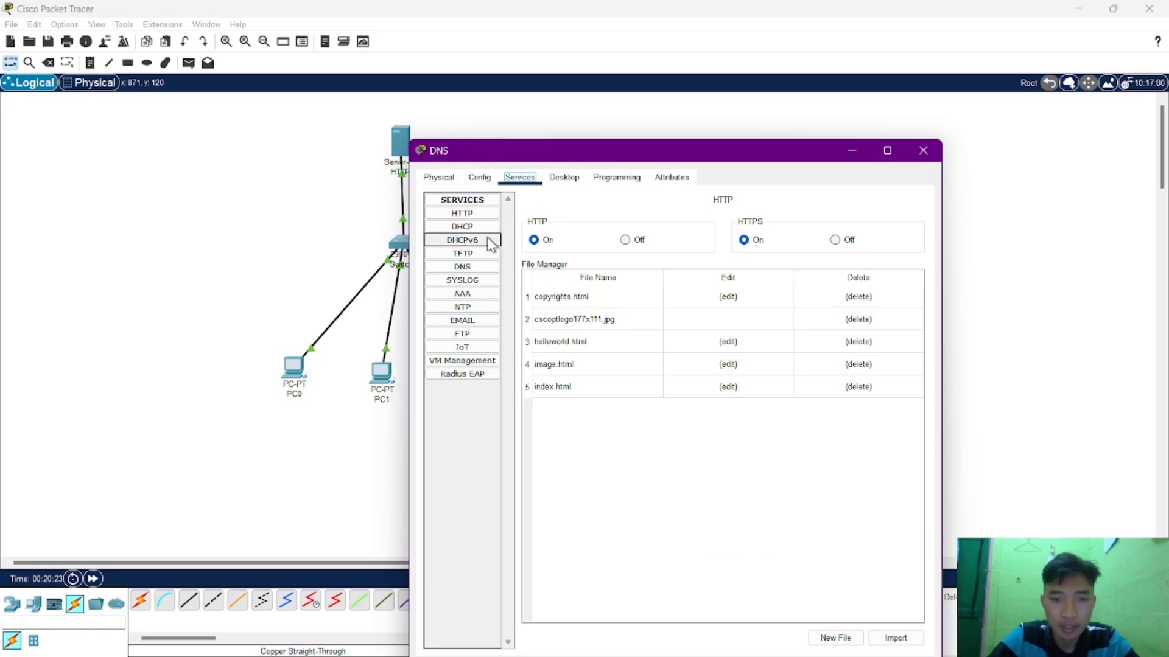
left_click(473, 274)
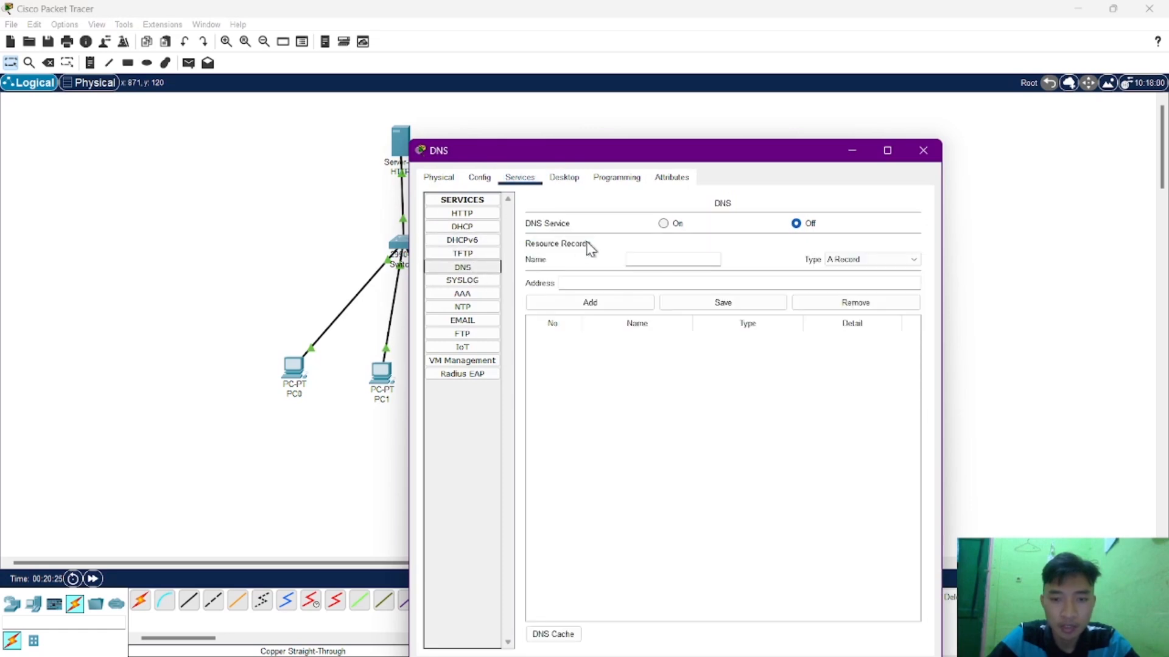
left_click(664, 225)
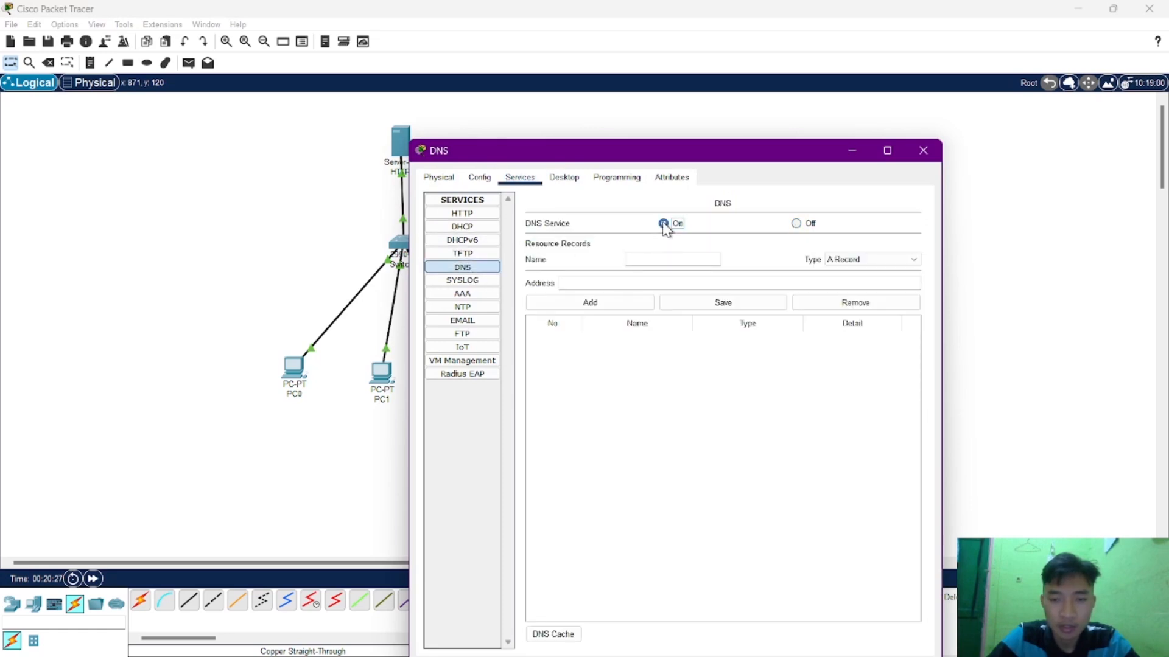
left_click_drag(699, 162, 819, 99)
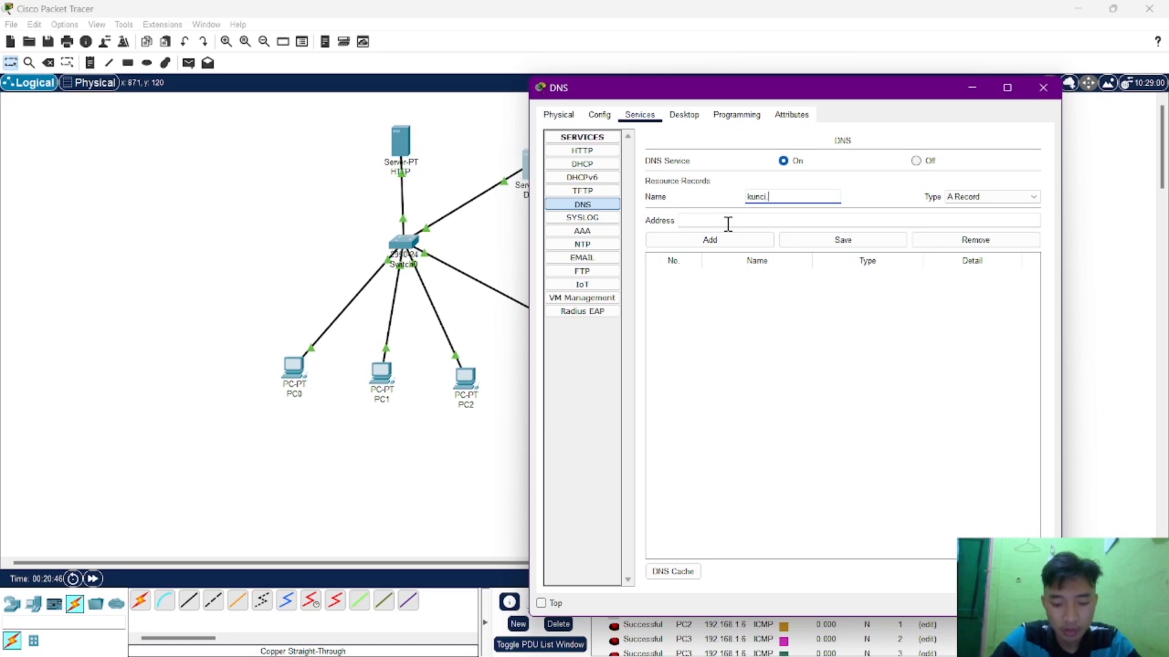
Add an A record on the DNS server mapping kunci.com to 192.168.1.5, and close the server's window.
left_click(731, 222)
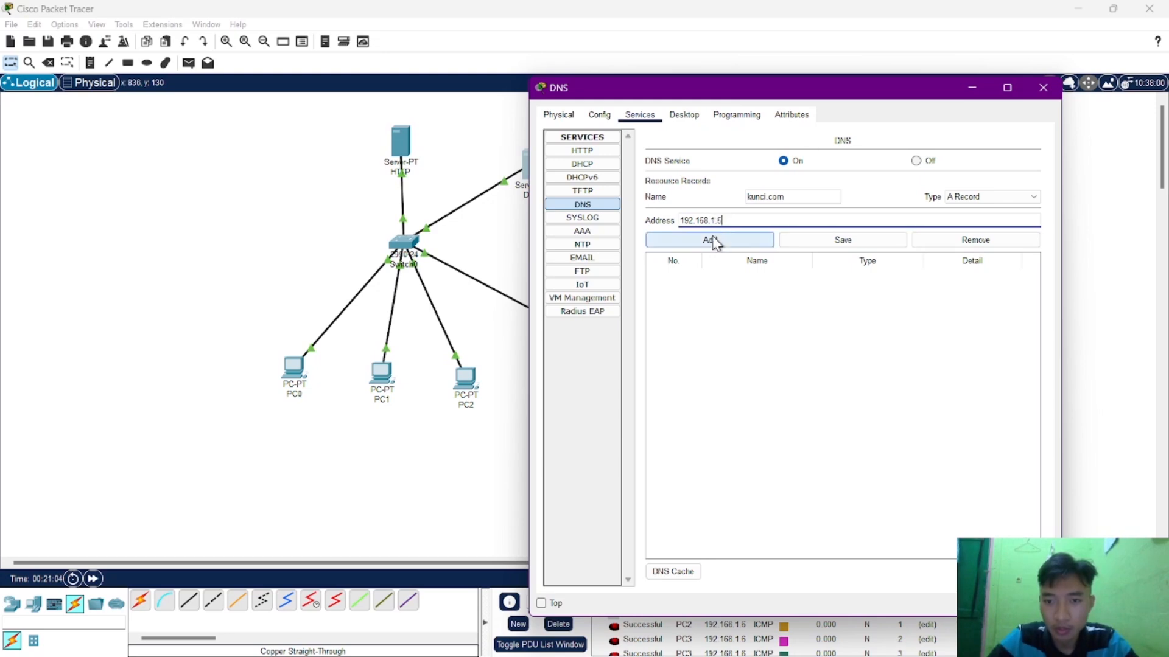
left_click(716, 242)
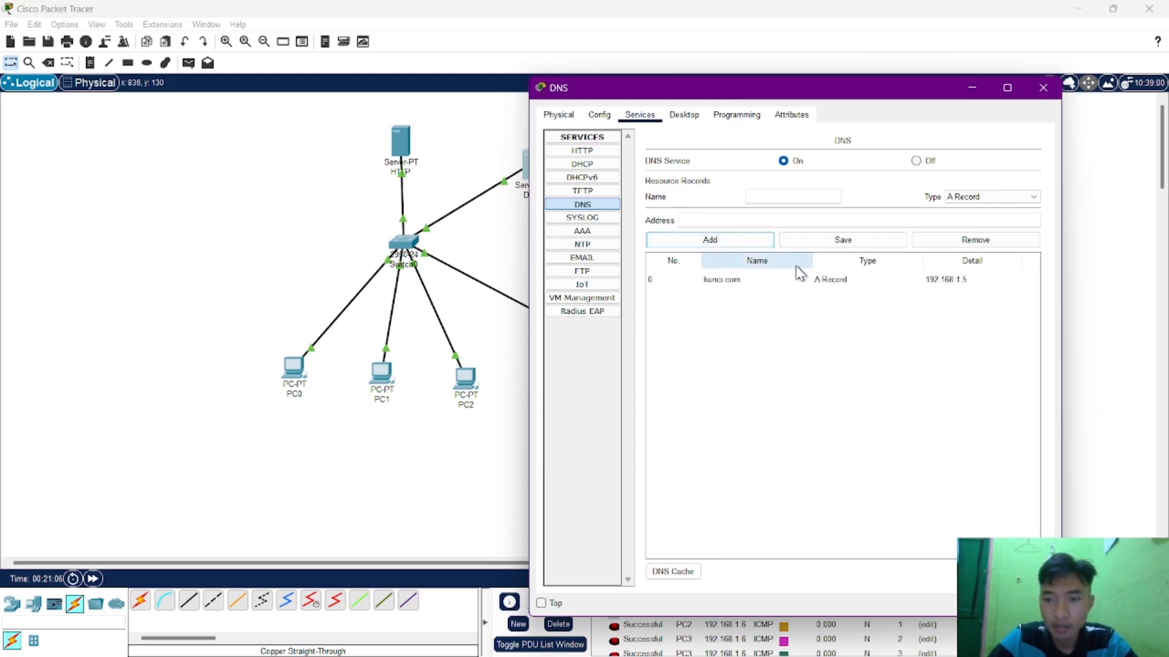
left_click(1041, 90)
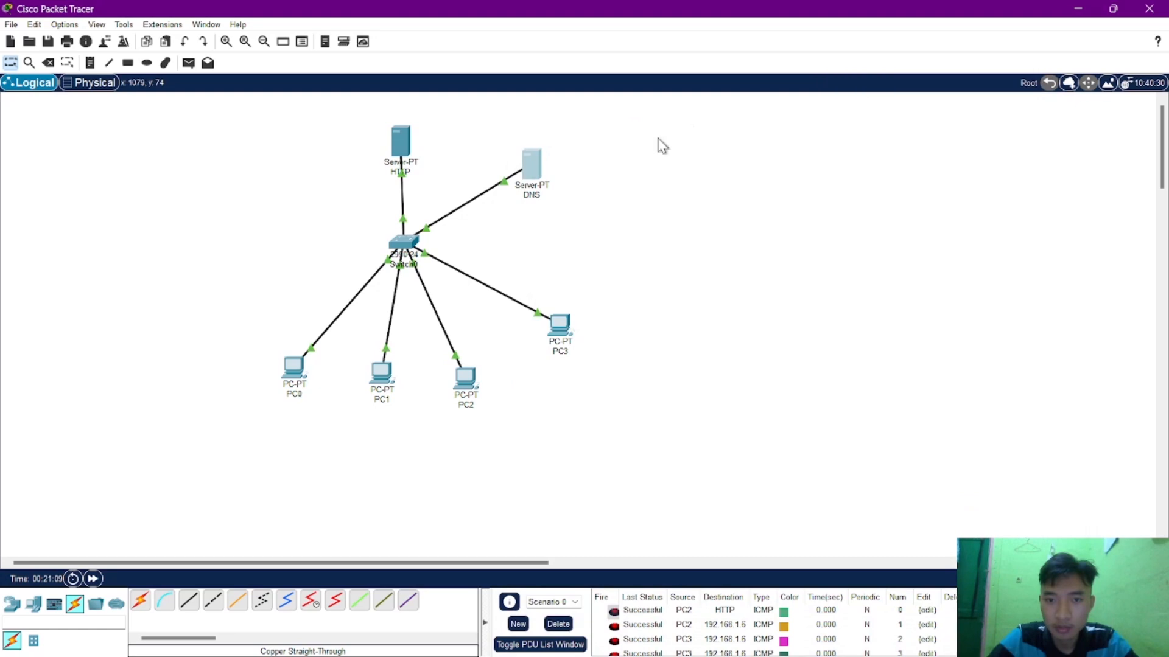
Give the DNS server the static IPv4 address 192.168.1.6 with subnet mask 255.255.255.0.
left_click(530, 175)
left_click(552, 156)
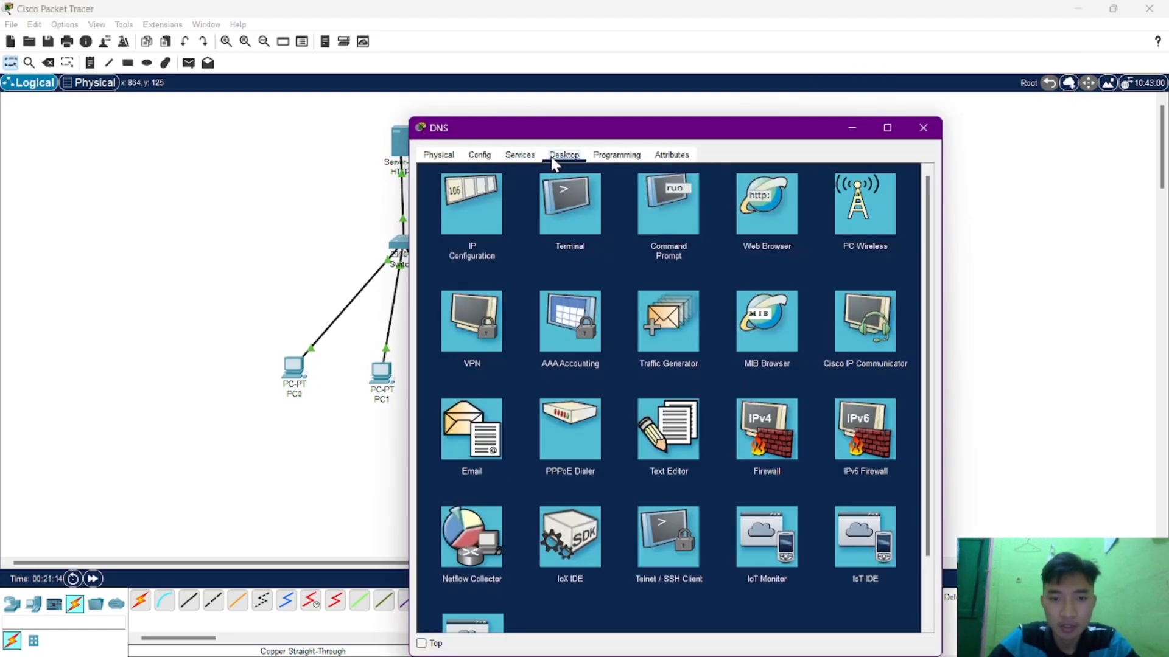
left_click(473, 202)
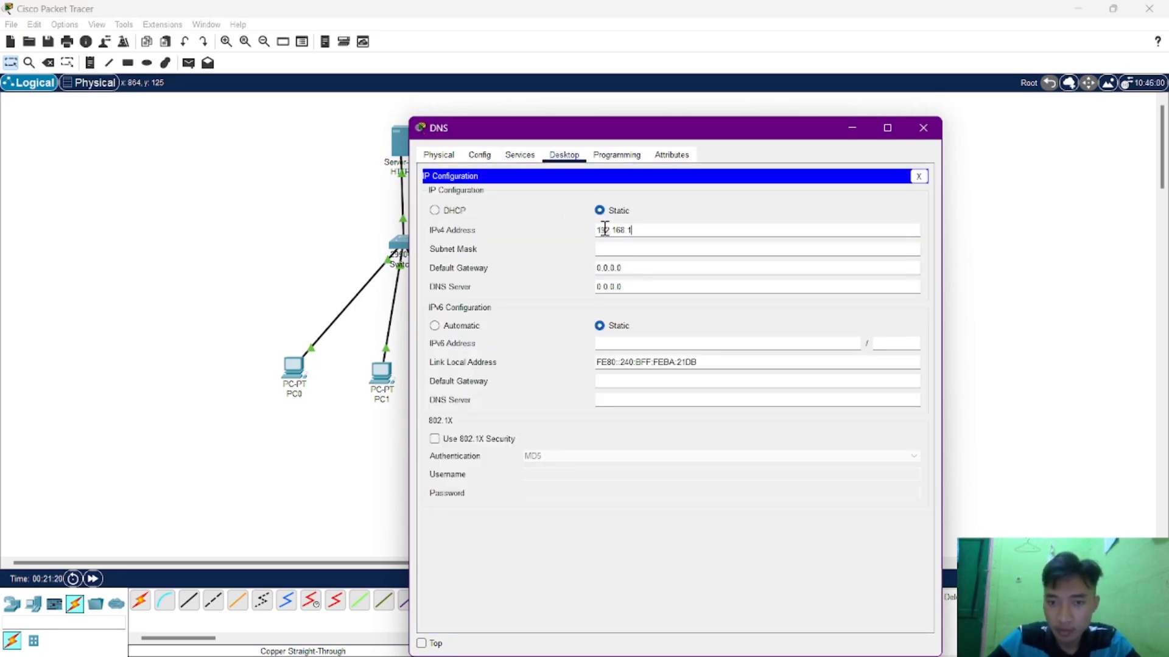
key("Tab")
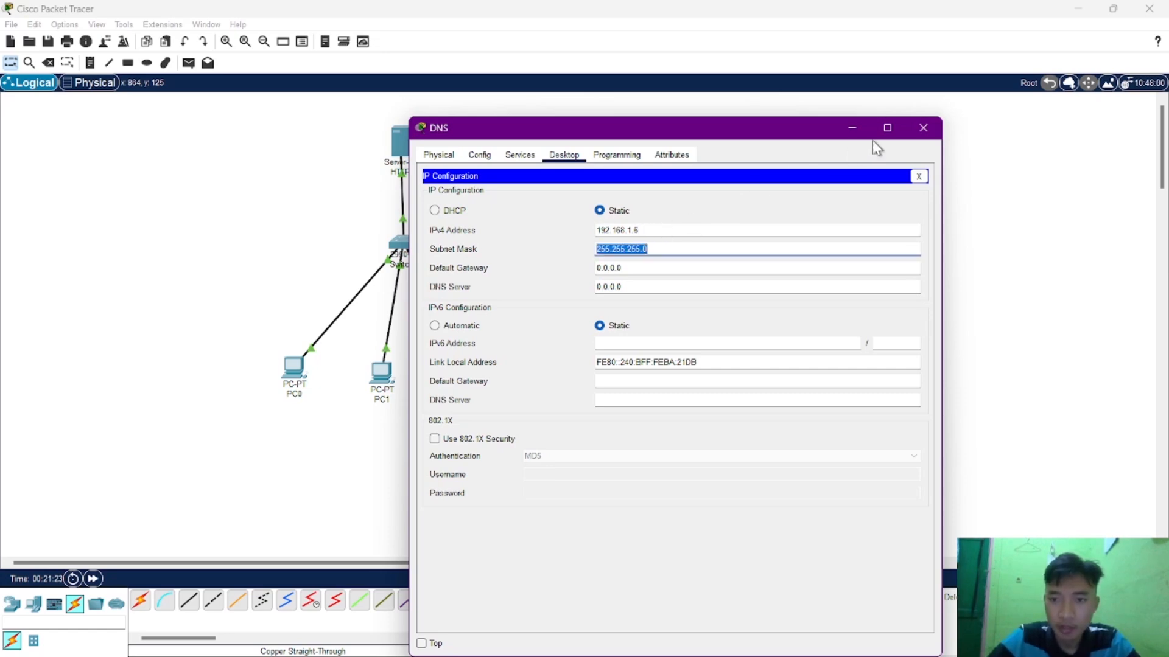
left_click(923, 128)
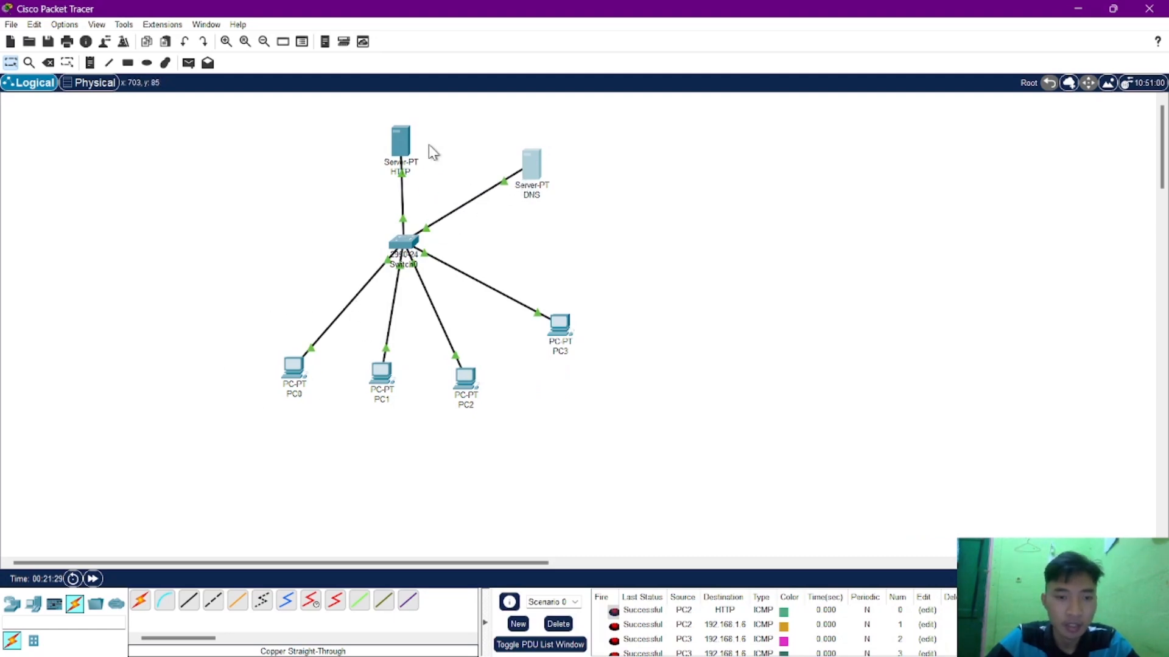
Set PC0's IPv4 DNS server to 192.168.1.6 in its IP configuration and close its window.
left_click(294, 370)
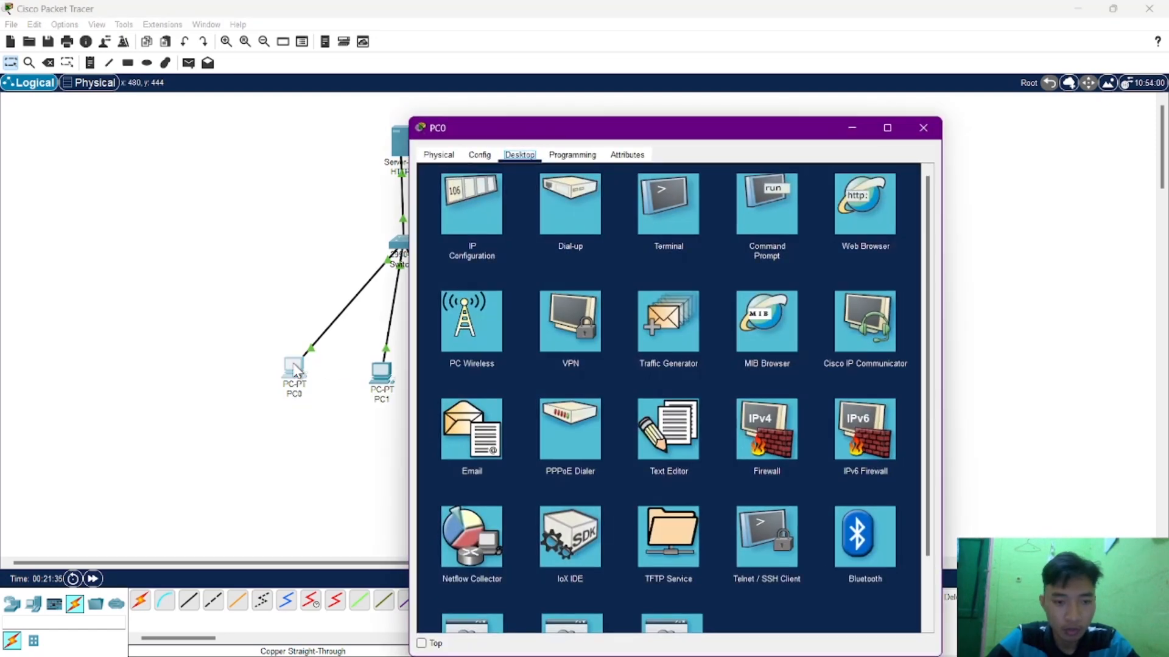
left_click(456, 233)
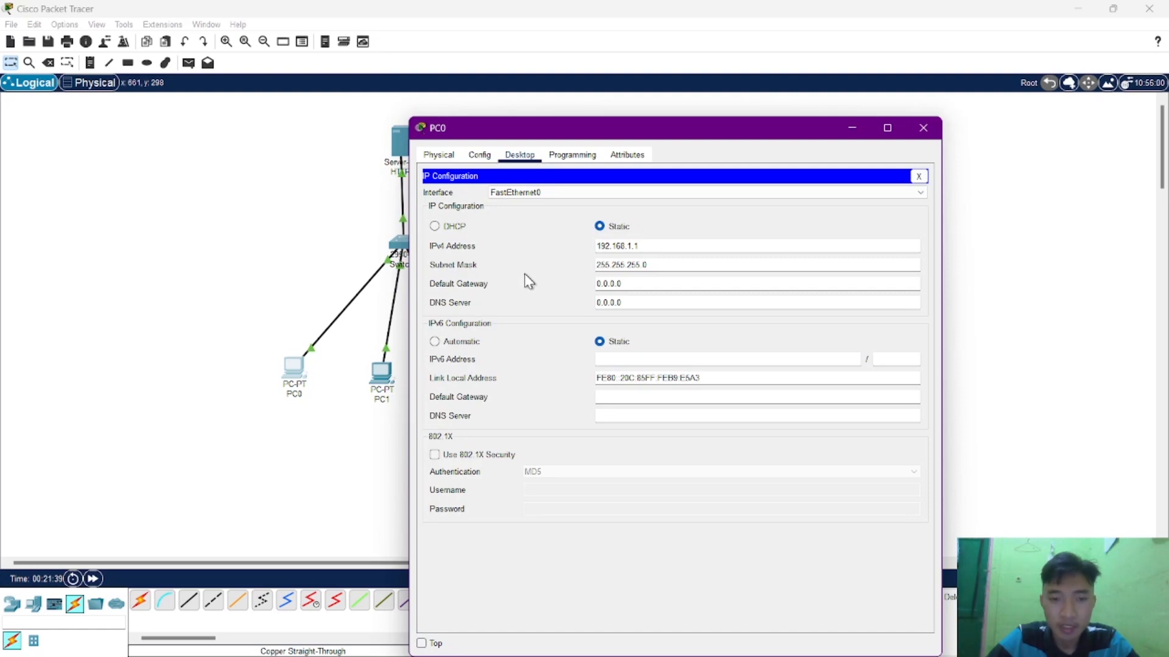
left_click_drag(680, 134, 844, 111)
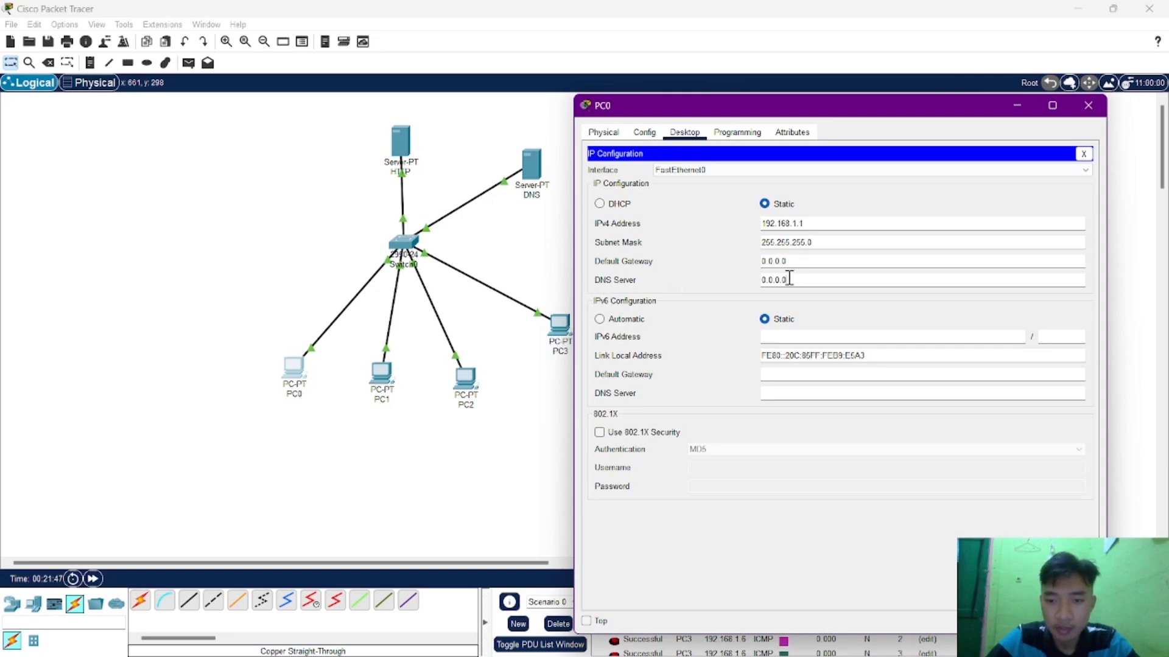
left_click_drag(792, 279, 733, 286)
type("192")
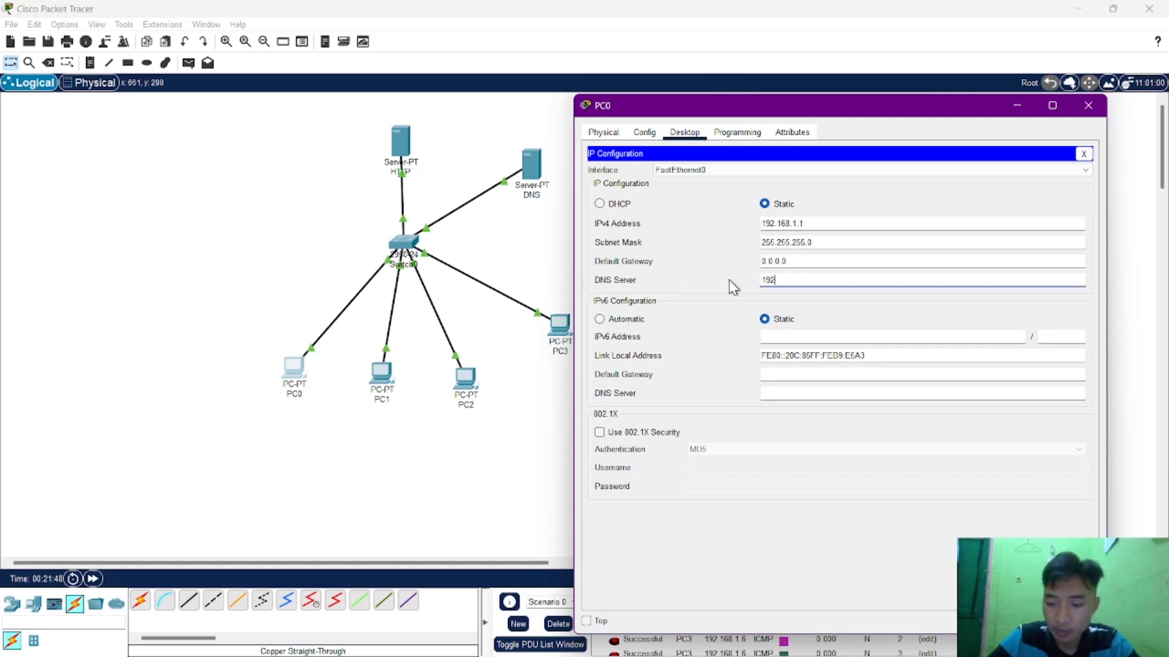
type(".168.1")
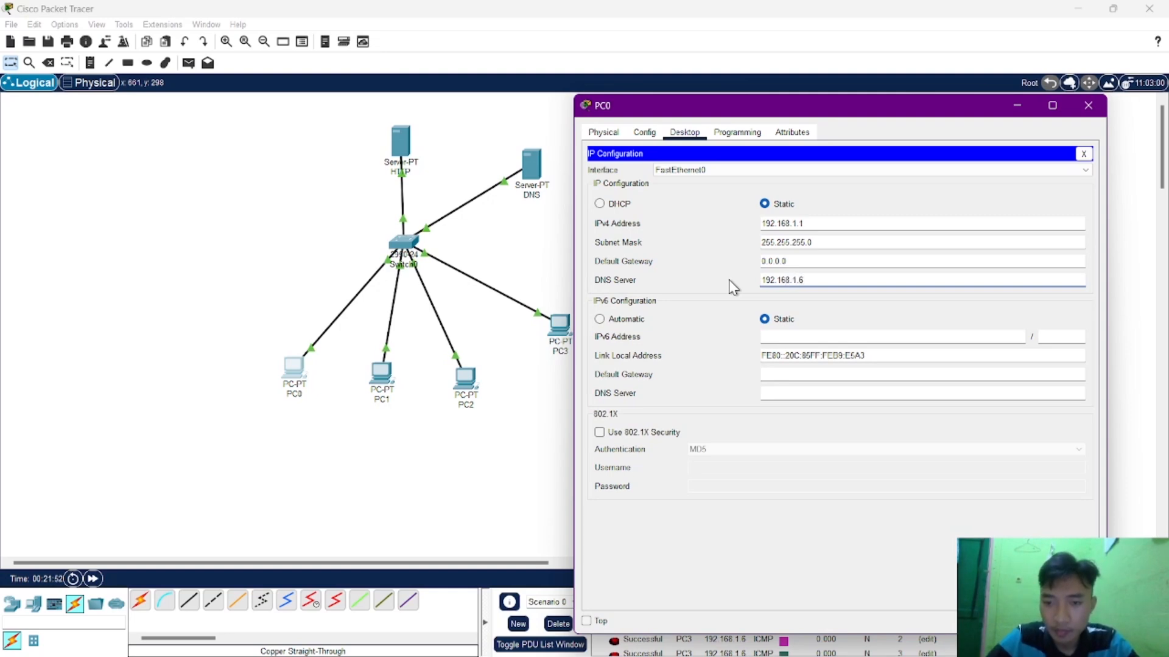
left_click(1099, 107)
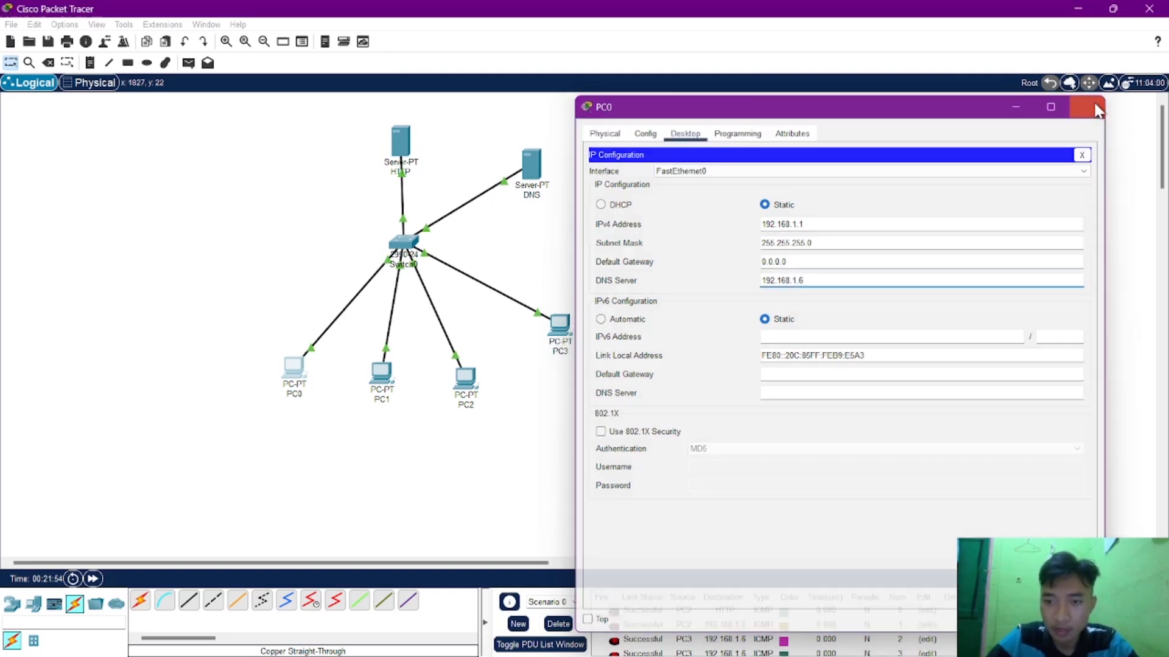
Point PC1's IPv4 DNS server setting to the DNS server's address, 192.168.1.6, and close its window.
left_click(383, 375)
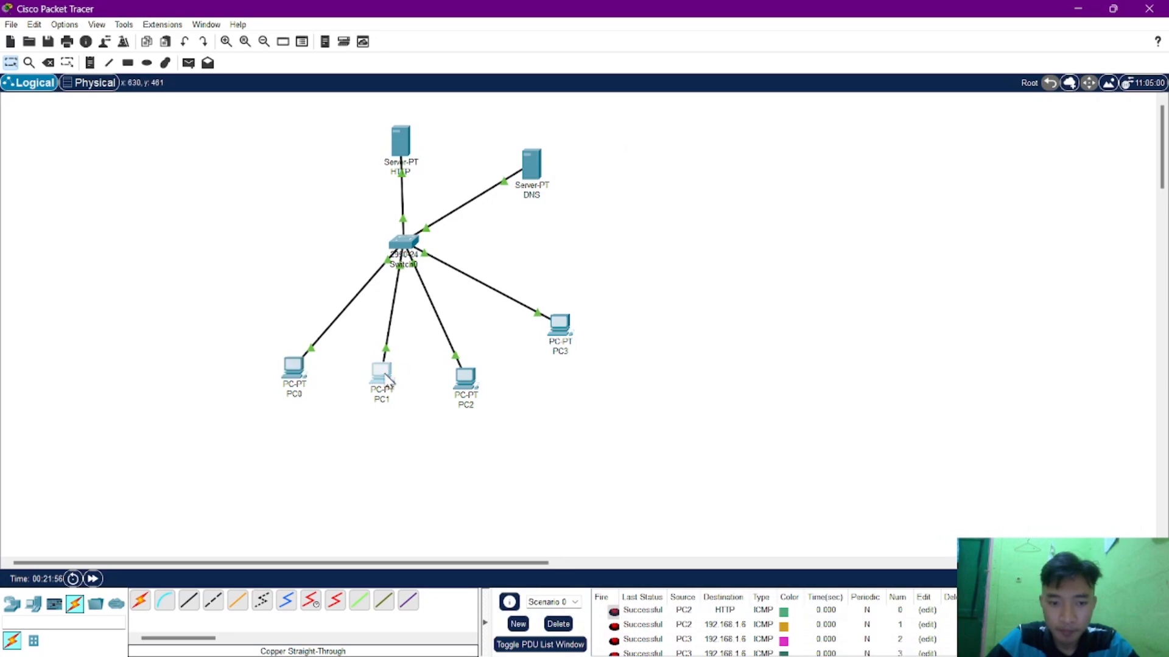
left_click(465, 229)
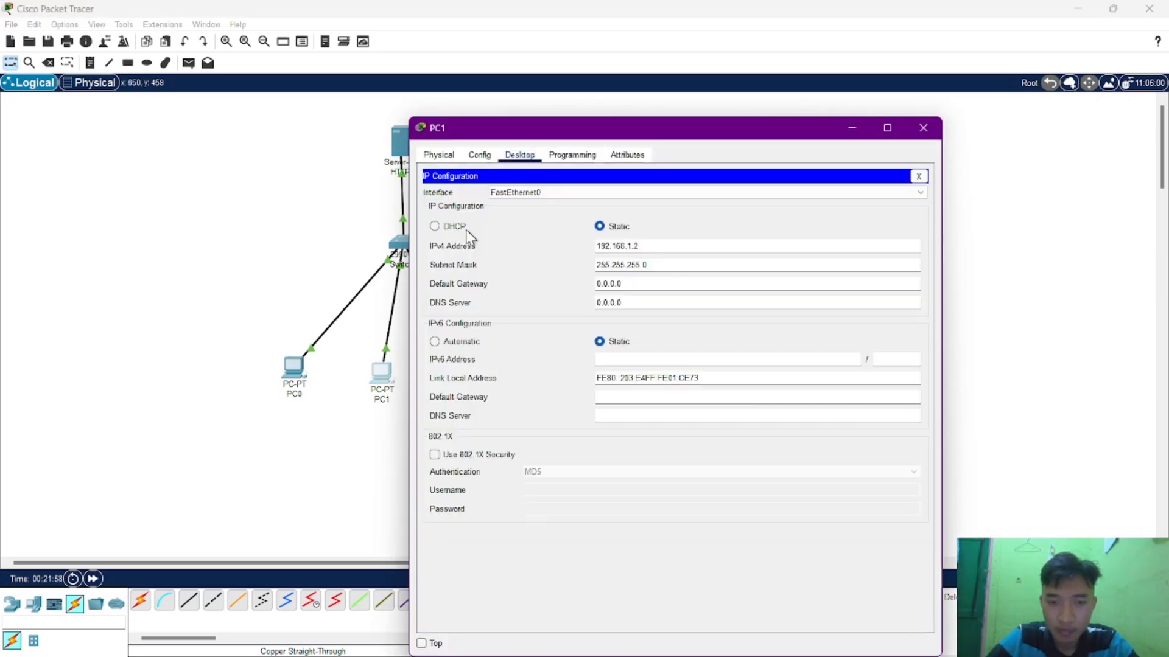
left_click_drag(614, 302, 568, 308)
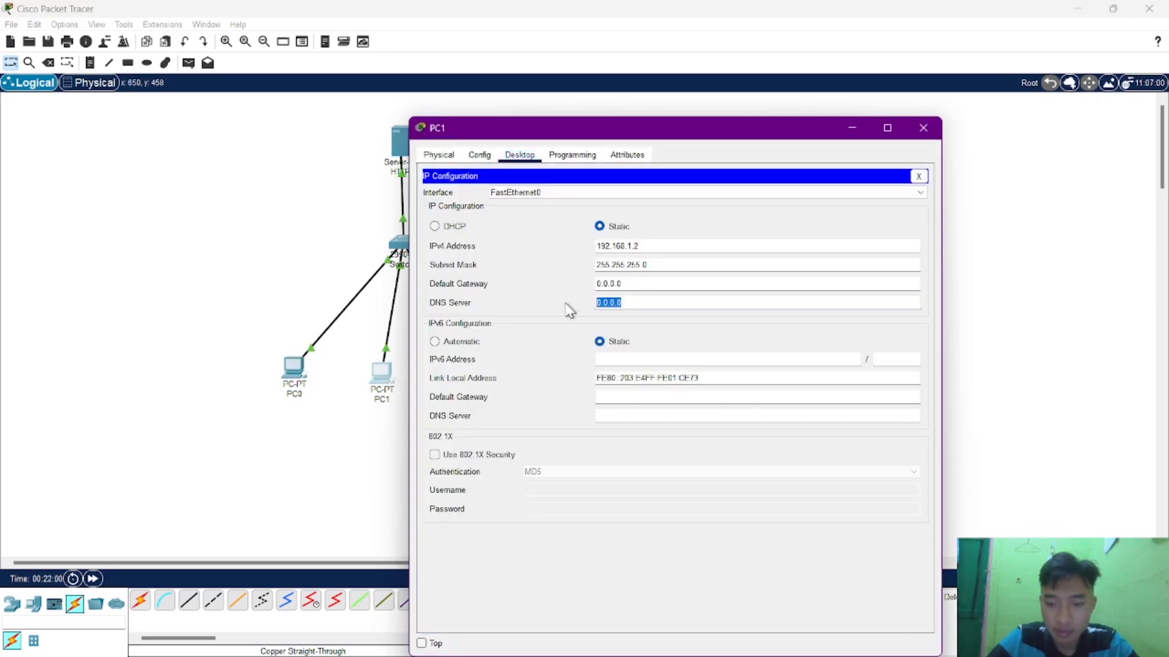
type("192.168.1.6")
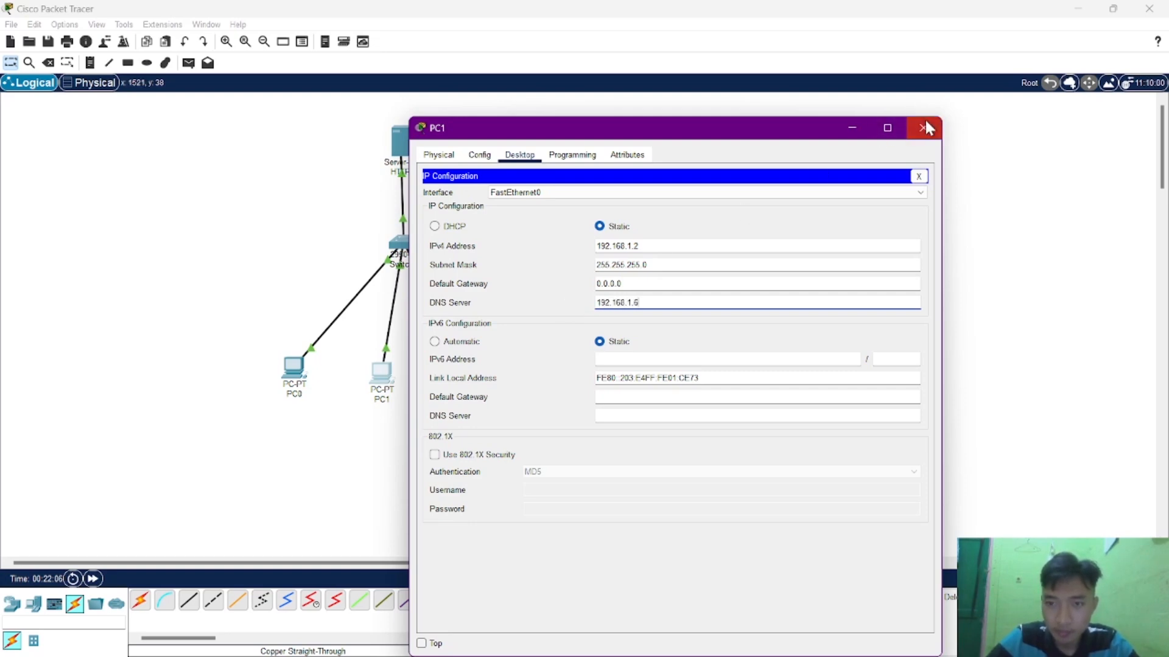
left_click(924, 123)
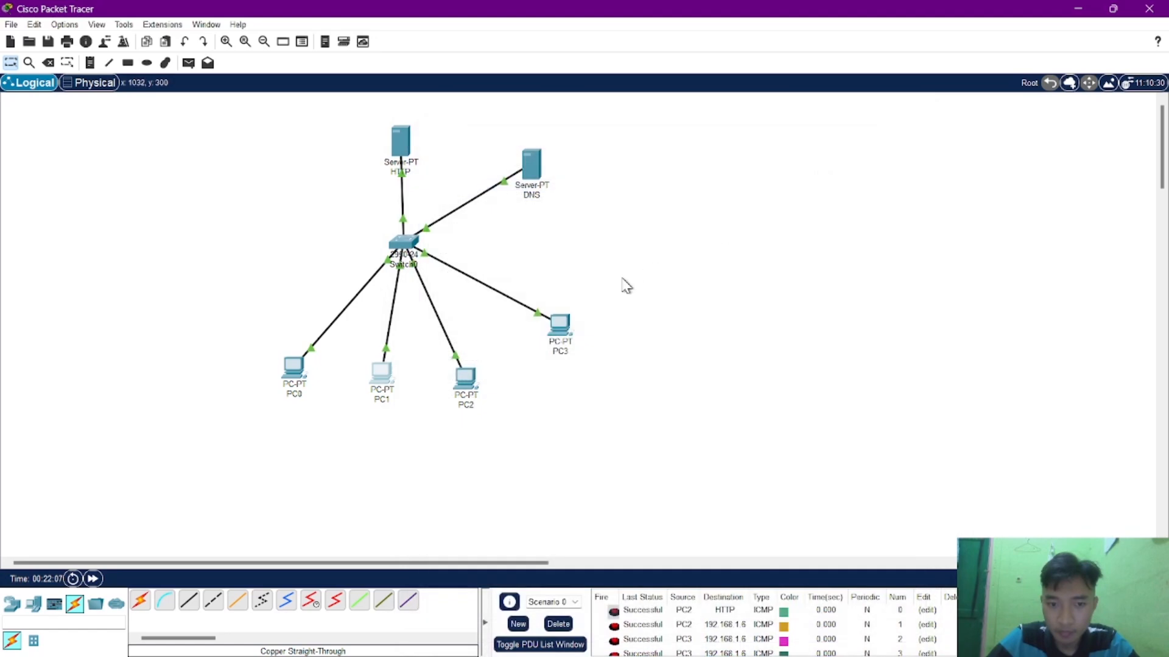
Set PC2's IPv4 DNS server to 192.168.1.6 in its IP configuration and close its window.
left_click(473, 383)
left_click(481, 209)
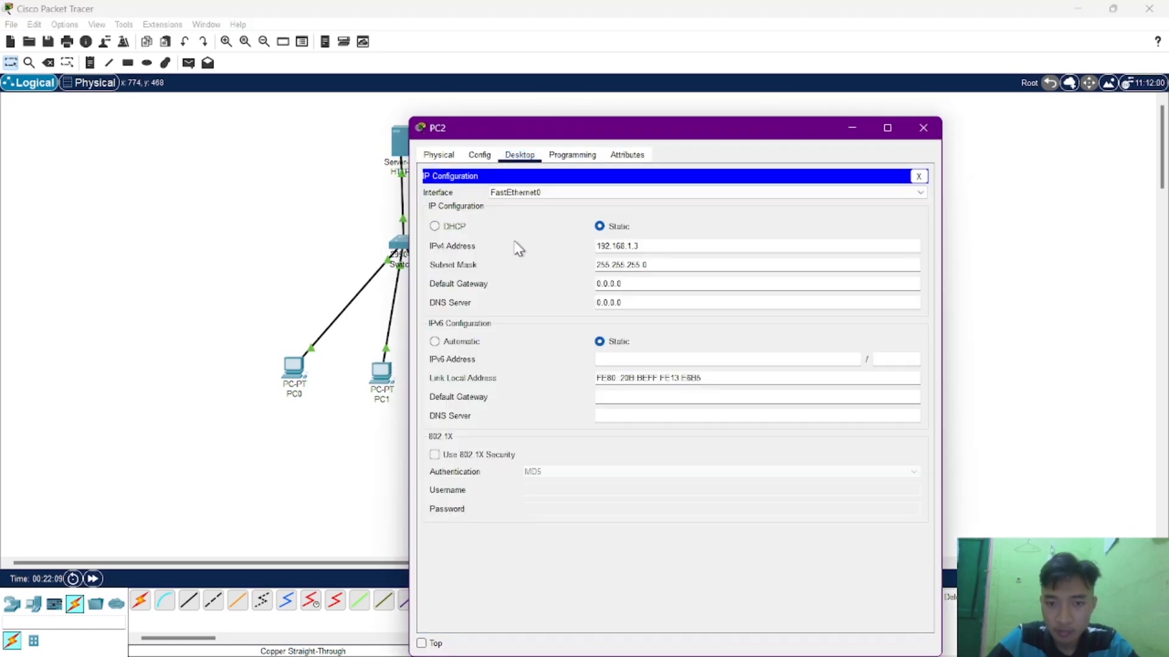
left_click_drag(628, 304, 595, 305)
type("1")
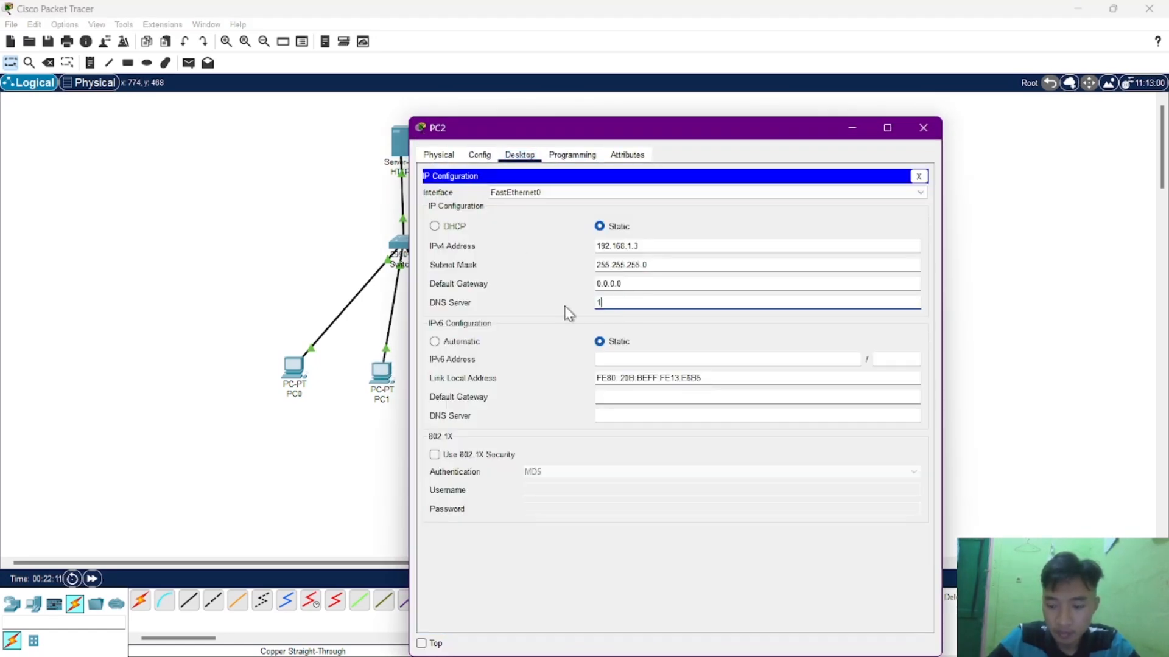
type("92.168.1.6")
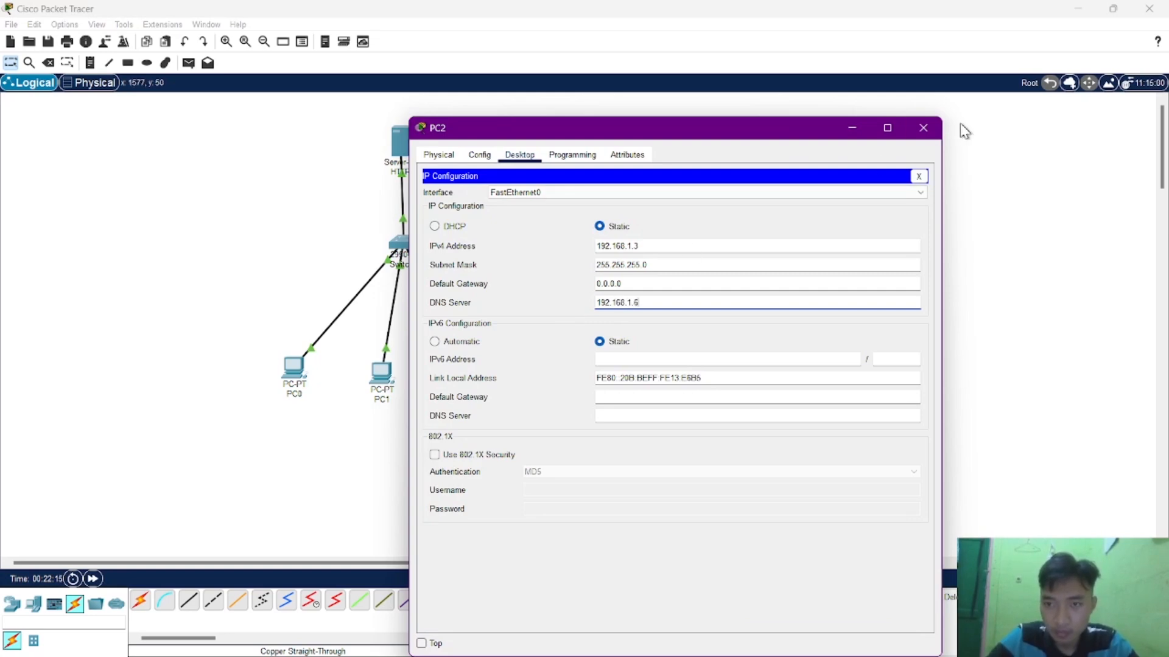
left_click(924, 128)
Point PC3's IPv4 DNS server setting to the DNS server's address, 192.168.1.6, and close its window.
left_click(574, 328)
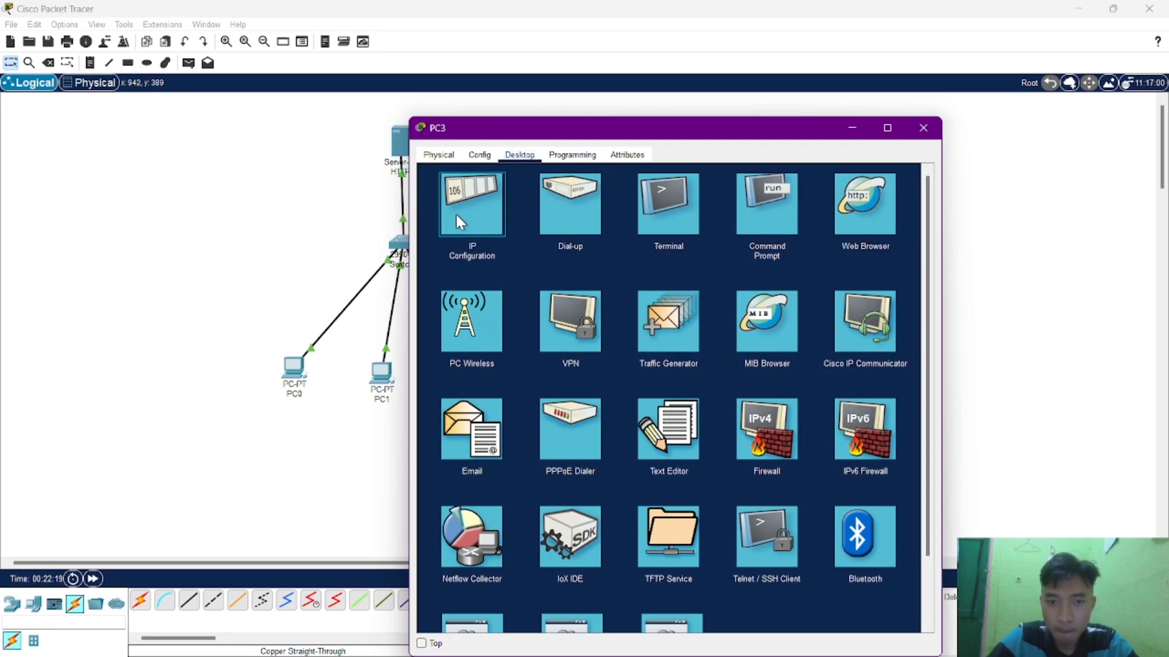
left_click(455, 215)
left_click_drag(628, 302, 556, 308)
type("192")
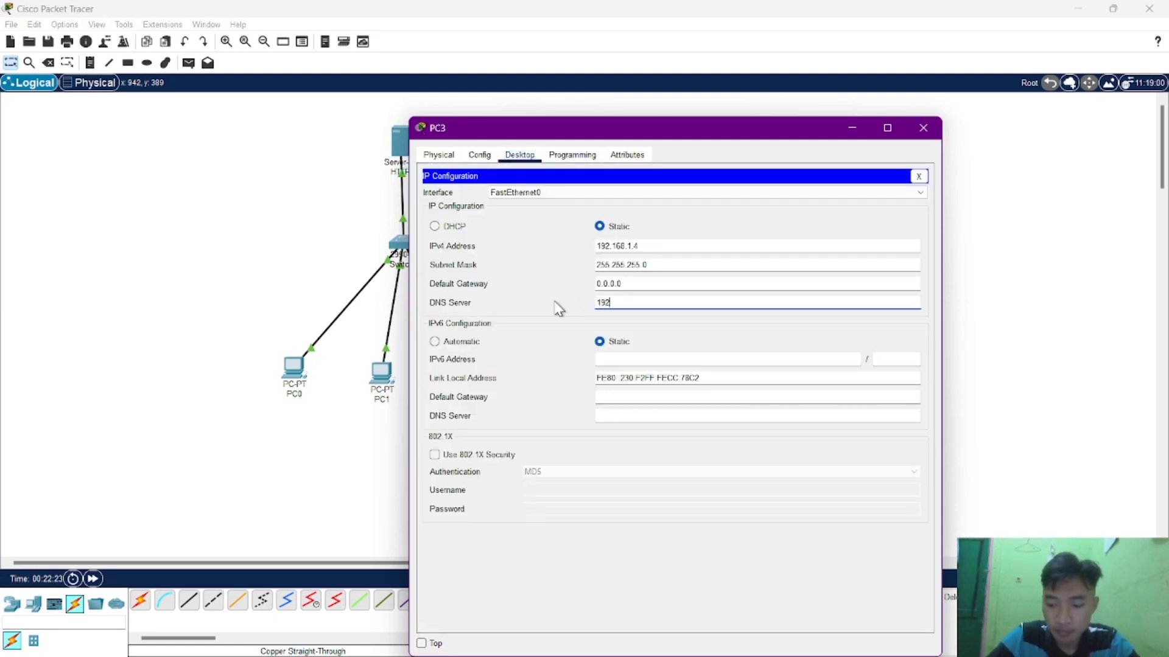
type(".168.1.6")
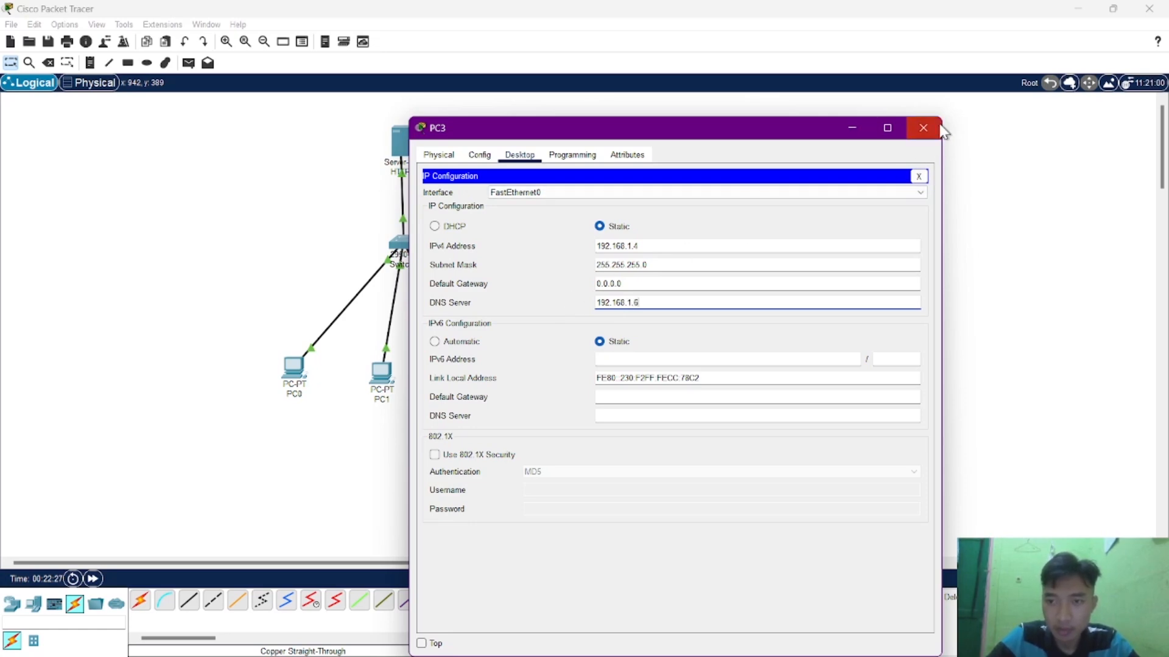
left_click(940, 129)
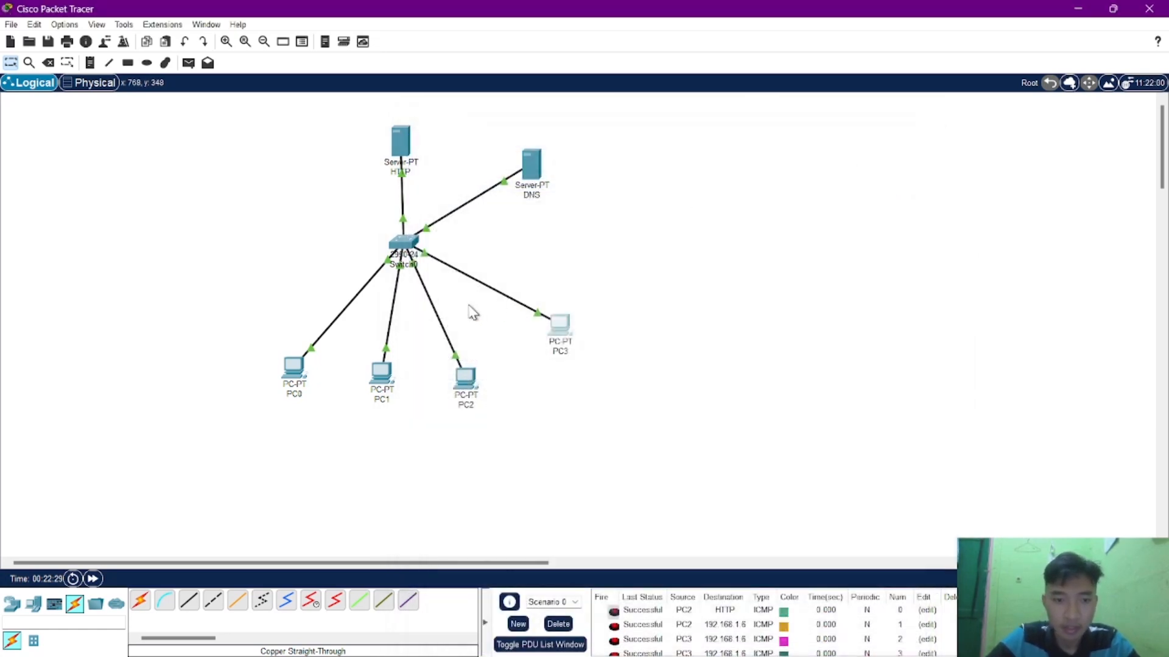
Test name resolution from PC0 by loading kunci.com in its web browser, and close PC0's window.
left_click(296, 368)
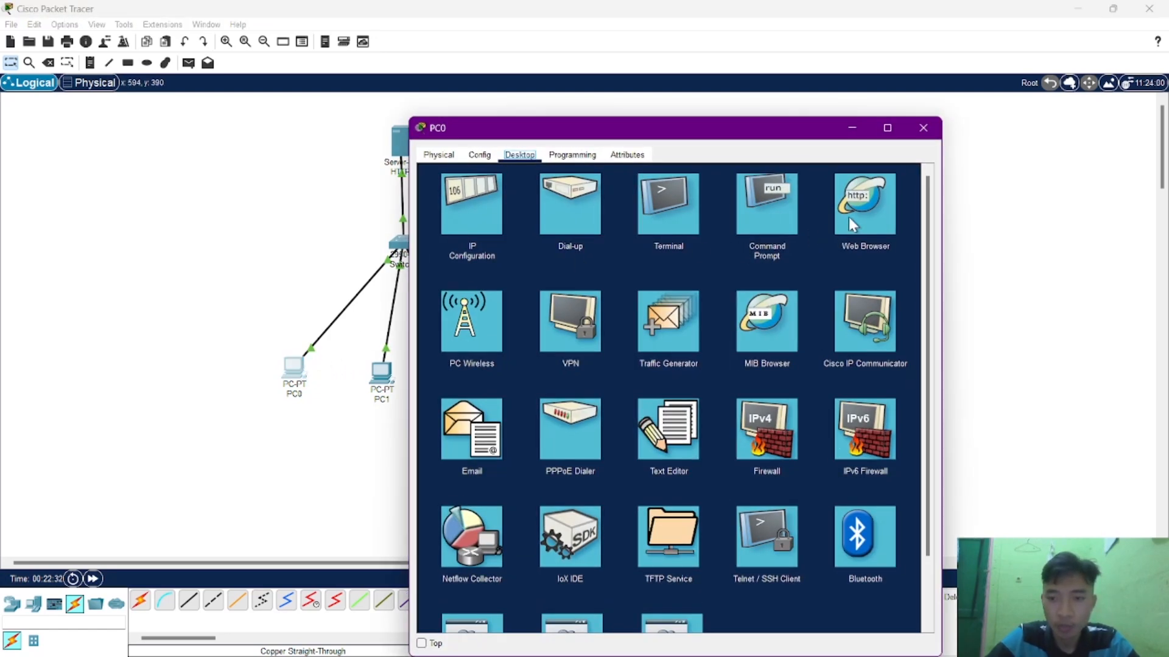
left_click(850, 218)
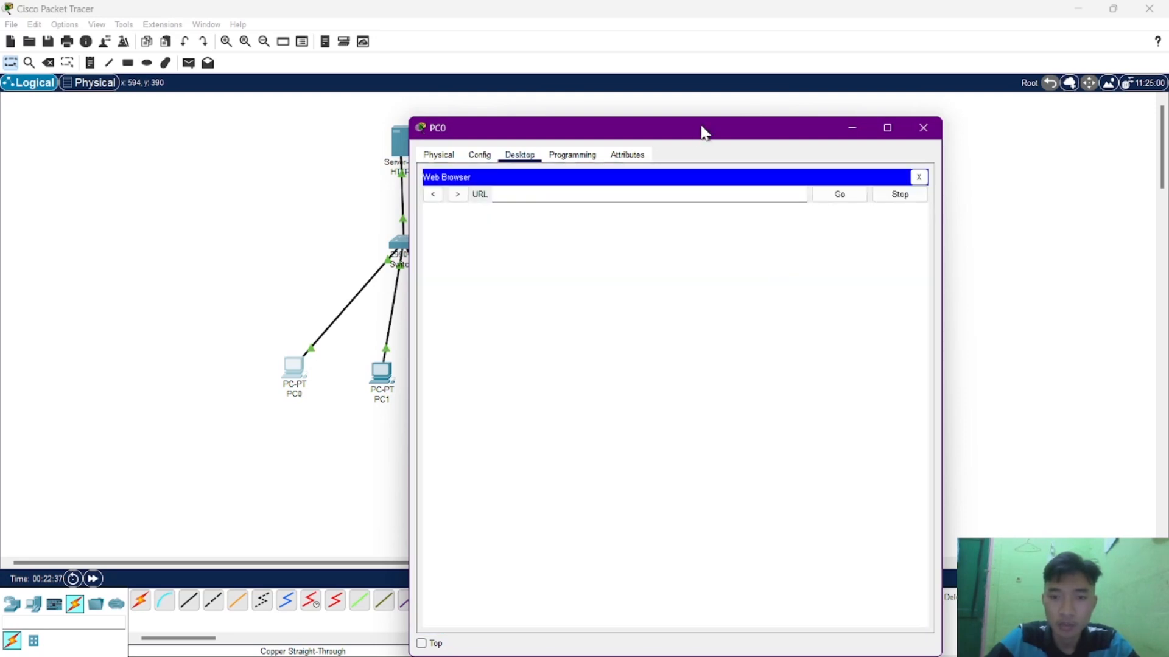
left_click_drag(701, 133, 849, 113)
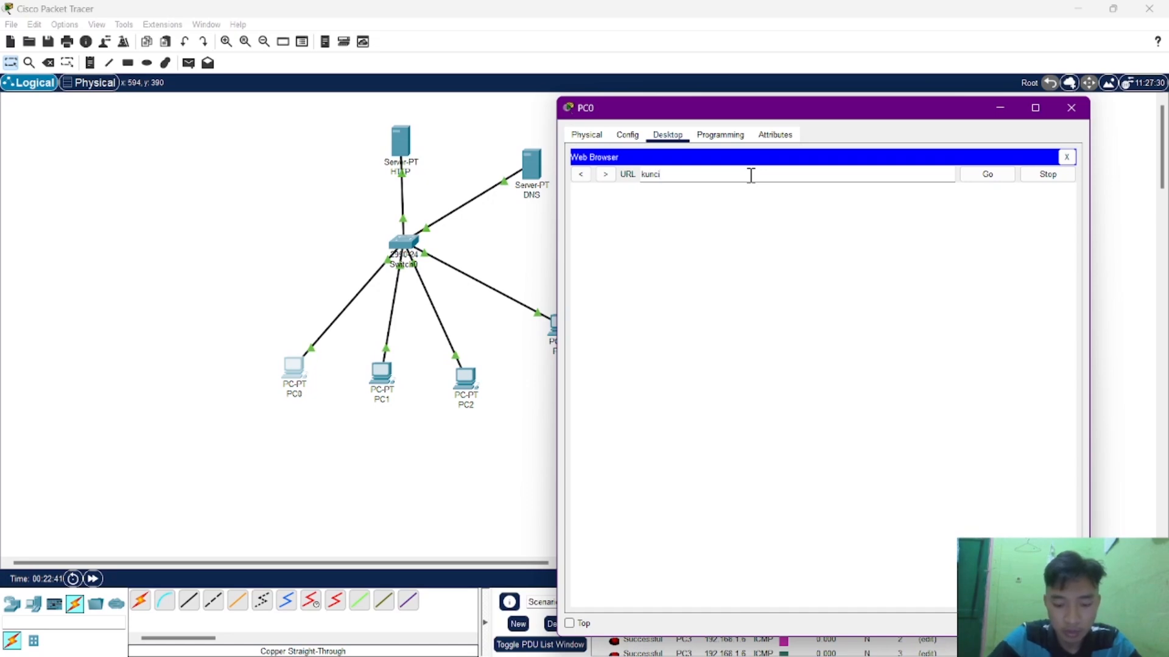
key("Return")
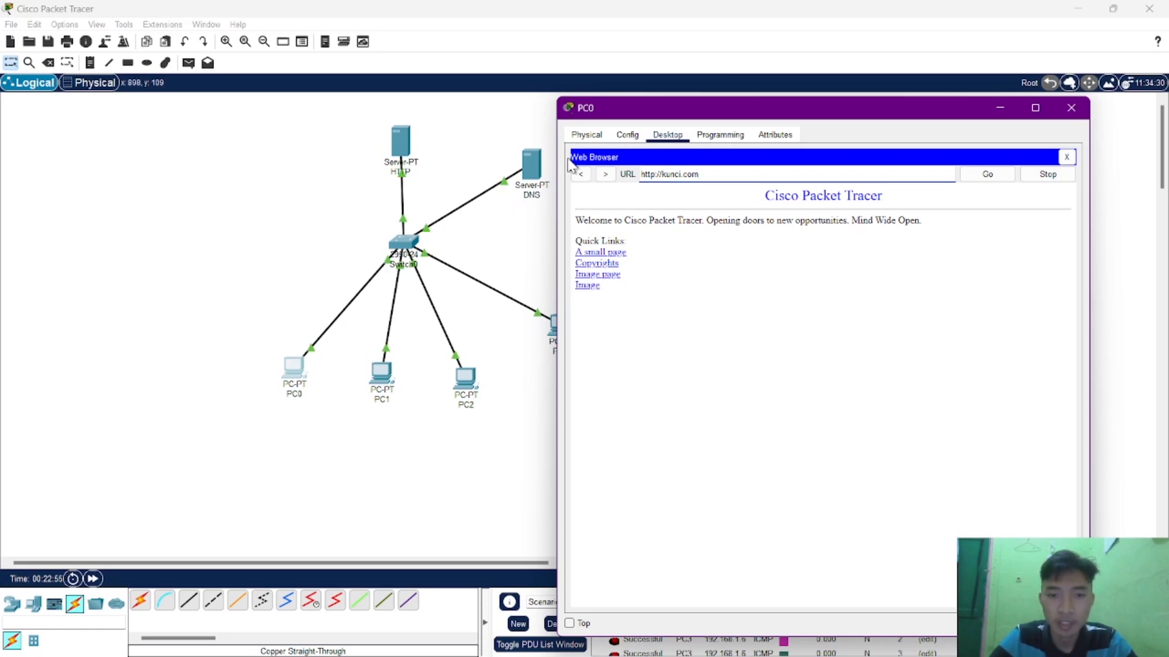
left_click(1068, 108)
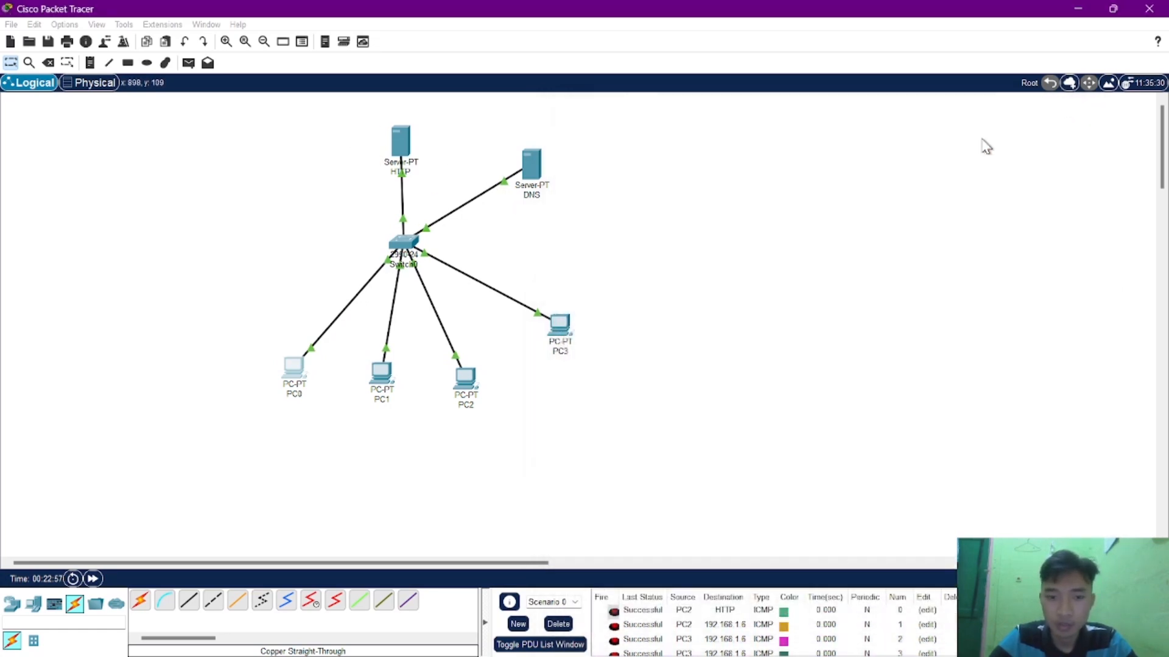
Load kunci.com in PC3's web browser to test access through the DNS server, and close PC3's window.
left_click(549, 329)
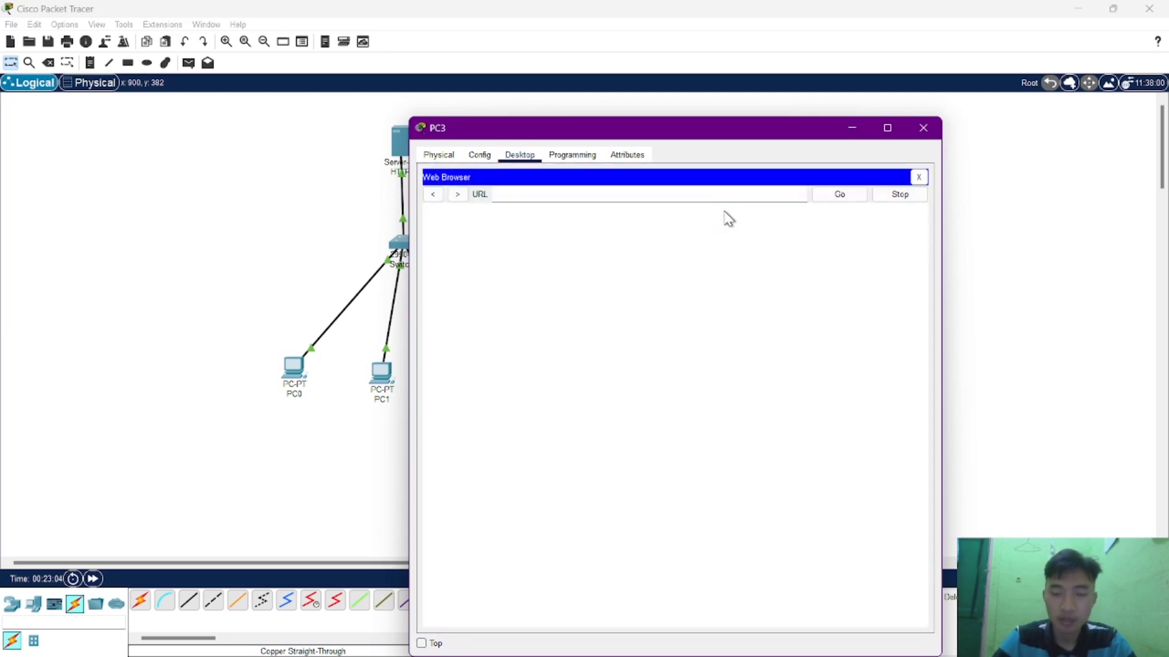
type("ku")
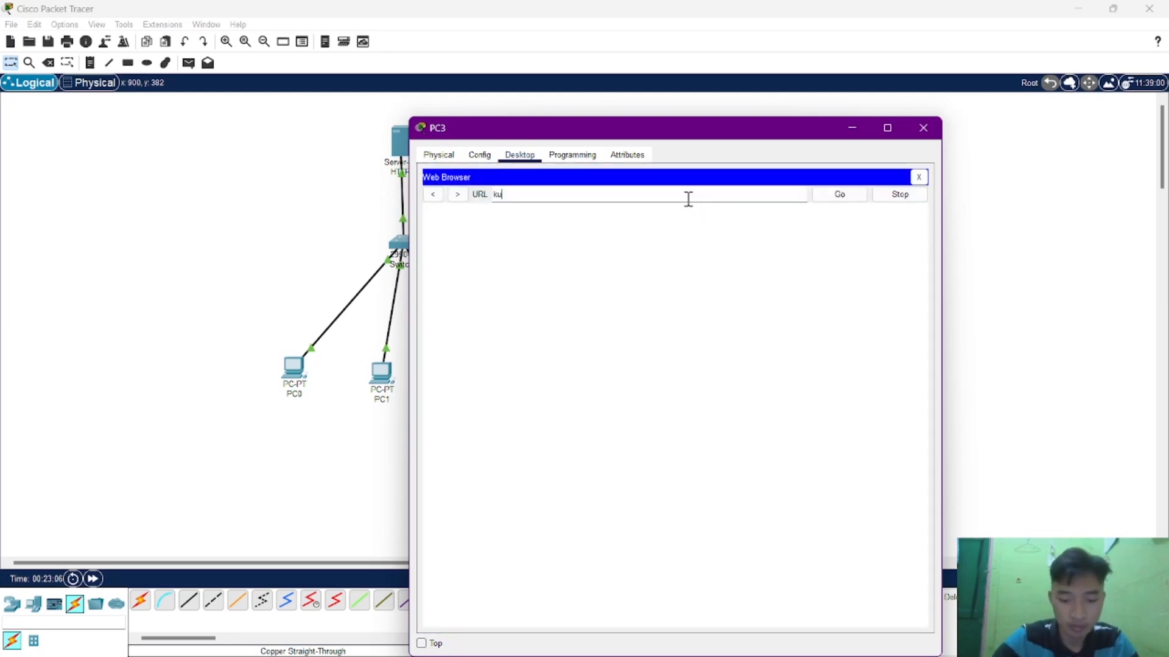
type("nci.com")
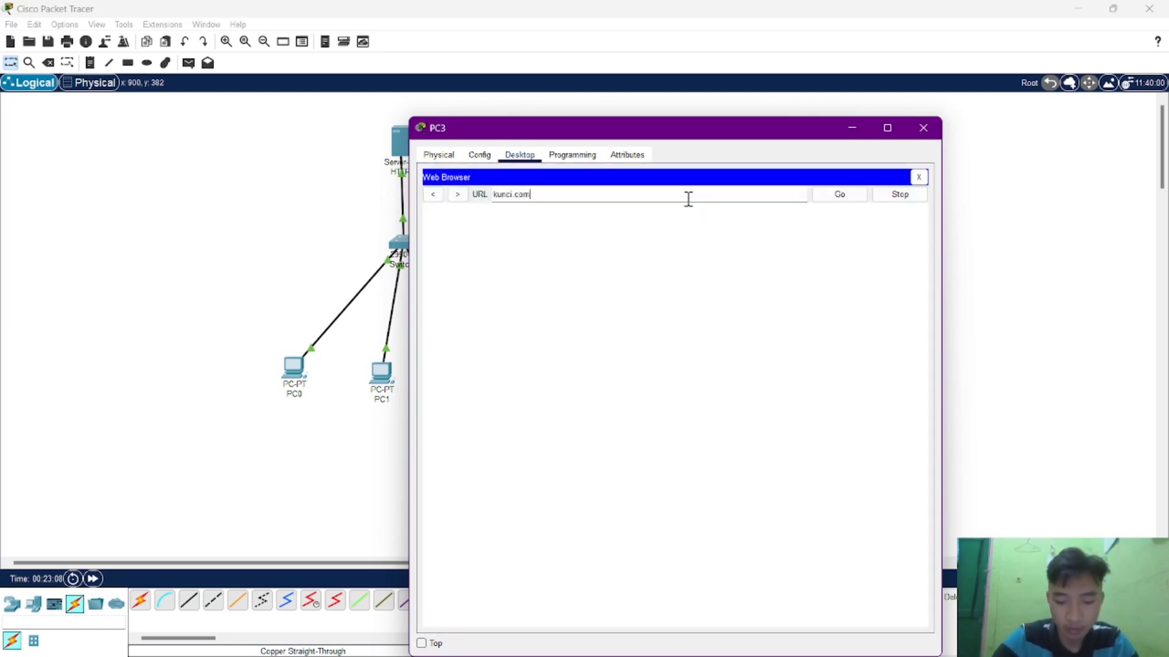
key("Return")
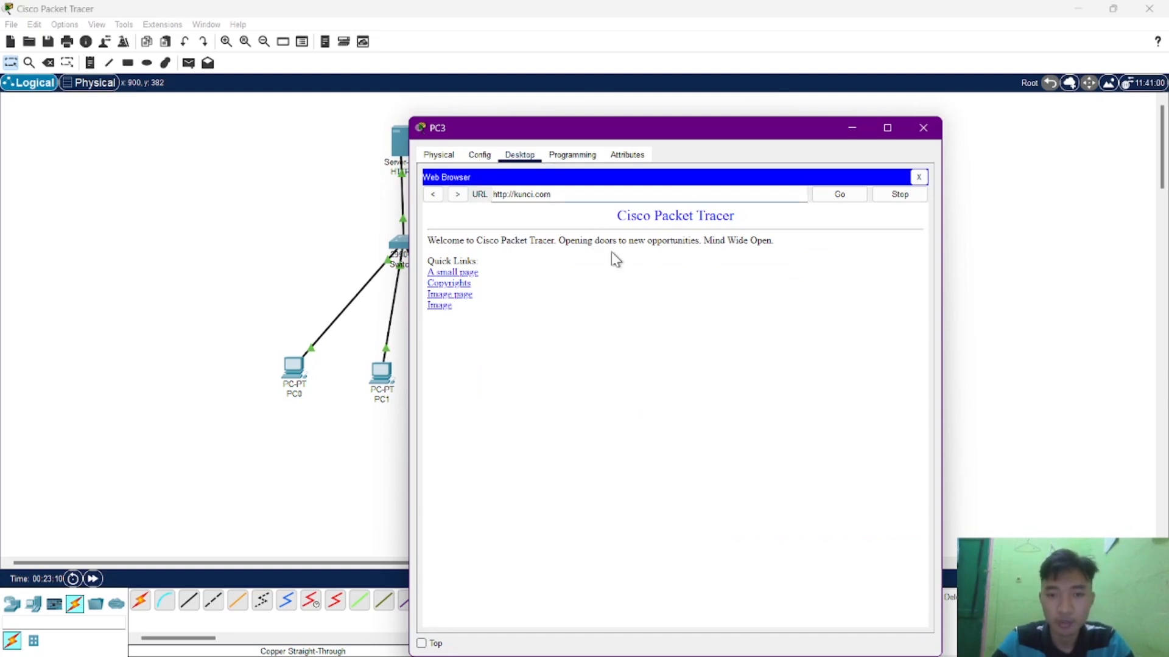
left_click(924, 129)
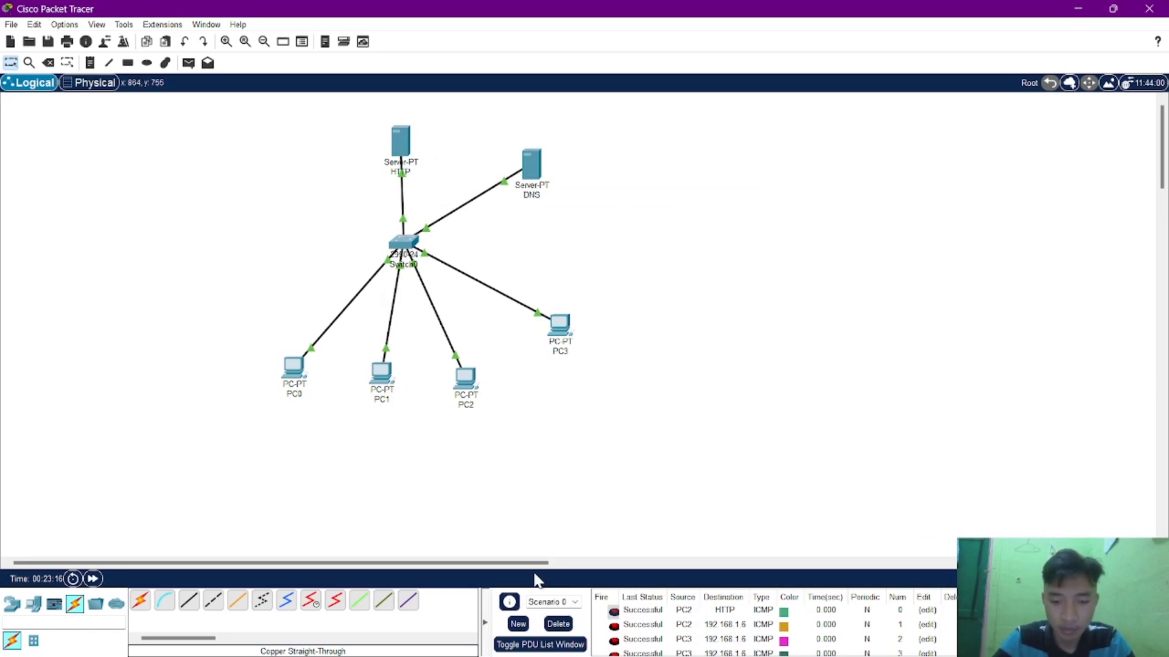
Delete the current PDU scenario and send simple PDUs from PC1 and from PC2 to the DNS server.
left_click(558, 624)
key("p")
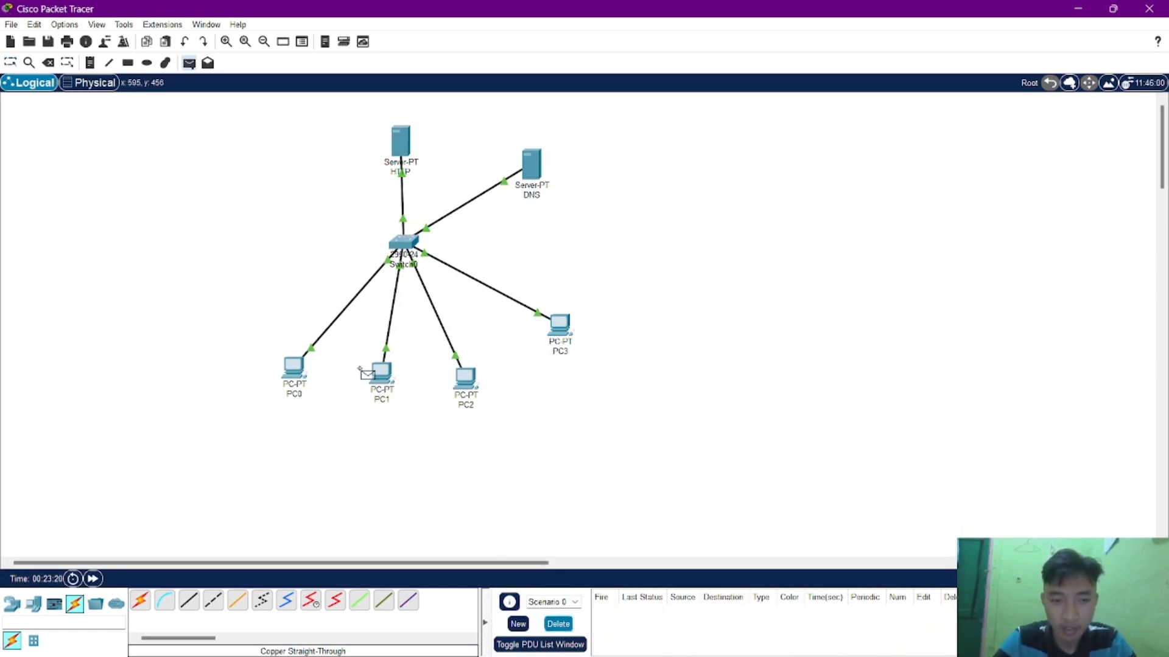
left_click(381, 377)
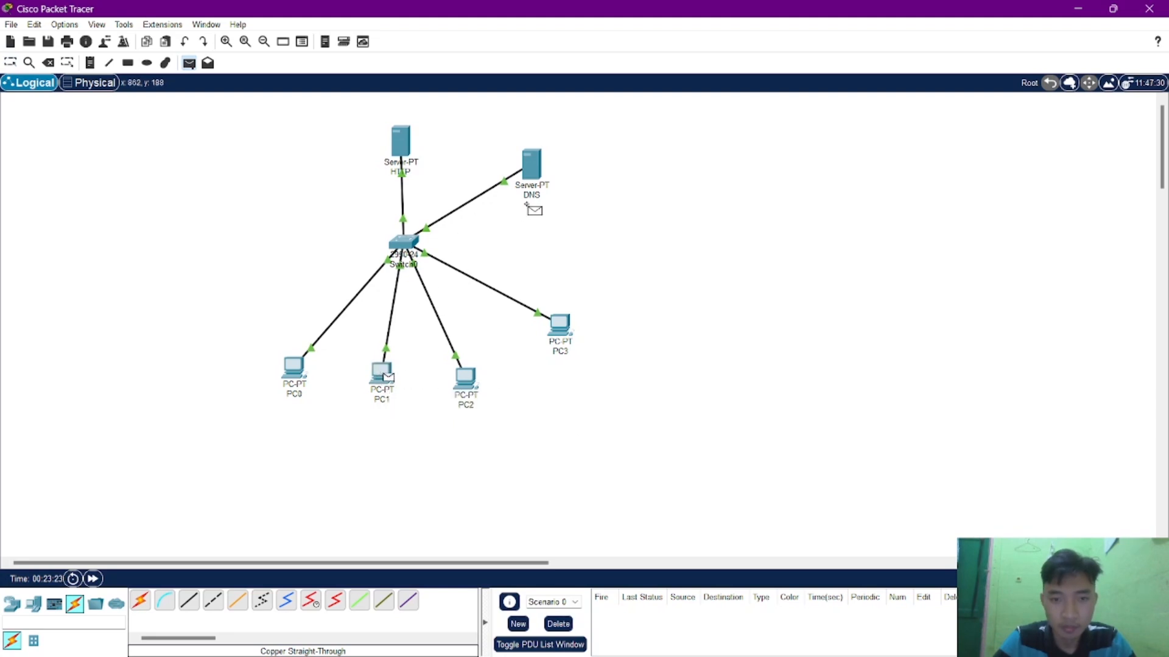
left_click(541, 173)
key("p")
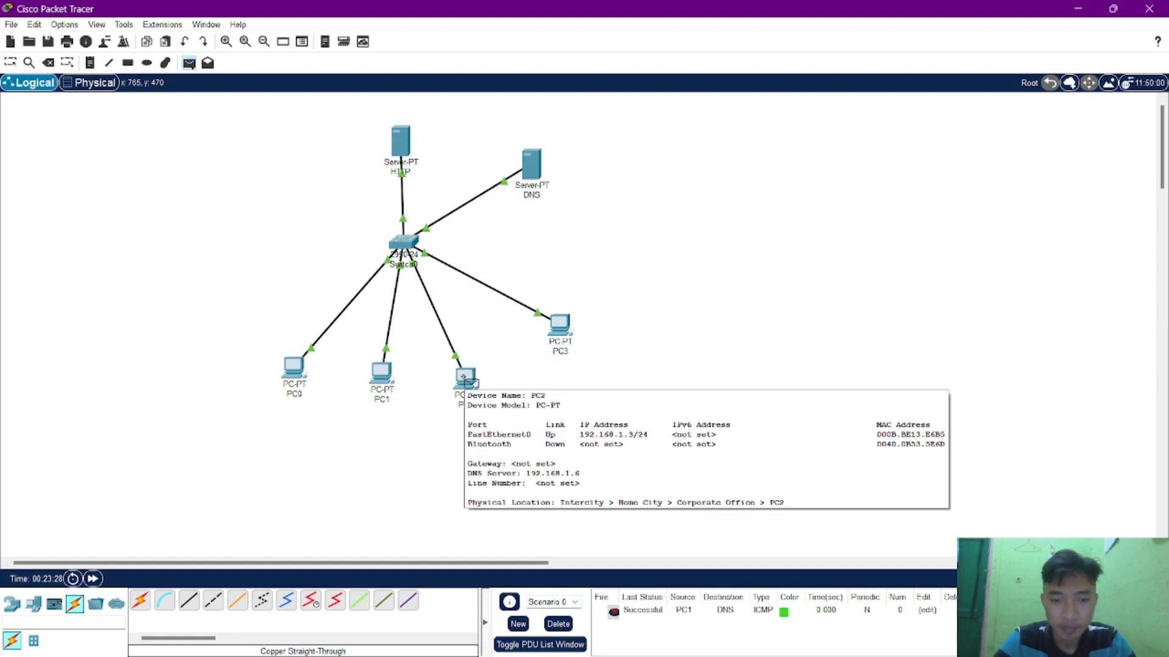
left_click(464, 377)
left_click(535, 177)
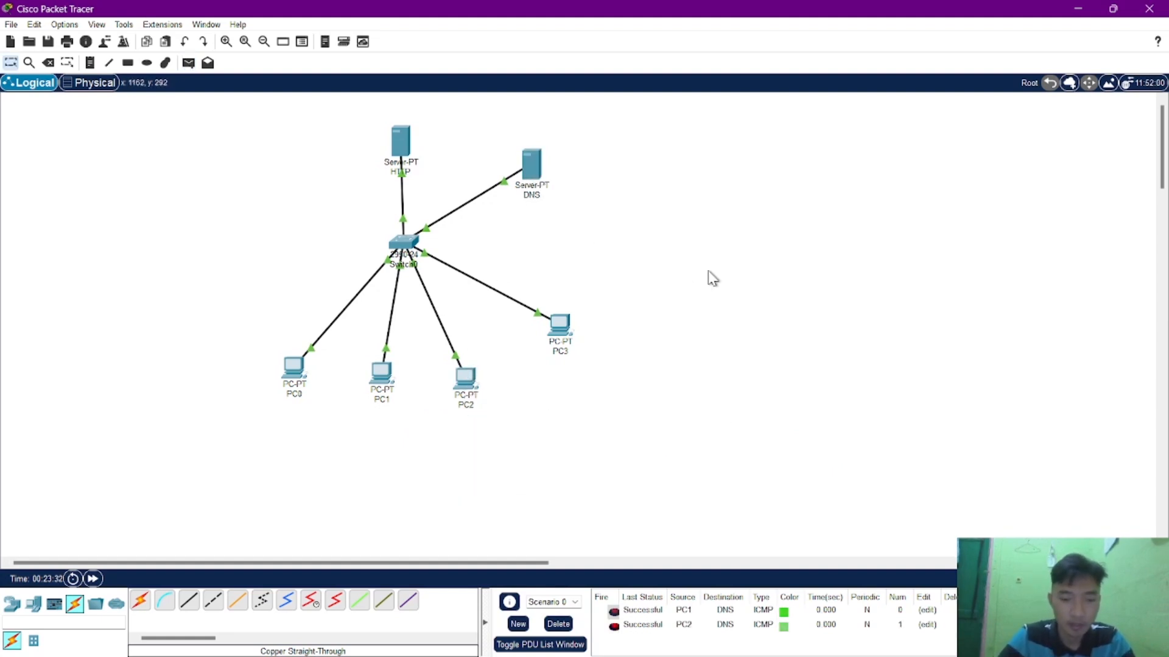
Check task 4's network diagram on the Chrome assignment page, and start a new blank Packet Tracer network without saving the current one.
mouse_move(652, 655)
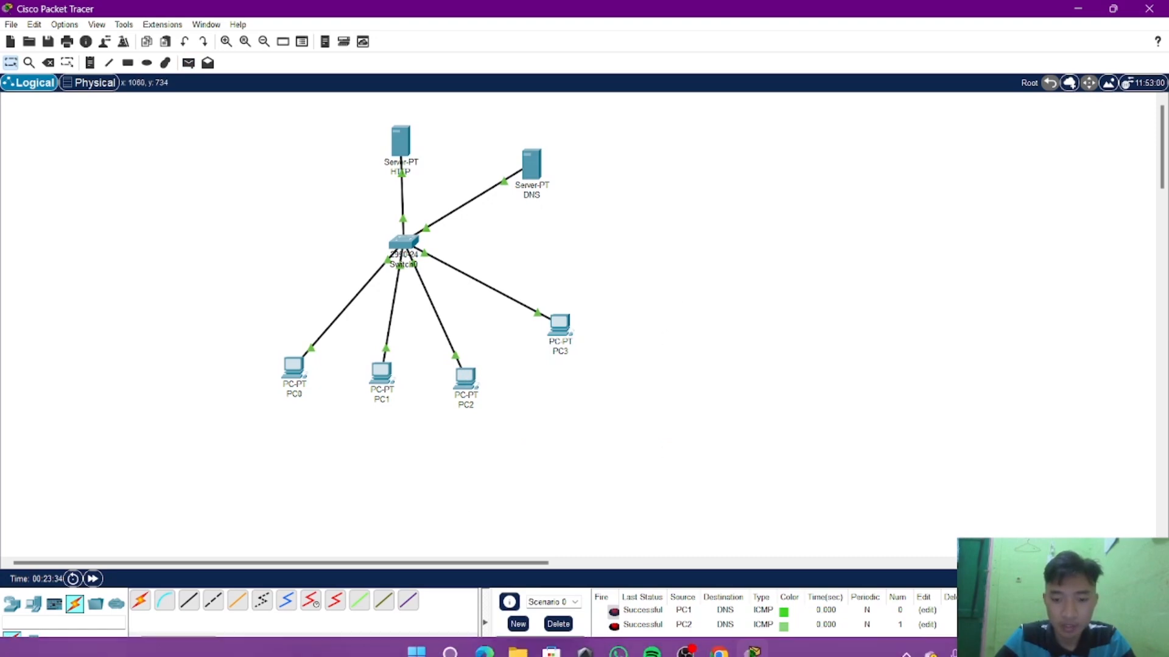
mouse_move(719, 639)
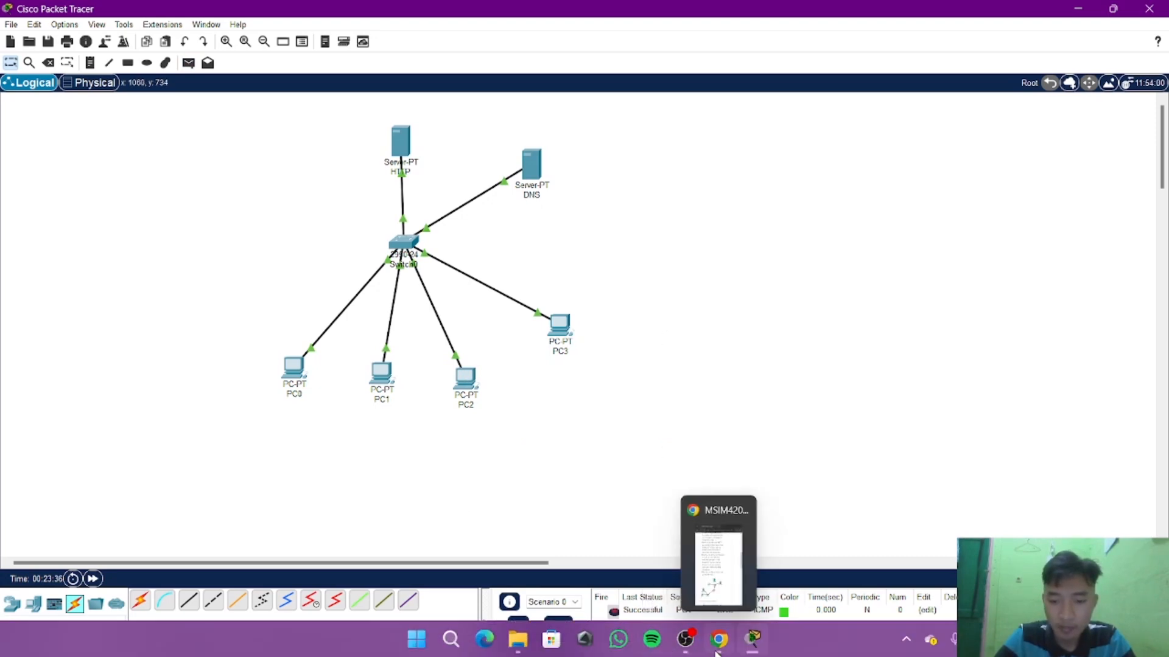
left_click(719, 560)
scroll(864, 457, "down", 4)
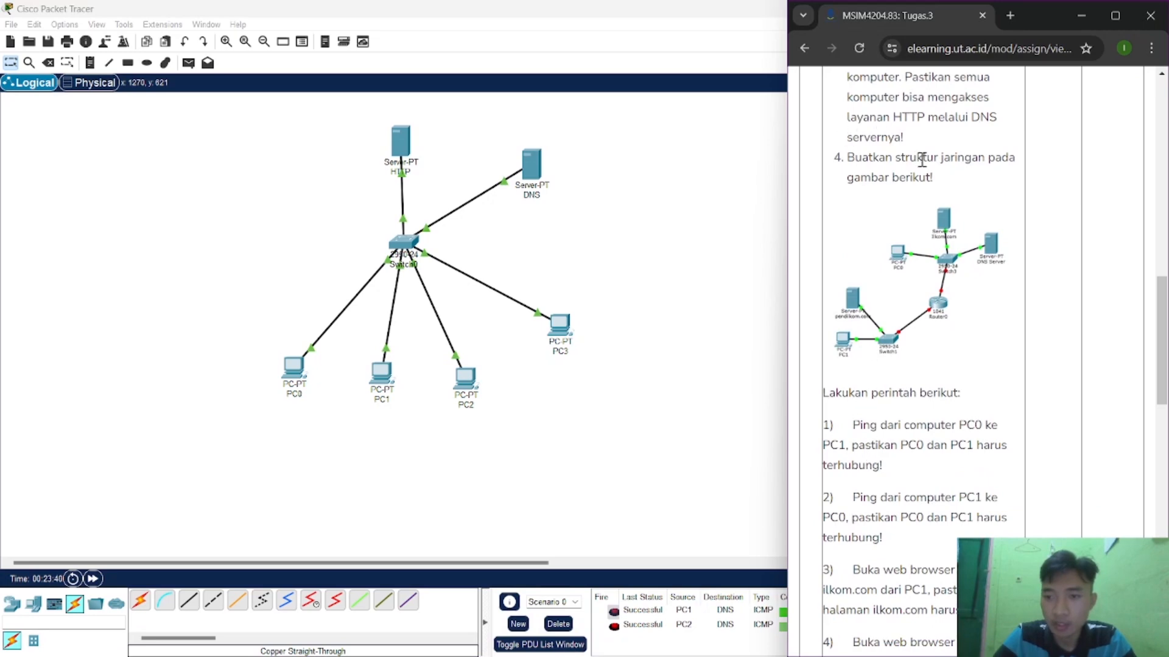
scroll(919, 194, "down", 1)
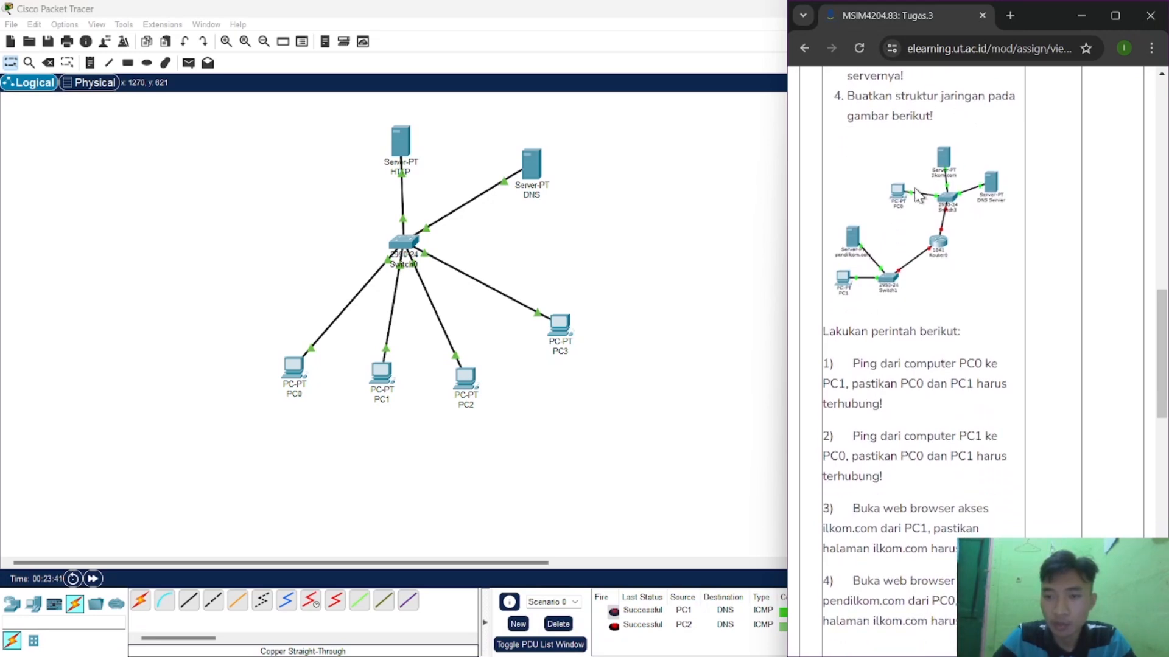
left_click_drag(297, 140, 19, 26)
left_click(14, 26)
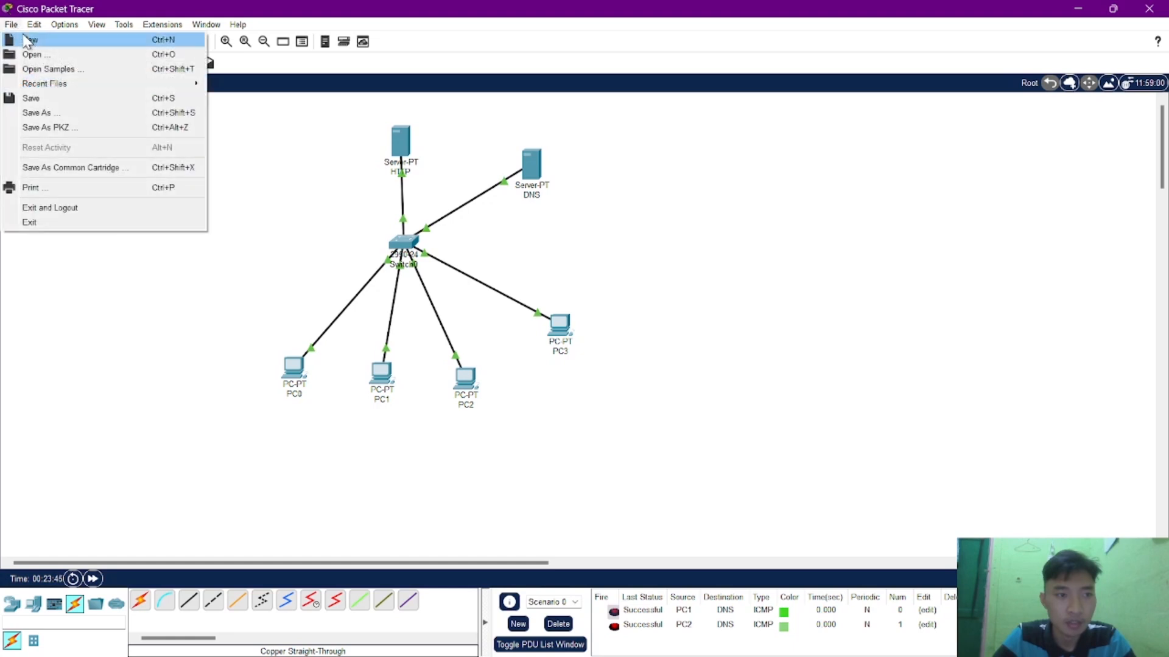
left_click(29, 41)
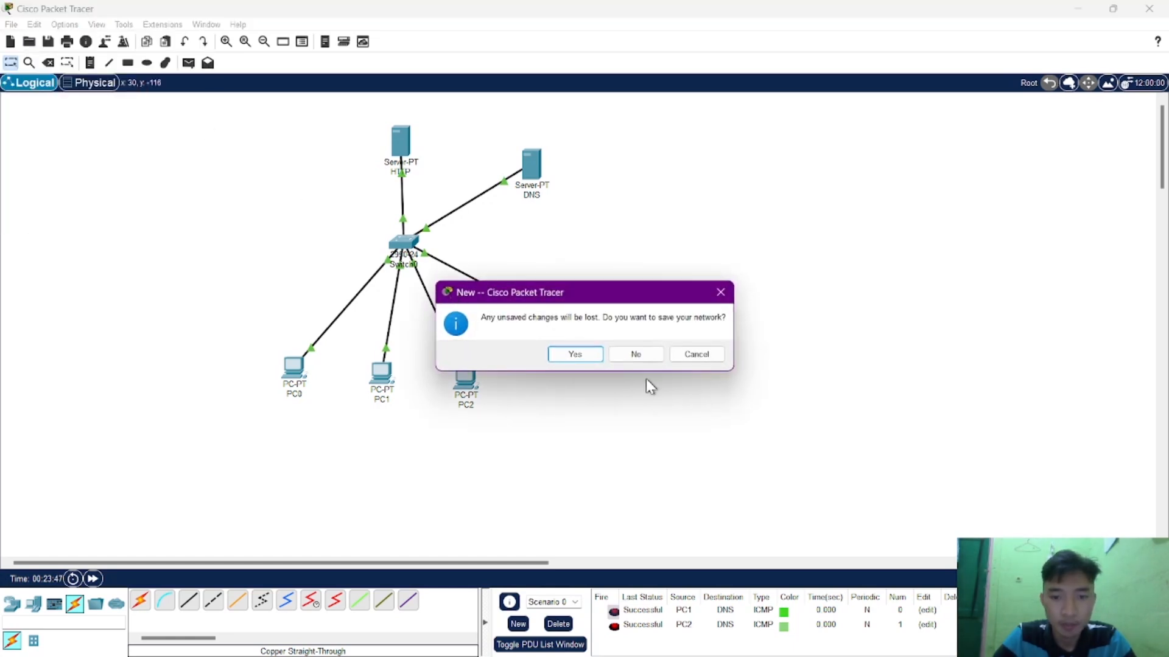
left_click(636, 355)
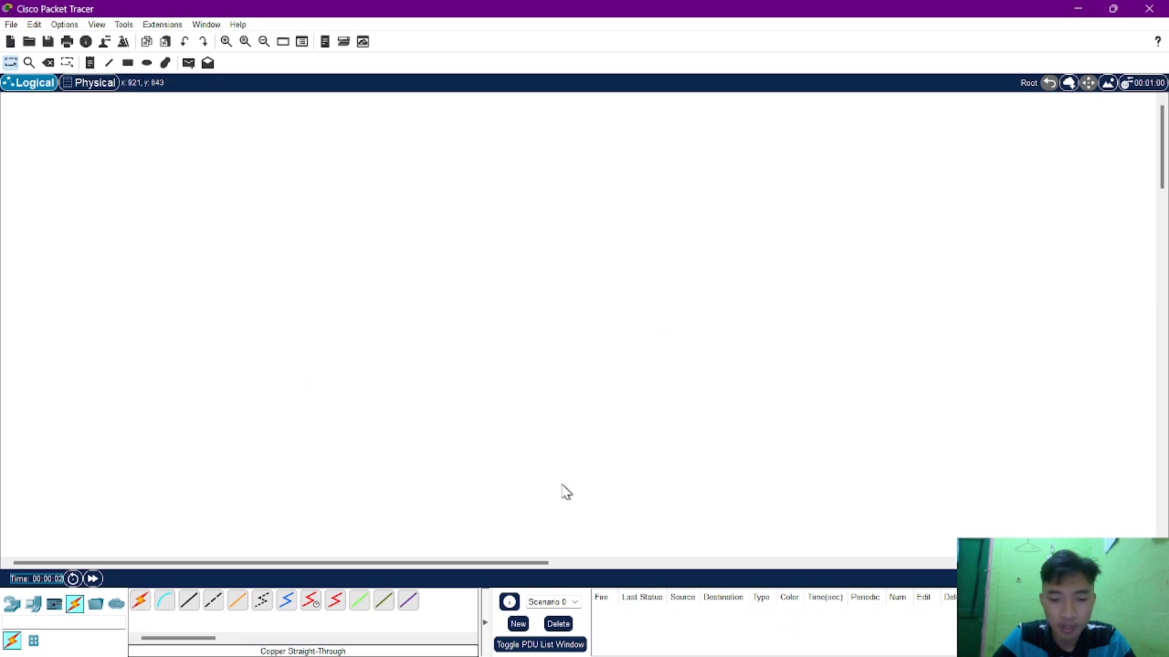
Following task 4's diagram, place an 1841 router mid-workspace, one 2950-24 switch to its upper right and another to its lower left.
mouse_move(828, 654)
left_click(718, 639)
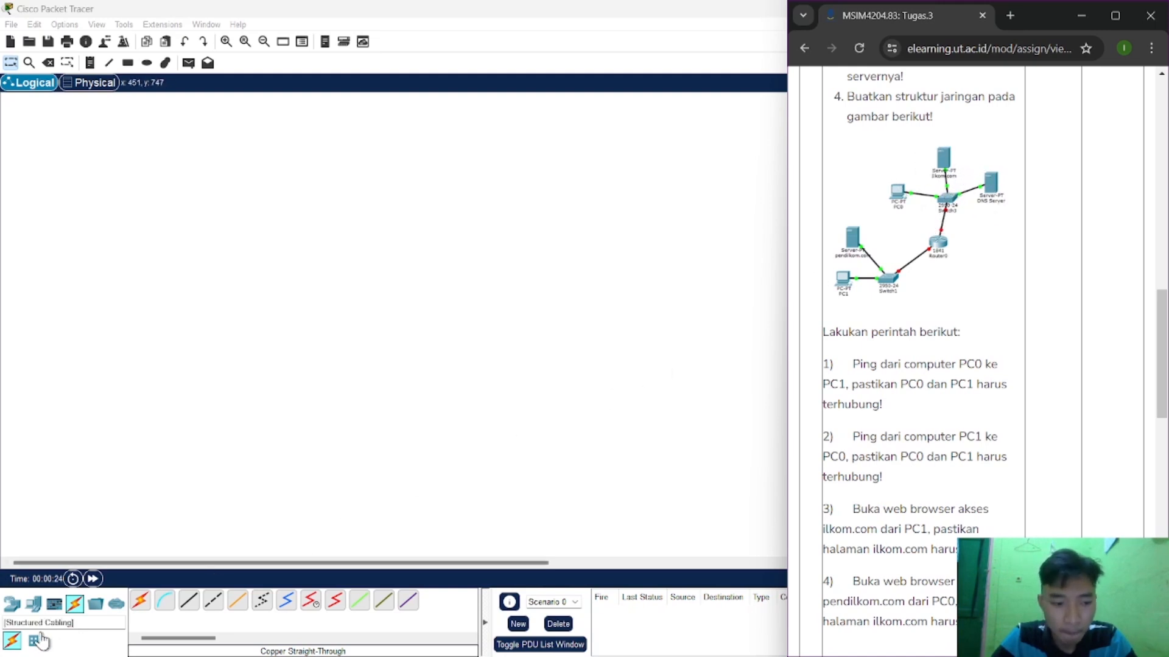
left_click(19, 613)
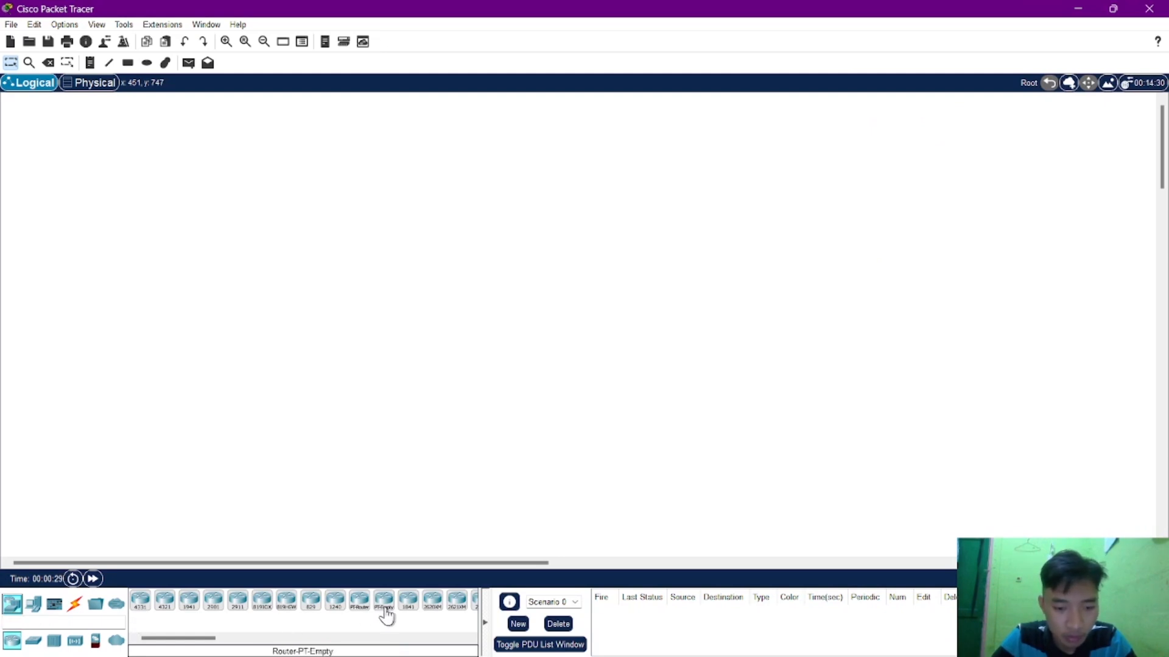
left_click_drag(408, 600, 535, 309)
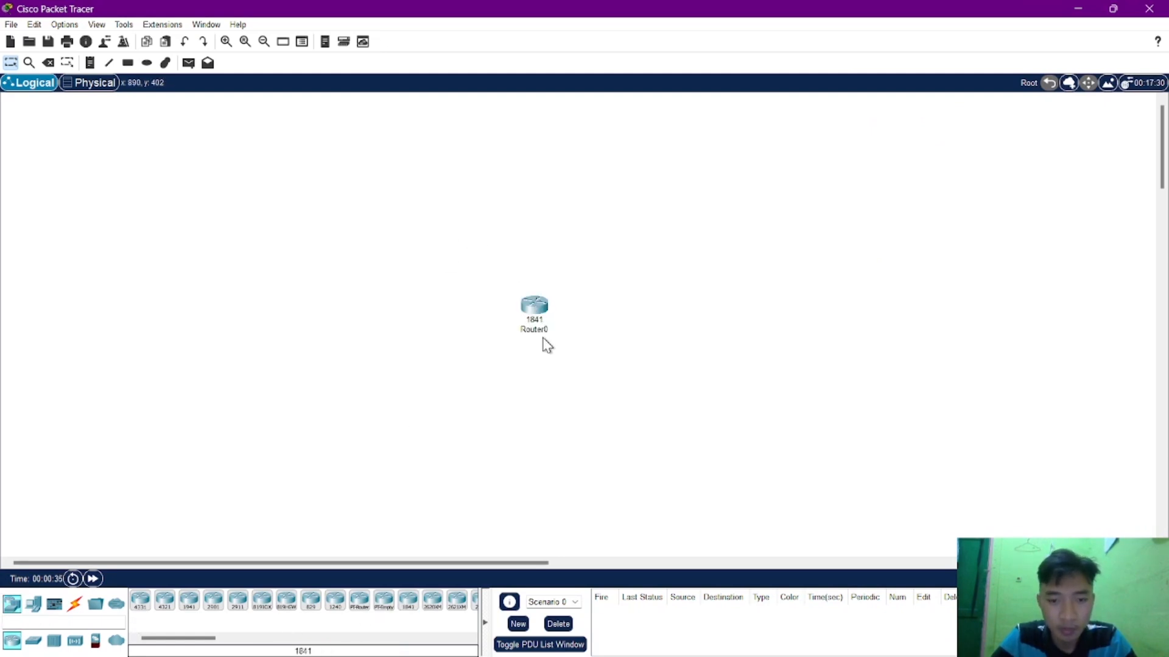
left_click(33, 640)
left_click_drag(311, 602, 614, 226)
left_click(447, 369)
Add two PCs: PC0 beside Switch1 on its left and PC1 beside Switch0 on its right.
left_click(33, 605)
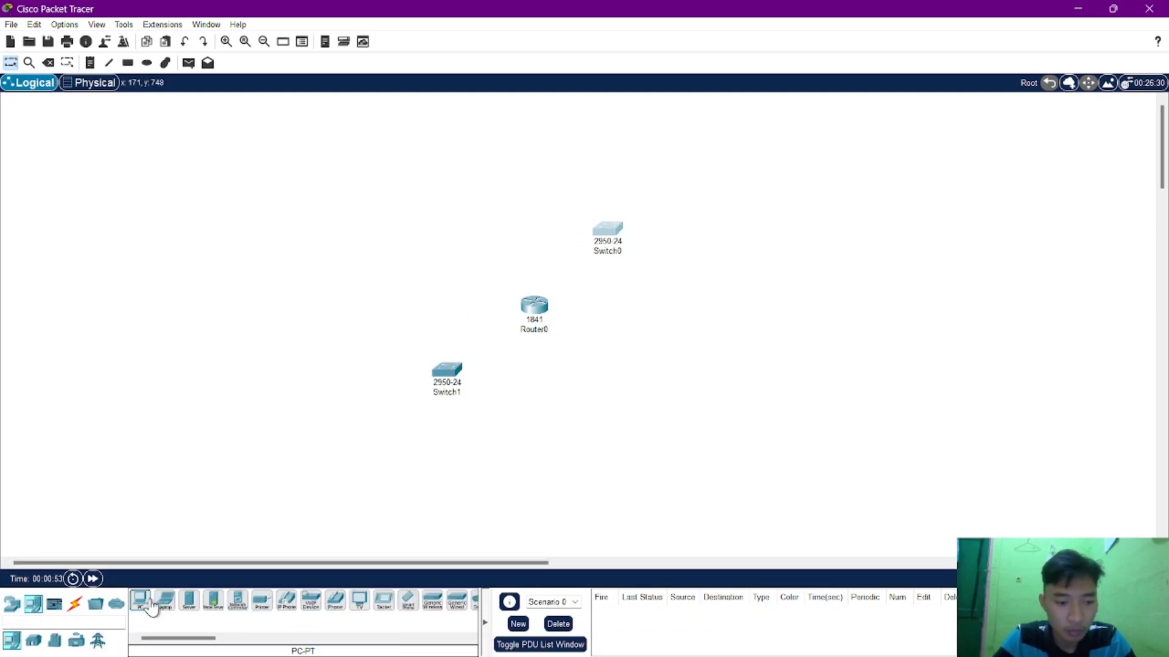
left_click(141, 600)
left_click(343, 383)
left_click(731, 231)
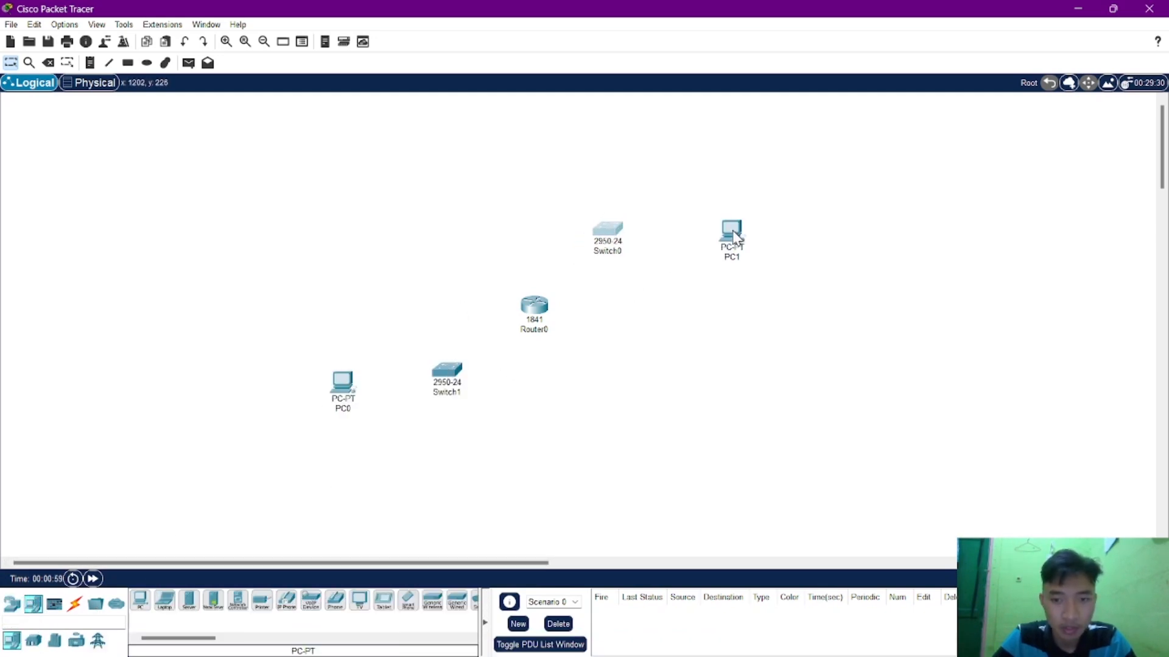
Add three Server-PT devices, Server0 above PC0 and the other two spaced apart above Switch0, with Server2 left of Server1.
left_click(189, 602)
left_click(344, 286)
left_click(189, 603)
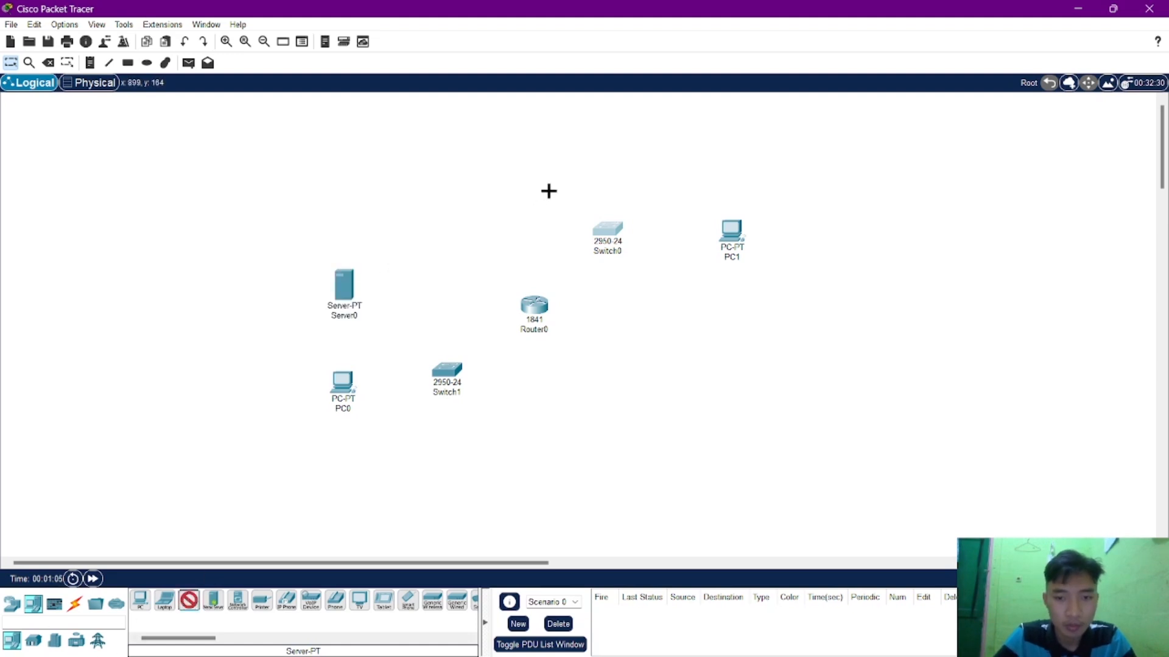
left_click(613, 136)
left_click(188, 604)
left_click(523, 146)
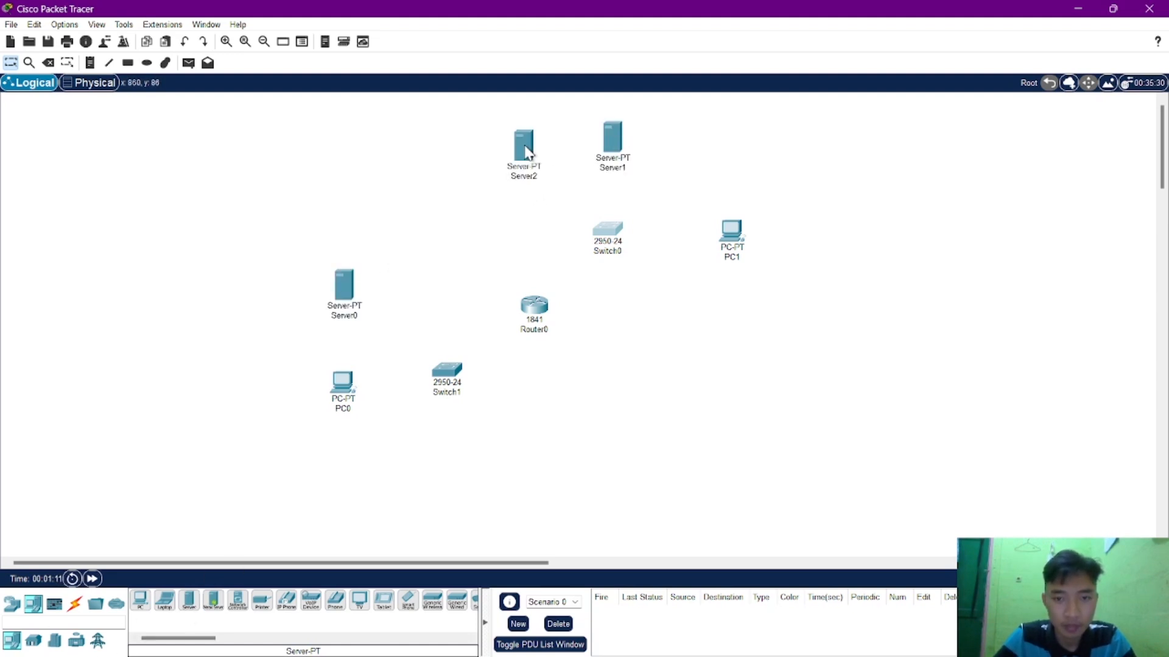
left_click_drag(639, 161, 691, 160)
left_click_drag(524, 146, 571, 146)
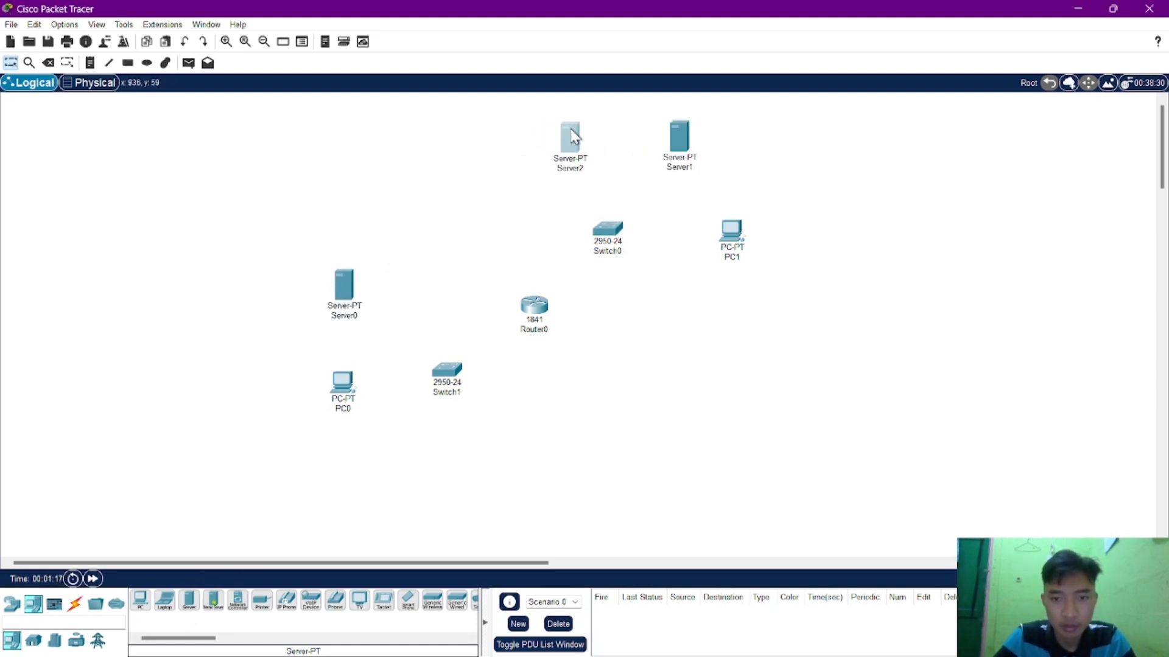
Connect Router0 to Switch0's FastEthernet0/1 port with a copper straight-through cable.
left_click(74, 603)
left_click(189, 601)
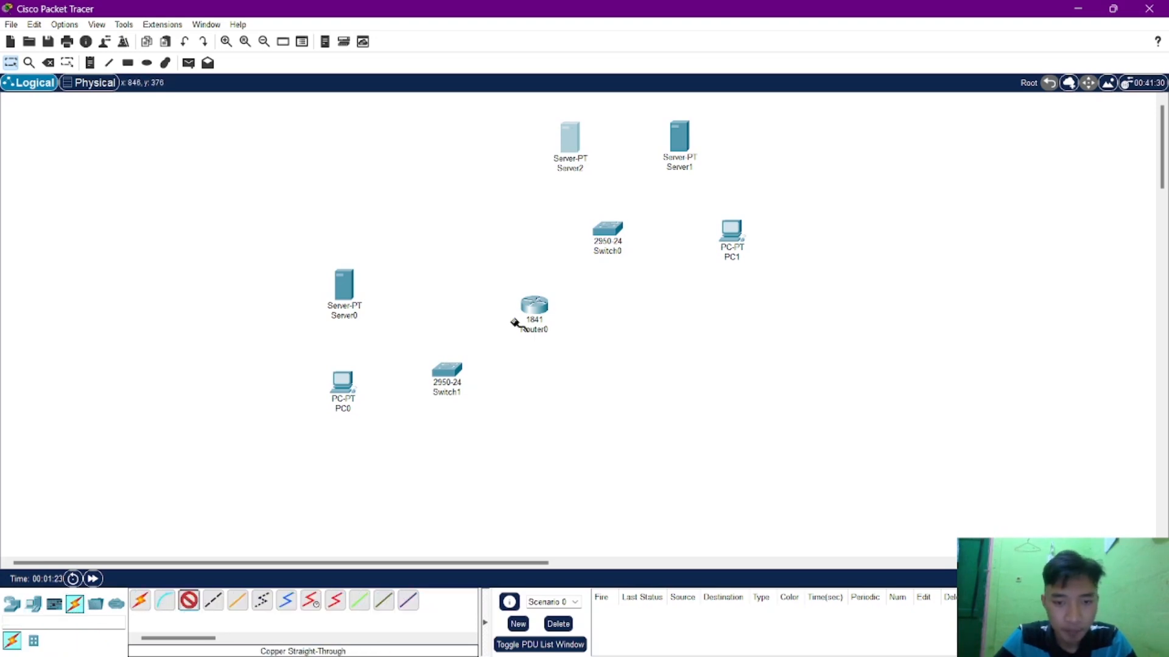
left_click(538, 308)
left_click(554, 341)
left_click(606, 231)
left_click(621, 250)
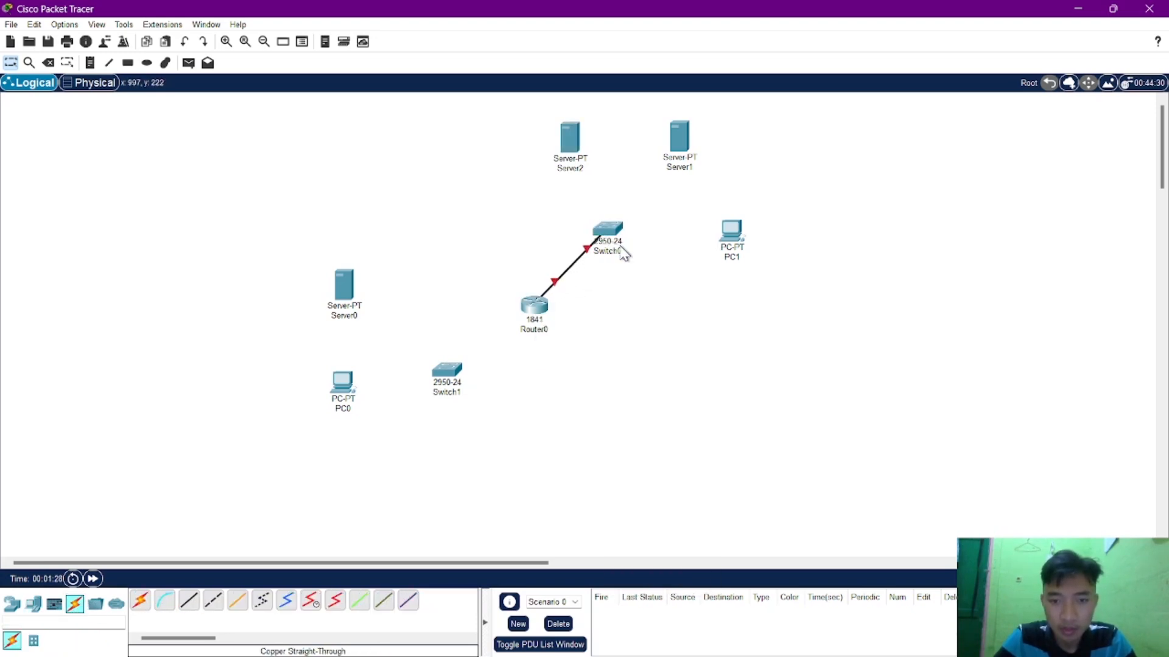
Connect Server2 to Switch0's FastEthernet0/2 port and Server1 to another Switch0 port, using copper straight-through cables.
left_click(188, 601)
left_click(584, 153)
left_click(602, 157)
left_click(605, 232)
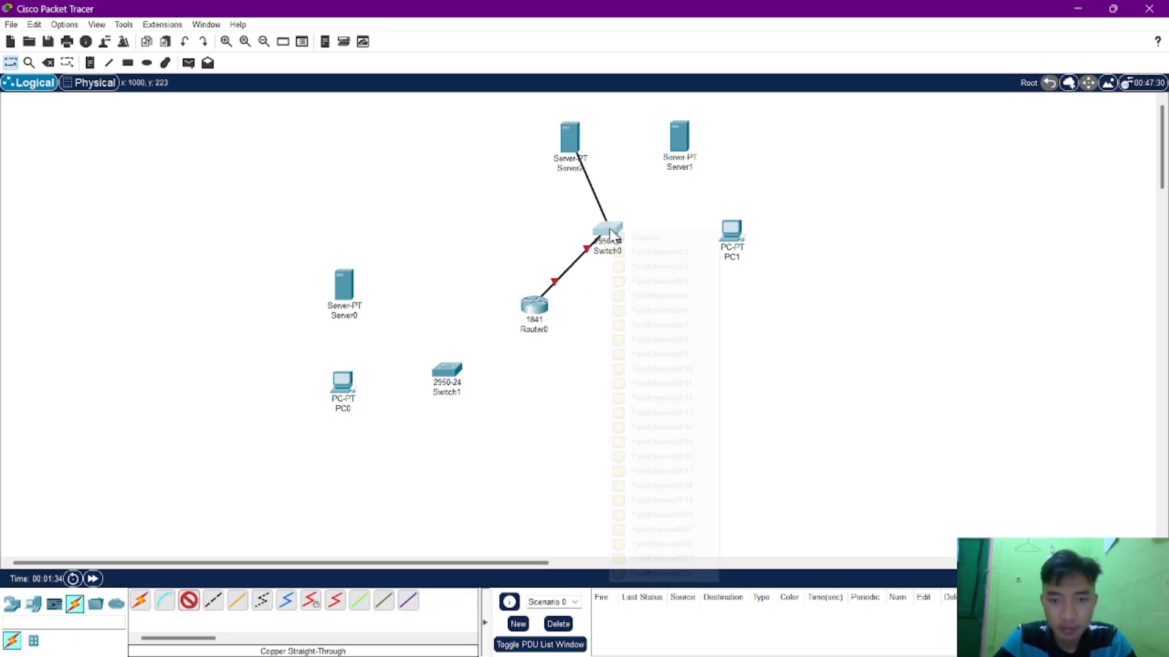
left_click(626, 250)
left_click(188, 601)
left_click(679, 137)
left_click(700, 146)
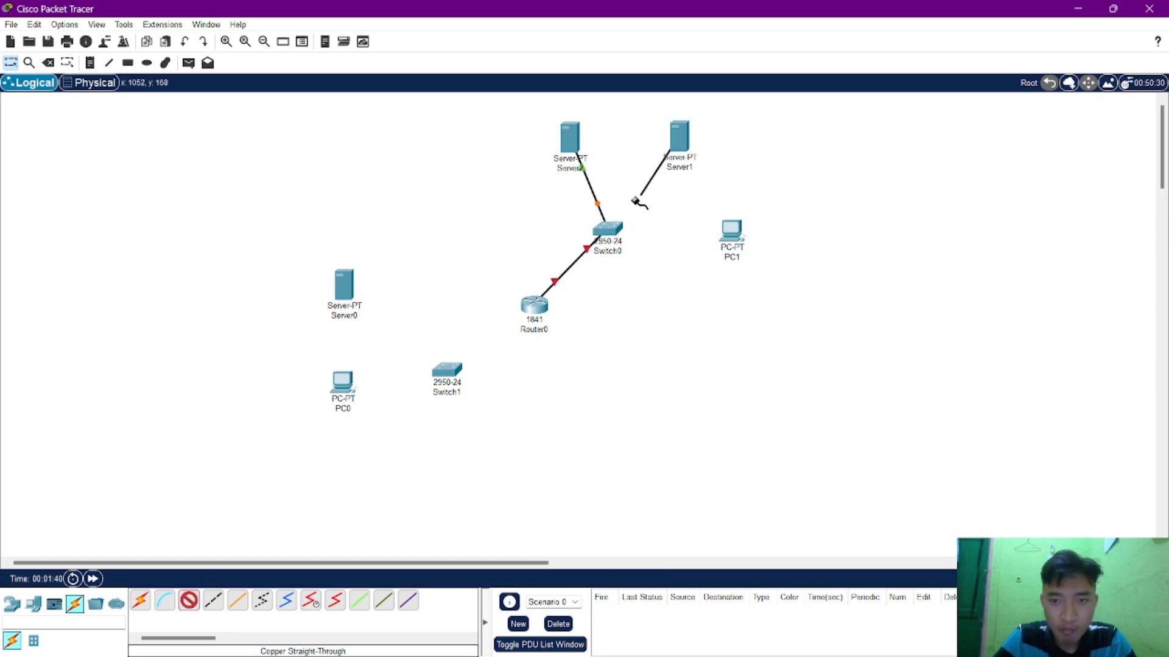
left_click(606, 230)
left_click(627, 250)
Connect PC1's FastEthernet0 port to a free FastEthernet port on Switch0 with a copper straight-through cable.
left_click(189, 601)
left_click(727, 234)
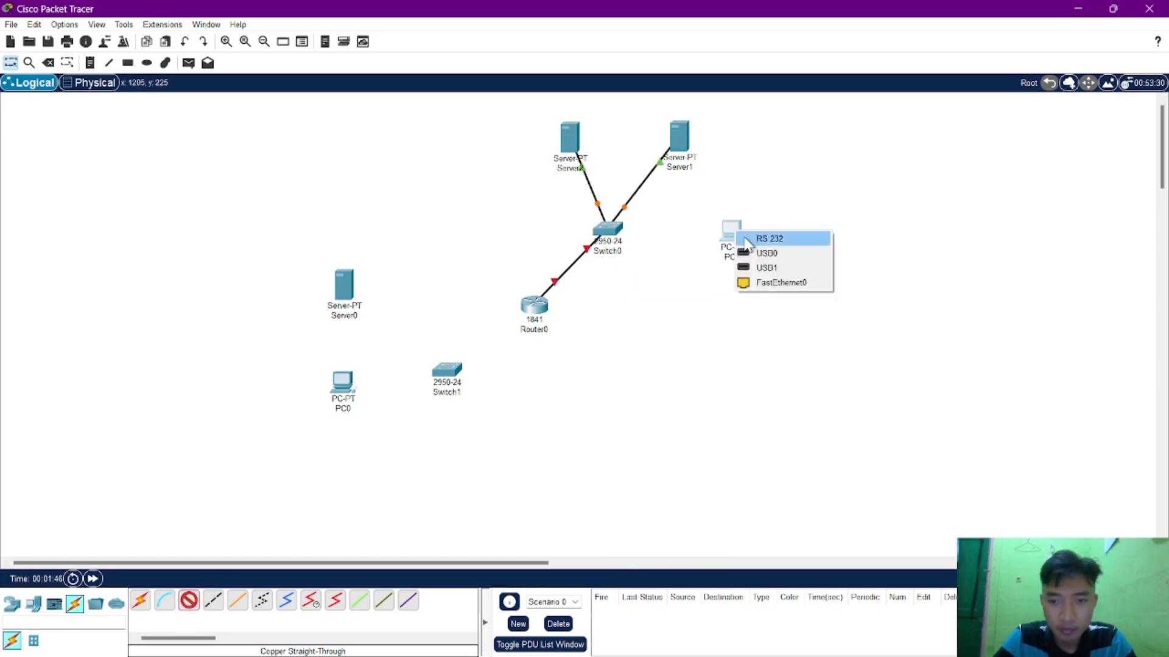
left_click(761, 282)
left_click(606, 230)
left_click(627, 261)
Connect Router0's remaining FastEthernet port to Switch1's FastEthernet0/1 port with a copper straight-through cable.
left_click(189, 600)
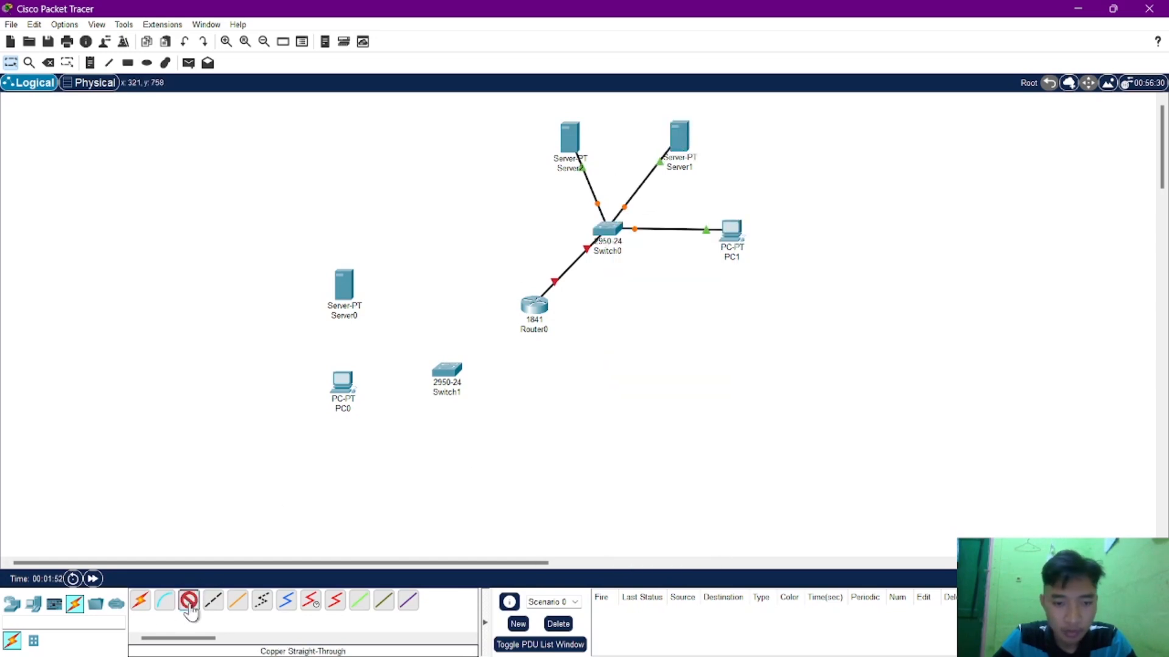
left_click(528, 304)
left_click(575, 342)
left_click(448, 372)
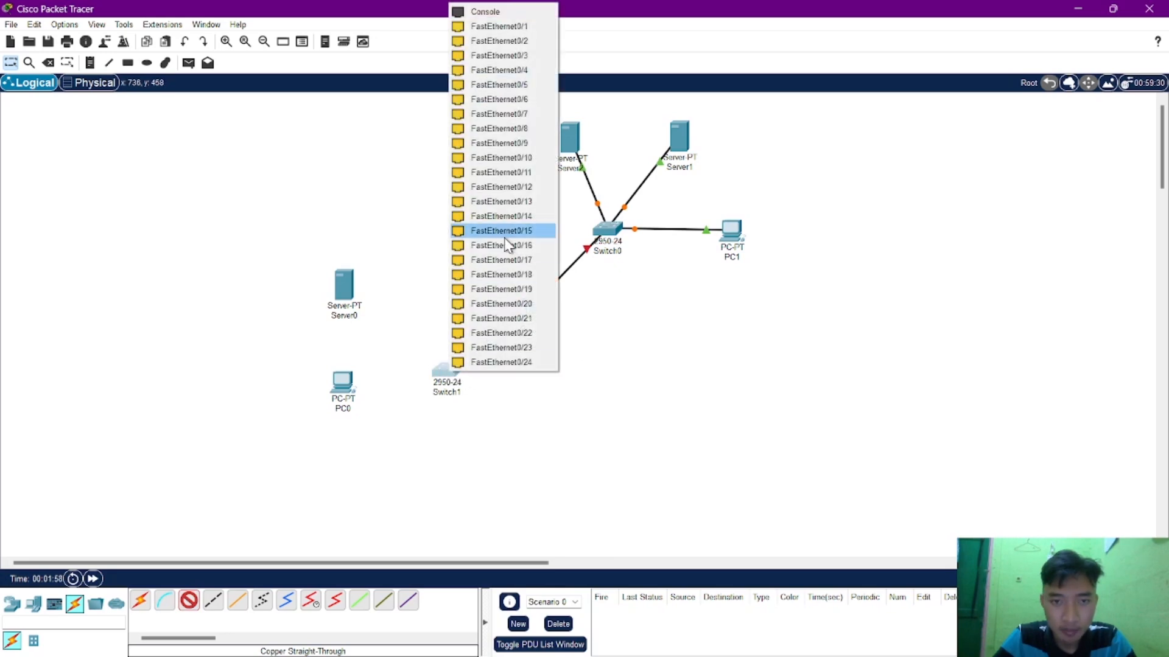
left_click(505, 229)
Connect Server0's FastEthernet0 port to Switch1's FastEthernet0/2 port with a copper straight-through cable.
left_click(189, 601)
left_click(346, 287)
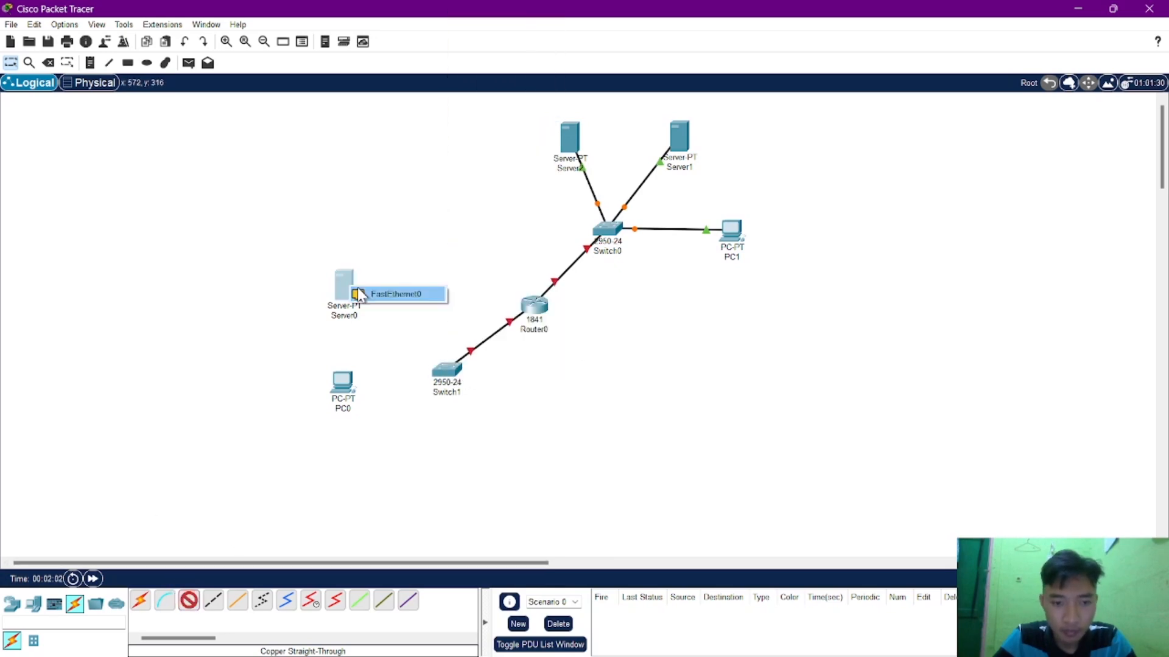
left_click(404, 298)
left_click(447, 370)
left_click(487, 40)
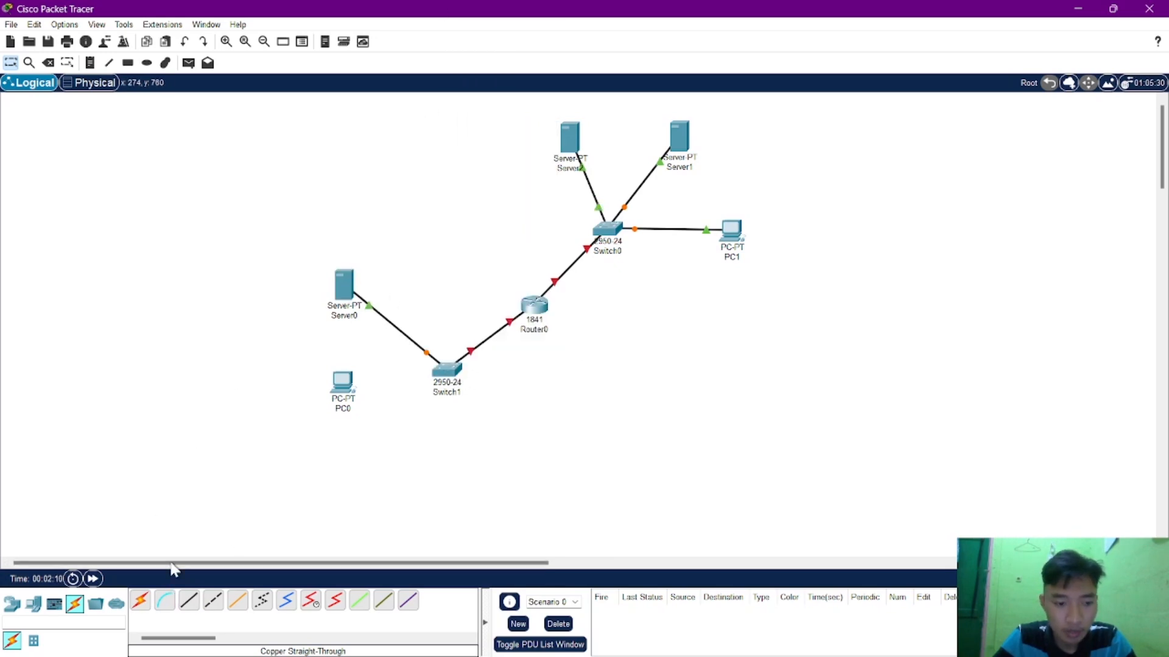
Connect PC0 to Switch1's FastEthernet0/3 port with a copper straight-through cable.
left_click(189, 601)
left_click(342, 382)
left_click(389, 438)
left_click(449, 370)
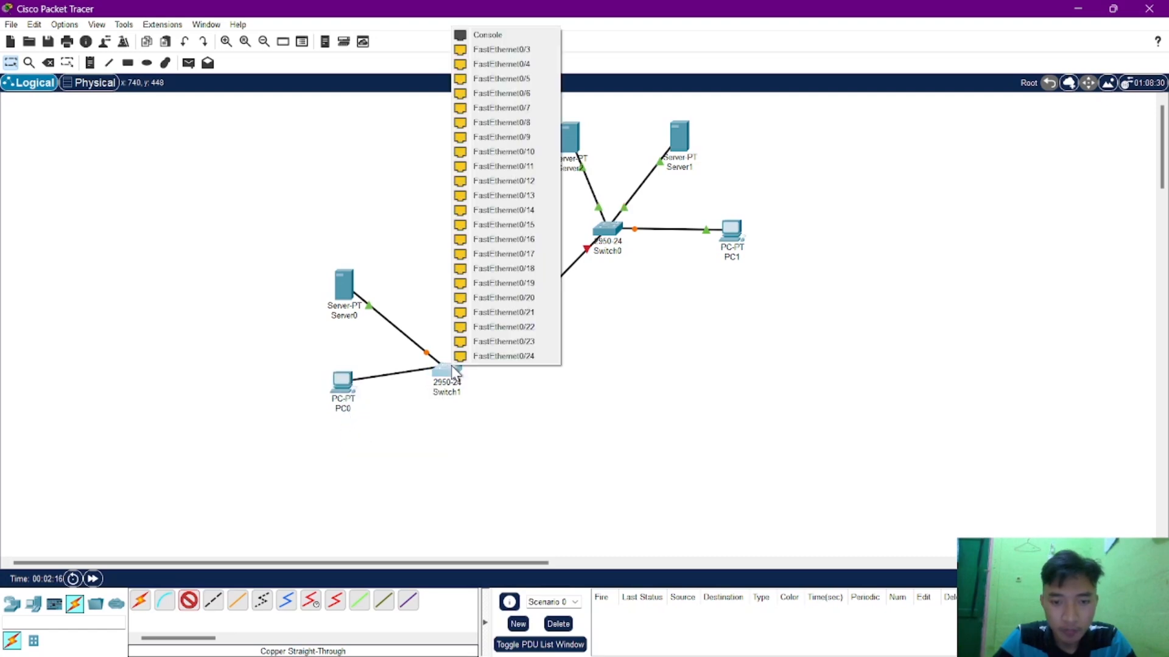
left_click(493, 49)
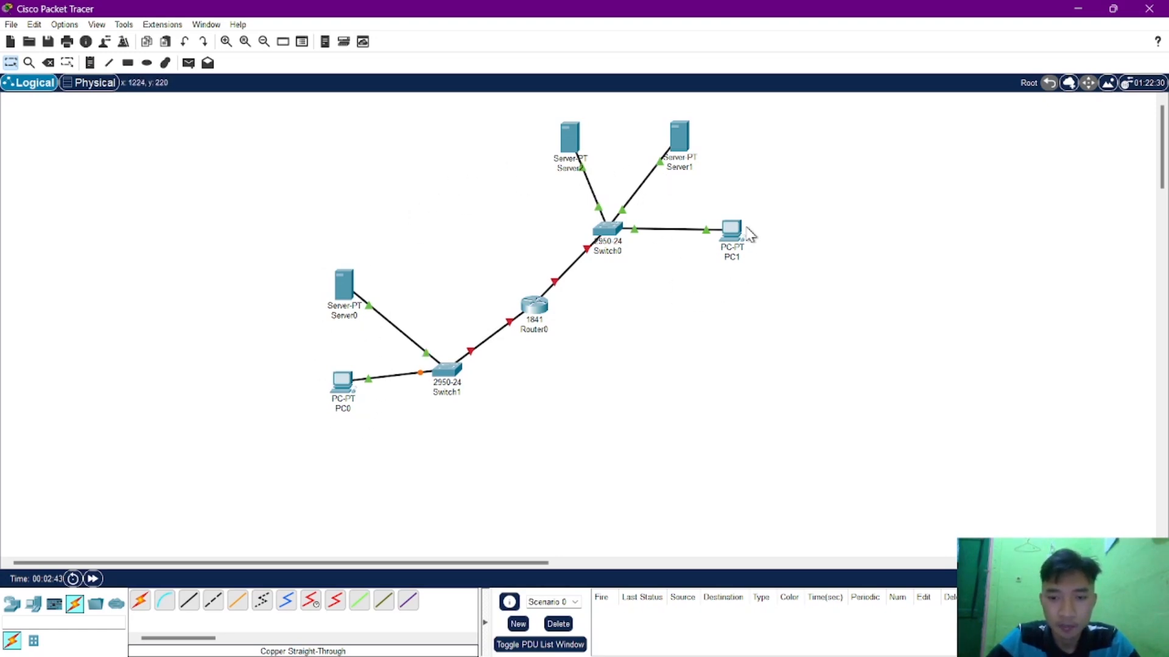
Write a text note to the left of Server2 listing the addresses 192.168.1.10 and 192.168.1.11 on separate lines.
left_click(90, 63)
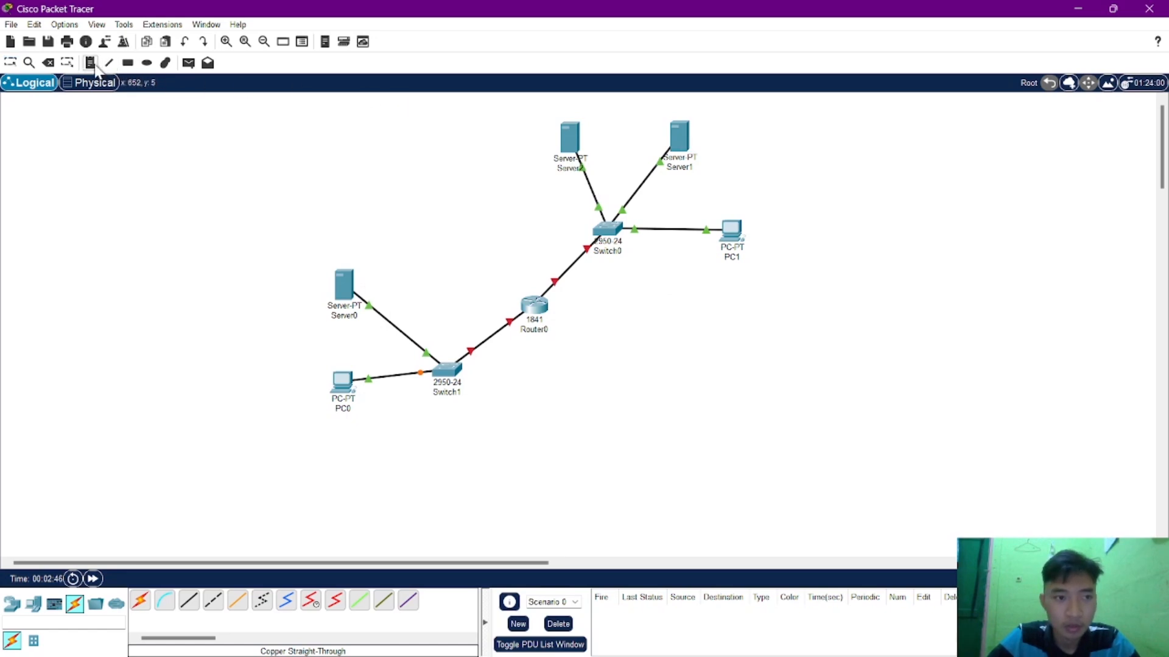
left_click(435, 123)
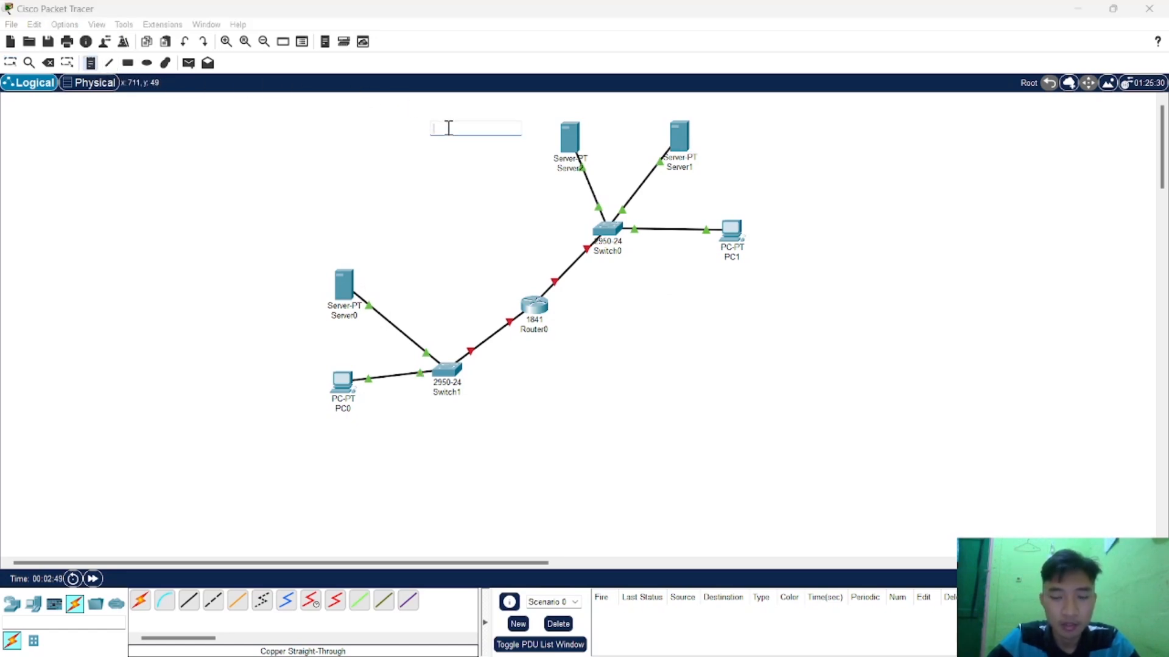
type("192.168.1.10")
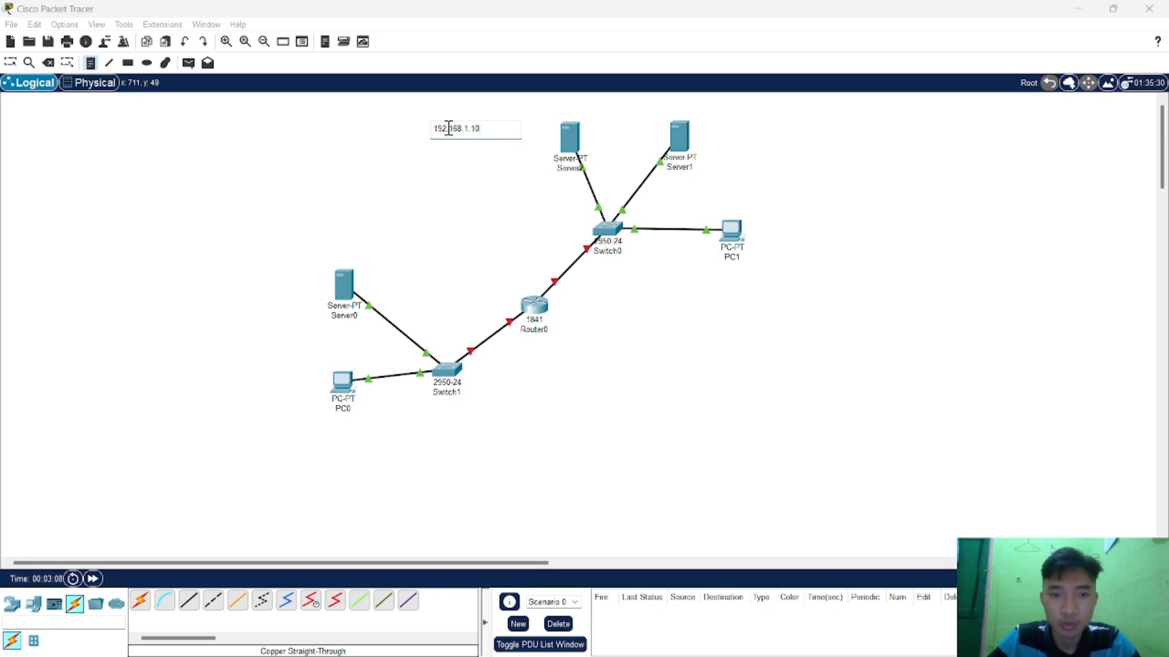
key("Return")
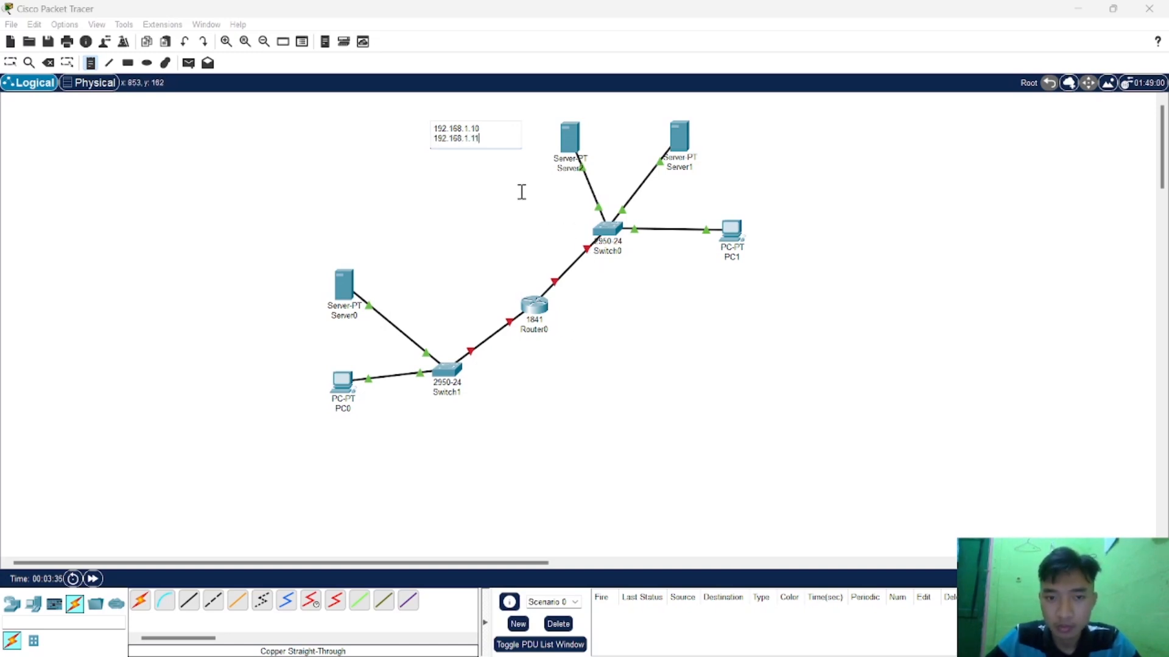
left_click(499, 165)
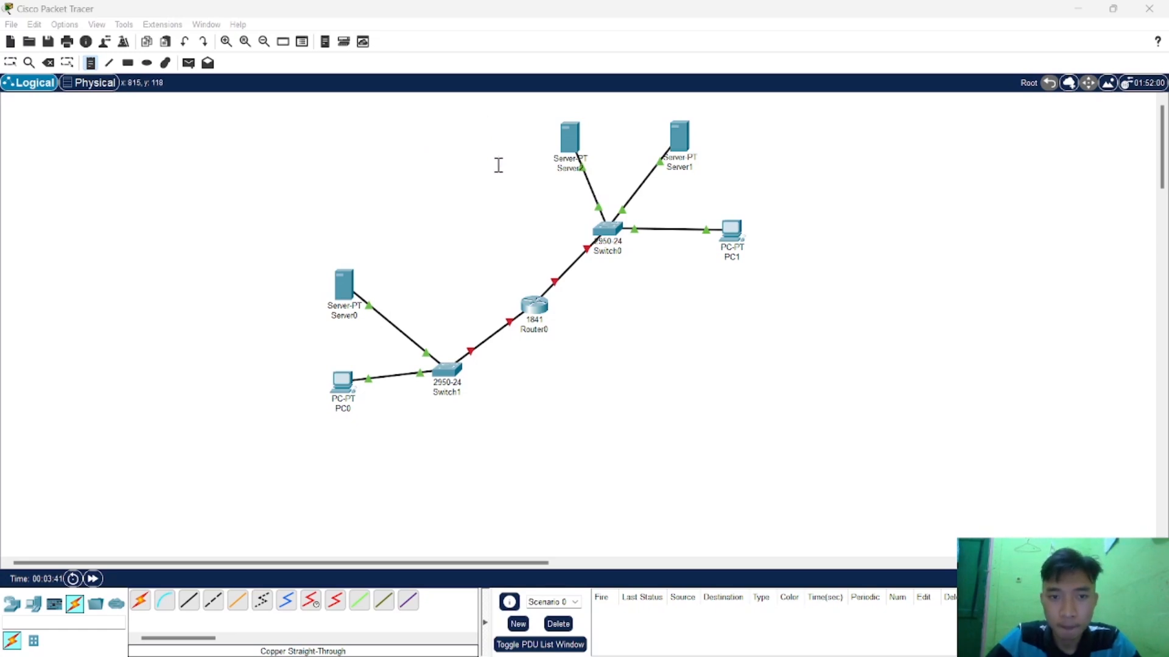
Add a text note listing 192.168.1.1 and 192.168.1.11 on separate lines, placed just beside Server2.
left_click(95, 62)
left_click(446, 138)
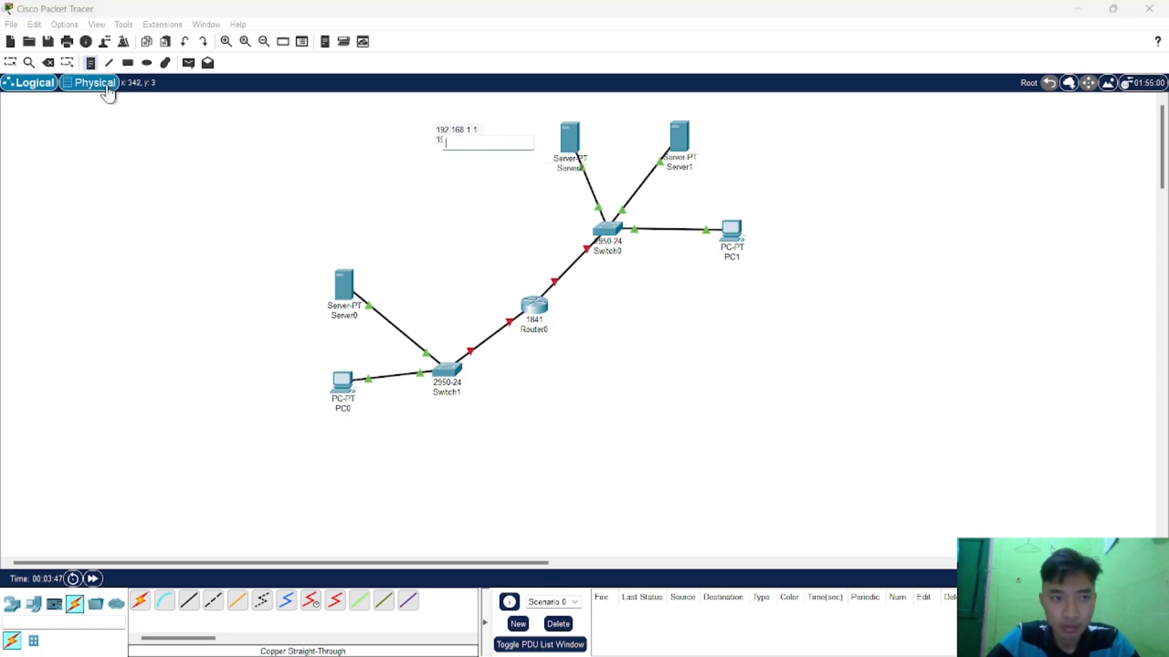
left_click(10, 62)
left_click_drag(468, 139, 518, 142)
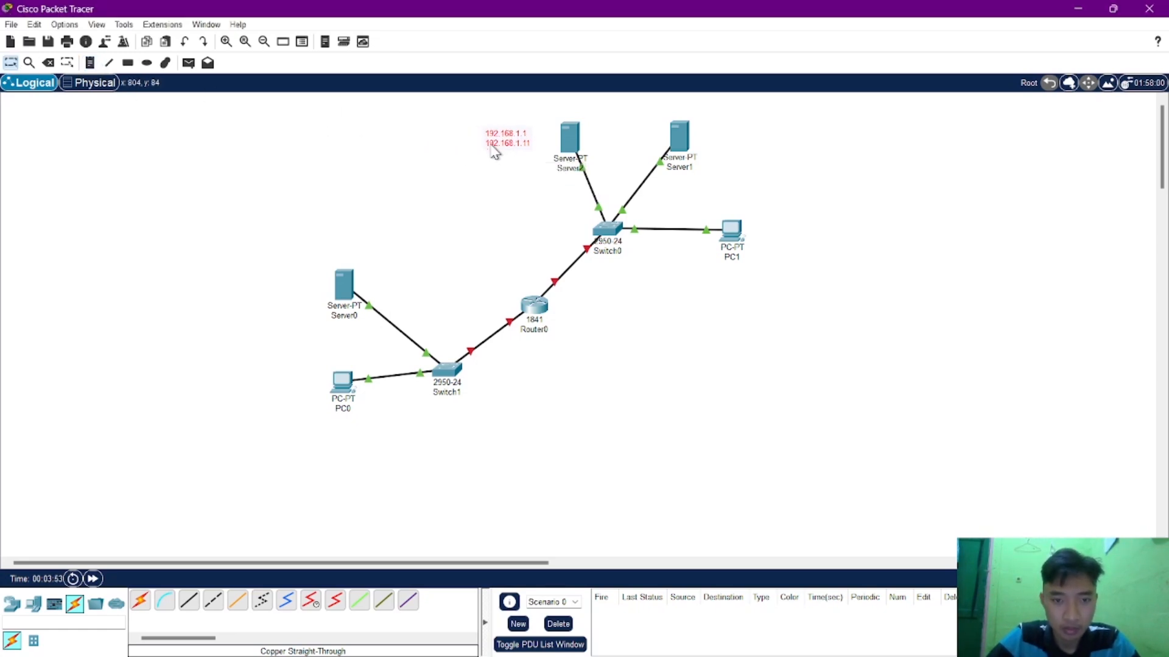
key("shift+v")
left_click(644, 253)
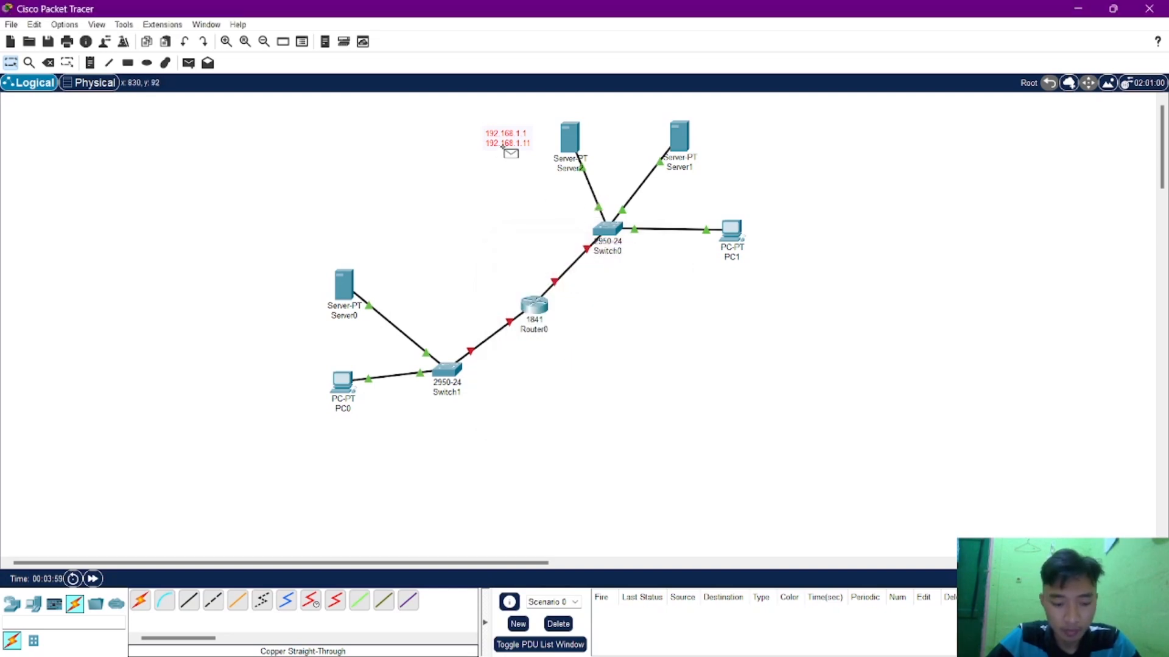
key("ctrl+v")
left_click(819, 196)
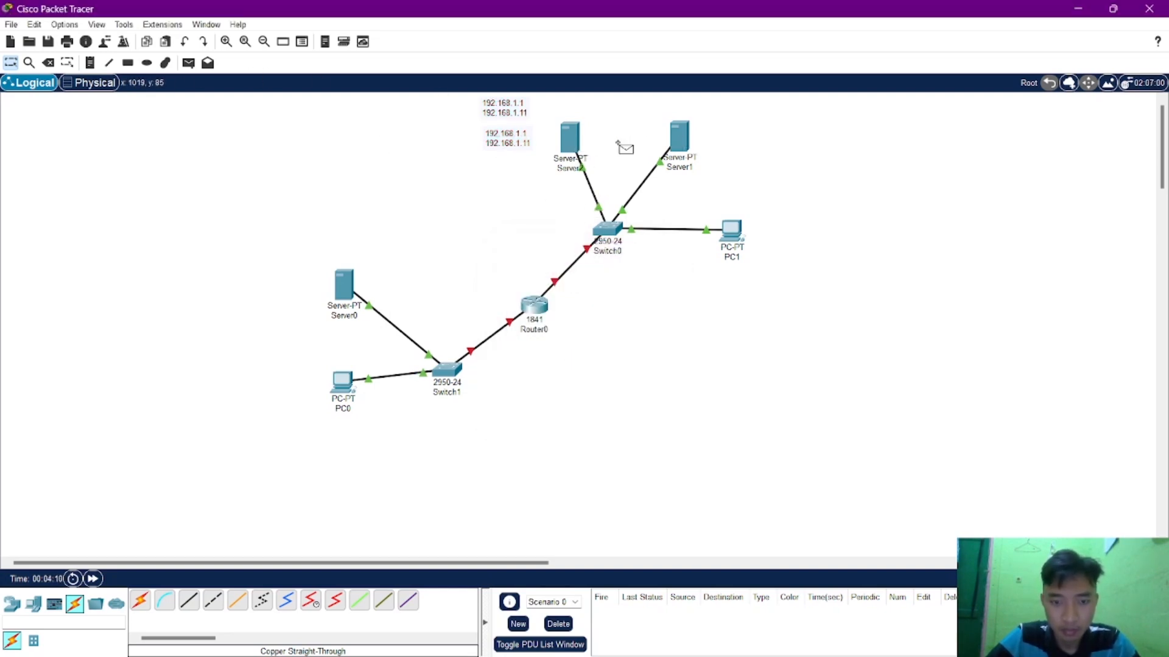
key("ctrl+z")
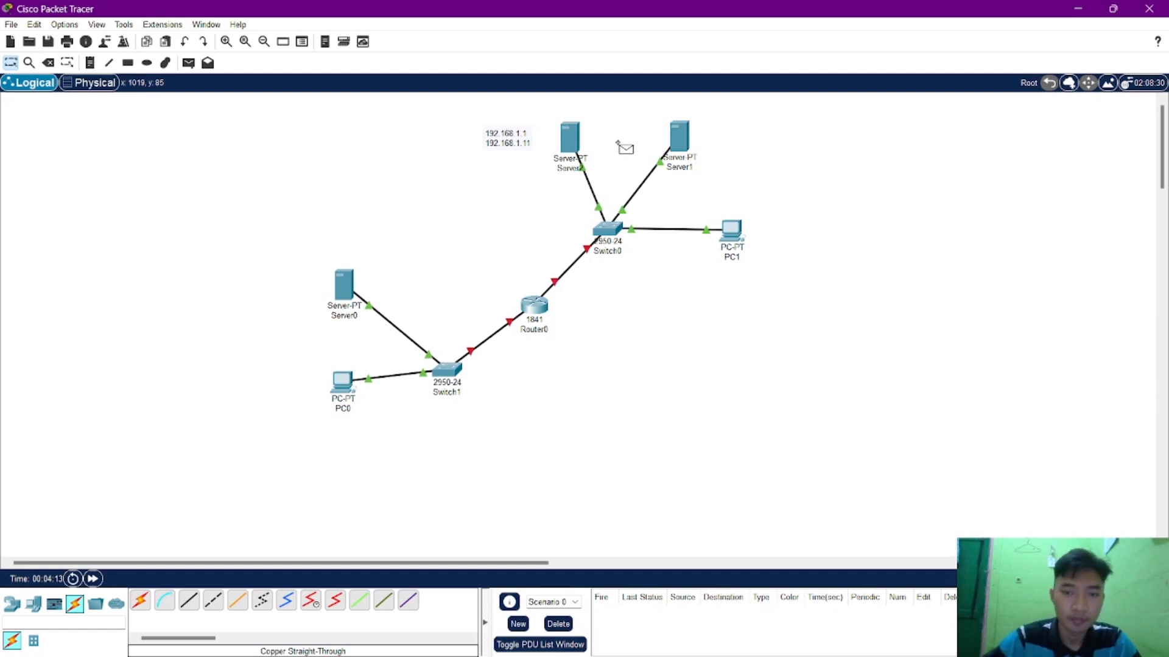
Prefix the second line of Server2's address note with "G :" so it reads G : 192.168.1.11.
left_click(11, 63)
left_click(504, 146)
left_click(483, 140)
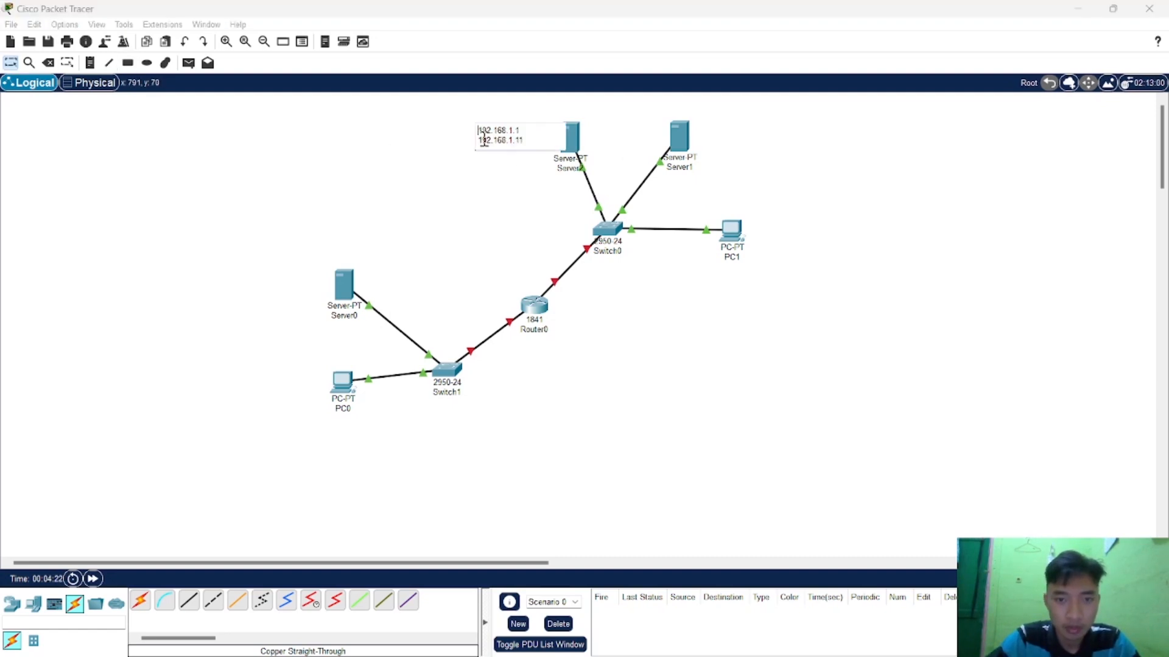
type("G :")
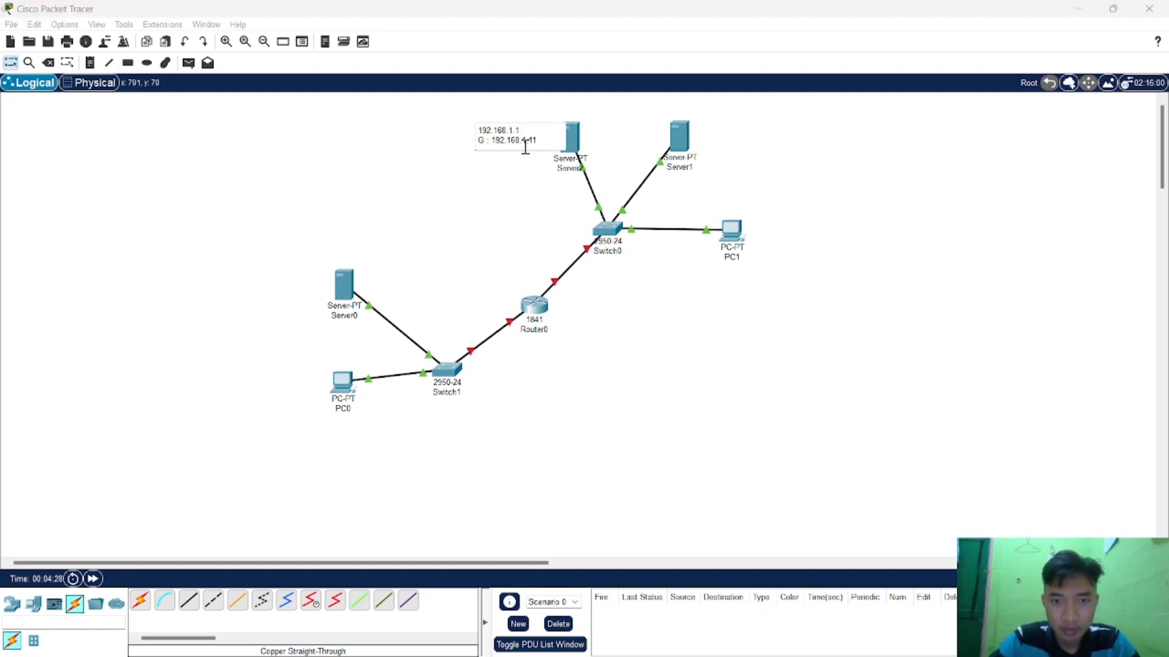
left_click(529, 188)
Copy Server2's address note and place one copy each beside Server1, PC1, Server0 and PC0.
left_click_drag(498, 140, 796, 240)
key("ctrl+v")
left_click_drag(491, 111, 280, 288)
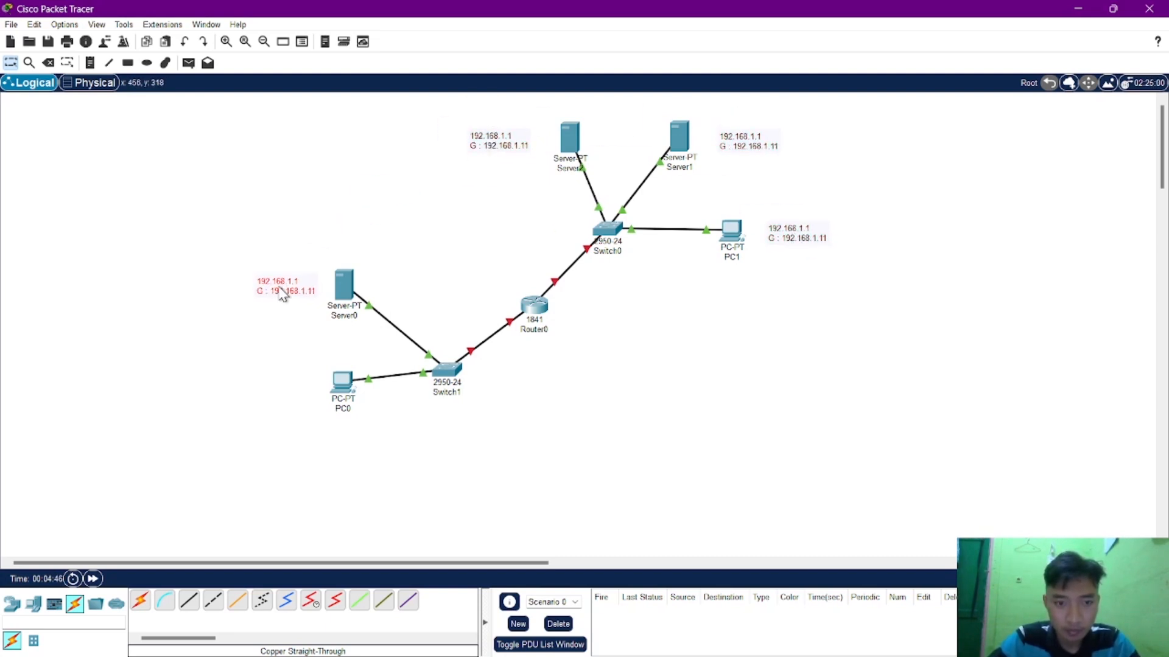
key("ctrl+v")
left_click_drag(483, 115, 271, 392)
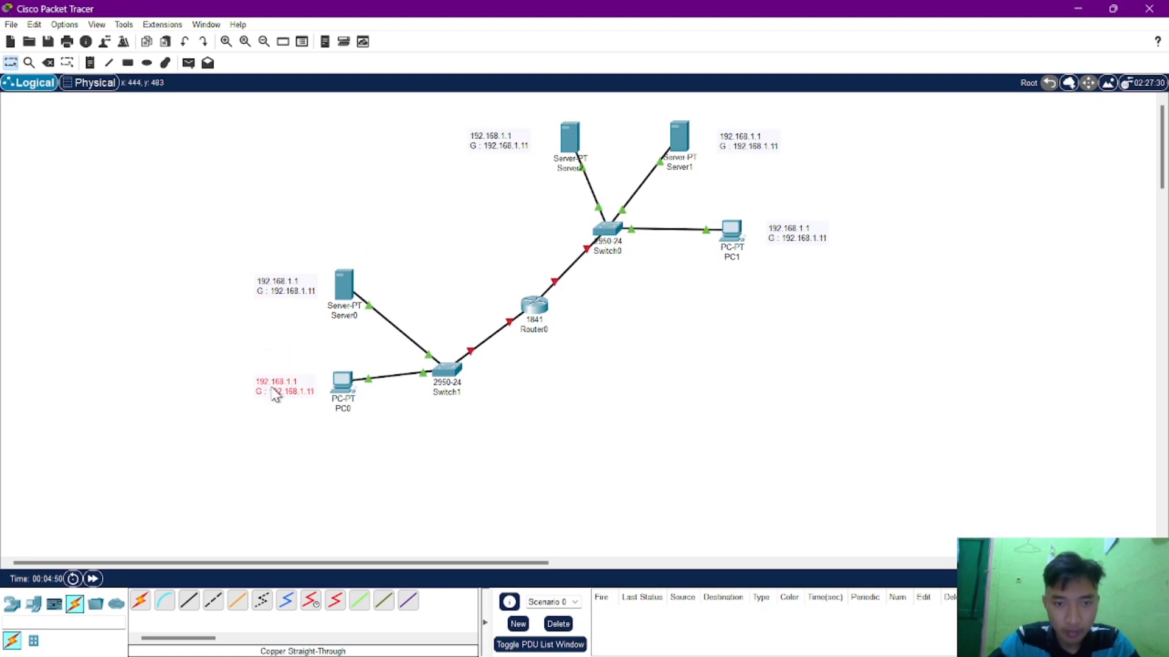
Change the first address line to 192.168.1.2 in Server1's note and to 192.168.1.3 in PC1's note.
double_click(733, 138)
type(".2")
double_click(807, 226)
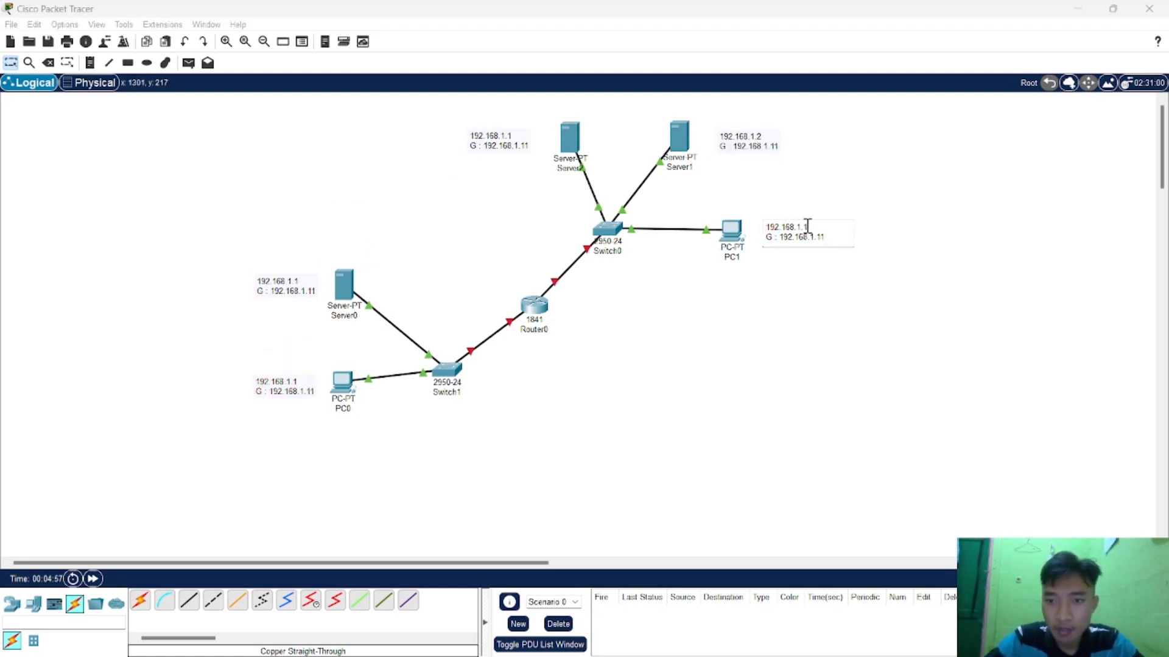
type("3")
left_click(882, 191)
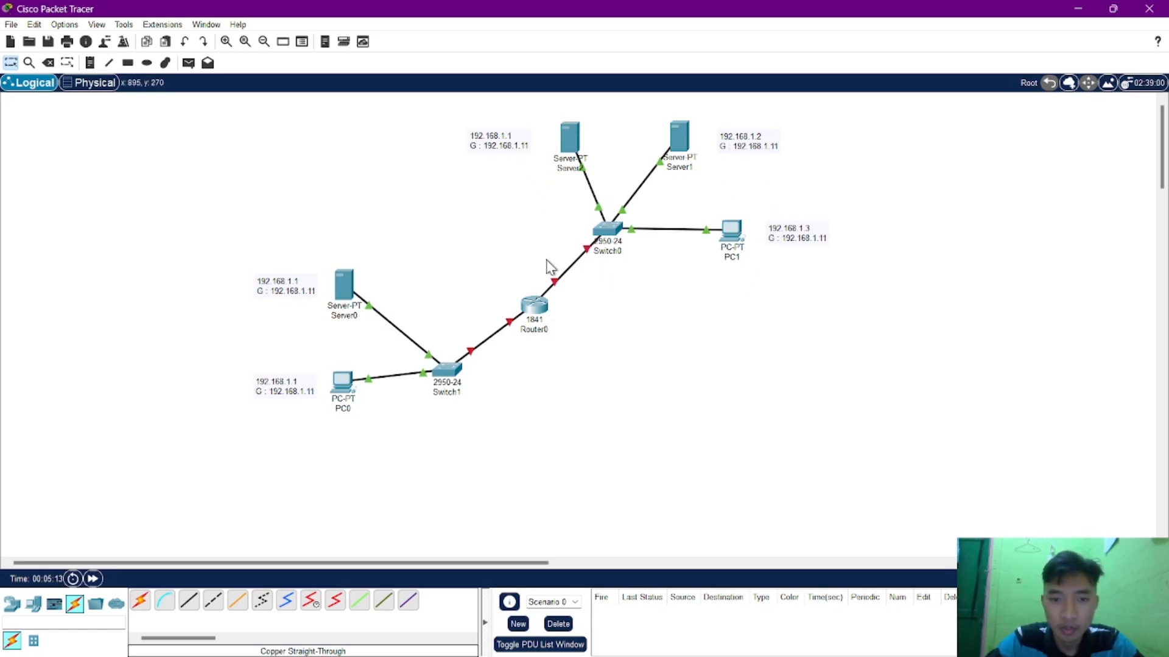
left_click(540, 307)
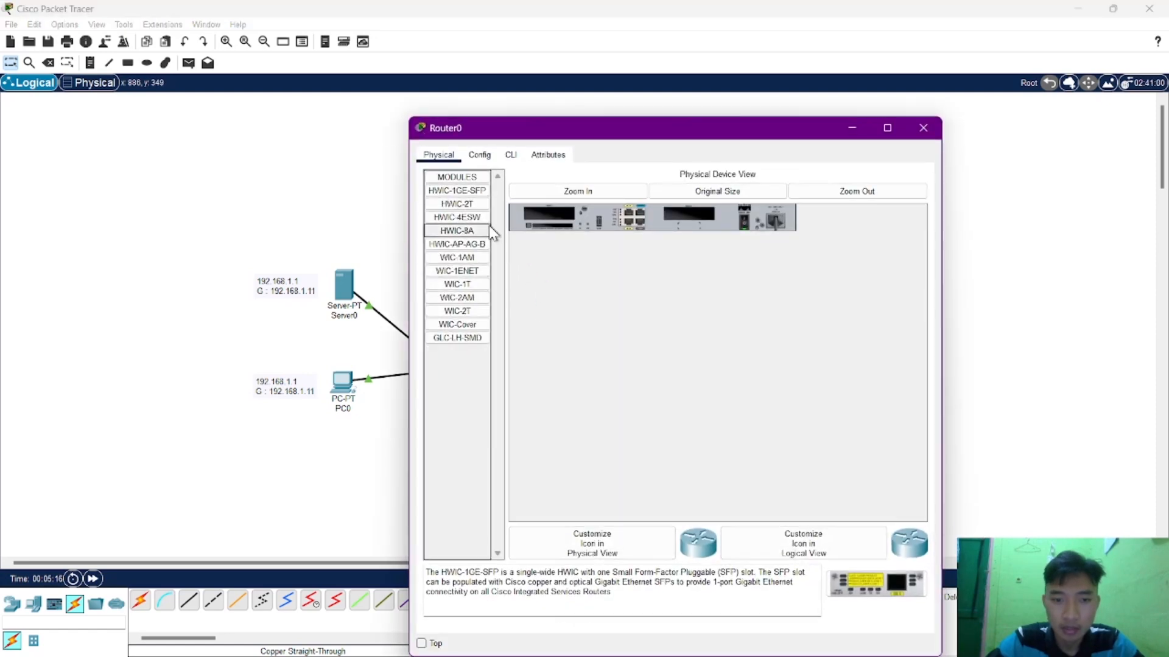
left_click(480, 156)
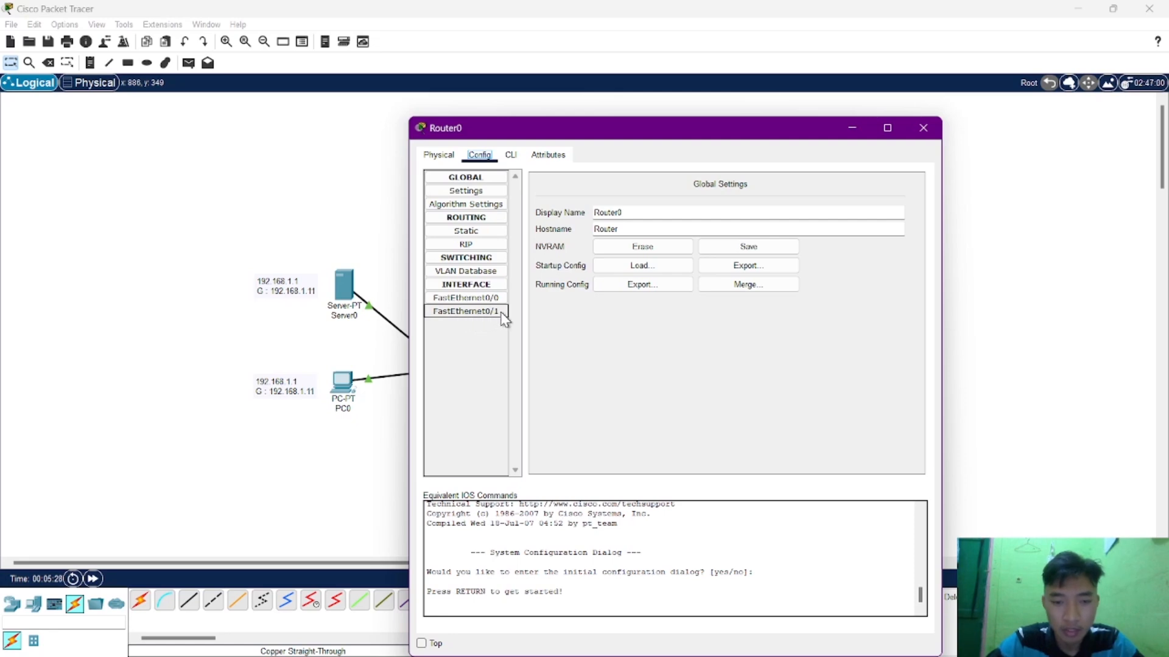
left_click(922, 135)
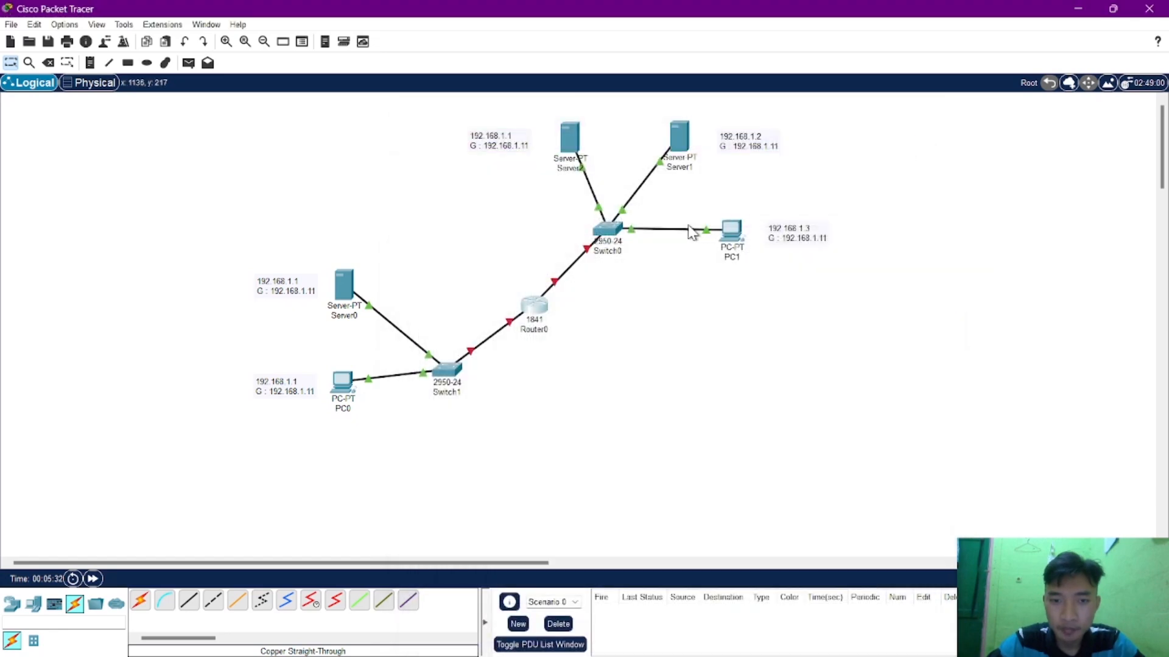
left_click(571, 142)
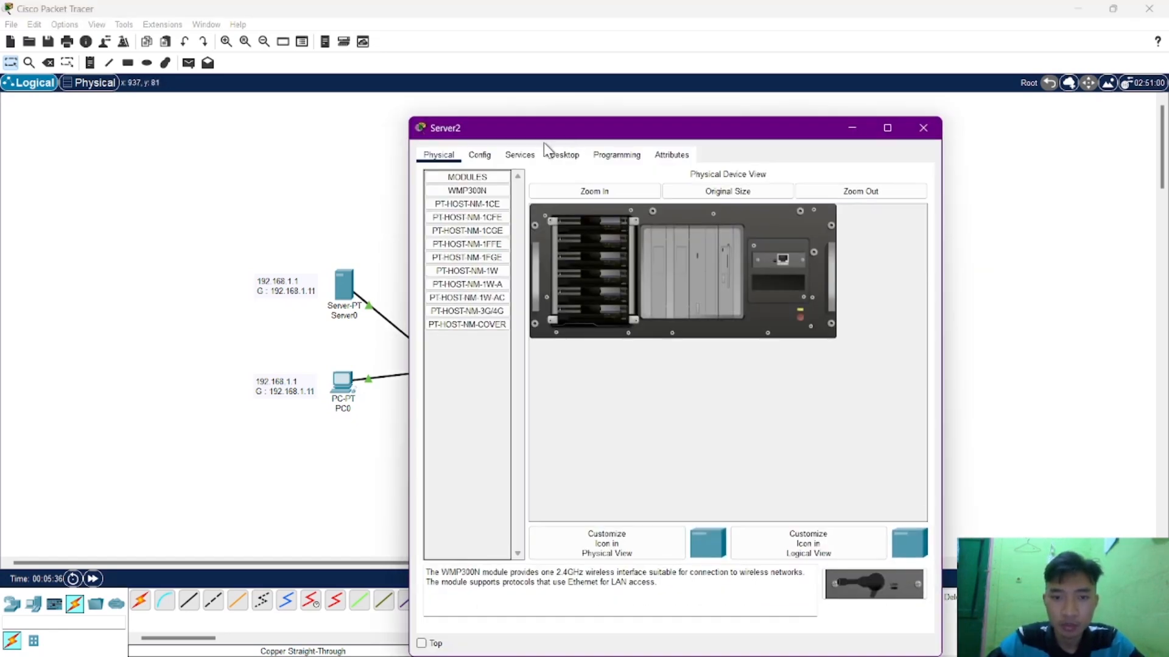
left_click(926, 133)
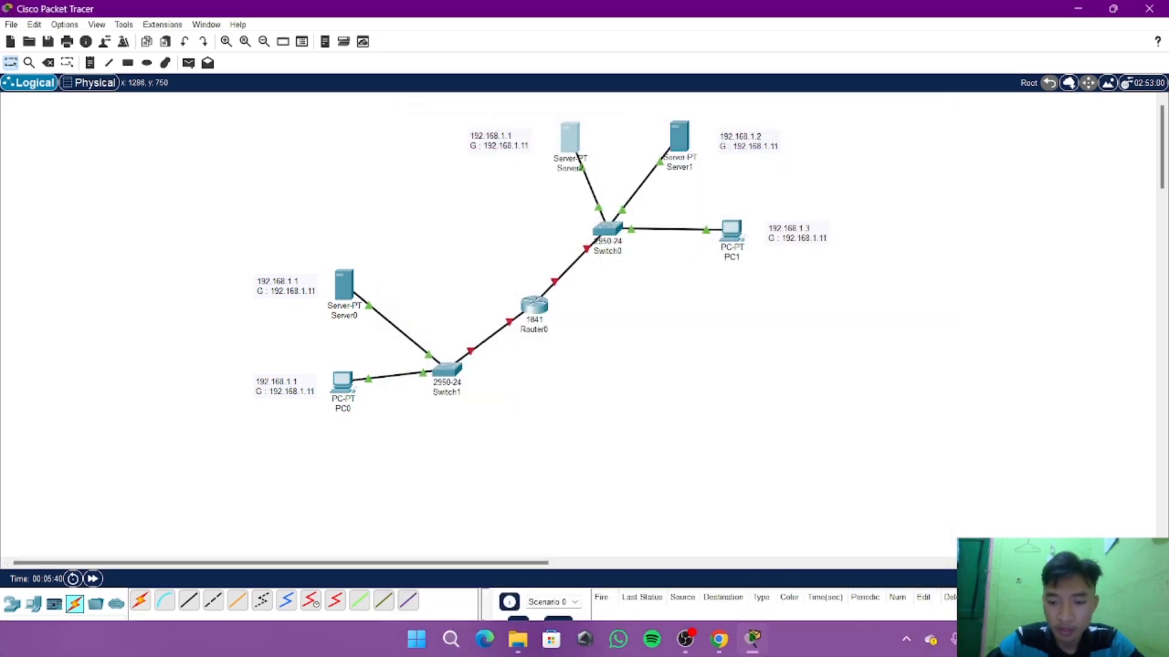
Check the server names in the task 4 diagram on the assignment page in Chrome, and rename Server1 to DNS in Packet Tracer.
left_click(719, 639)
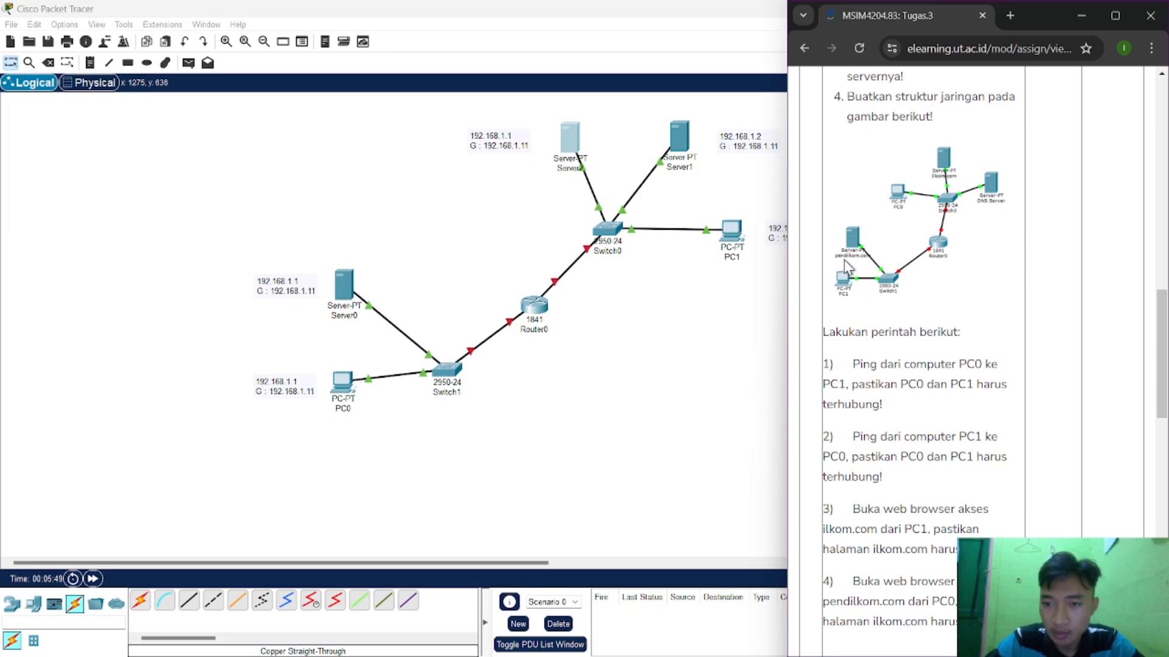
scroll(848, 267, "up", 10)
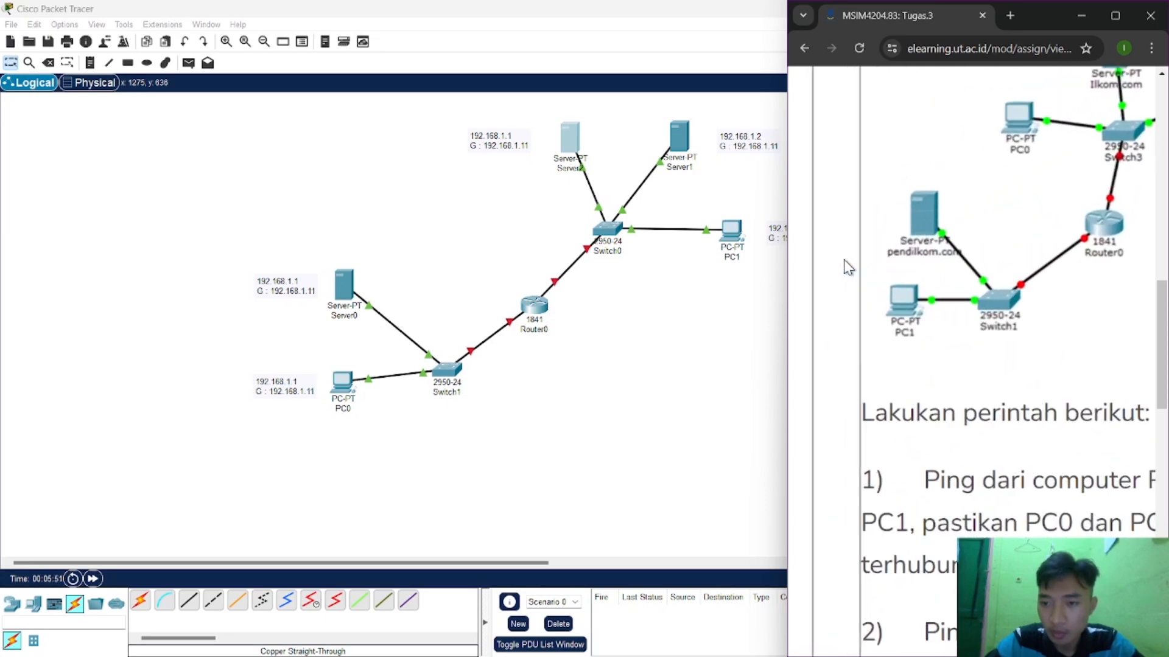
scroll(848, 266, "down", 3)
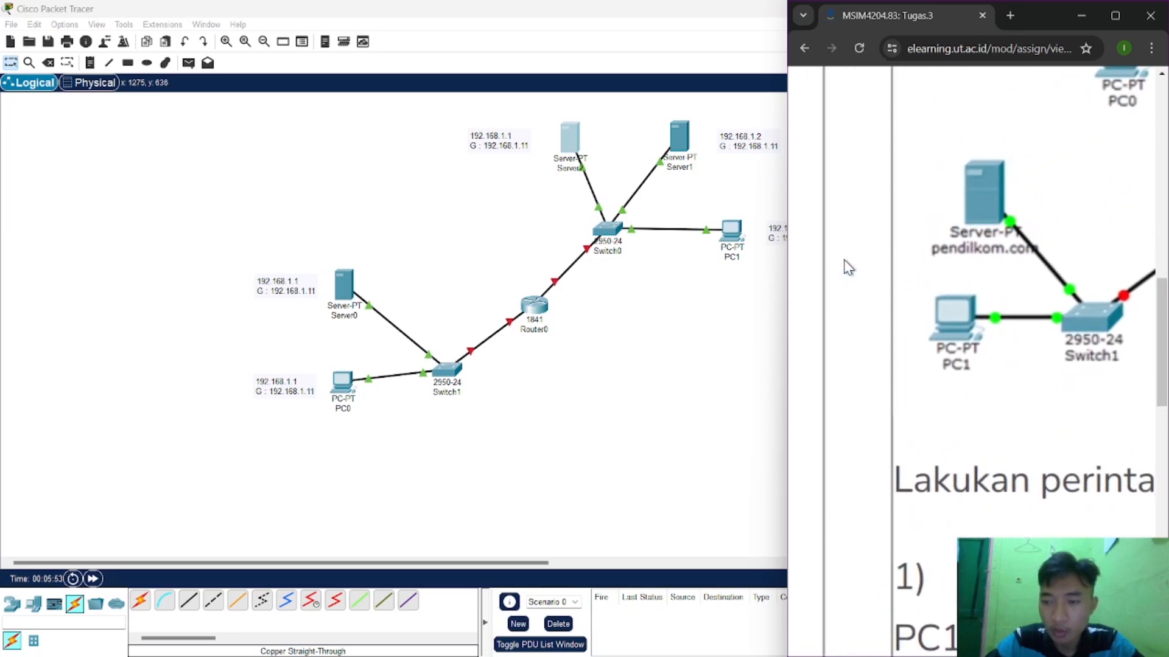
scroll(848, 266, "down", 5)
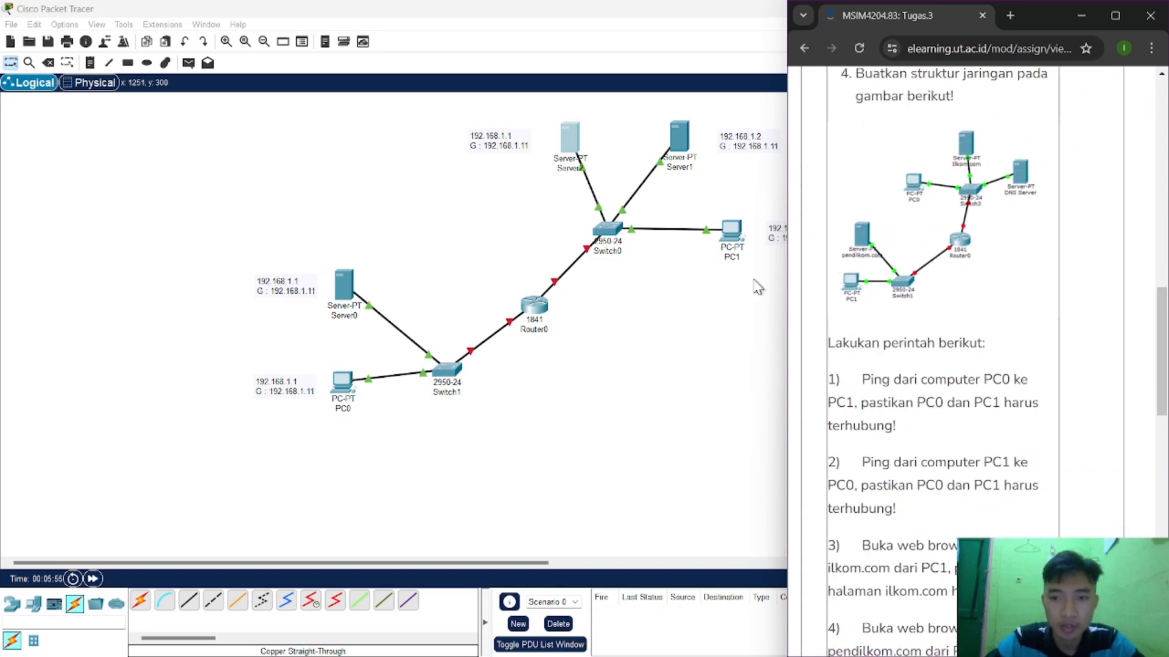
left_click(704, 332)
left_click(689, 168)
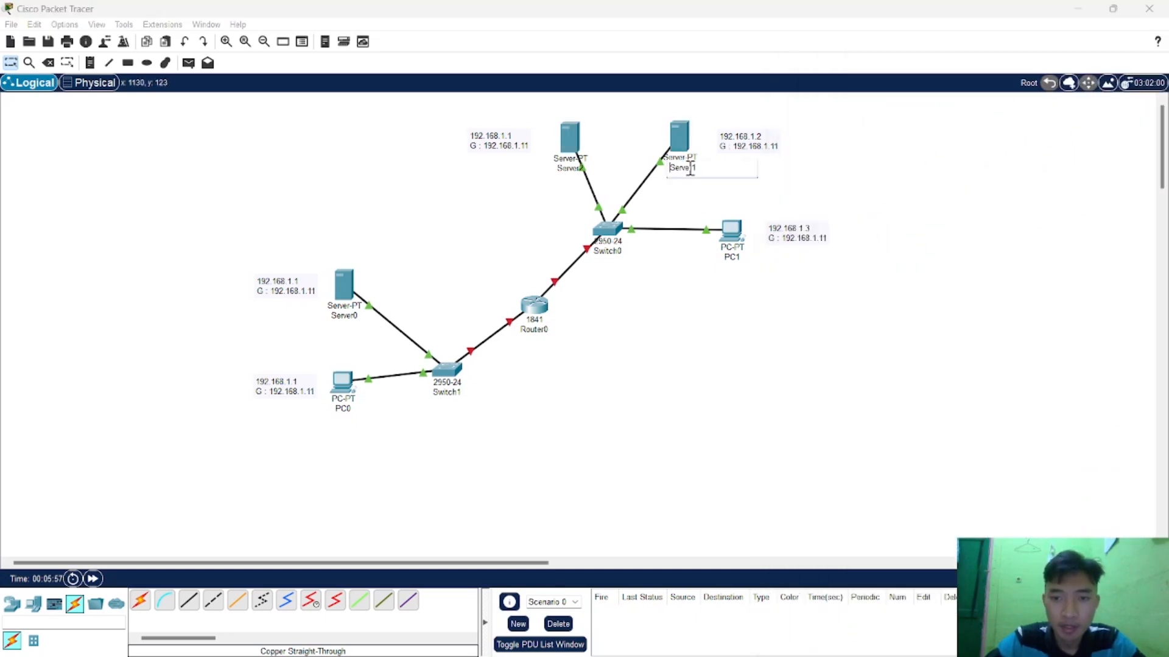
left_click_drag(698, 167, 665, 174)
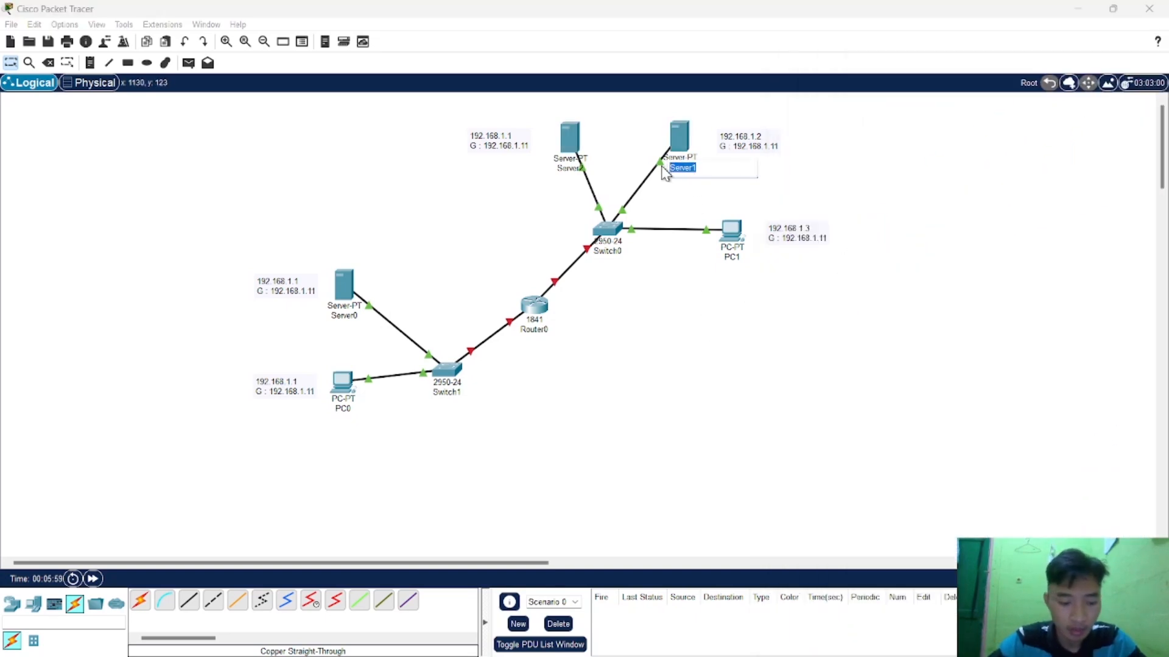
type("DNS")
Rename Server2 to ilkom.com.
left_click(563, 169)
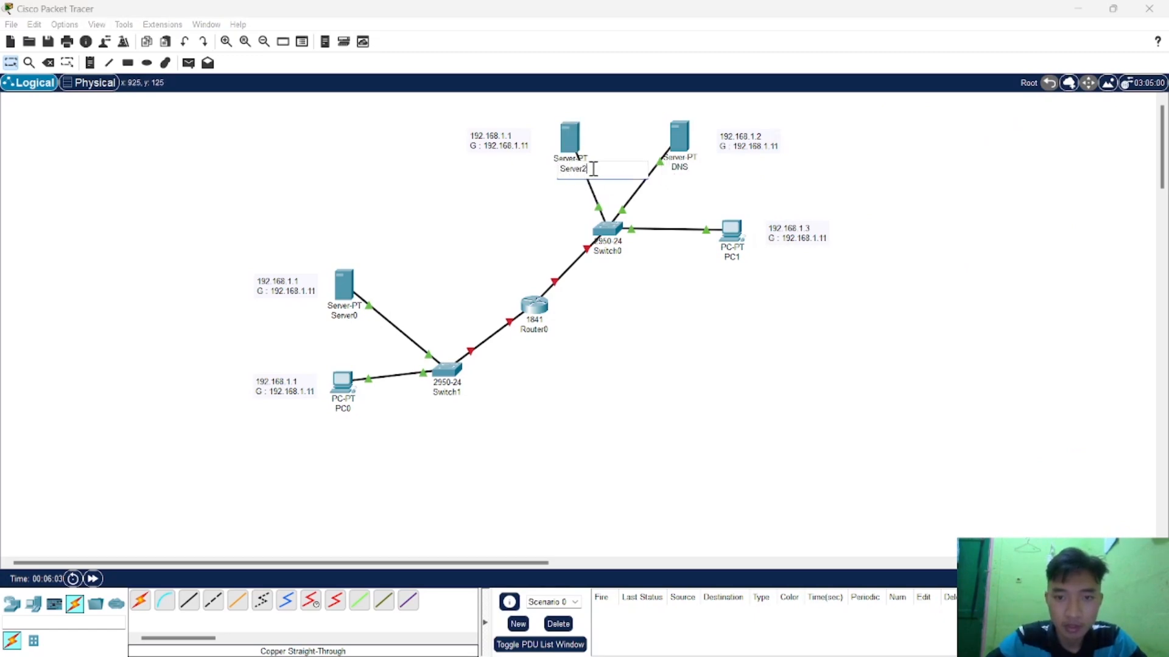
left_click_drag(590, 165, 540, 172)
type("ilkom.com")
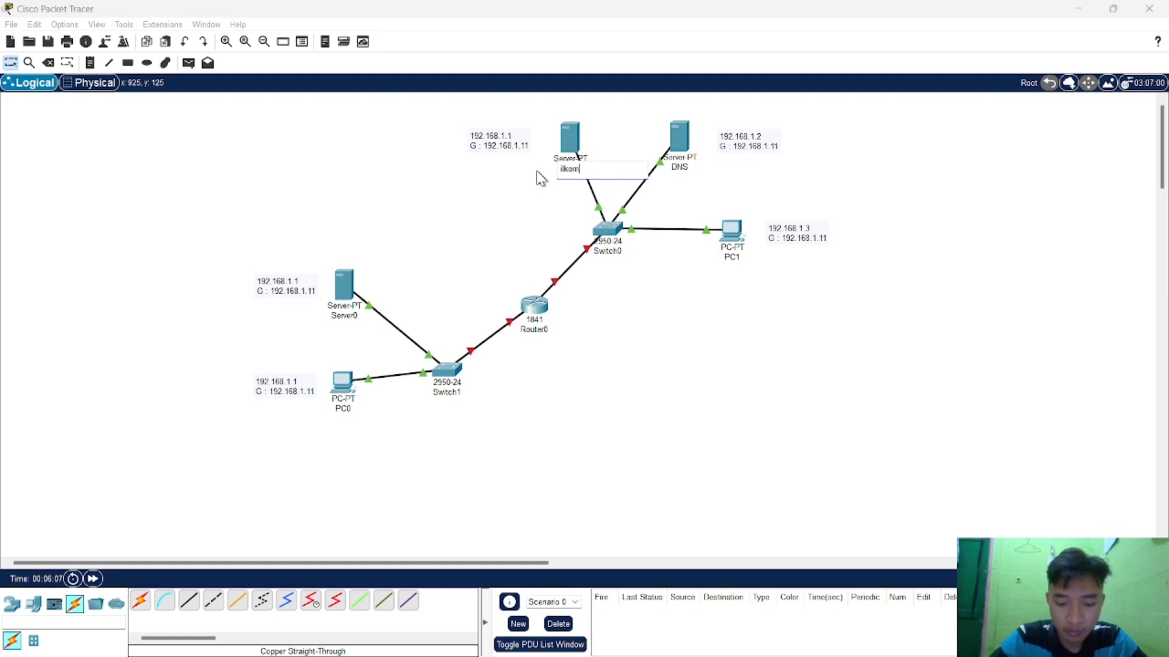
Rename Server0, the server connected to Switch1, to pendilkom.com.
left_click(357, 316)
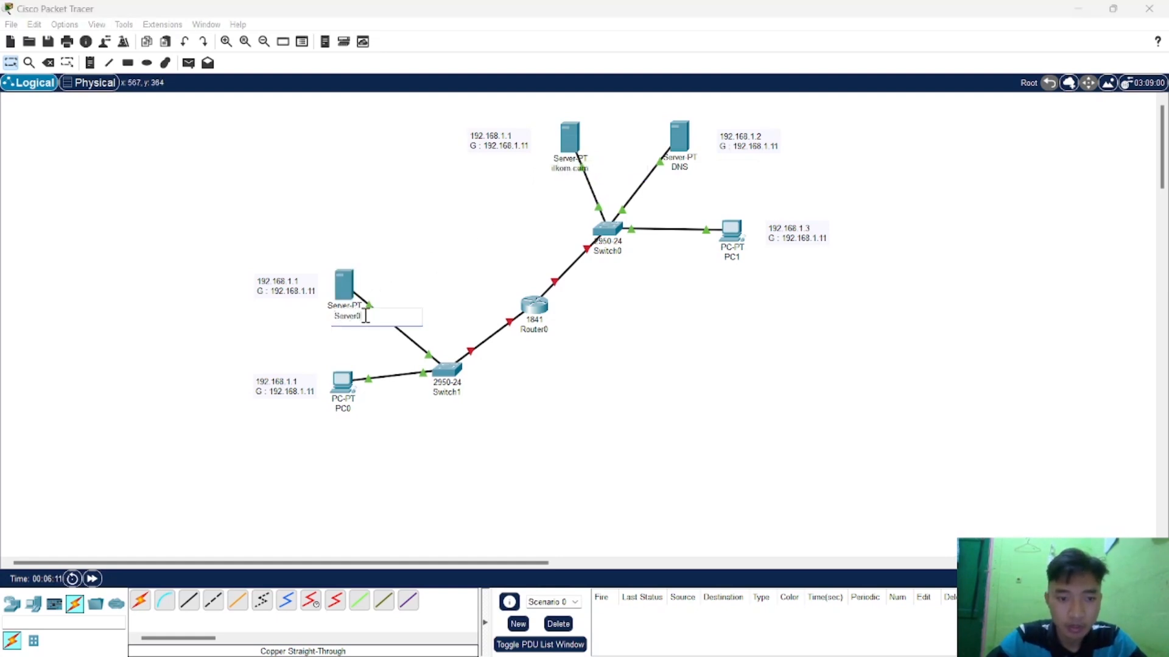
left_click_drag(365, 315, 311, 318)
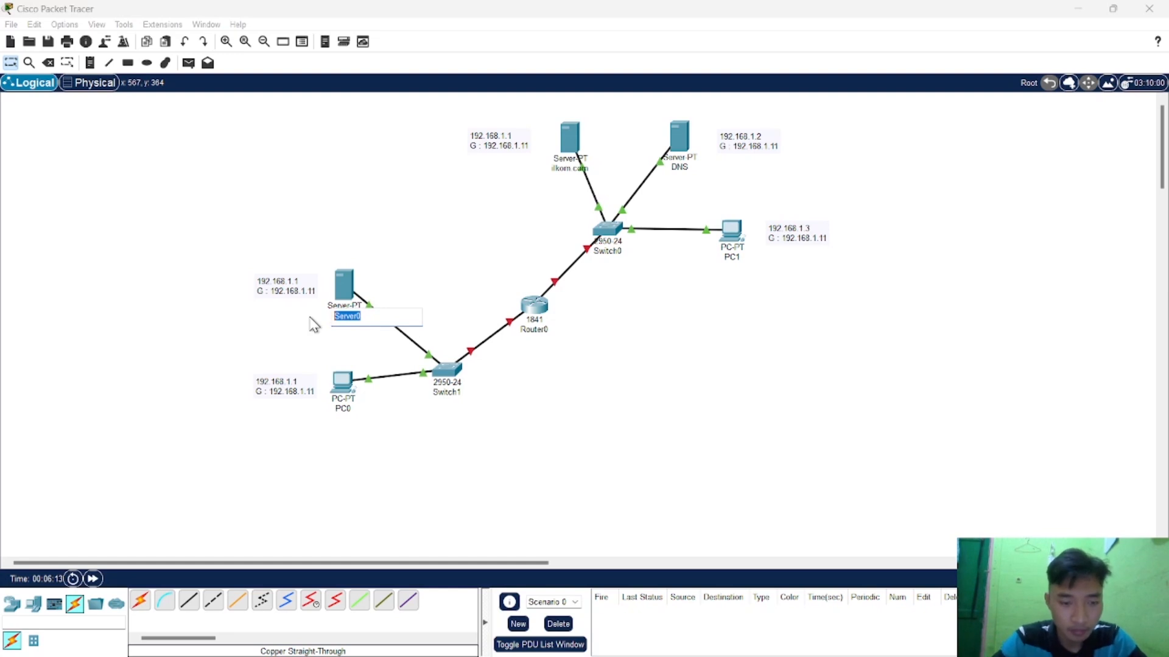
type("pend")
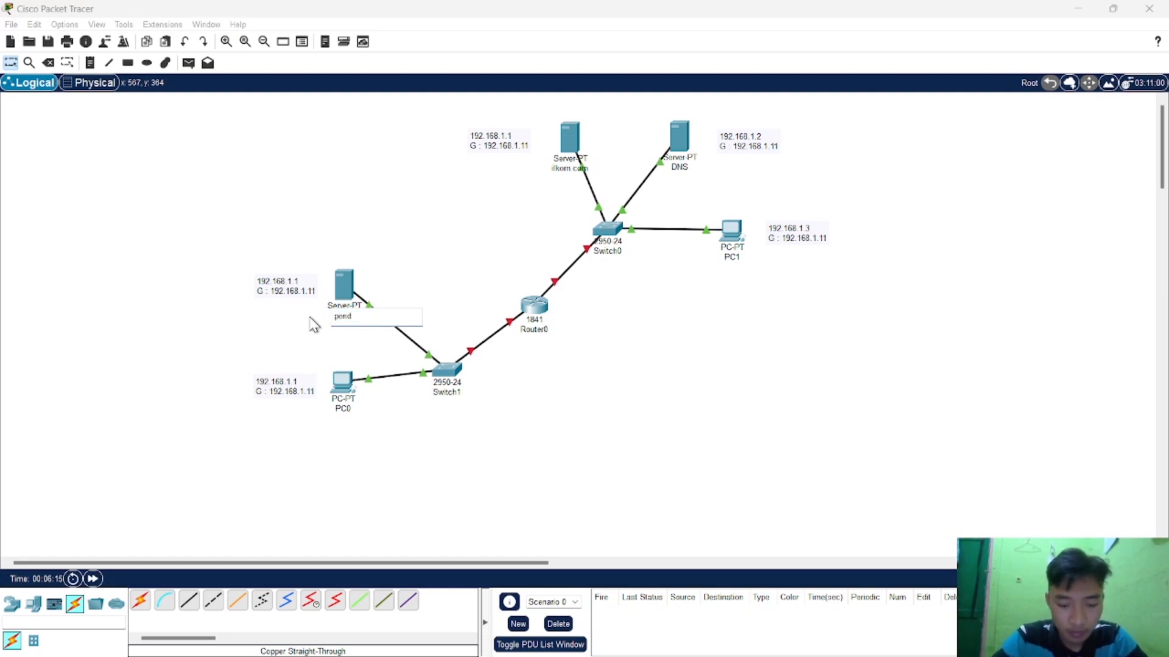
type("ilkom.com")
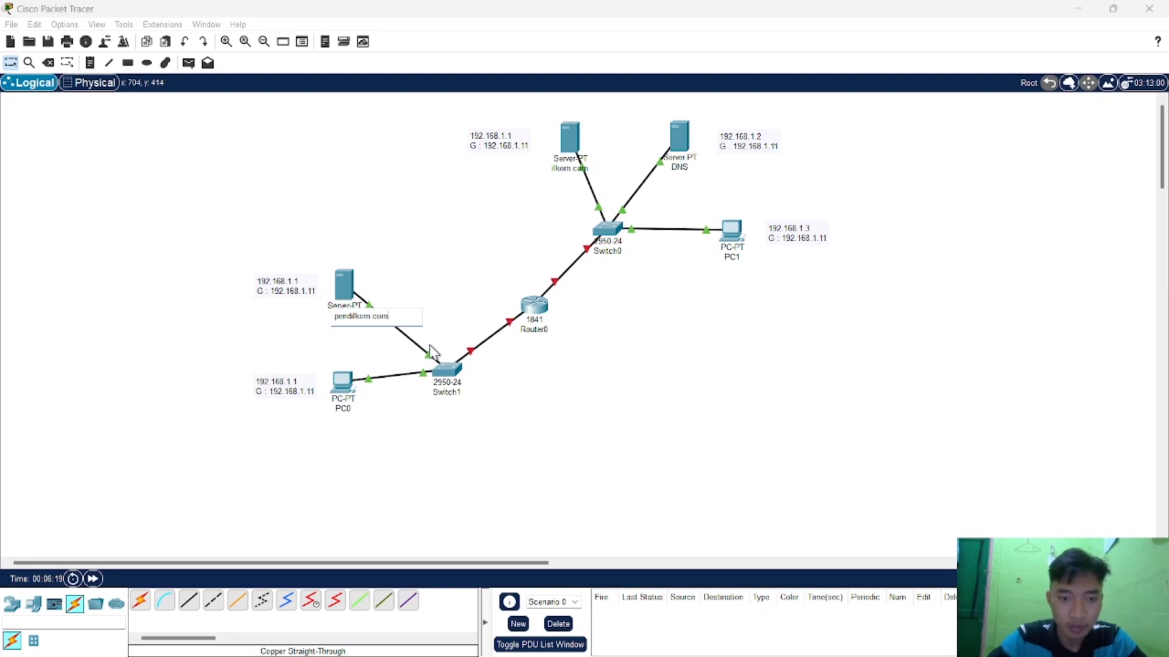
left_click(637, 390)
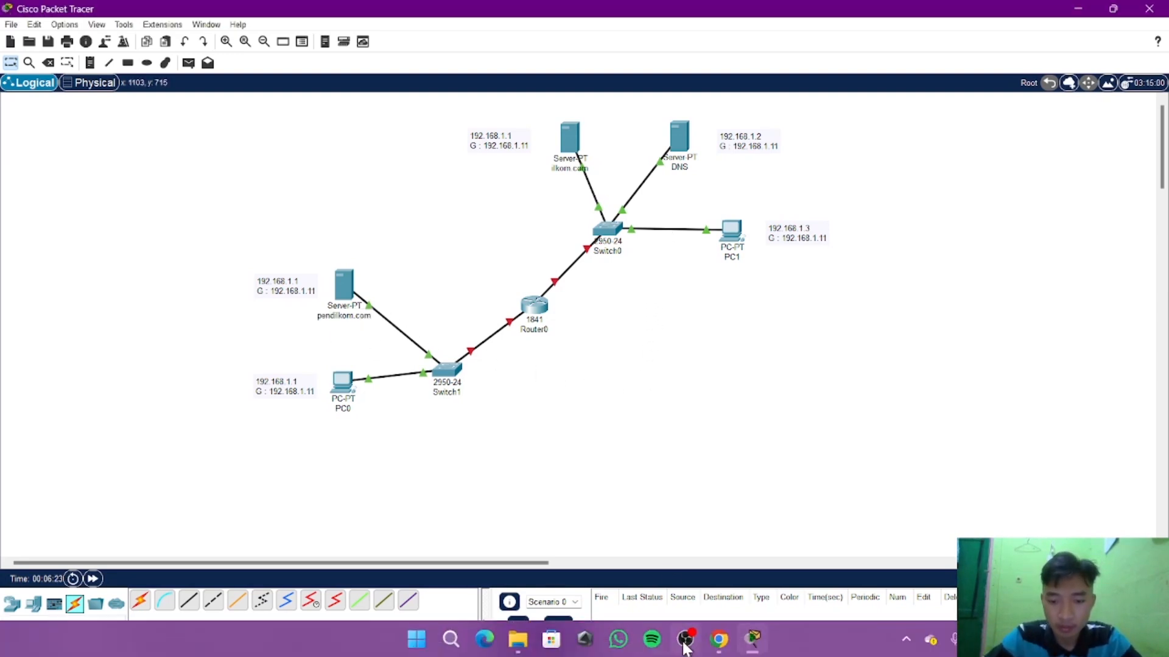
Give the ilkom.com server the static IPv4 address 192.168.1.1 with subnet mask 255.255.255.0.
mouse_move(687, 642)
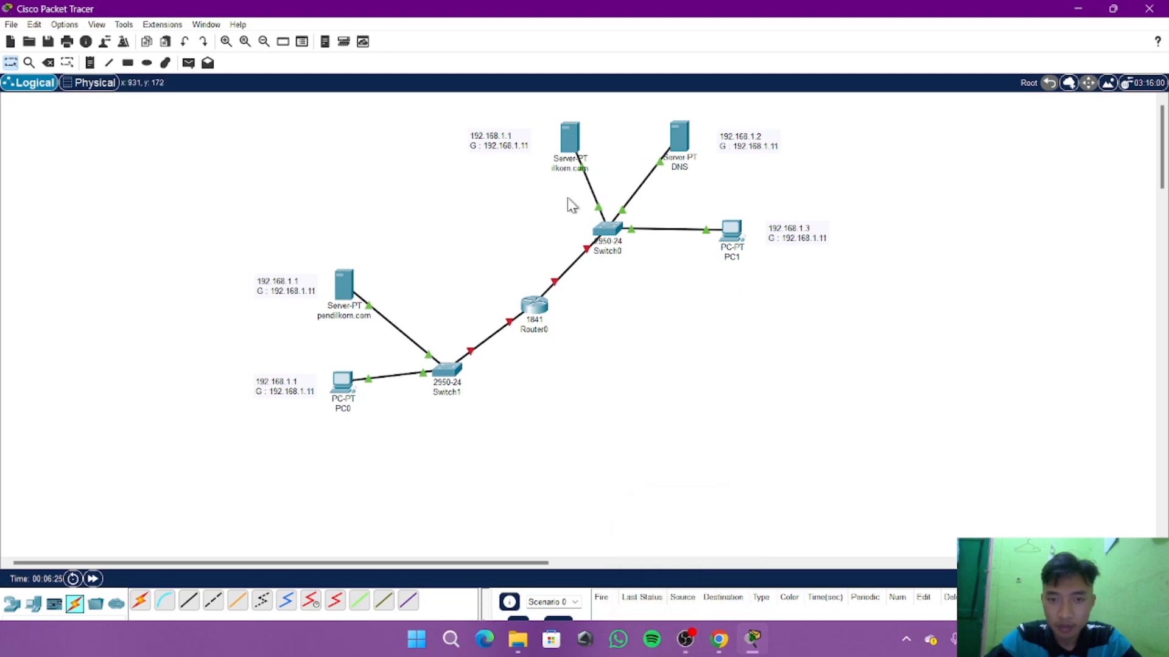
left_click(575, 138)
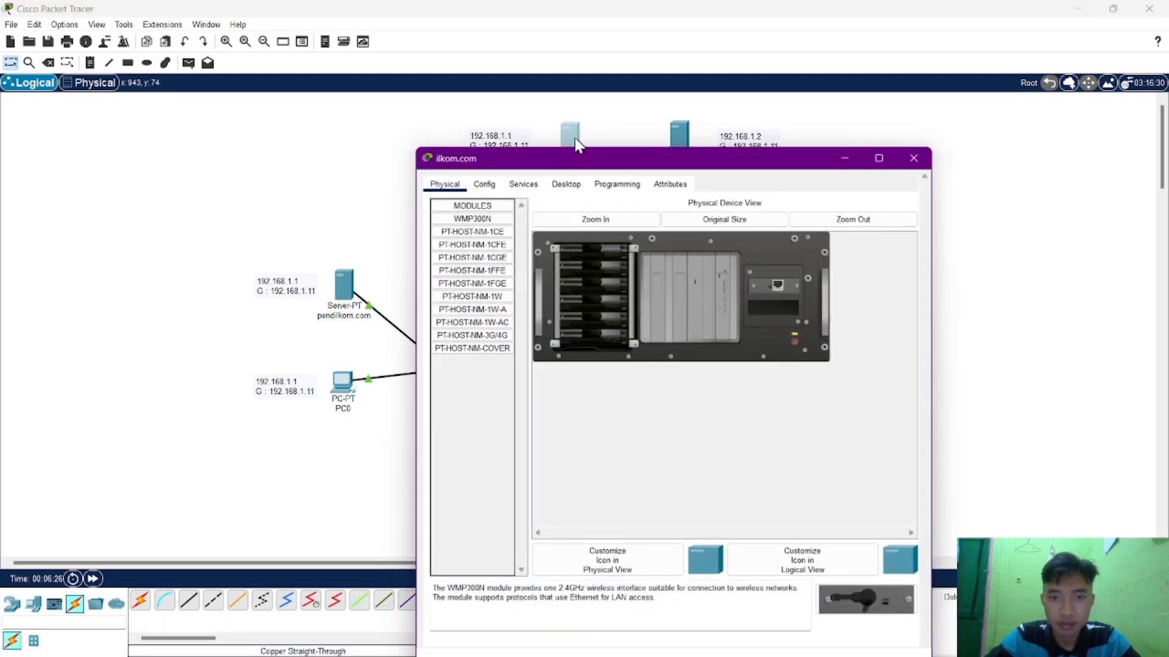
left_click(552, 185)
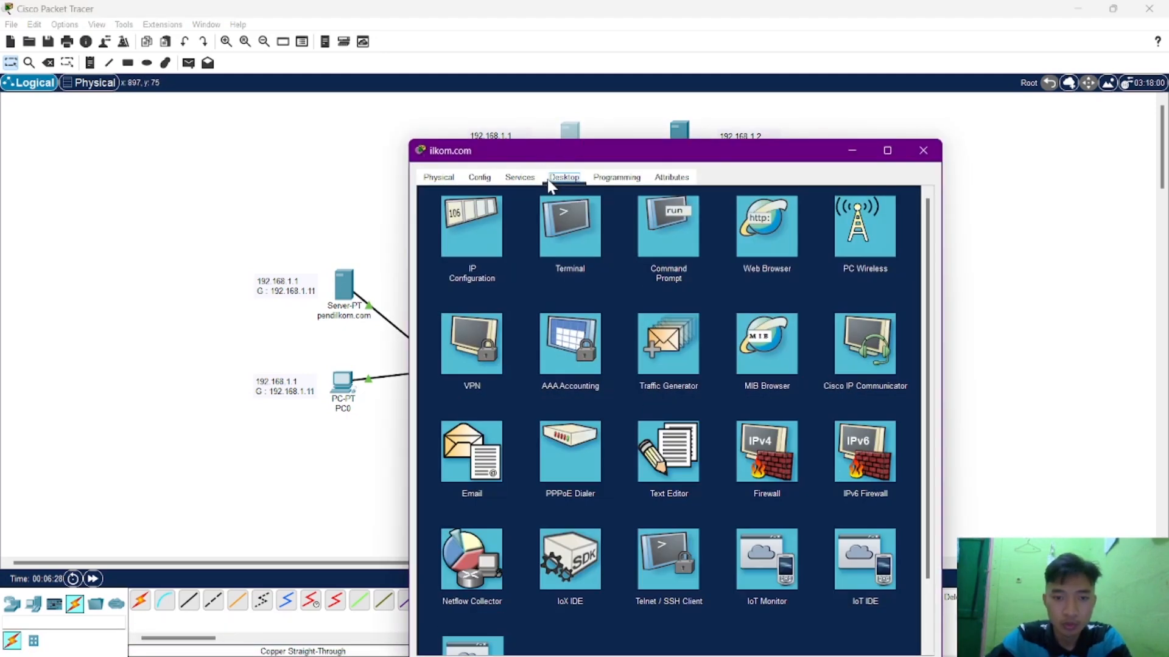
left_click(488, 213)
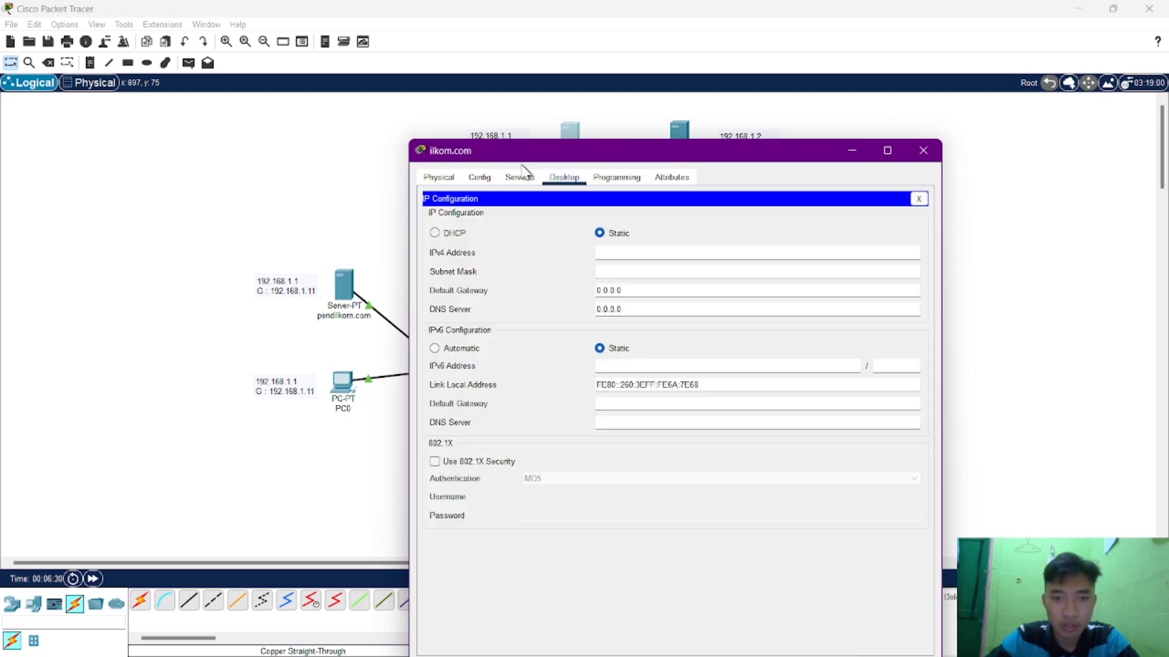
left_click_drag(535, 151, 691, 110)
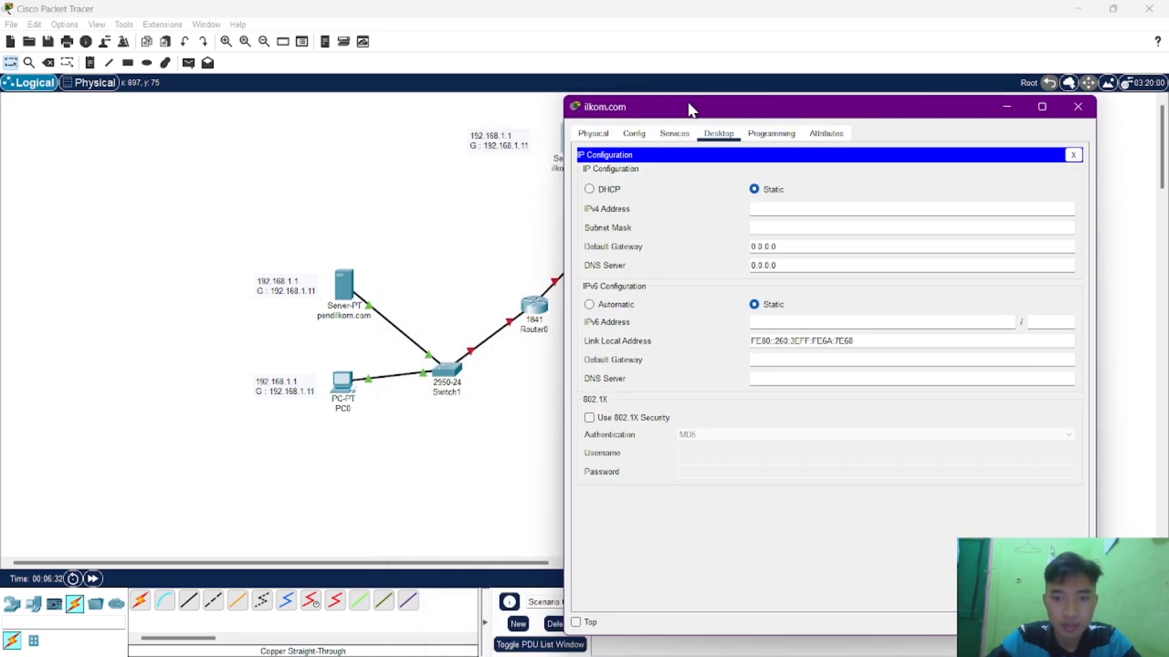
left_click(768, 205)
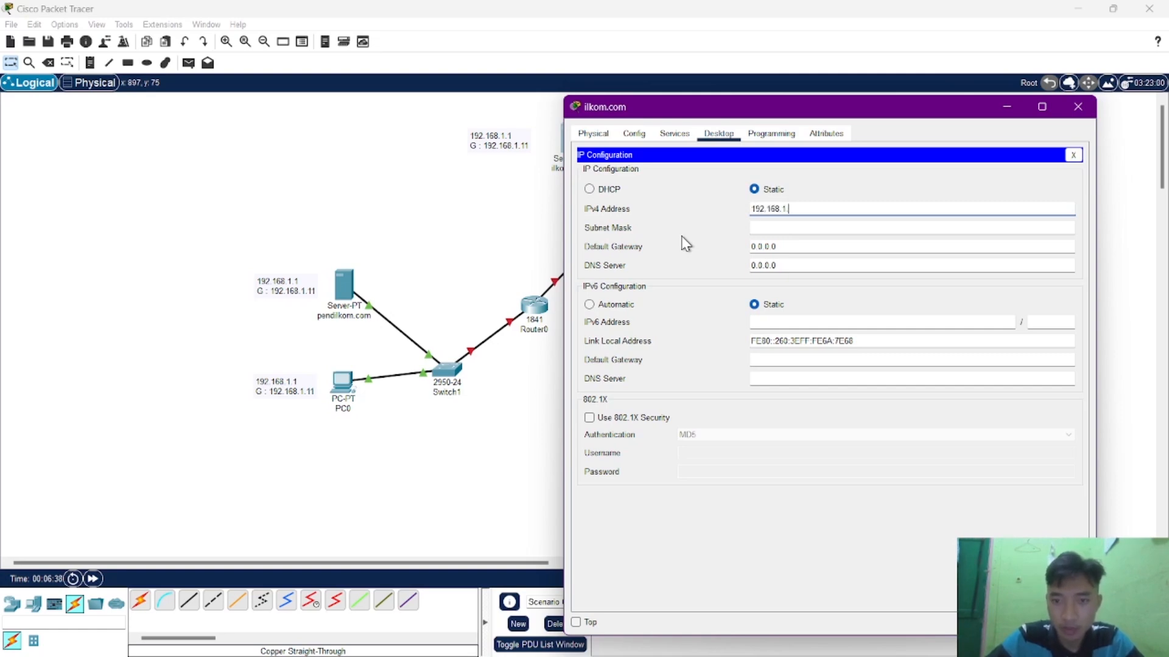
key("Tab")
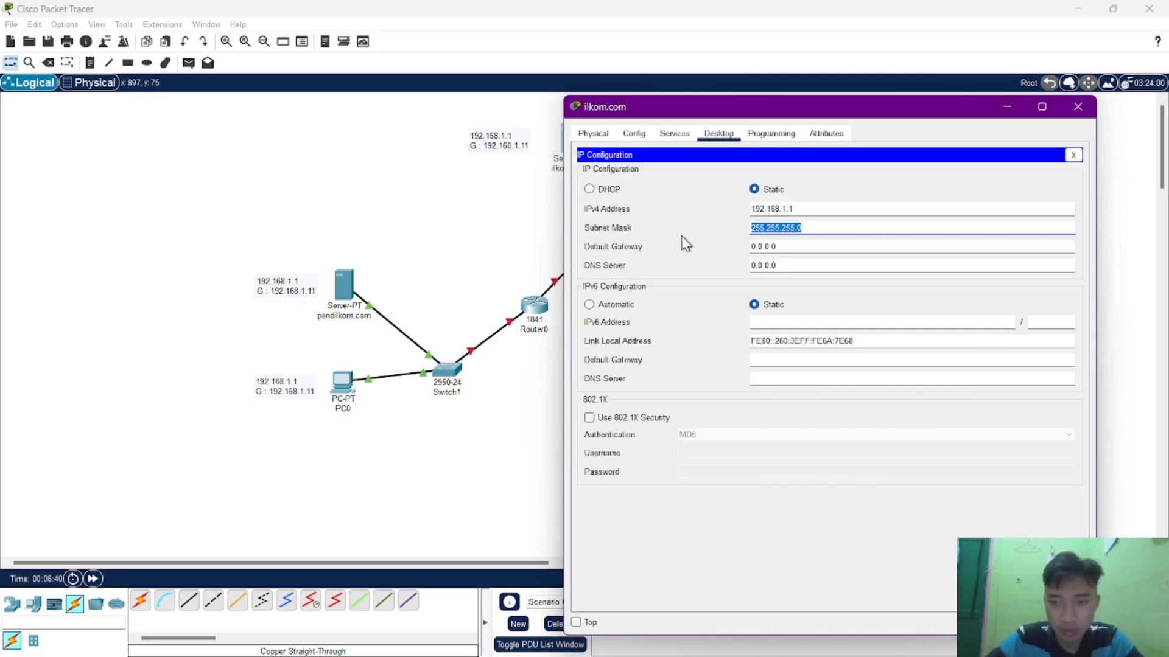
key("Tab")
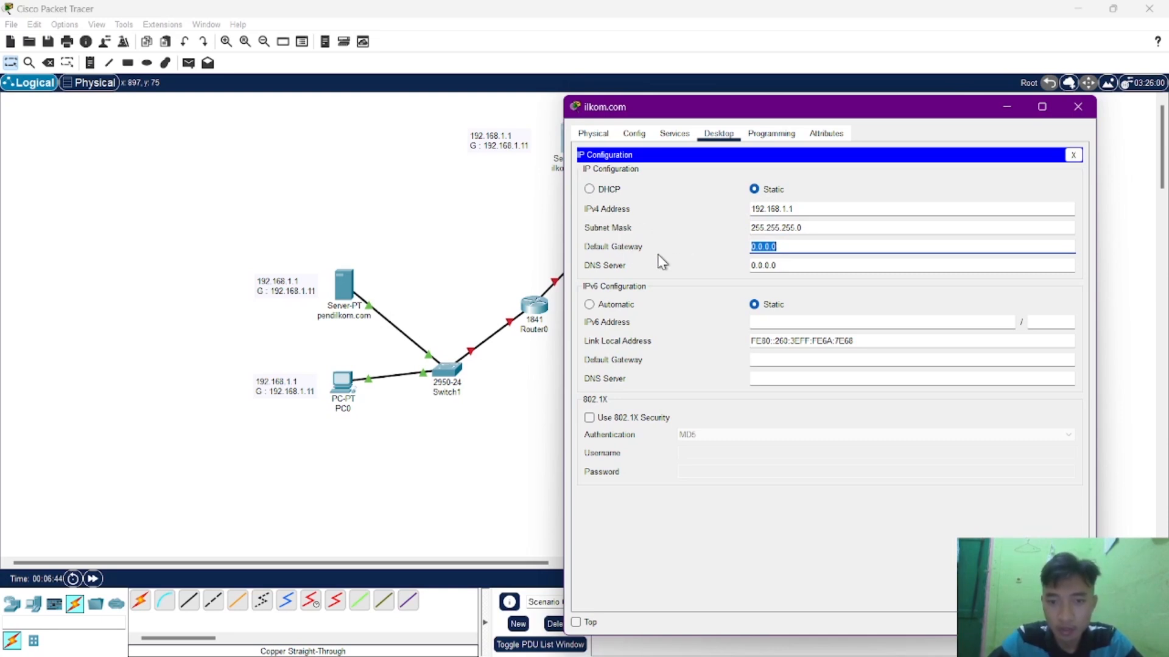
Set ilkom.com's IPv4 default gateway to 192.168.1.11 and close its configuration window.
type("1")
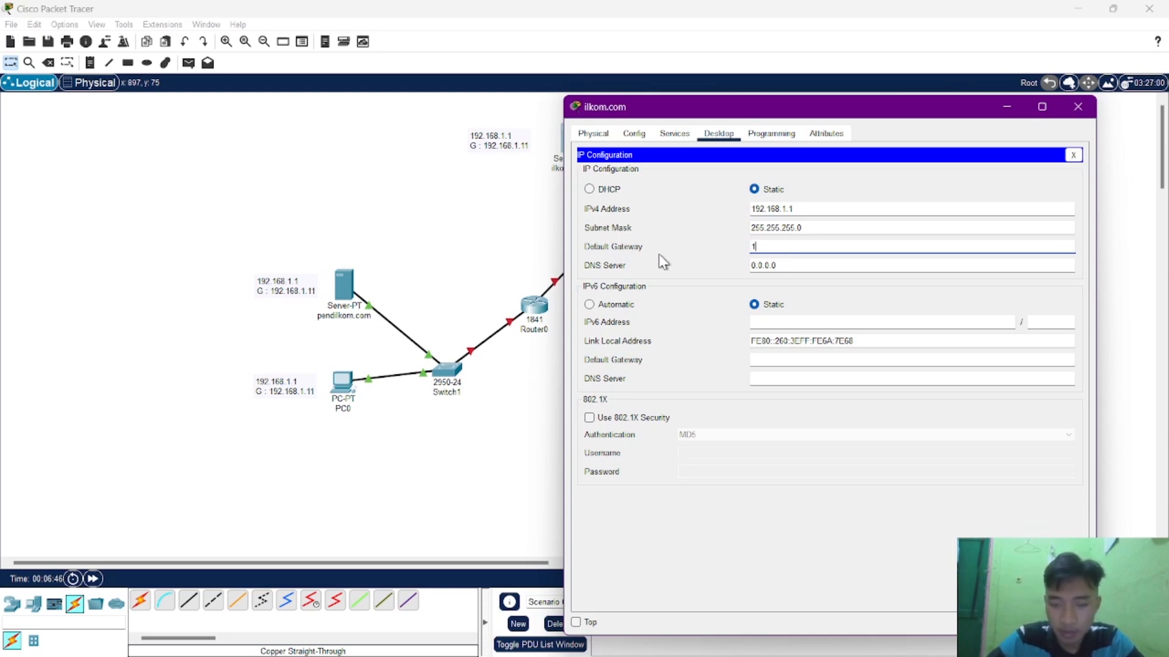
type("92.16")
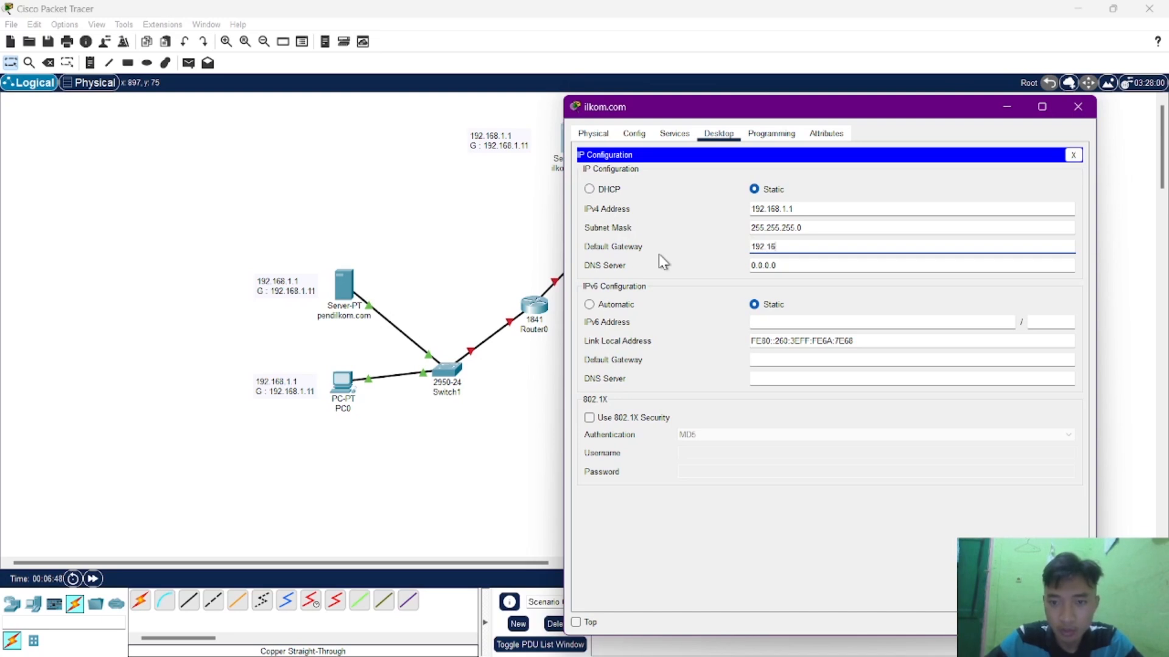
type("8.1.11")
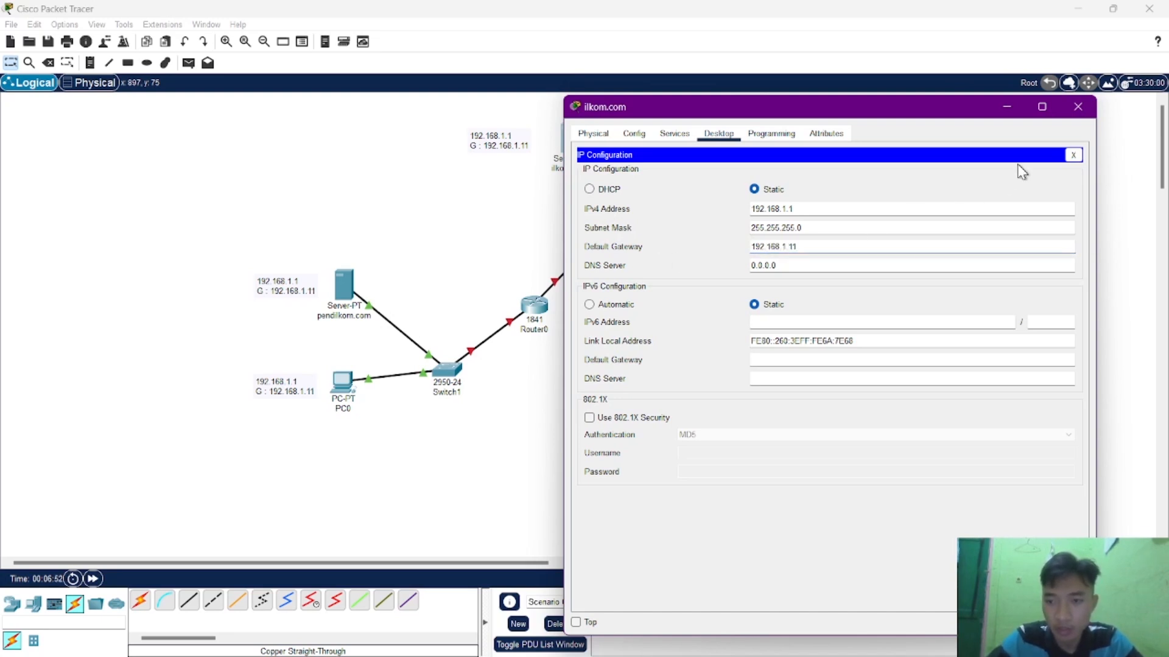
left_click(1076, 108)
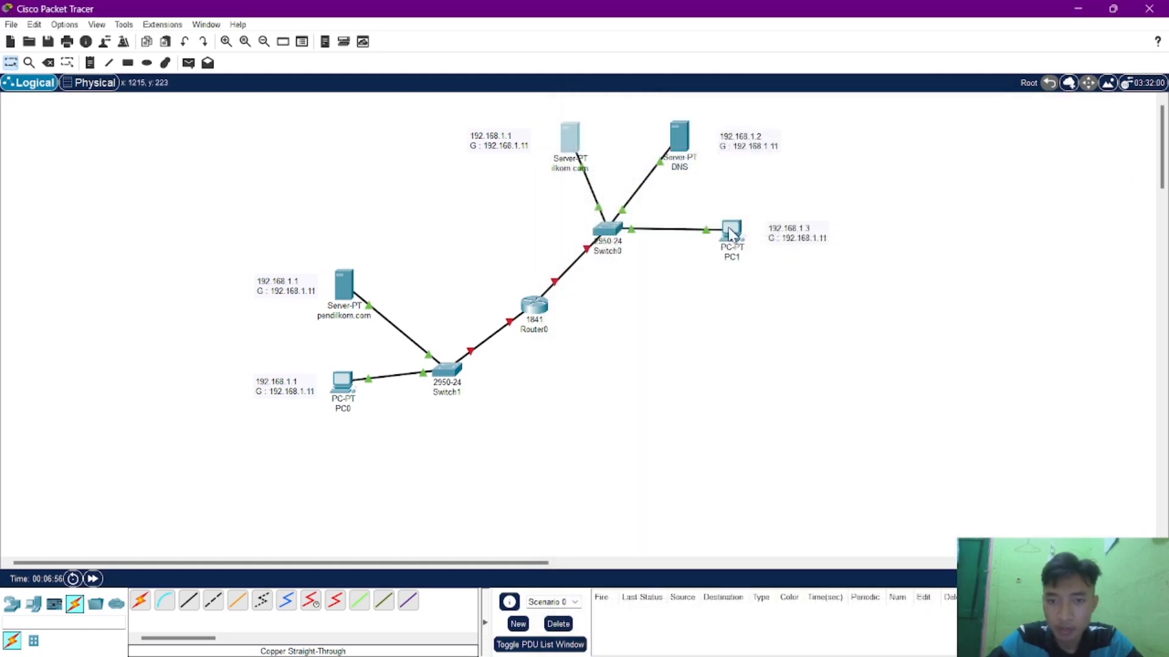
Give PC1 the static IPv4 address 192.168.1.3 with subnet mask 255.255.255.0.
left_click(684, 143)
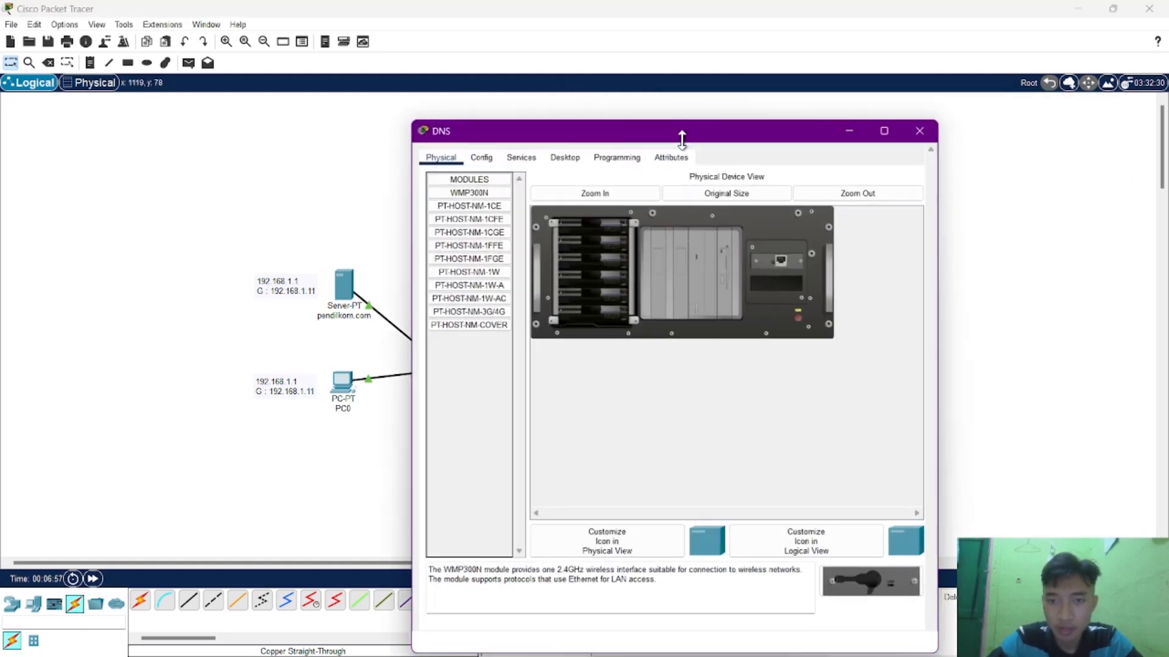
left_click(923, 128)
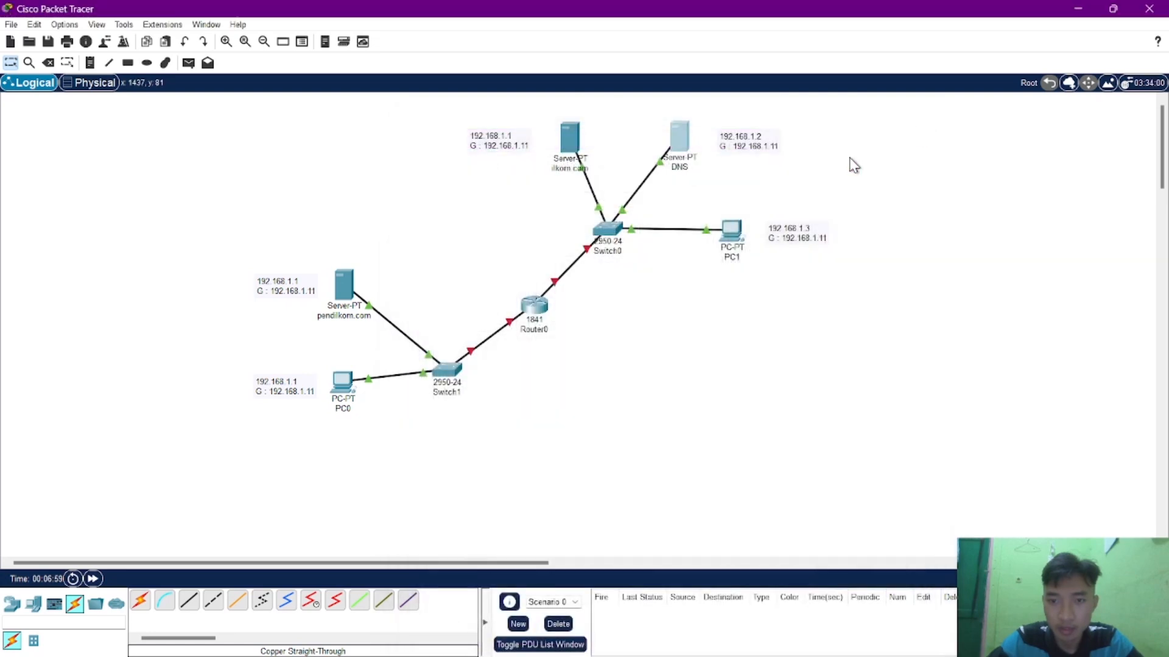
left_click(742, 224)
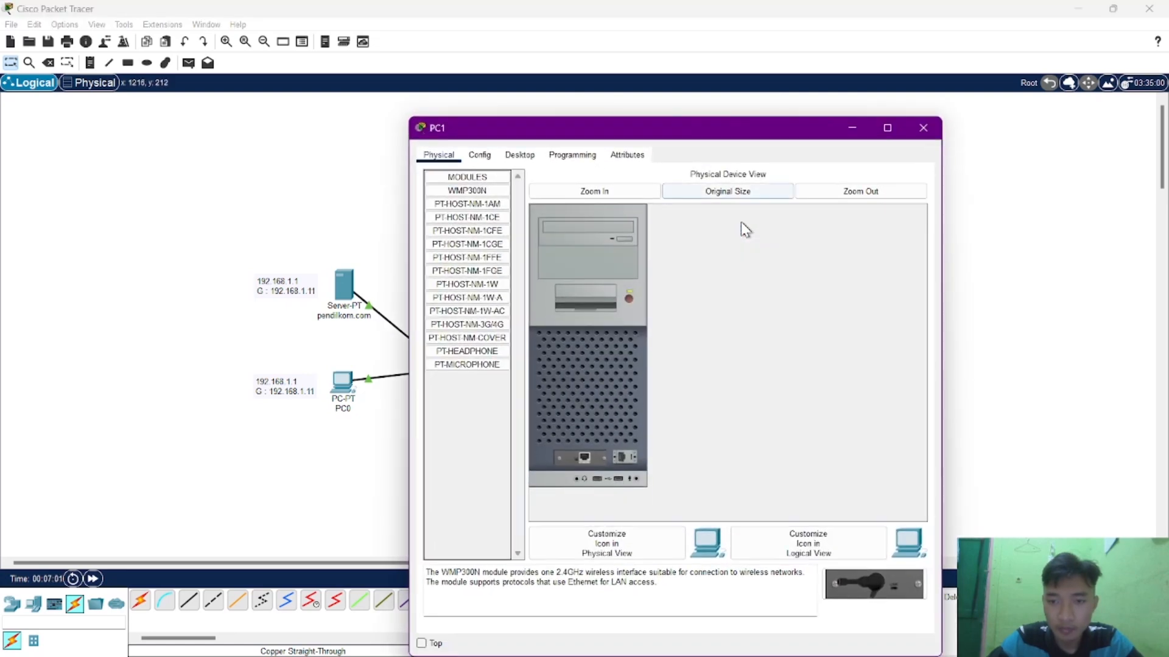
left_click(521, 155)
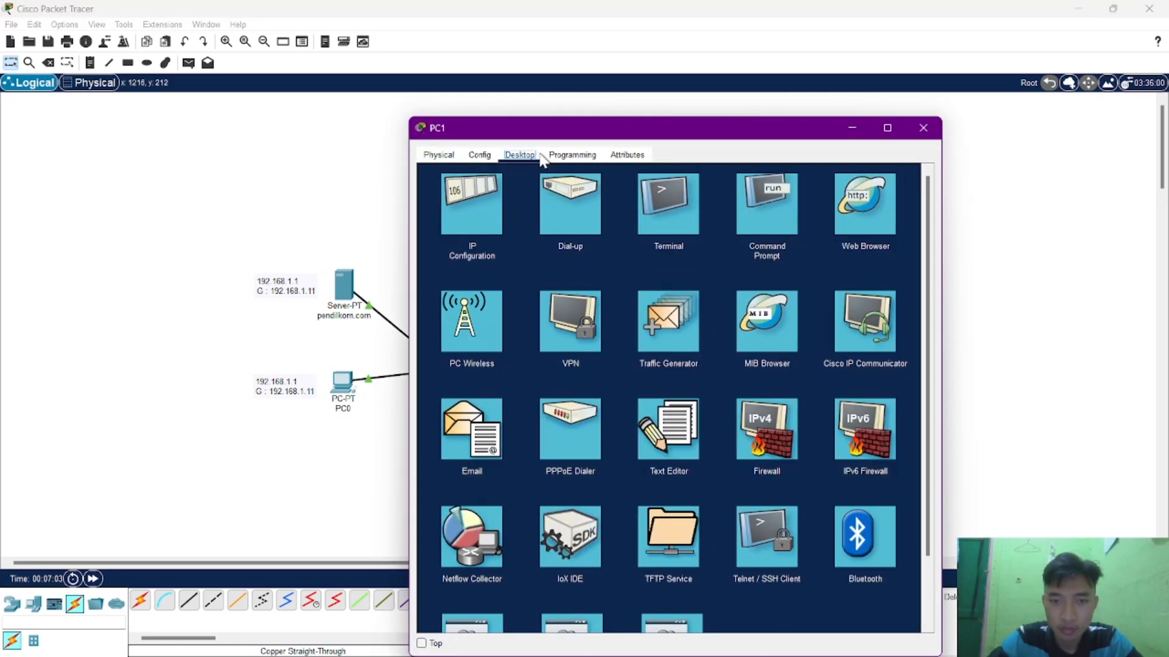
left_click(467, 237)
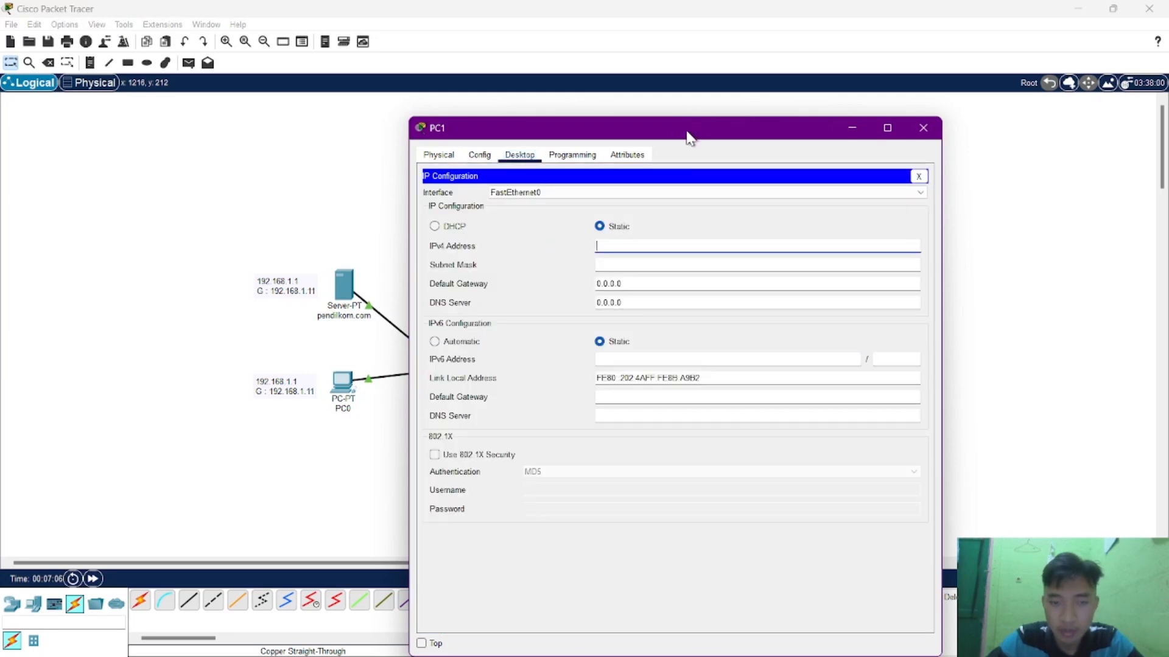
left_click_drag(689, 137, 510, 85)
type("1")
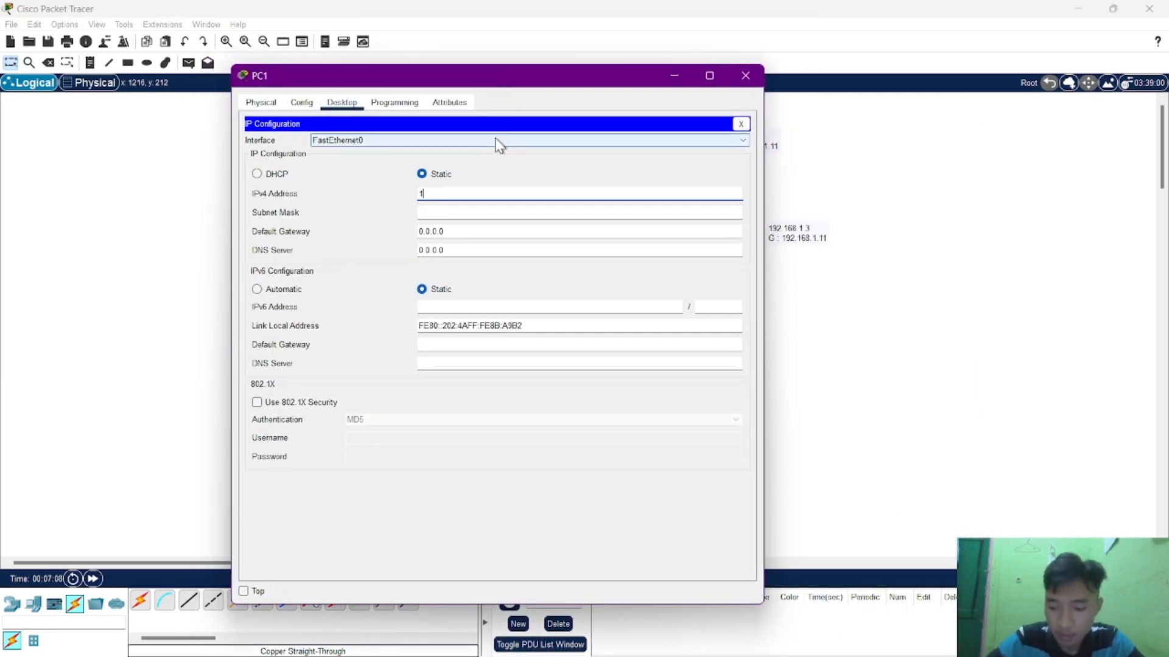
type("92.168.1.")
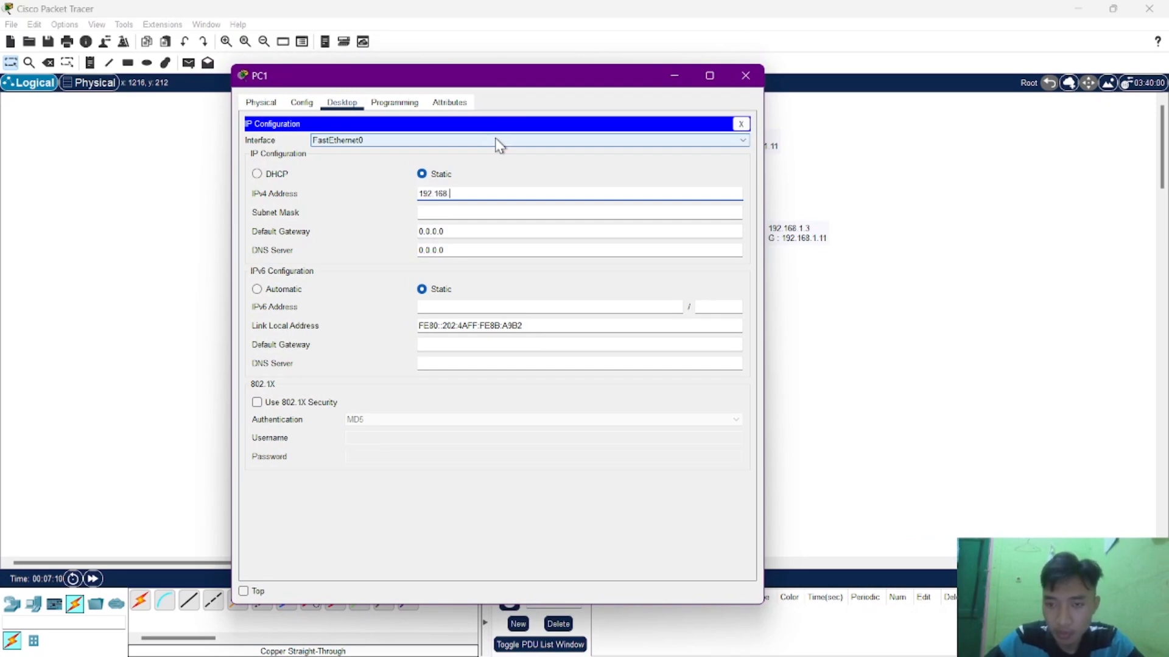
key("Tab")
key("Tab")
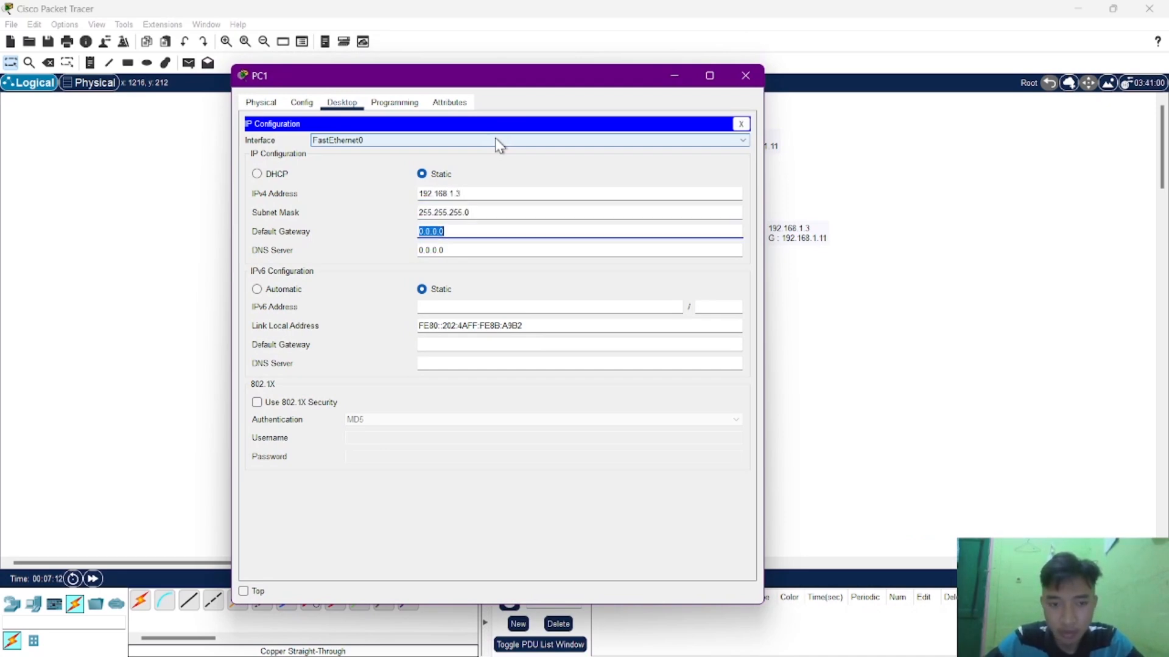
Set PC1's IPv4 default gateway to 192.168.1.11 and close its configuration window.
type("192.168.1.11")
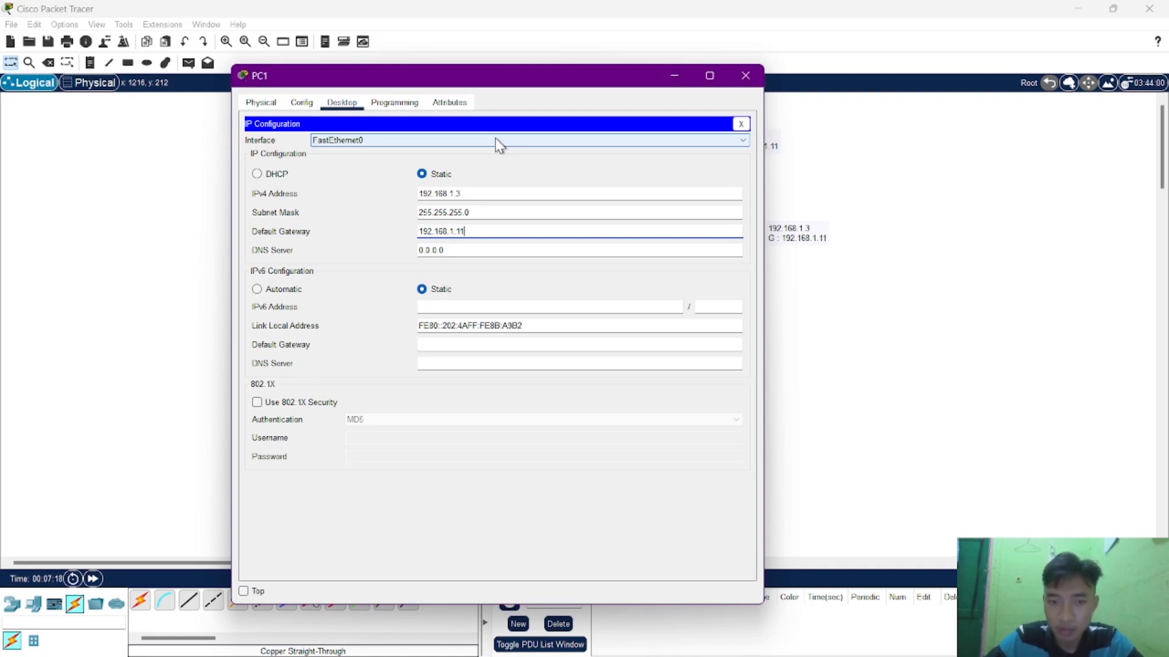
key("Tab")
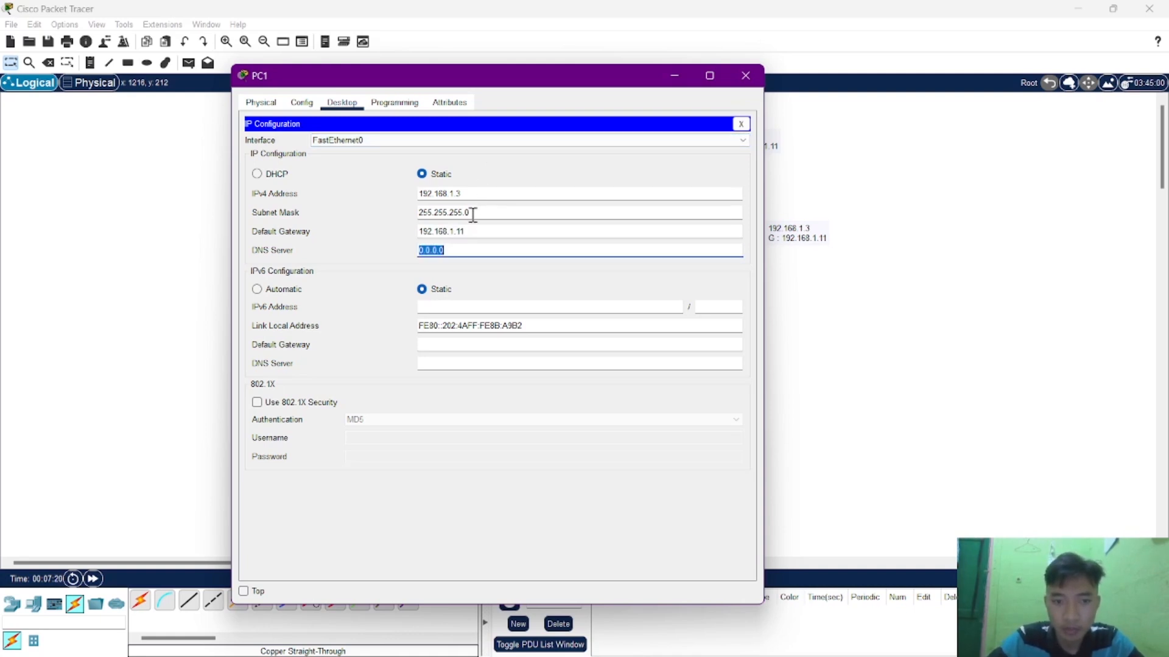
left_click(742, 78)
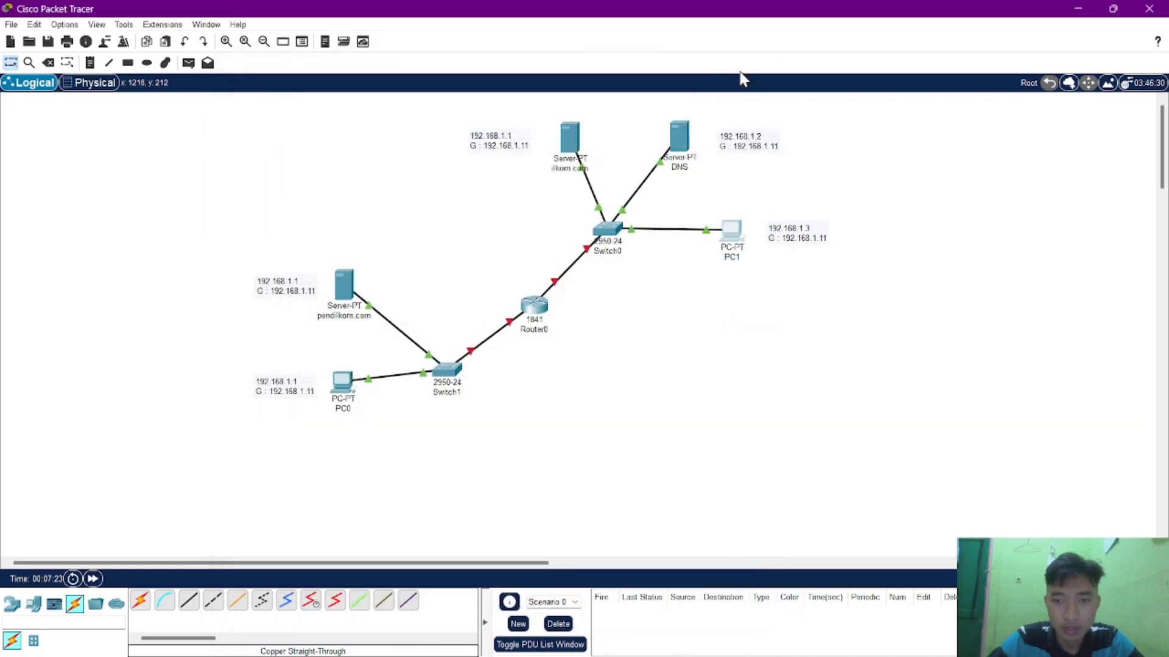
Give the DNS server the static IPv4 address 192.168.1.2 with subnet mask 255.255.255.0.
left_click(677, 140)
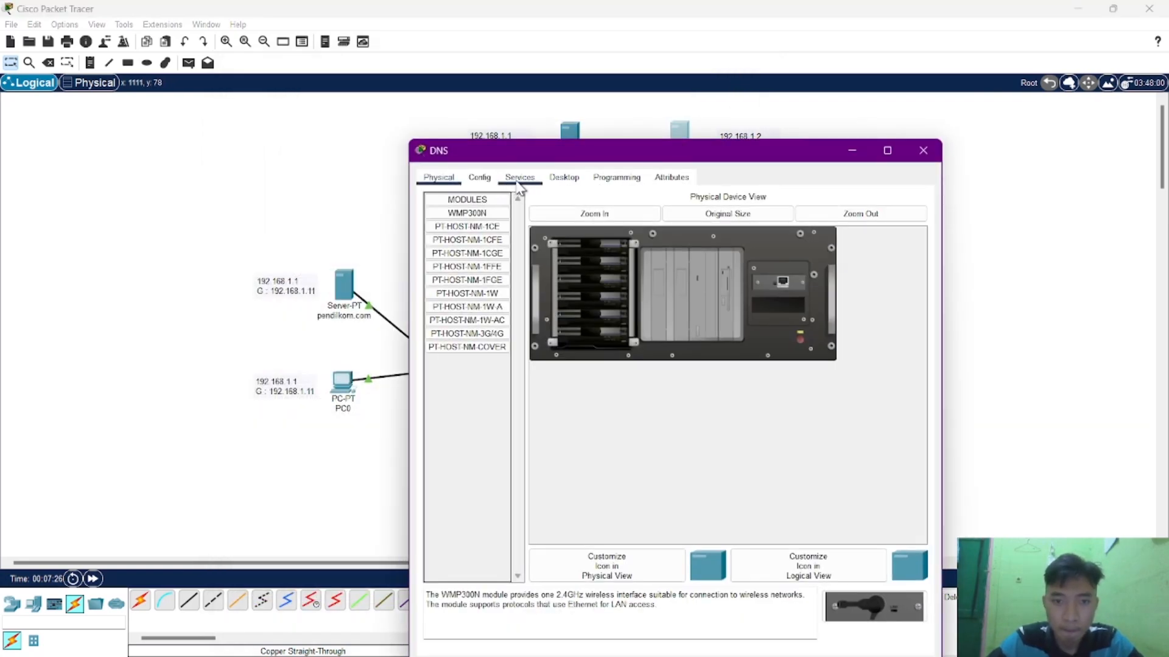
left_click(520, 178)
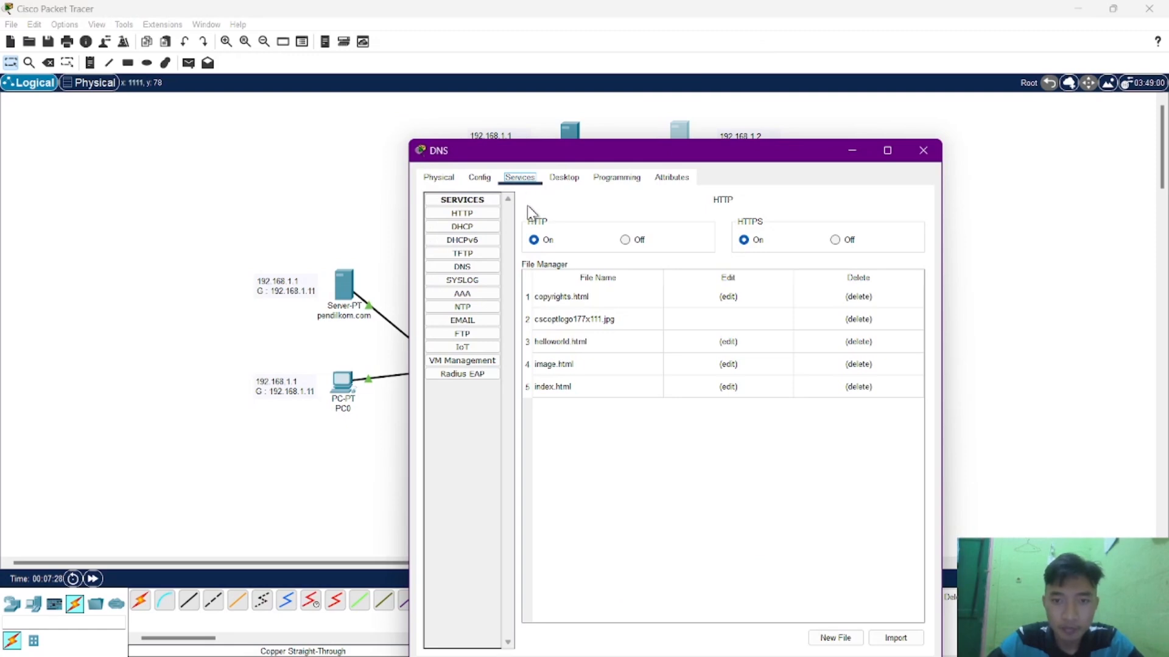
left_click(568, 181)
left_click(470, 255)
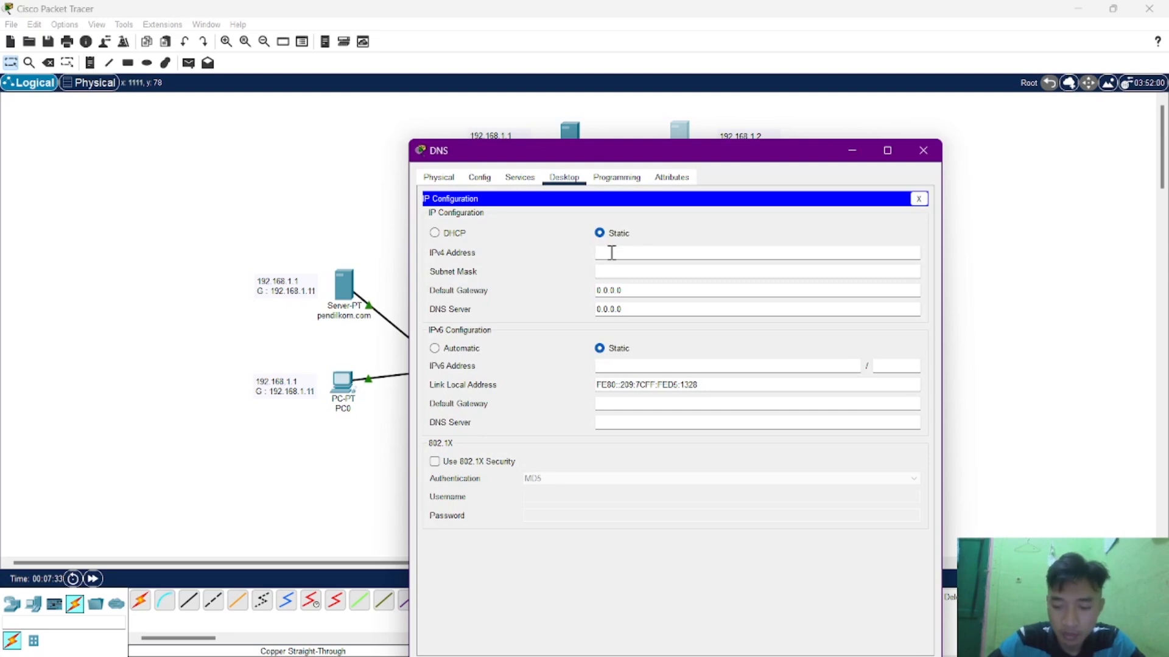
type("192.168.1.2")
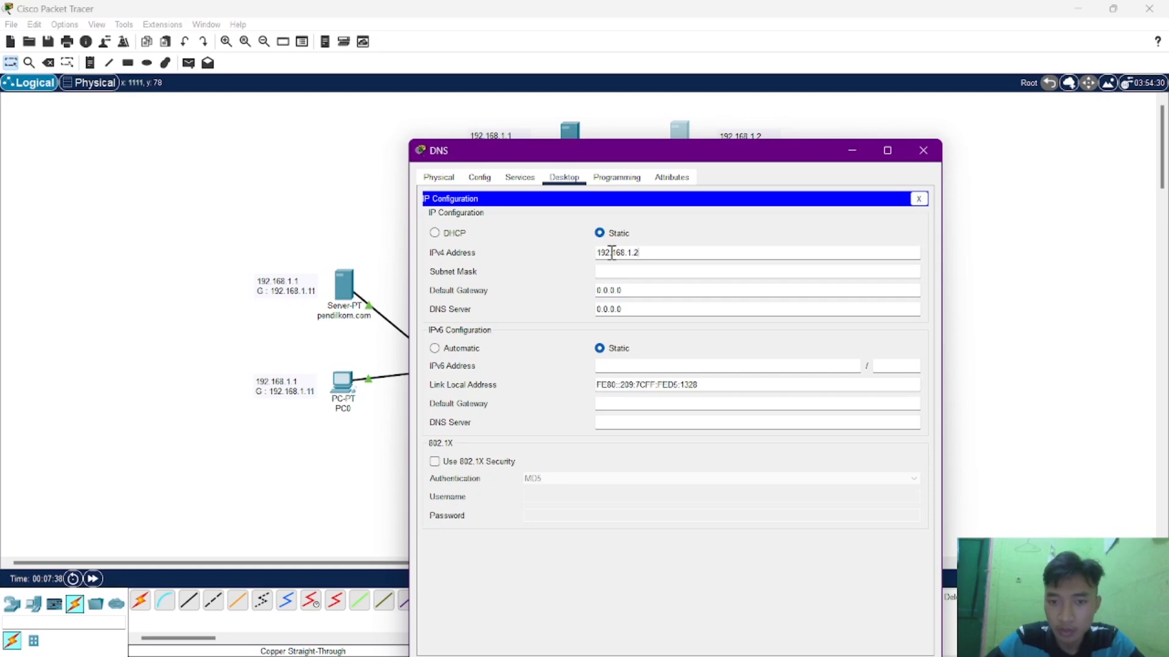
key("Tab")
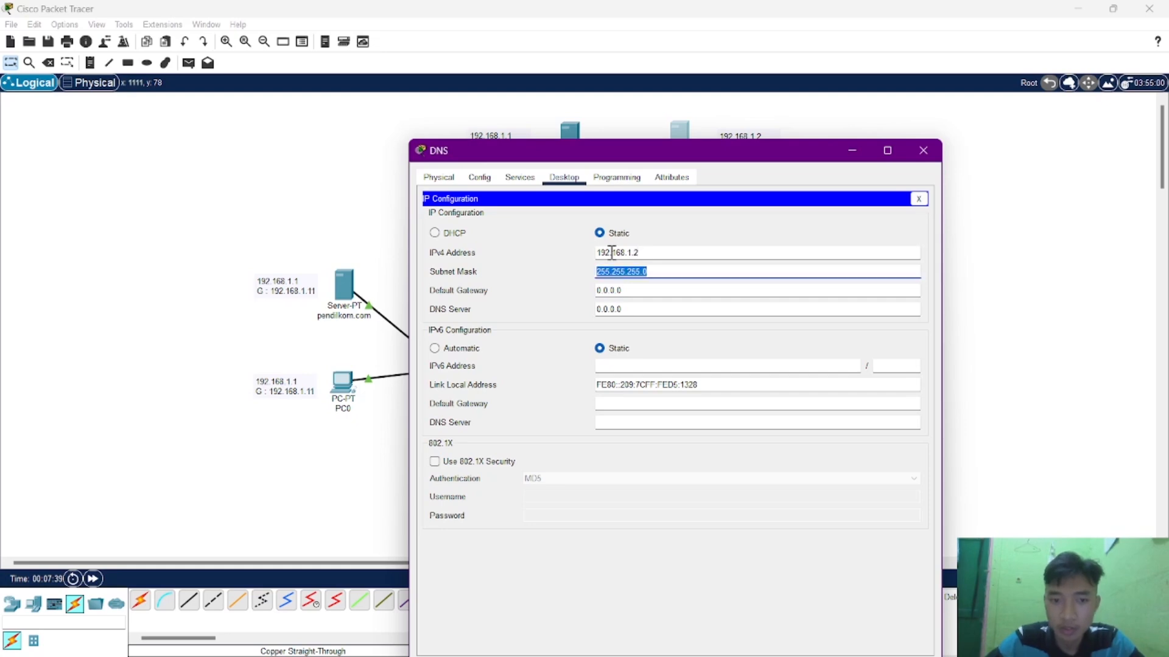
key("Tab")
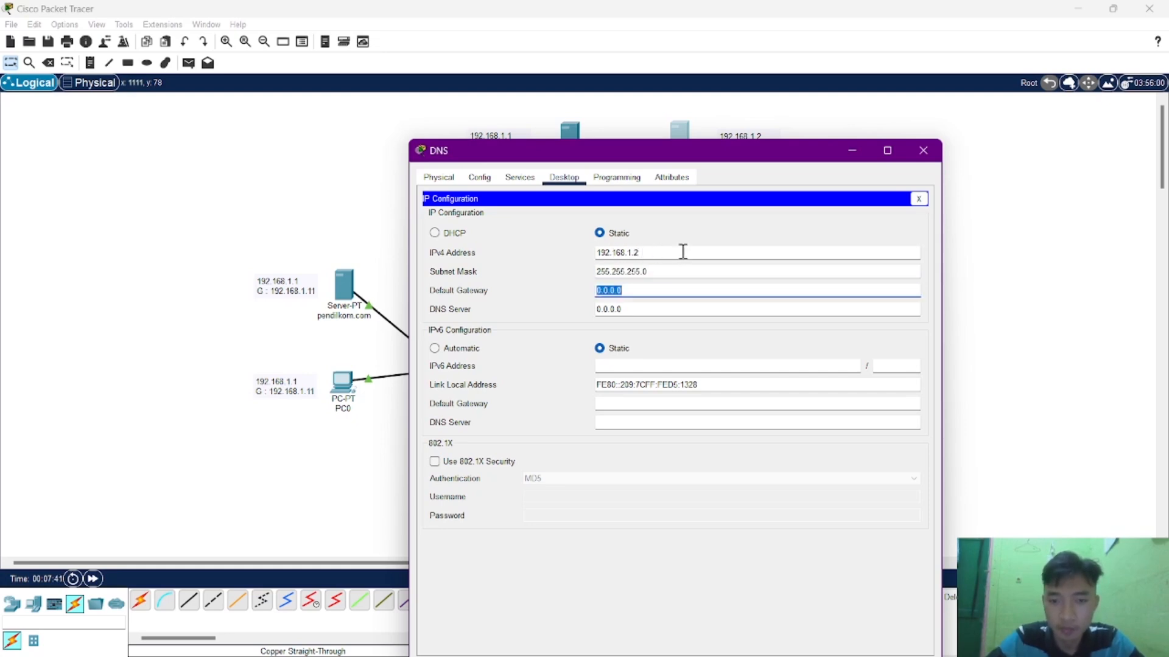
Set the DNS server's IPv4 default gateway to 192.168.1.11 and close its configuration window.
left_click_drag(722, 155, 738, 177)
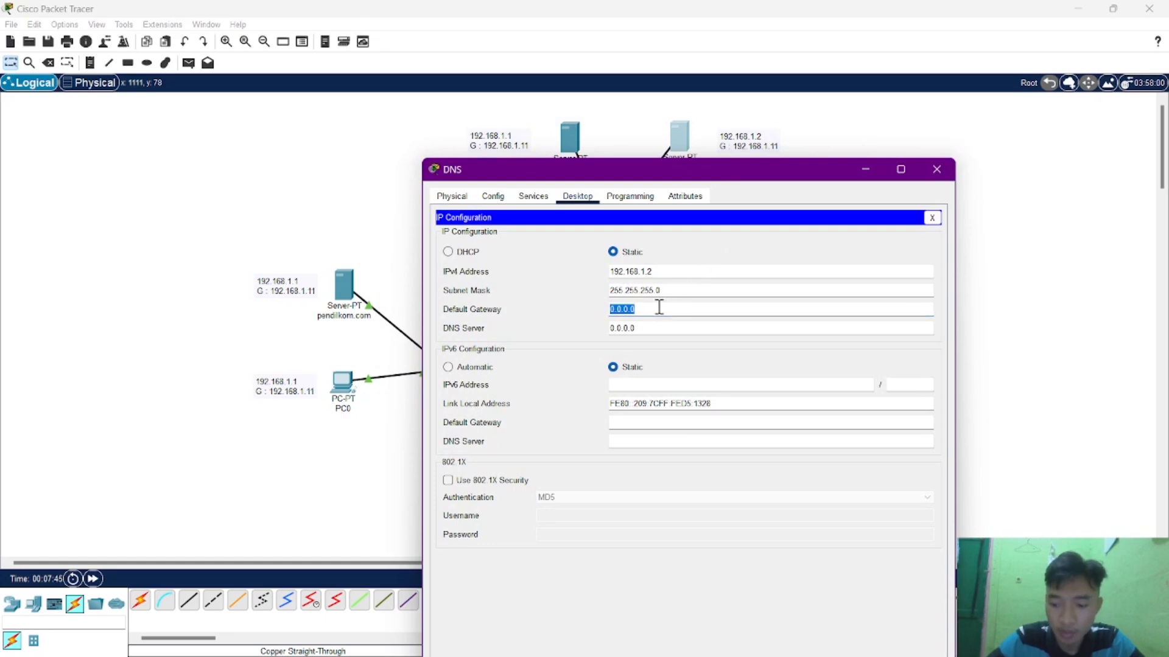
type("192")
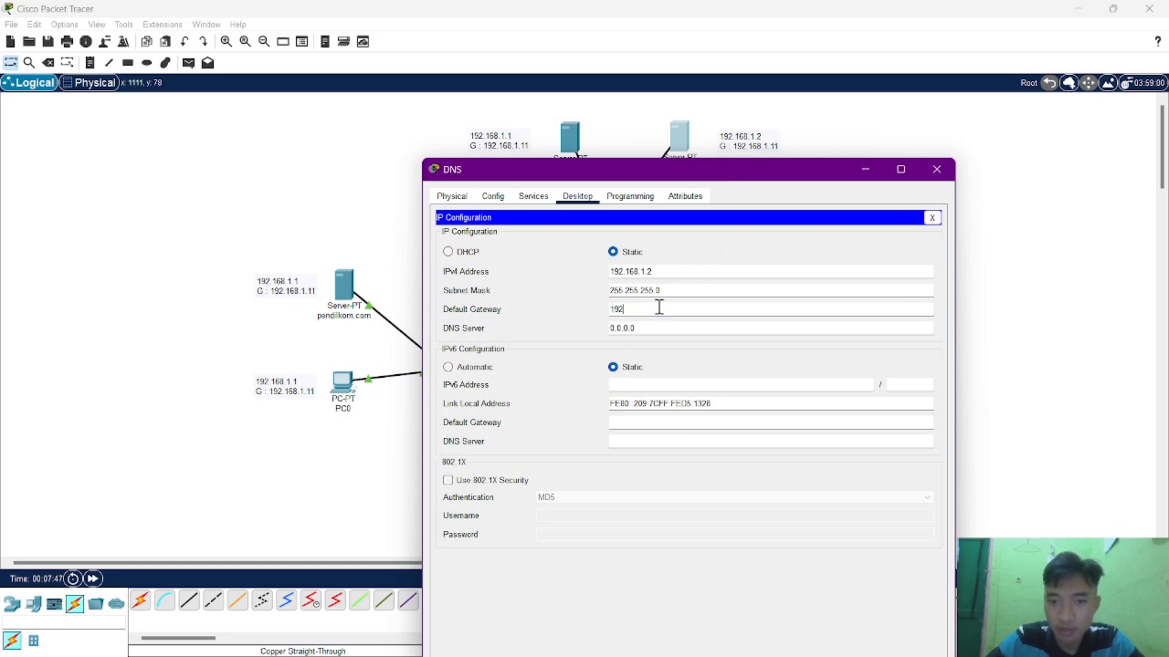
type(".168.1.11")
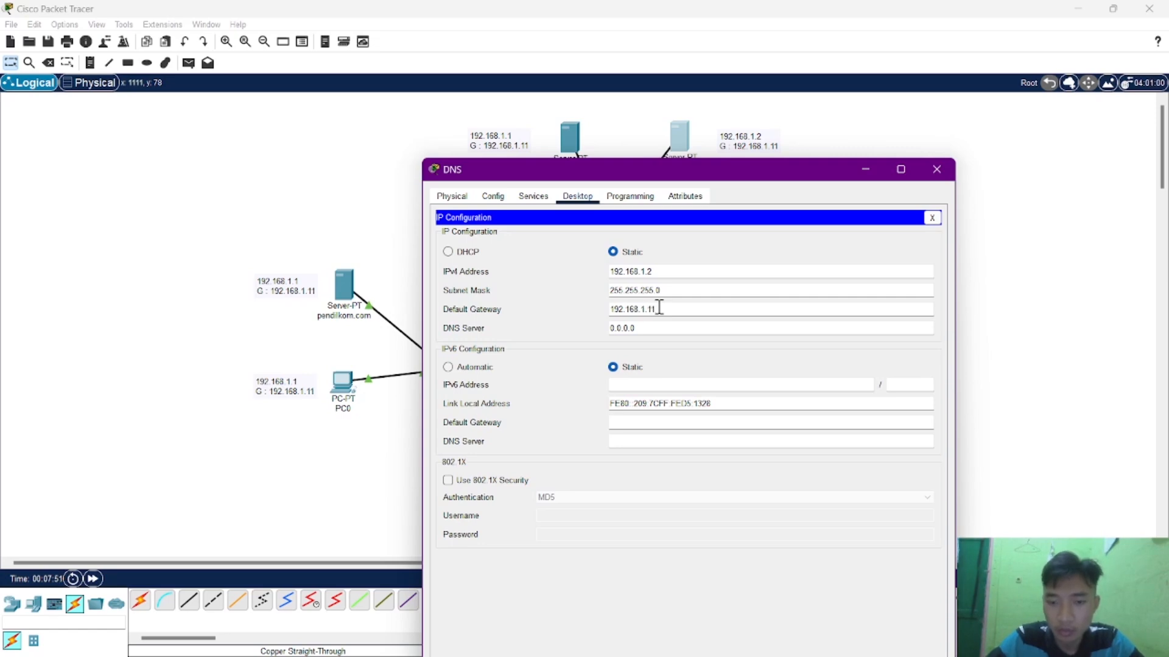
left_click(937, 170)
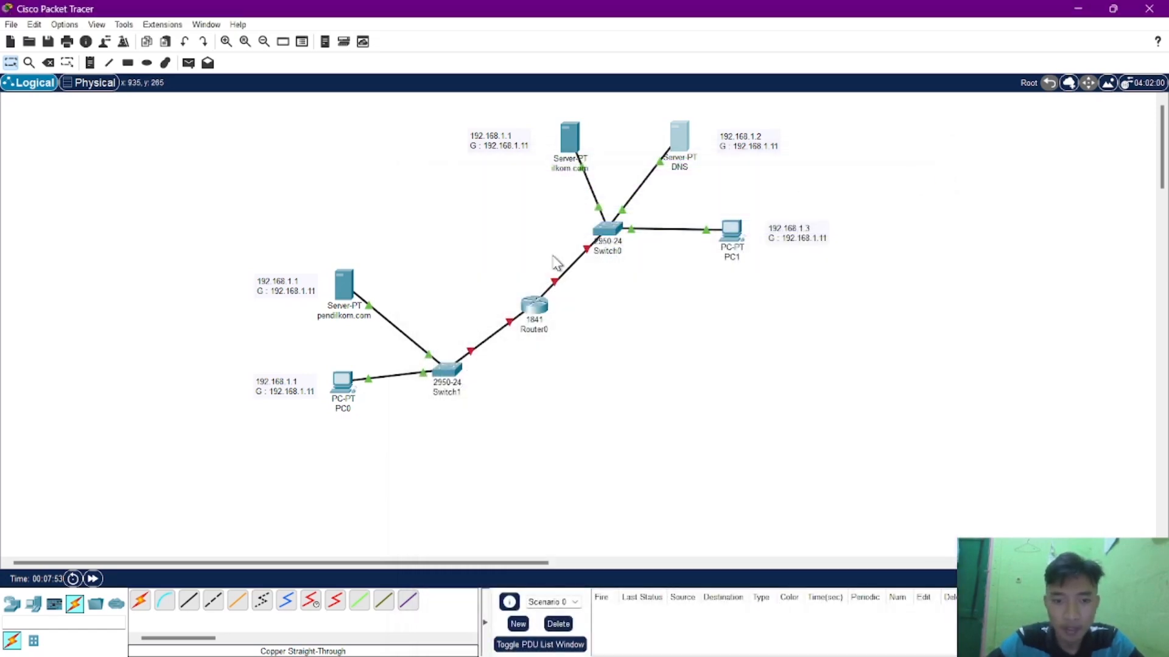
Give the pendilkom.com server the static IPv4 address 192.168.2.1 with subnet mask 255.255.255.0.
left_click(341, 286)
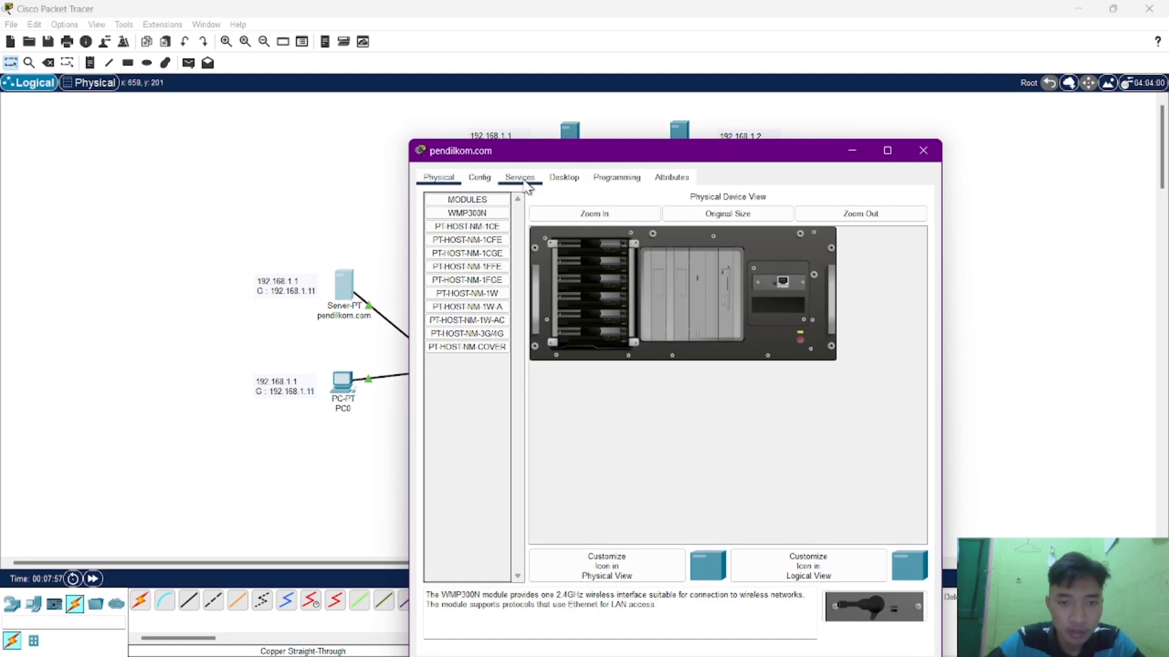
left_click(561, 176)
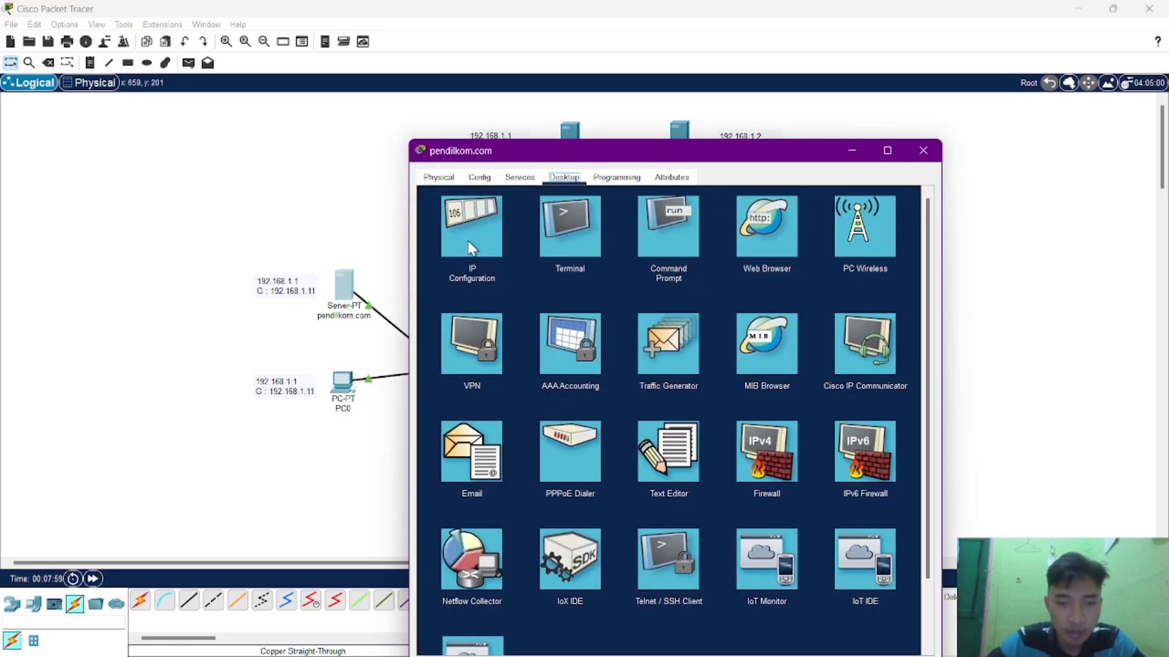
left_click(468, 241)
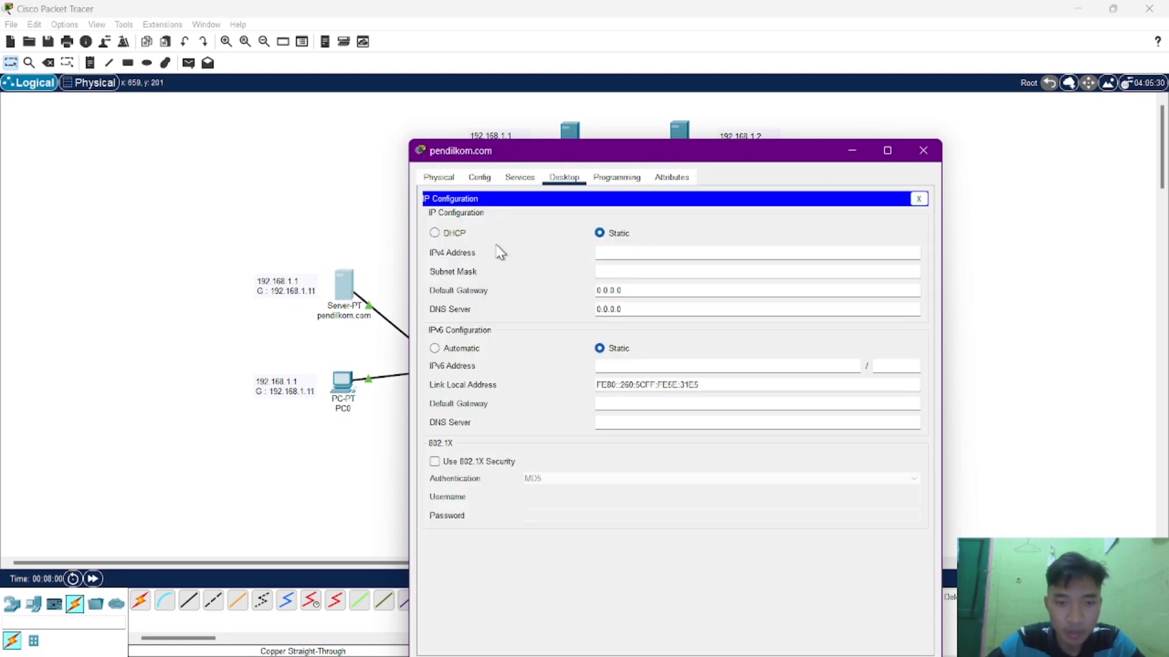
left_click(599, 253)
type("192.16")
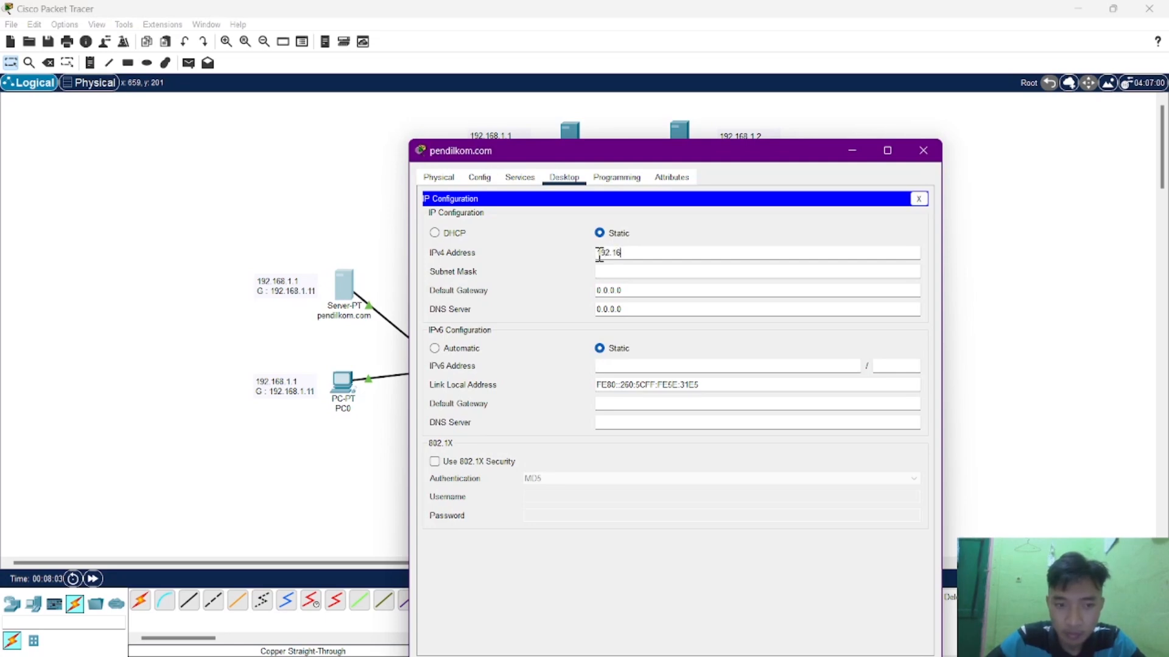
type("8.2.1")
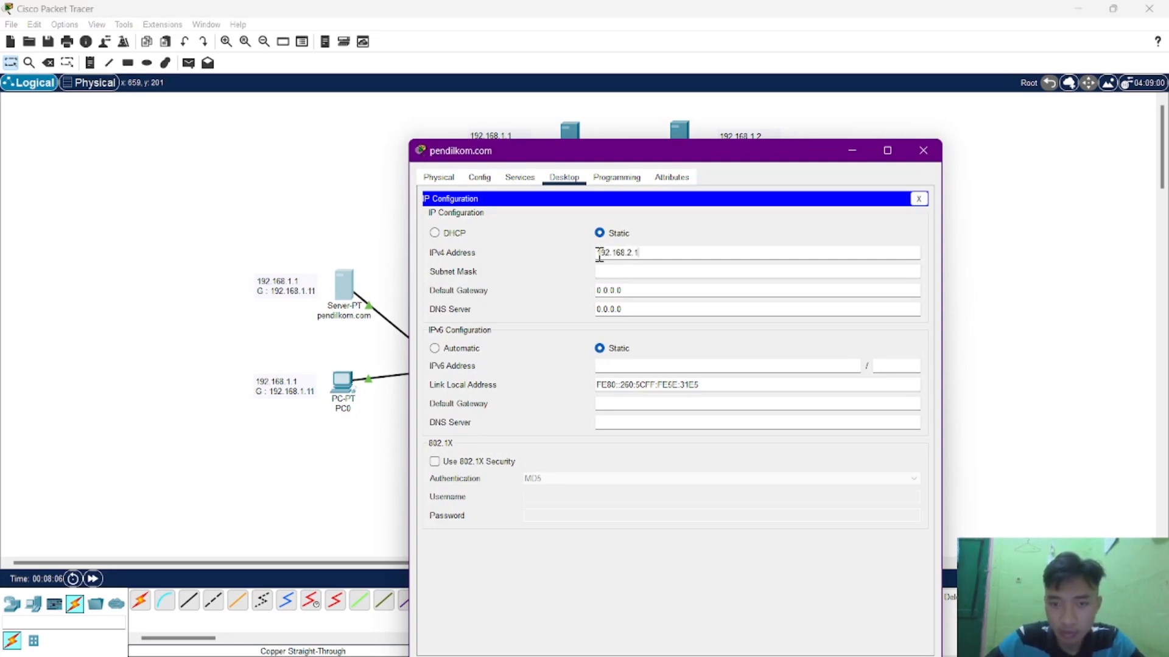
key("Tab")
key("Tab")
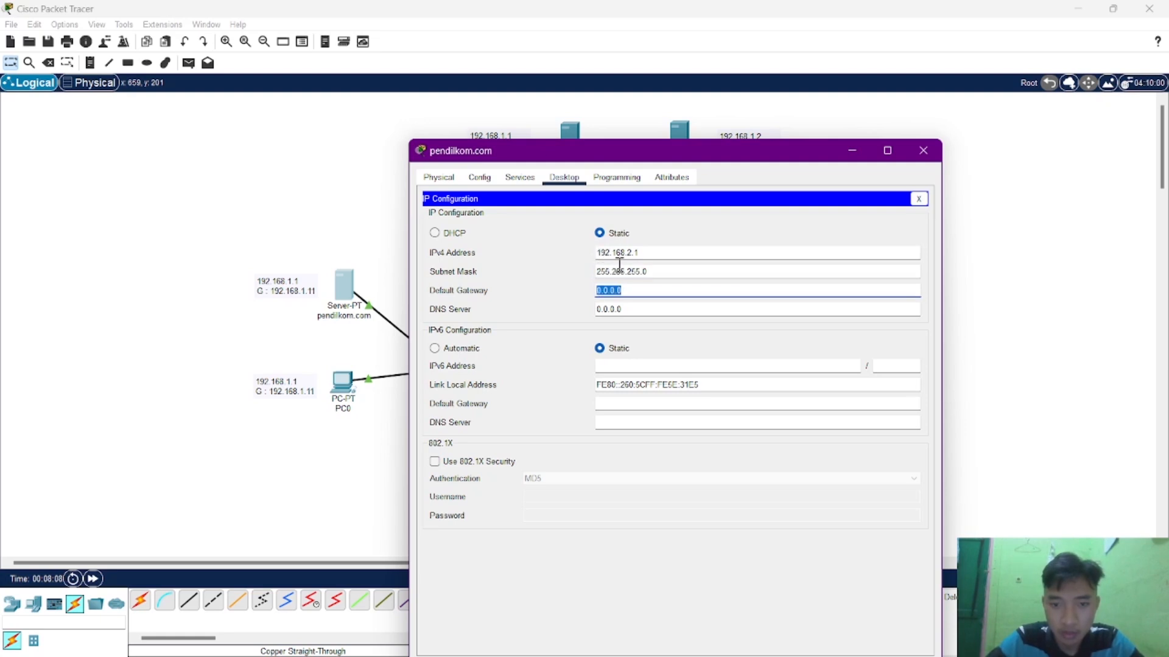
Set the pendilkom.com server's IPv4 default gateway to 192.168.2.22 and close its configuration window.
type("192")
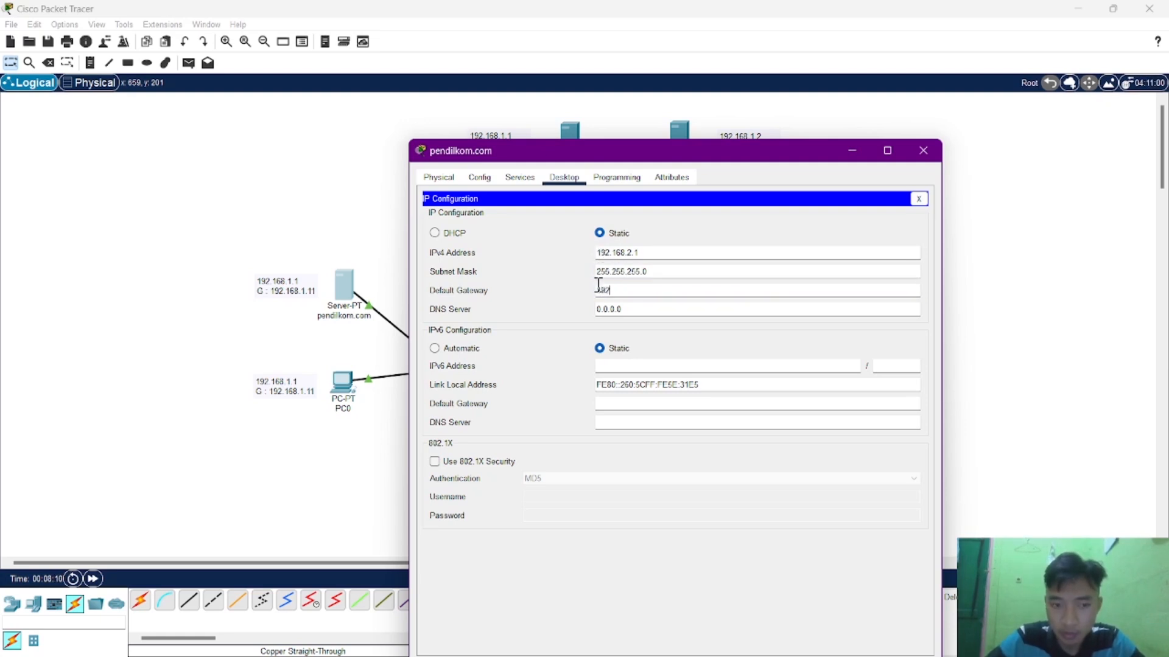
type(".168.")
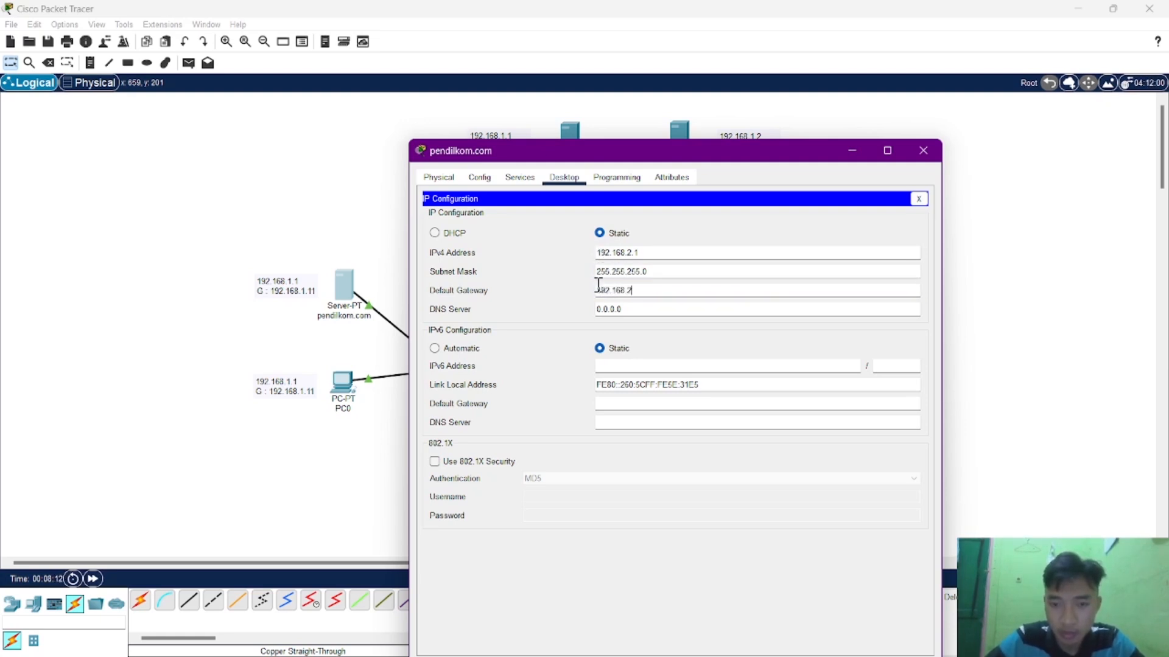
type("2.22")
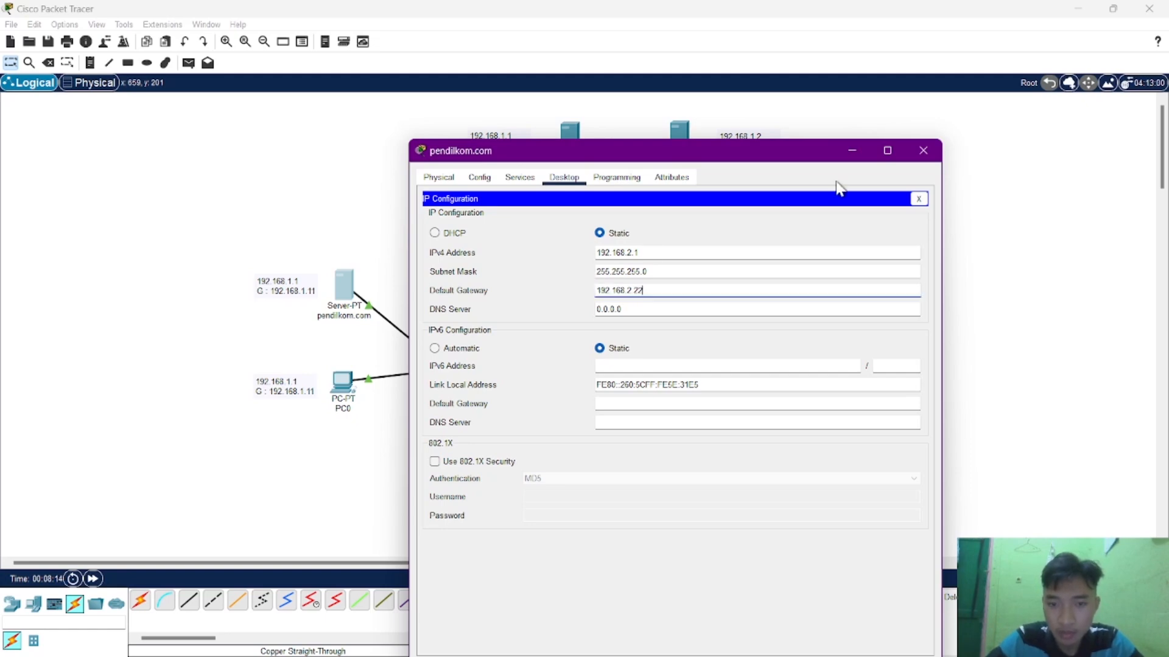
left_click(925, 158)
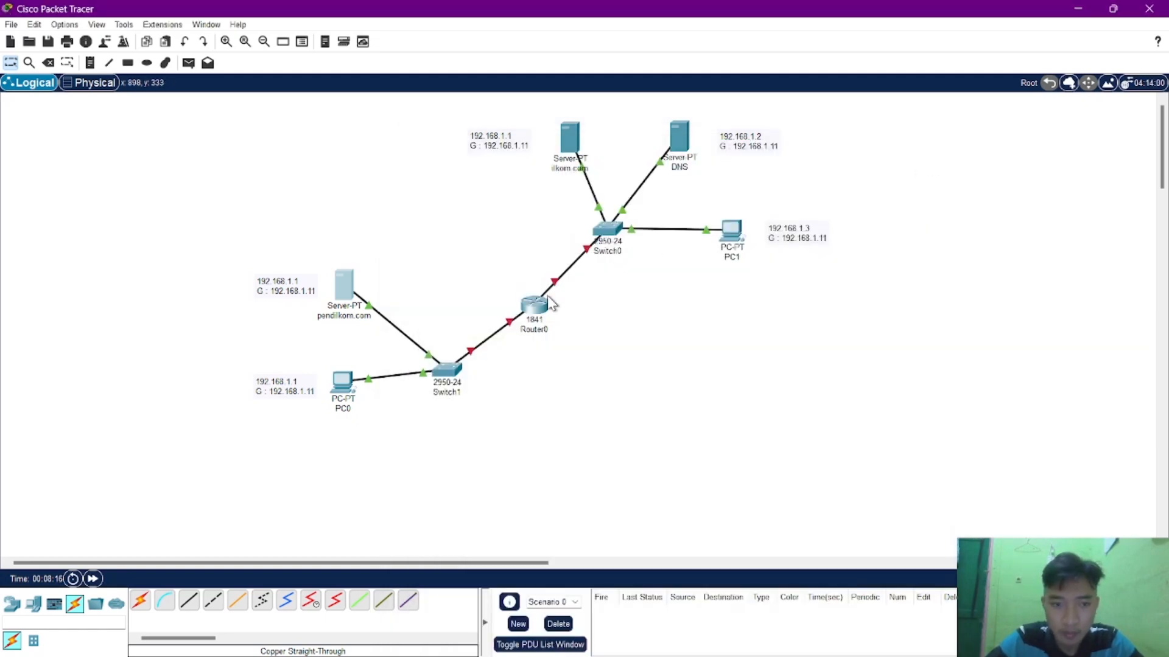
Open the address note beside the pendilkom.com server for editing.
double_click(290, 290)
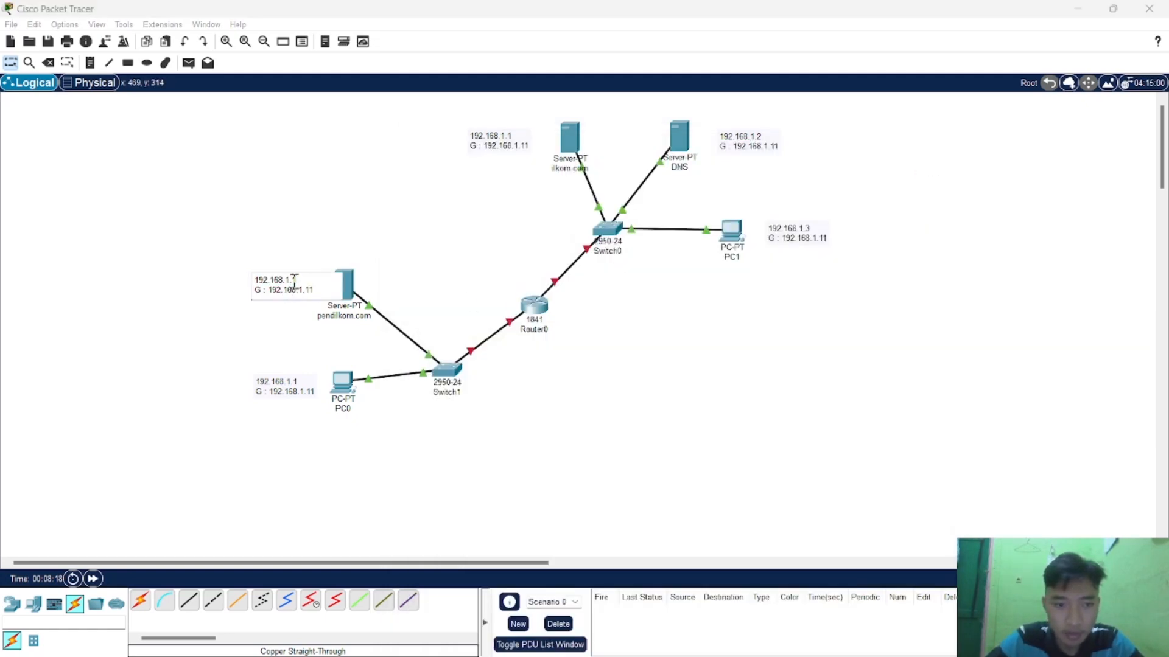
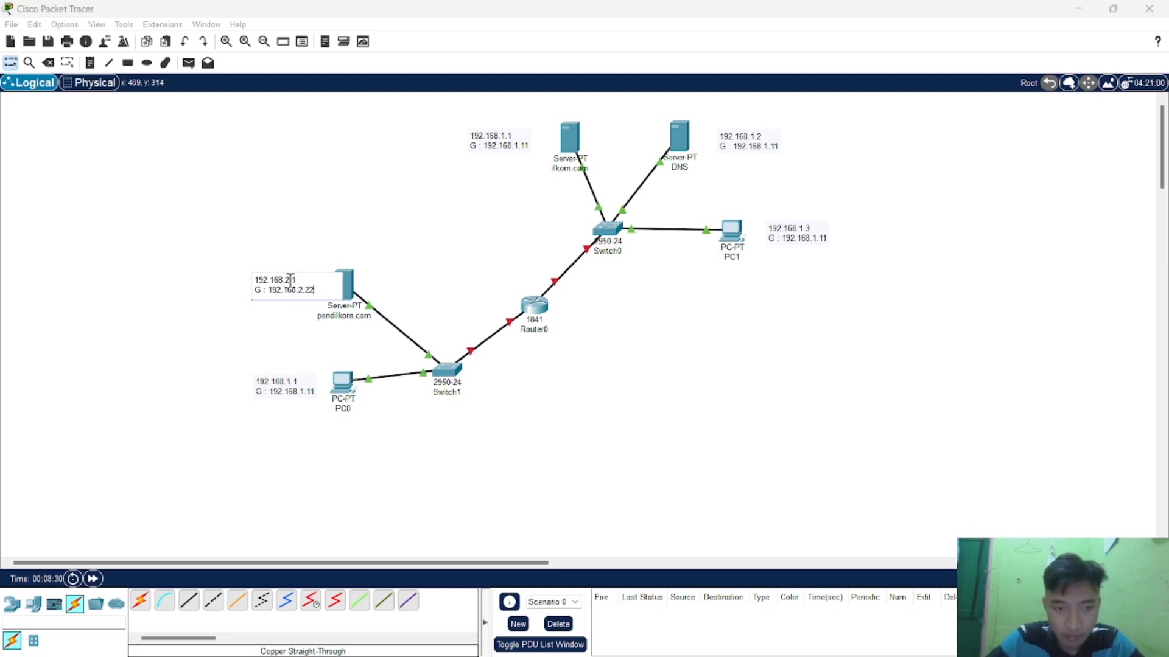
Change the address note beside PC0 to 192.168.2.2 with G : 192.168.2.22.
double_click(294, 386)
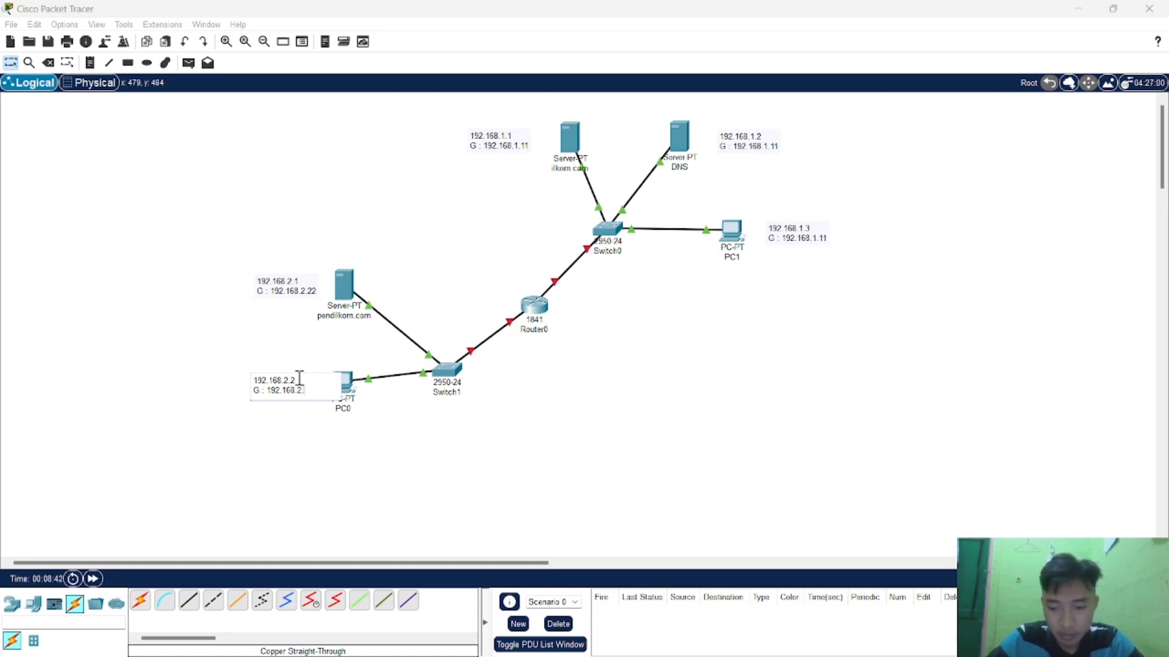
left_click(576, 383)
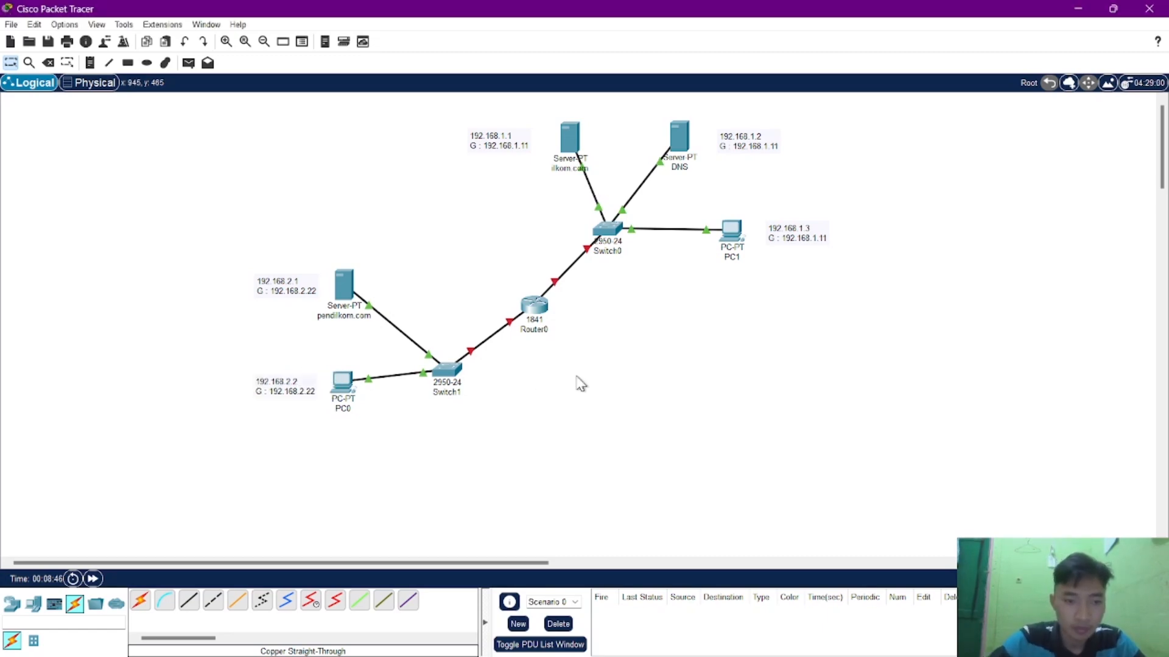
Give PC0 the static IPv4 address 192.168.2.2, subnet mask 255.255.255.0 and default gateway 192.168.2.22, and close its configuration window.
left_click(340, 401)
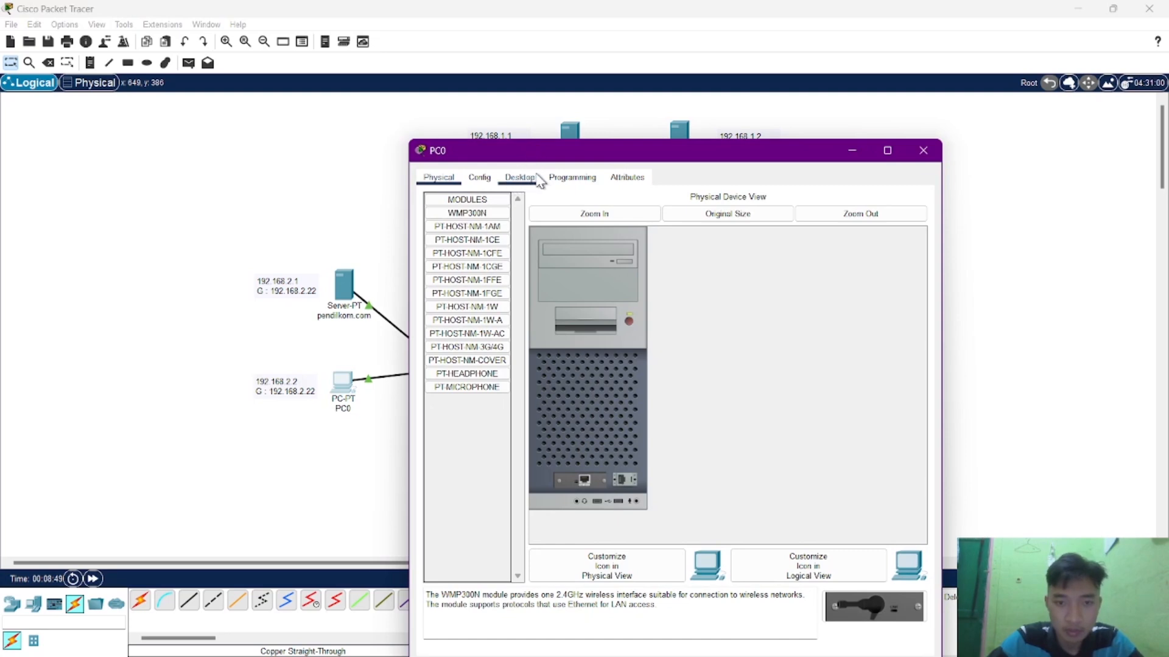
left_click(538, 181)
left_click(490, 224)
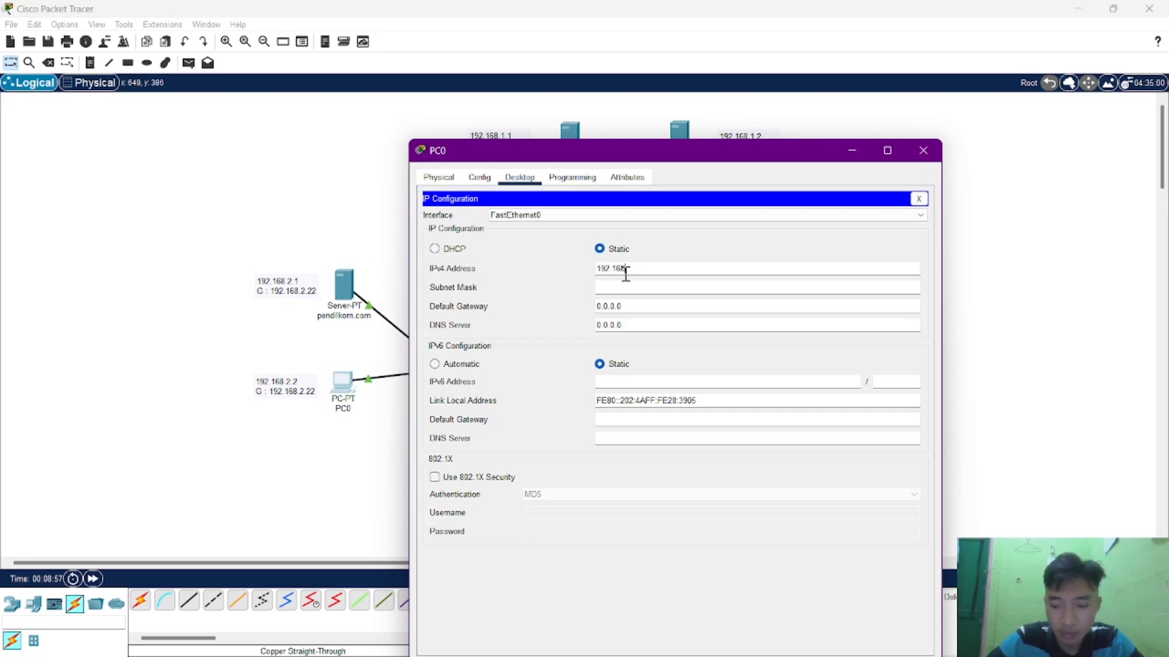
key("Tab")
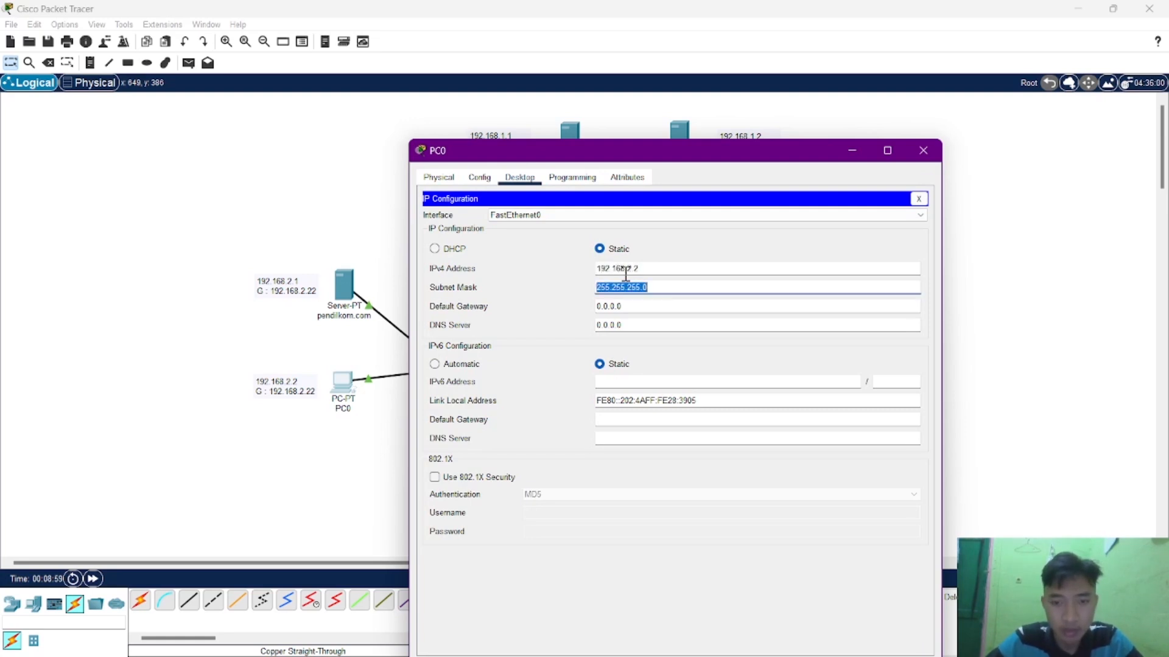
key("Tab")
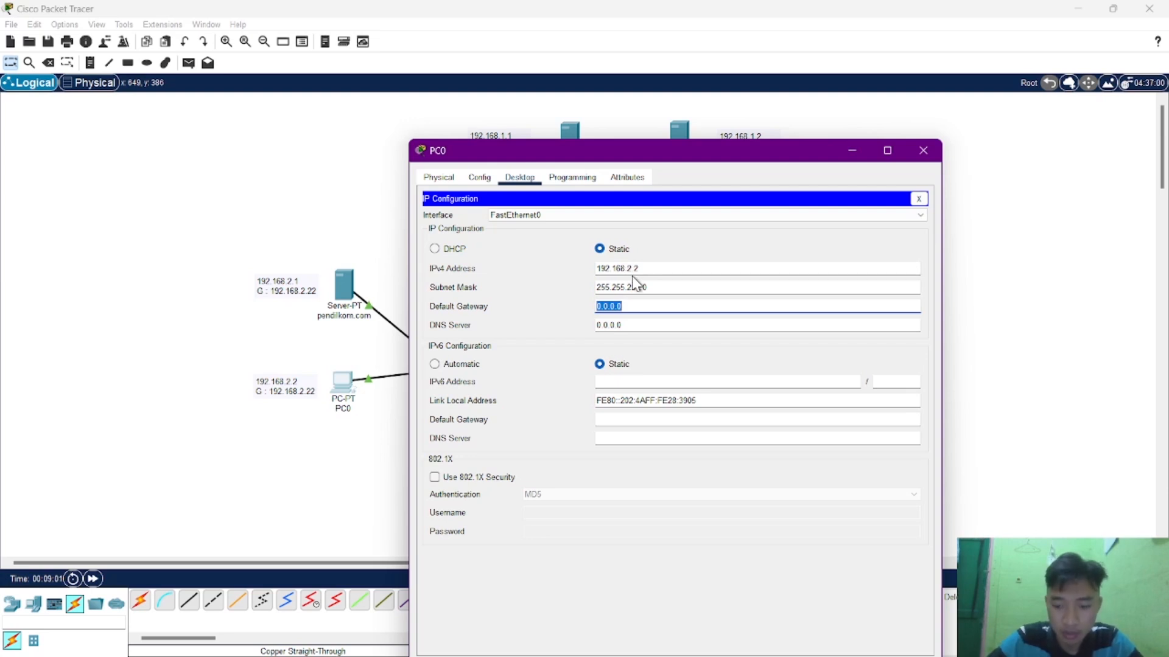
type("192.168.2.22")
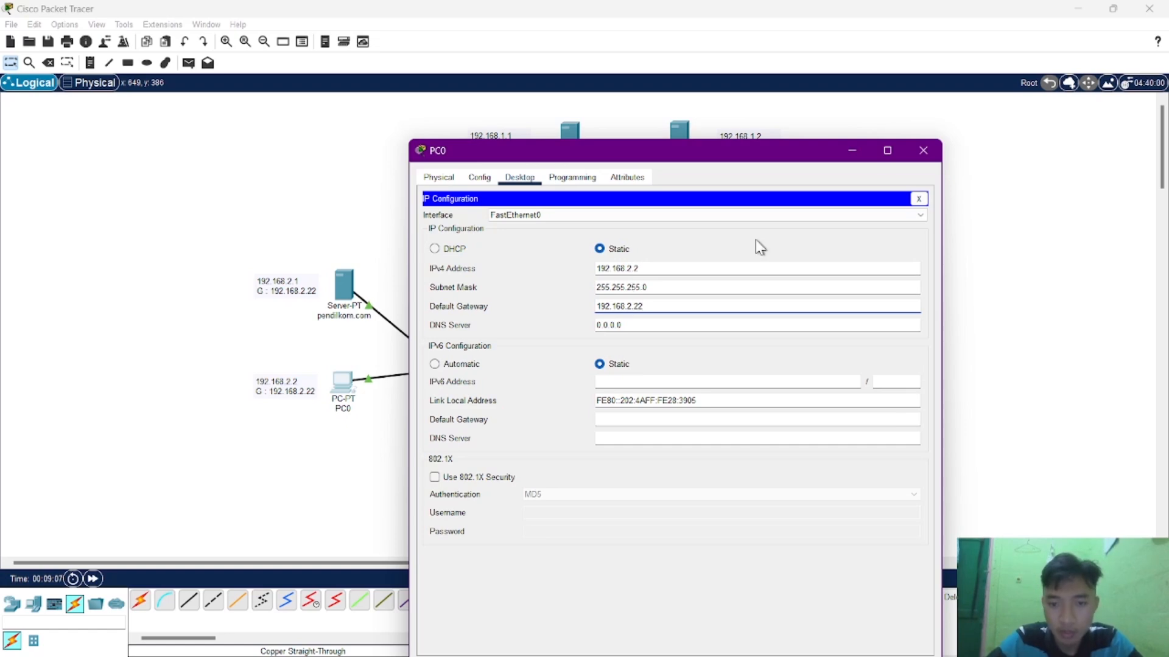
left_click(922, 152)
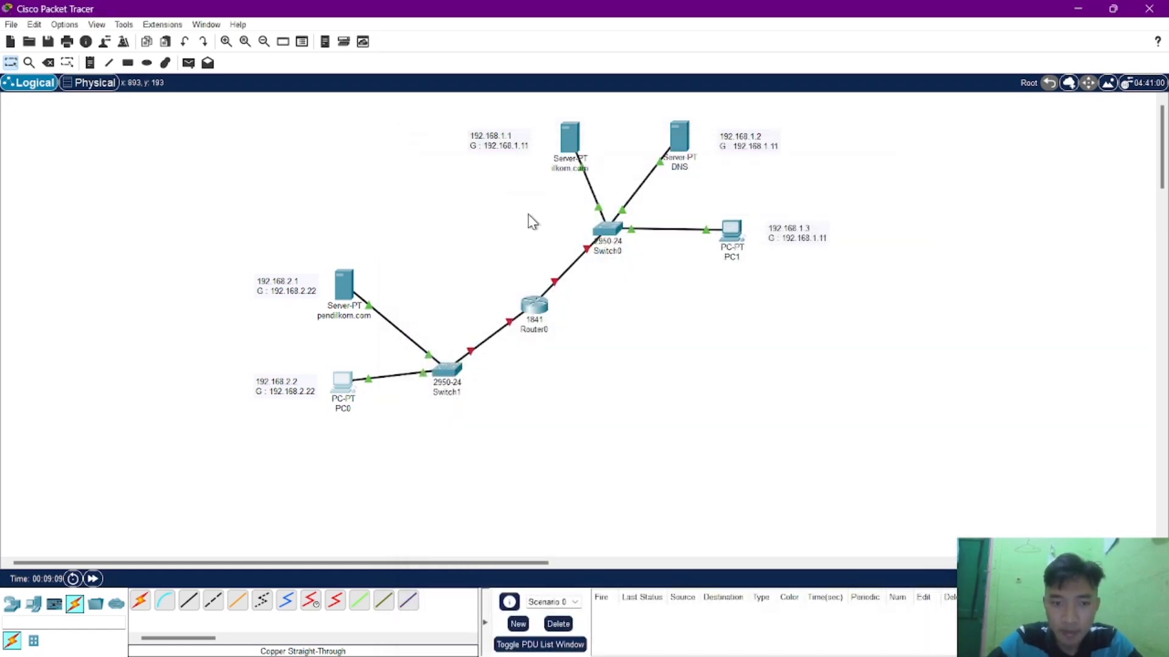
Check the IP configuration of the pendilkom.com server and close its window.
left_click(345, 293)
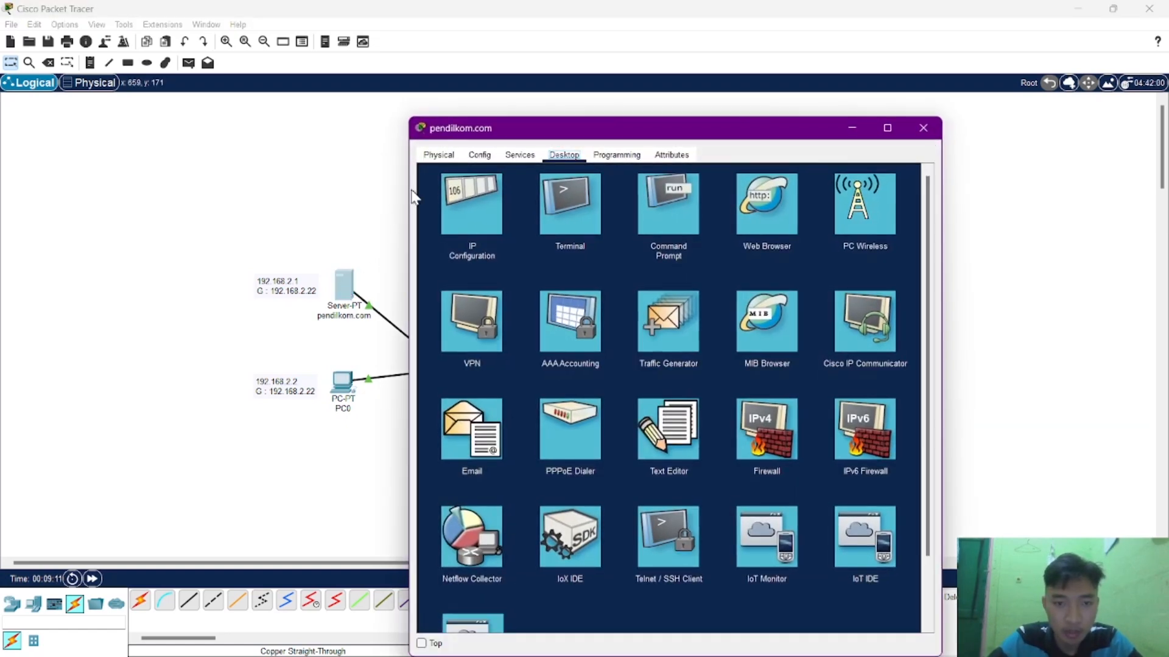
left_click(464, 196)
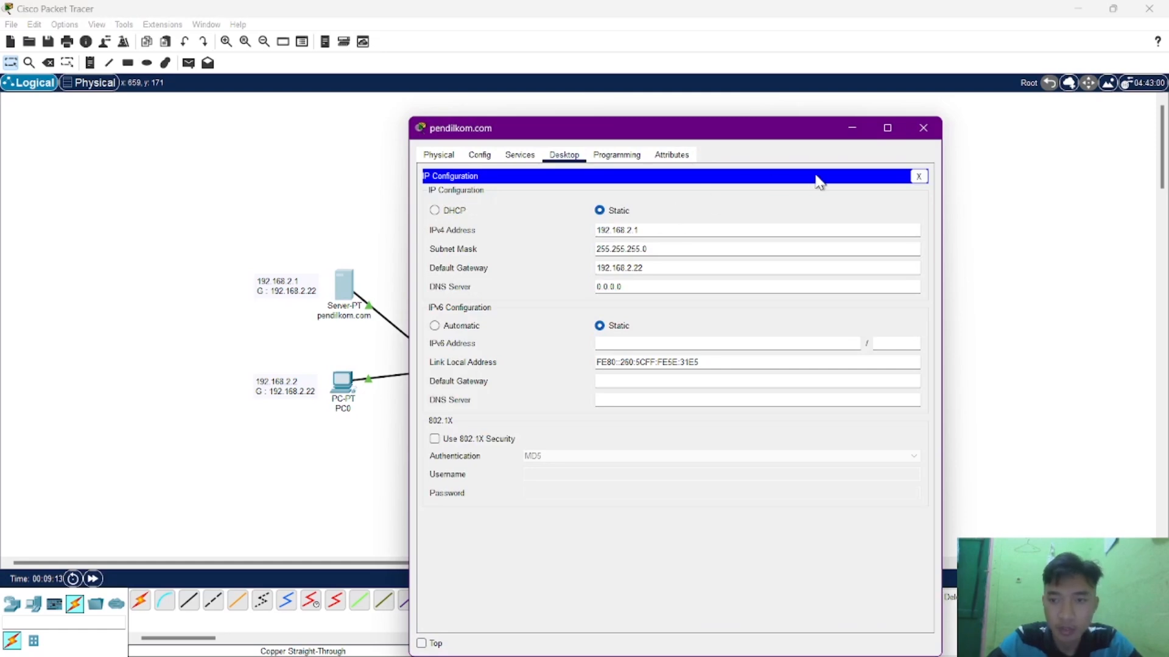
left_click(923, 128)
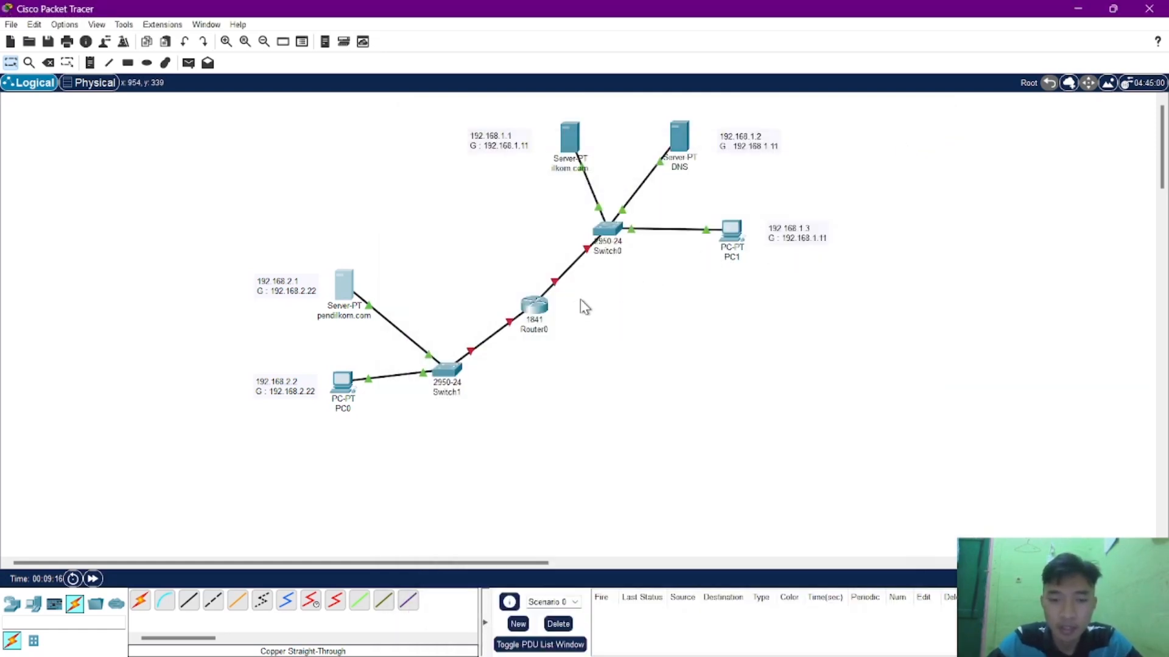
Configure Router0's FastEthernet0/0 interface with IPv4 address 192.168.1.11 and subnet mask 255.255.255.0, and turn the port on.
left_click(535, 305)
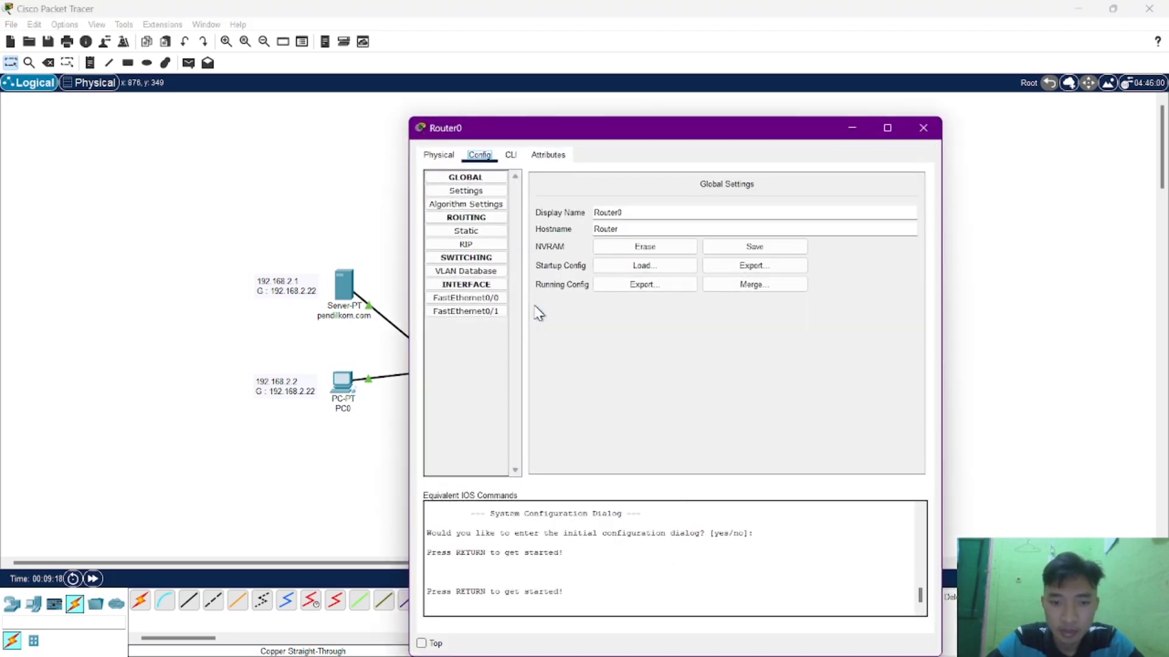
left_click(497, 299)
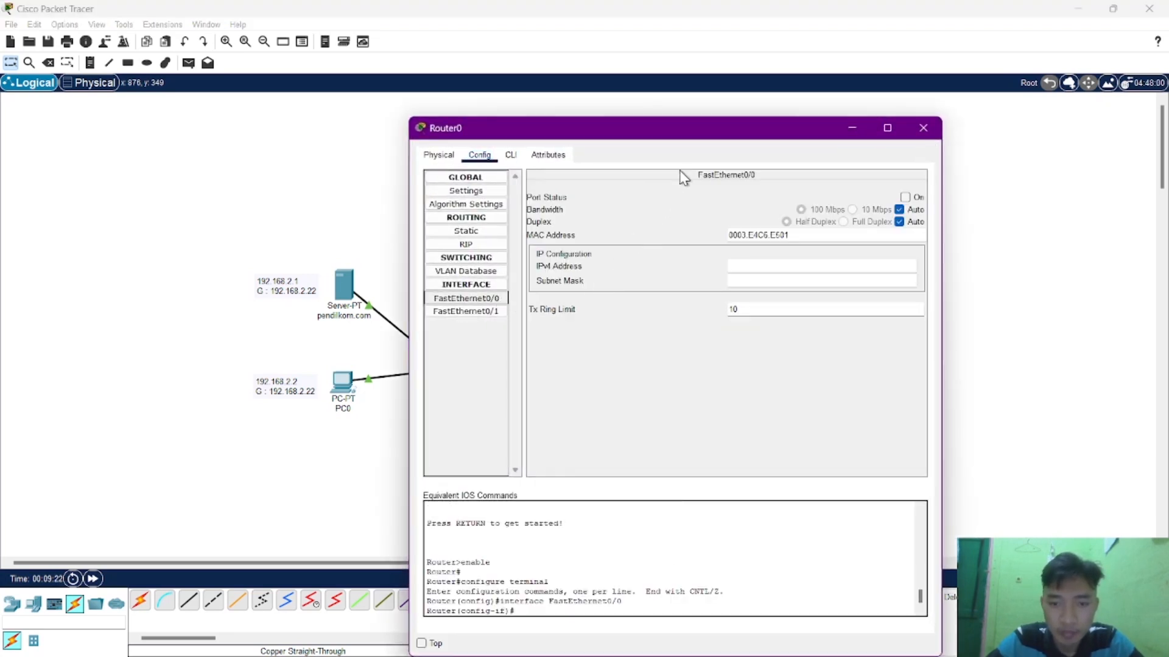
left_click_drag(718, 129, 460, 138)
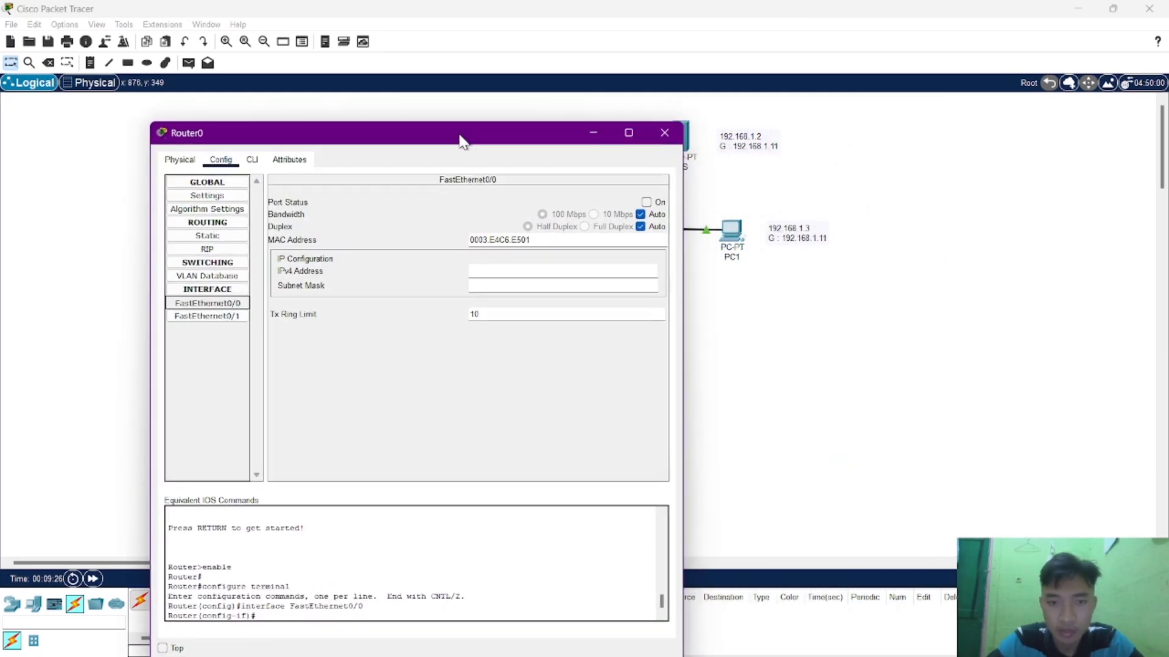
left_click(489, 272)
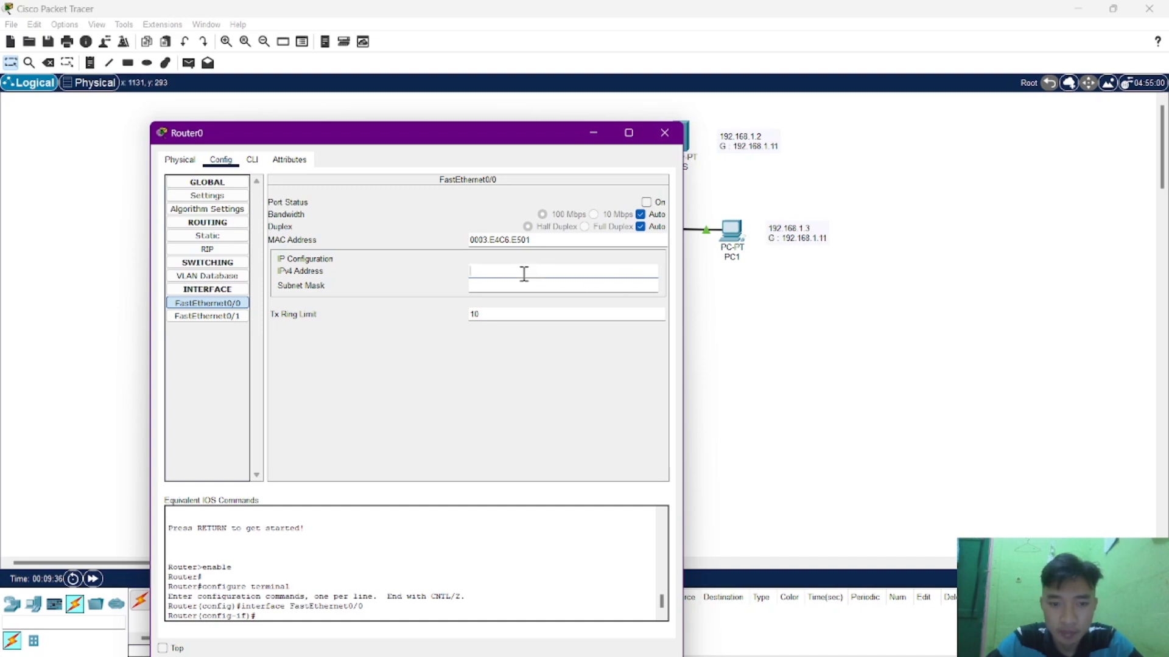
type("192")
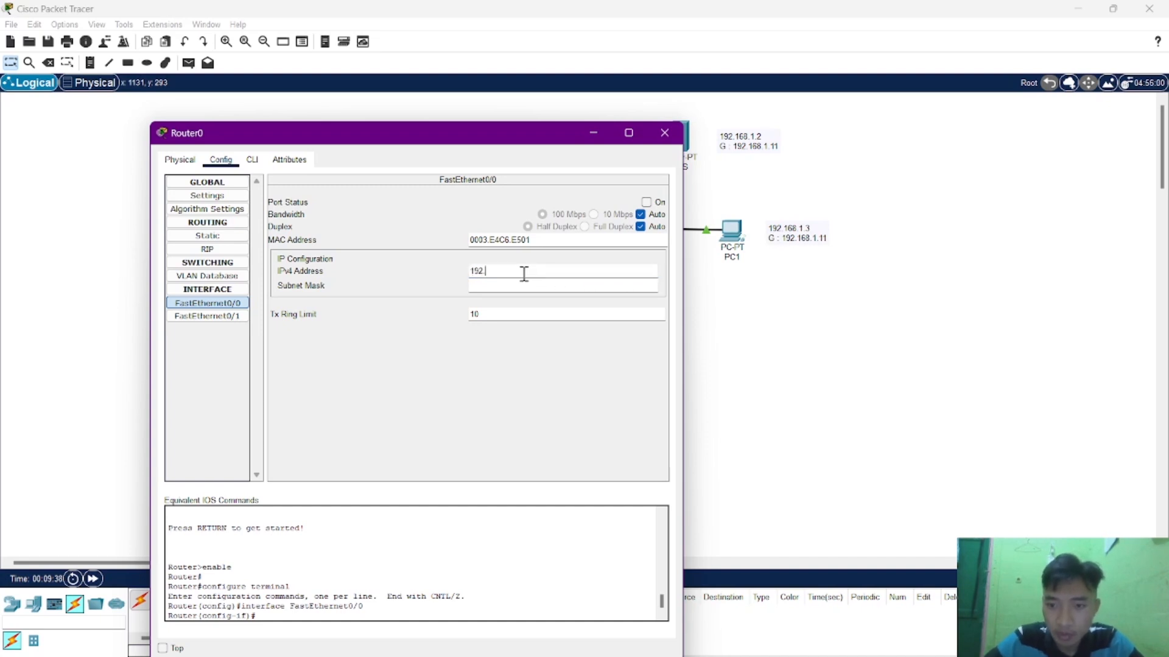
type(".168.1.11")
key("Tab")
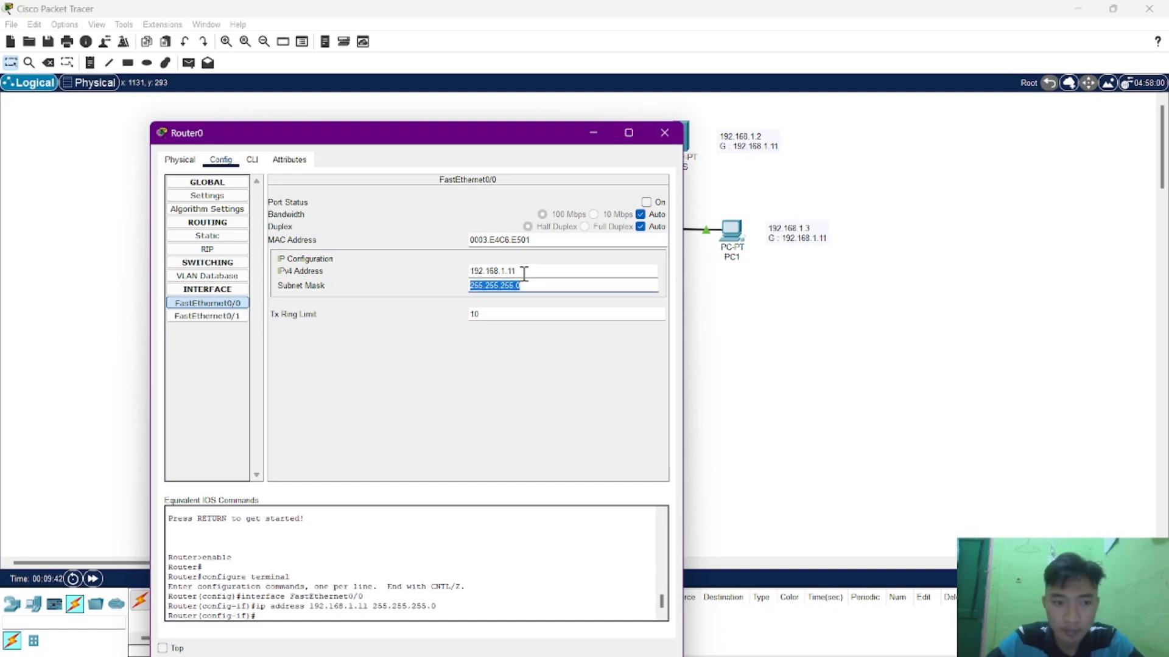
left_click(645, 203)
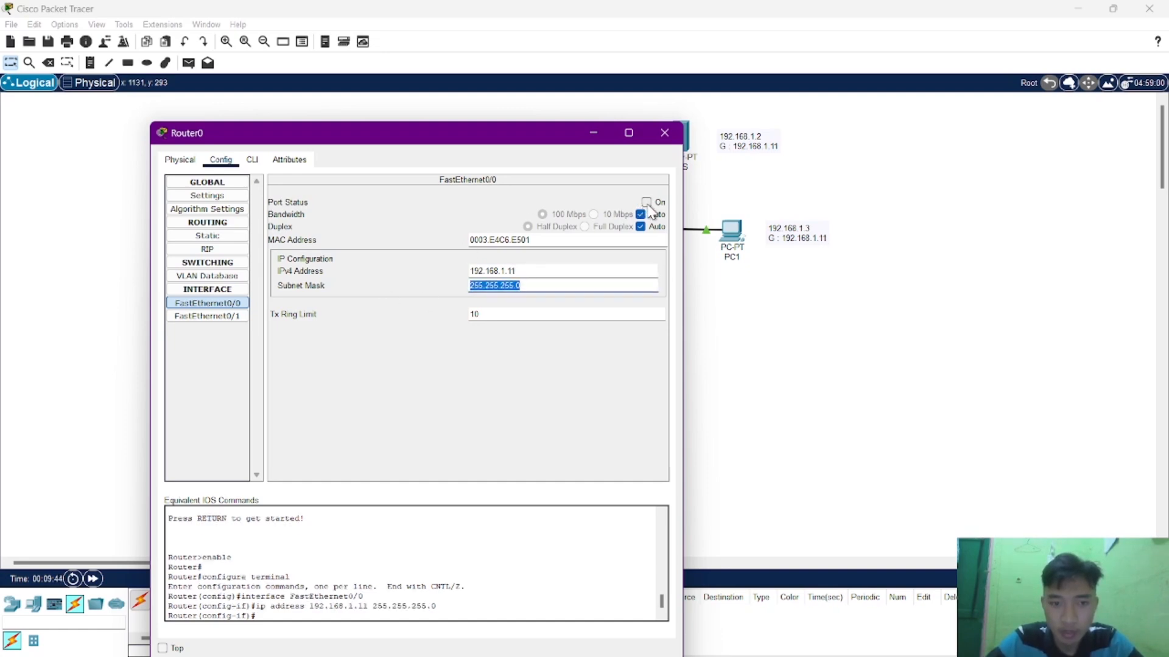
Configure Router0's FastEthernet0/1 interface with IPv4 address 192.168.2.22 and subnet mask 255.255.255.0, turn the port on, and close the router window.
left_click(235, 317)
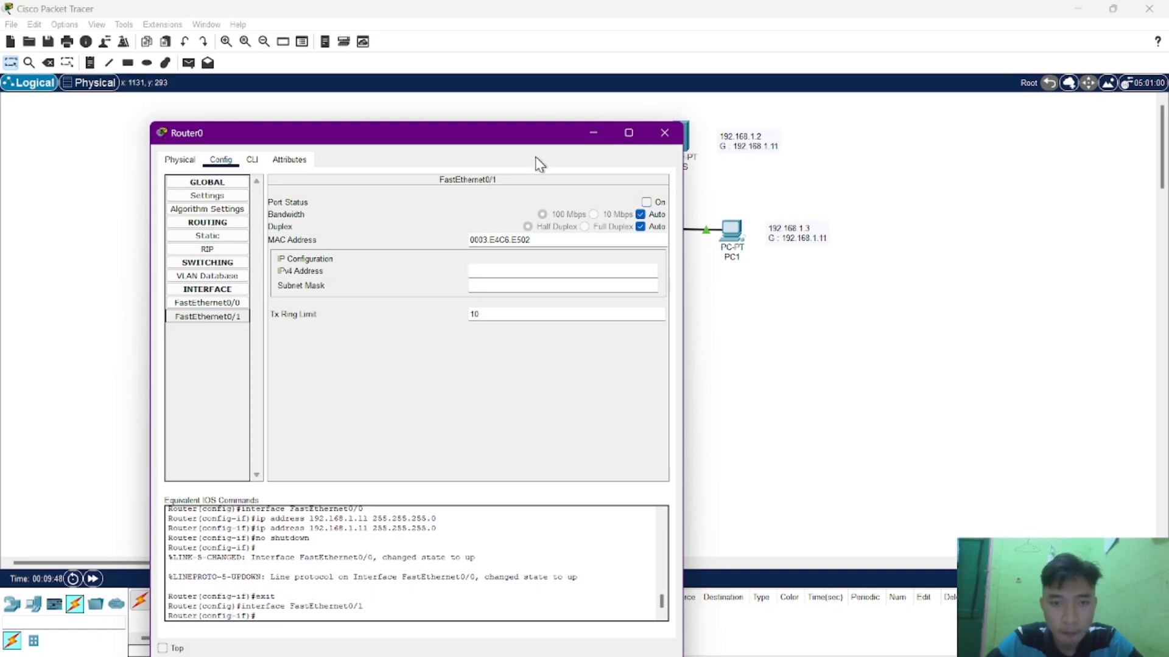
left_click_drag(544, 139, 874, 114)
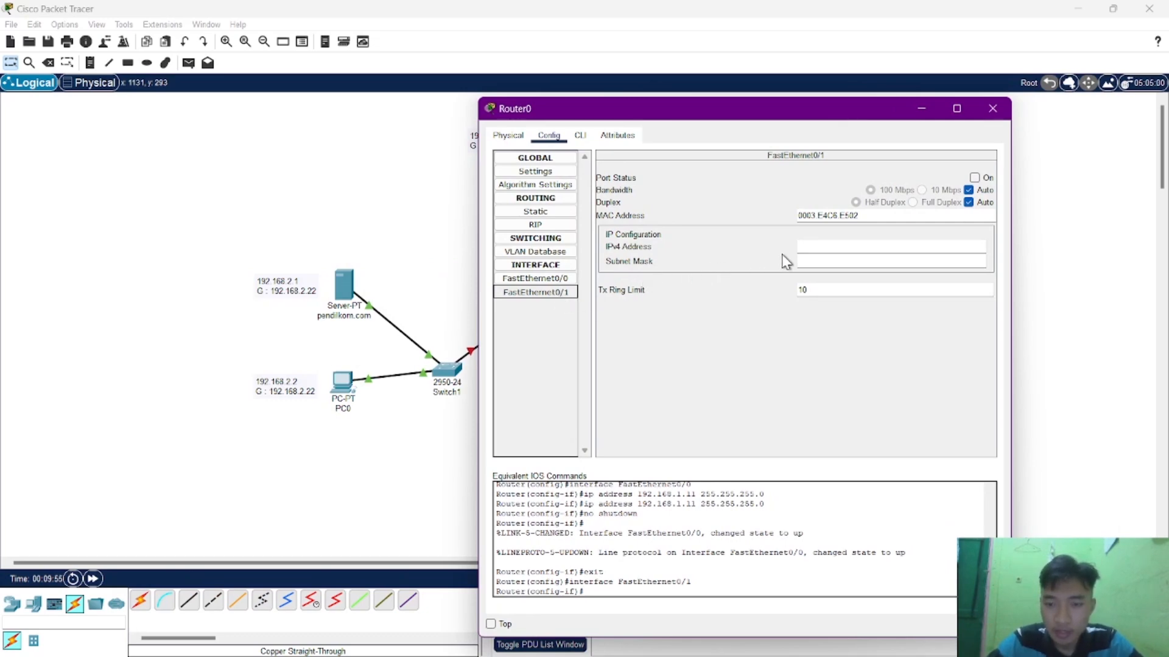
left_click(804, 248)
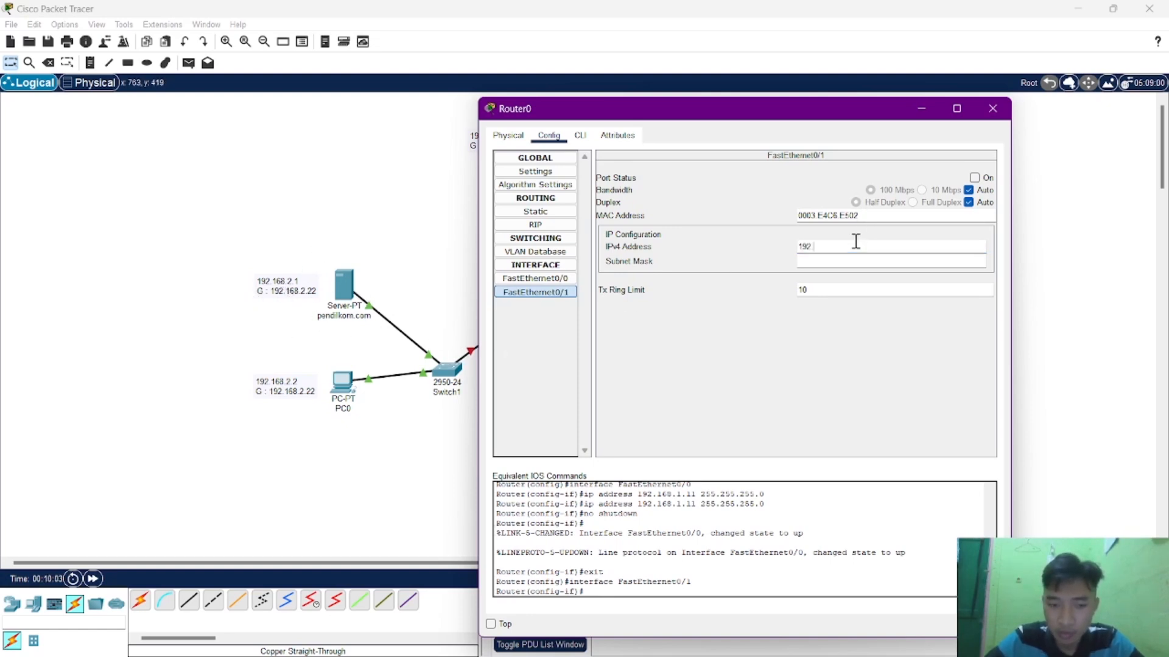
type("192.168.2.22")
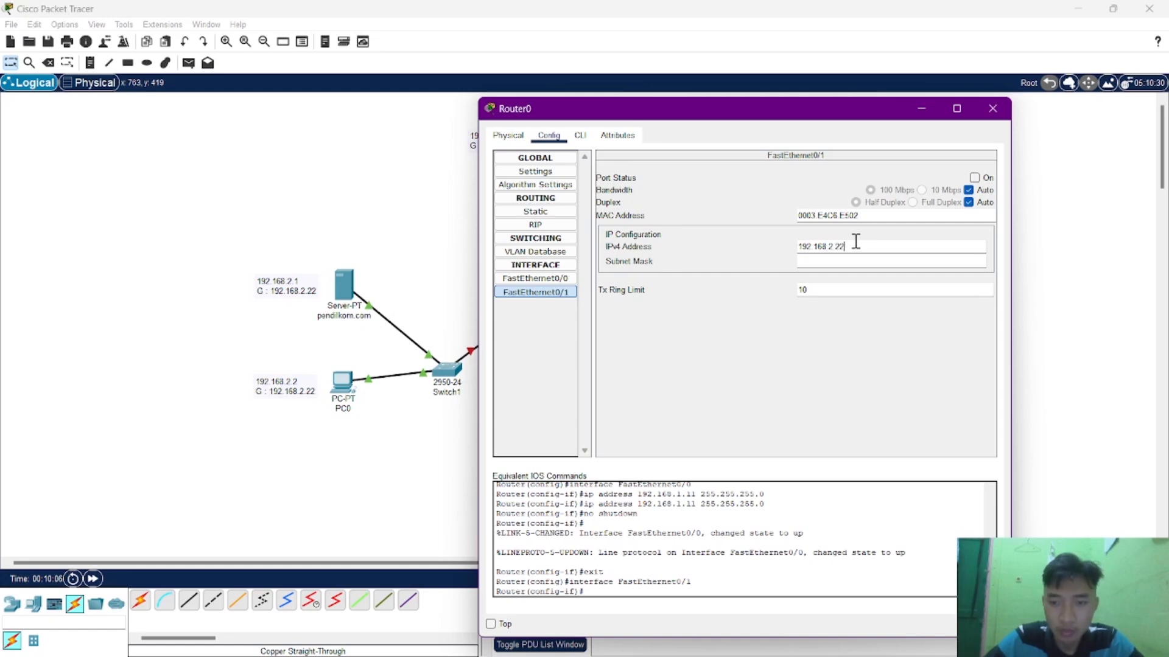
key("Tab")
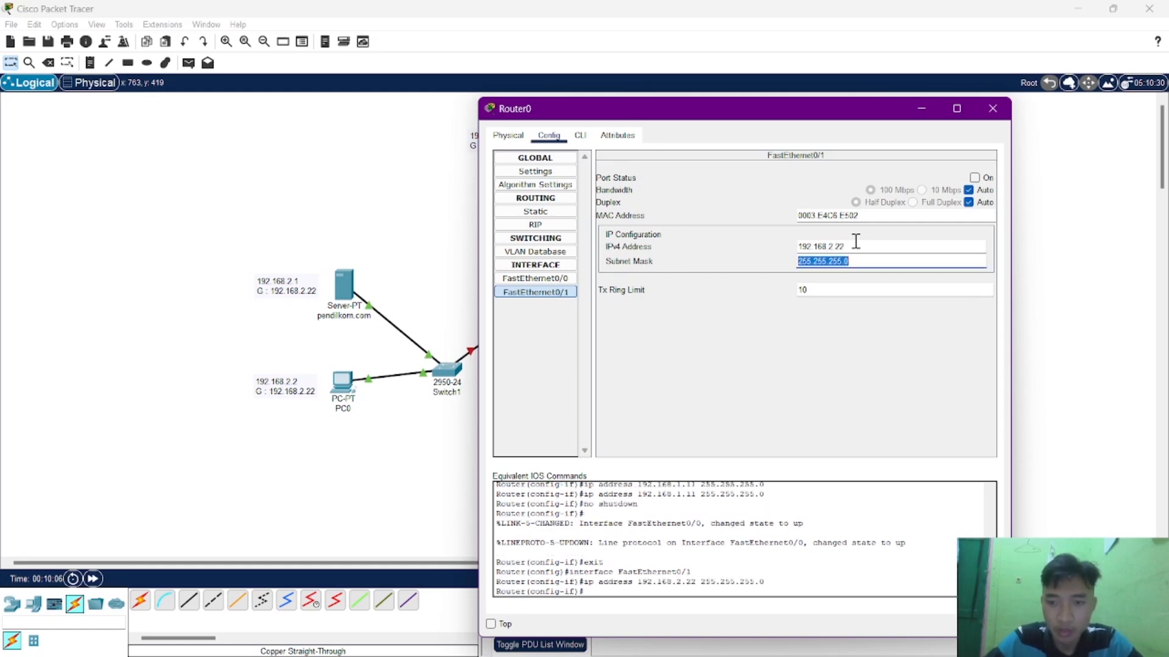
left_click(974, 177)
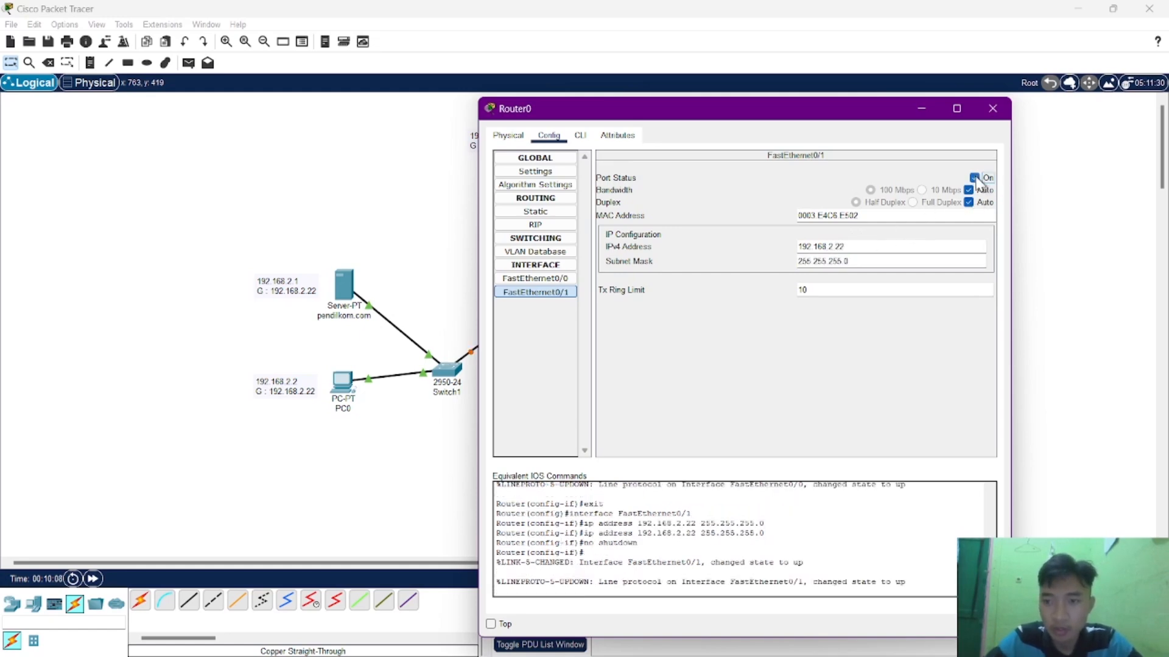
left_click(993, 109)
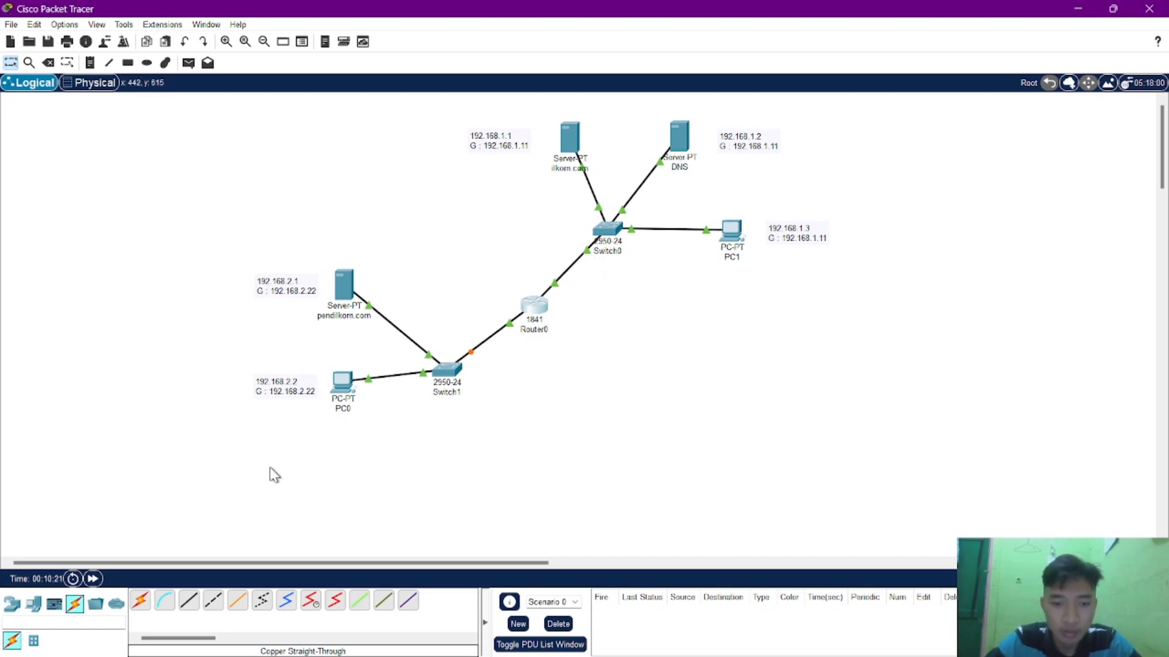
Fast-forward the simulation time and send a simple test PDU from PC1 to the ilkom.com server.
left_click(94, 580)
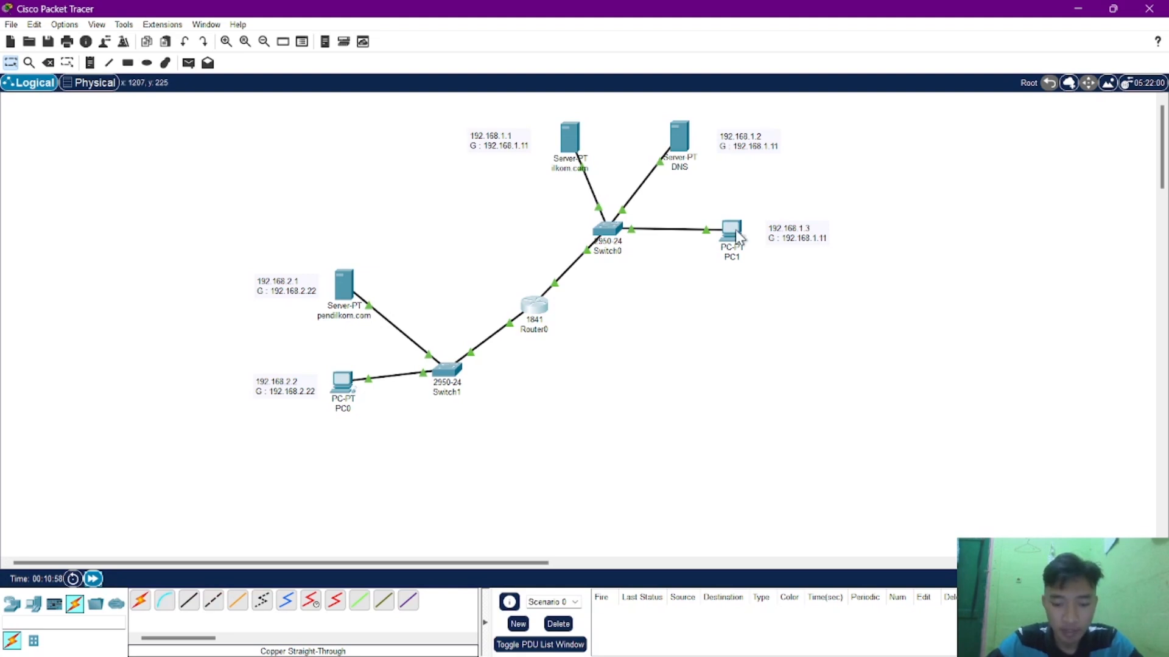
mouse_move(735, 229)
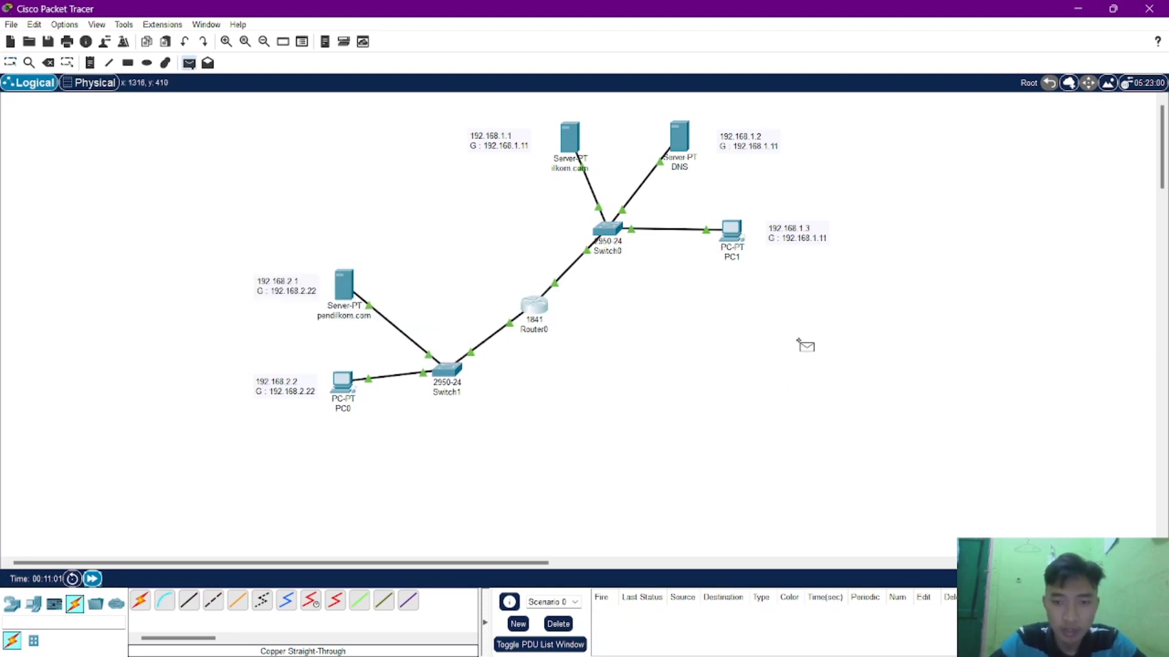
left_click(734, 240)
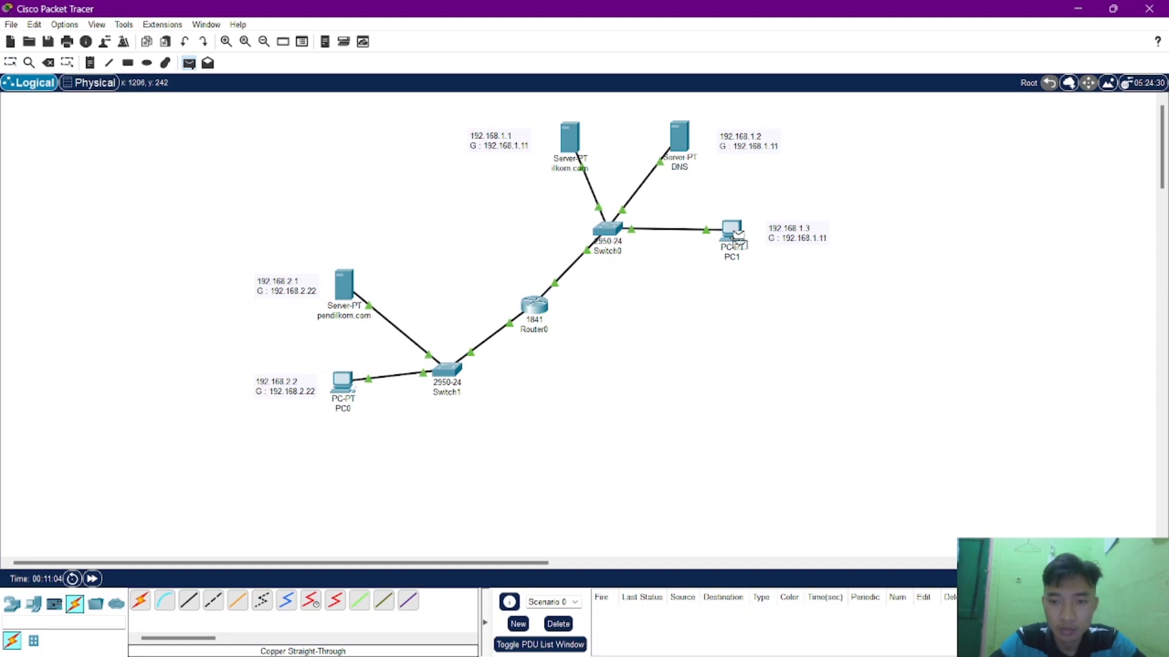
left_click(573, 141)
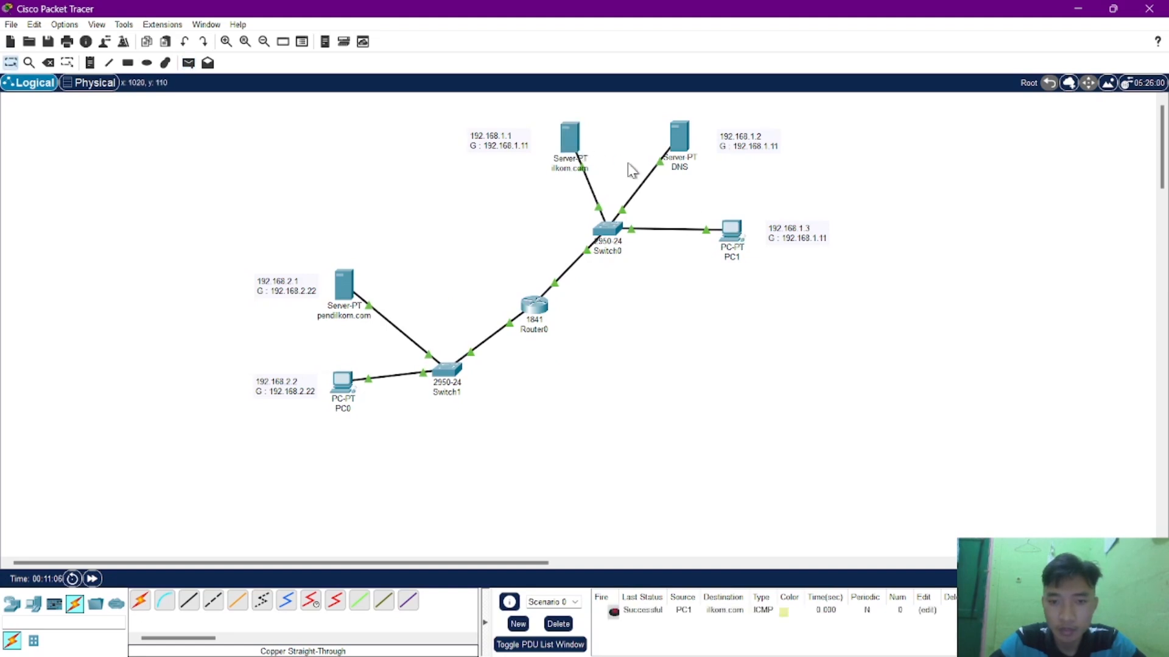
Send simple test PDUs from PC1 to the DNS server and from PC1 to Router0.
key("p")
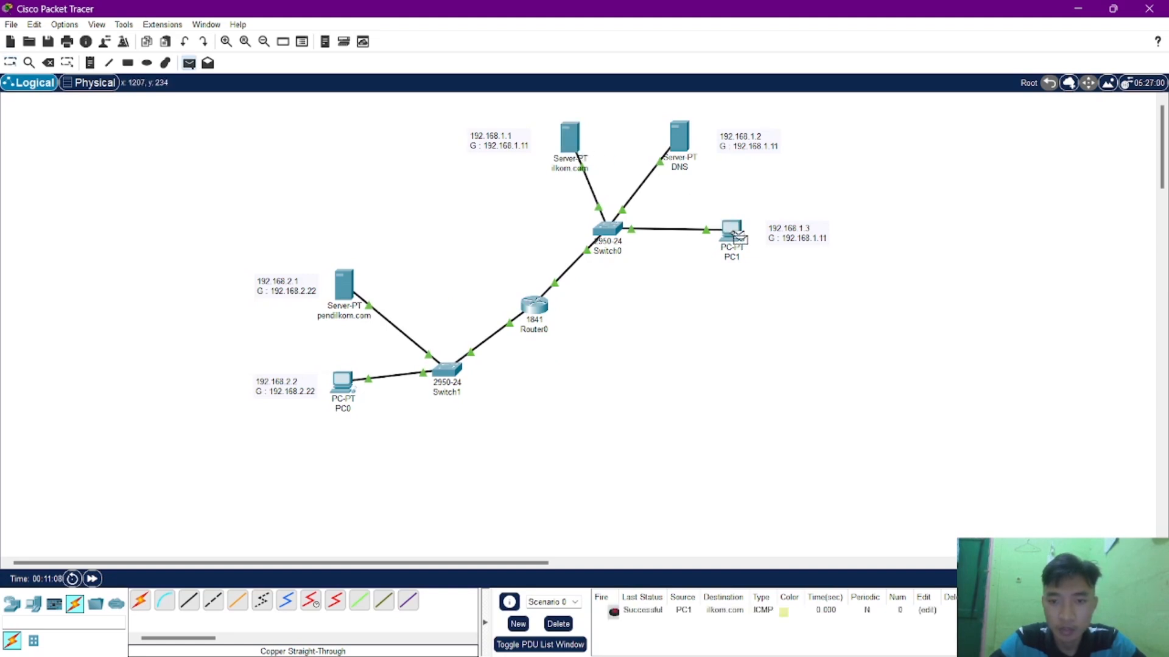
left_click(735, 236)
left_click(680, 139)
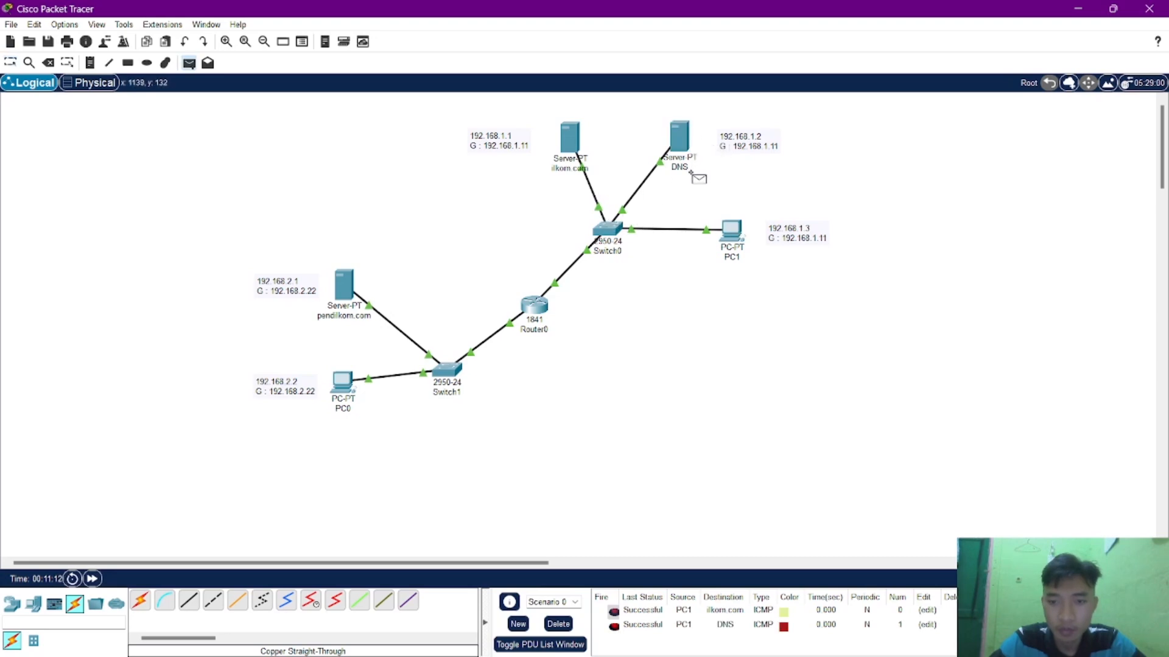
left_click(733, 233)
left_click(535, 304)
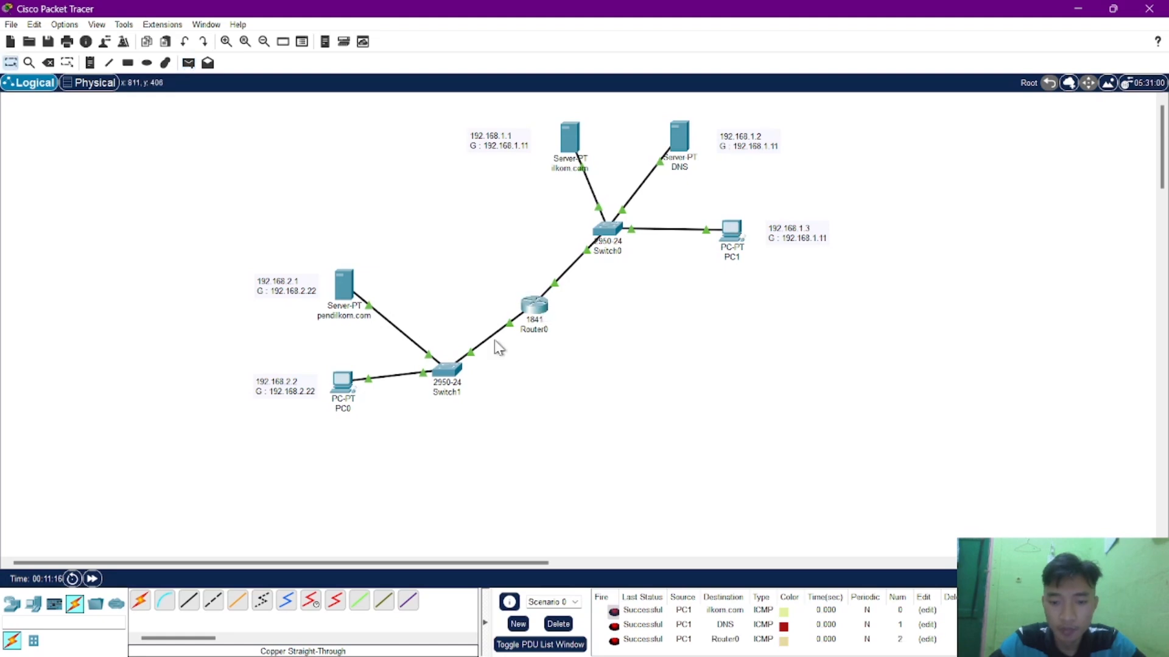
Send a simple test PDU from PC0 to the pendilkom.com server and check its status in the PDU list.
key("p")
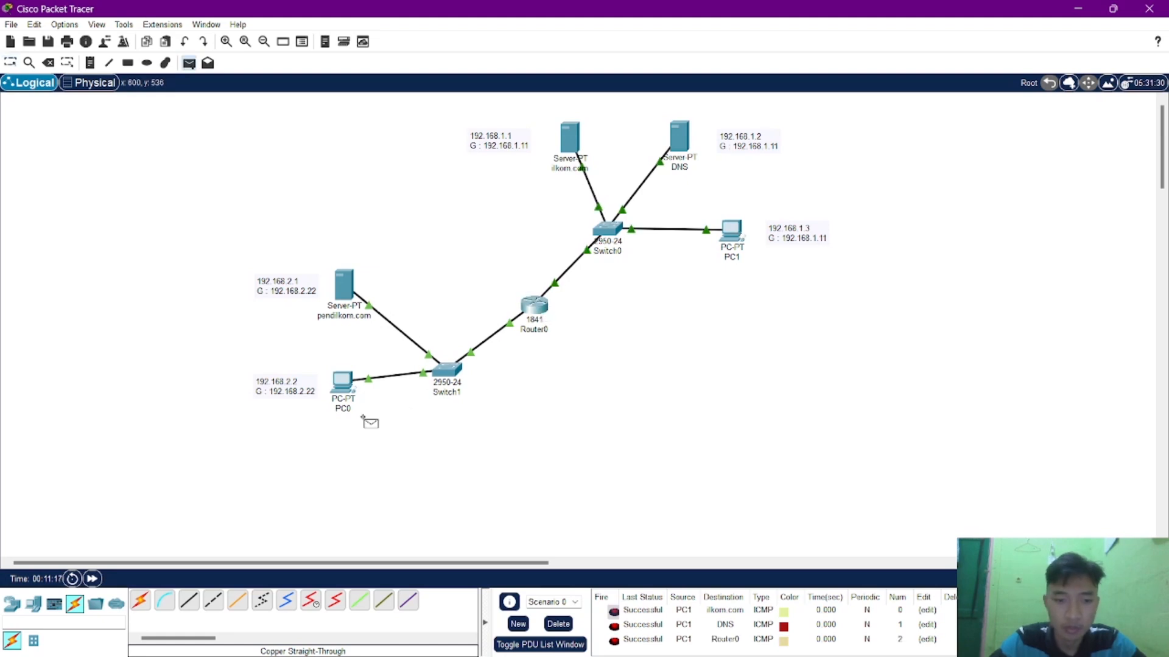
left_click(352, 383)
left_click(350, 293)
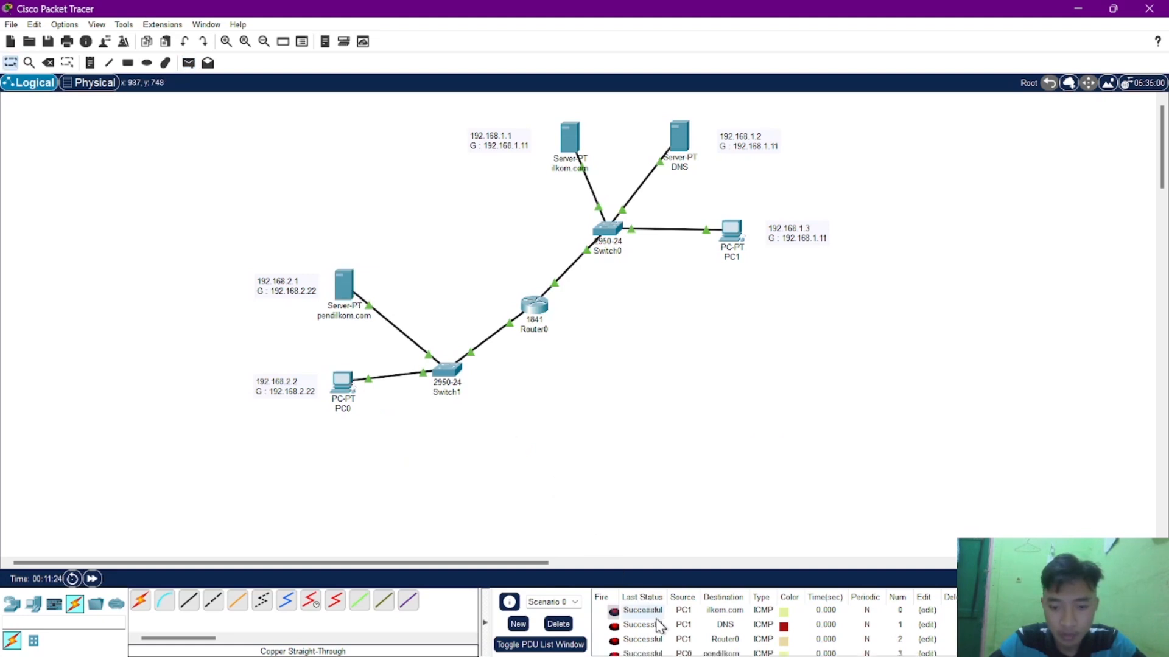
scroll(656, 621, "down", 1)
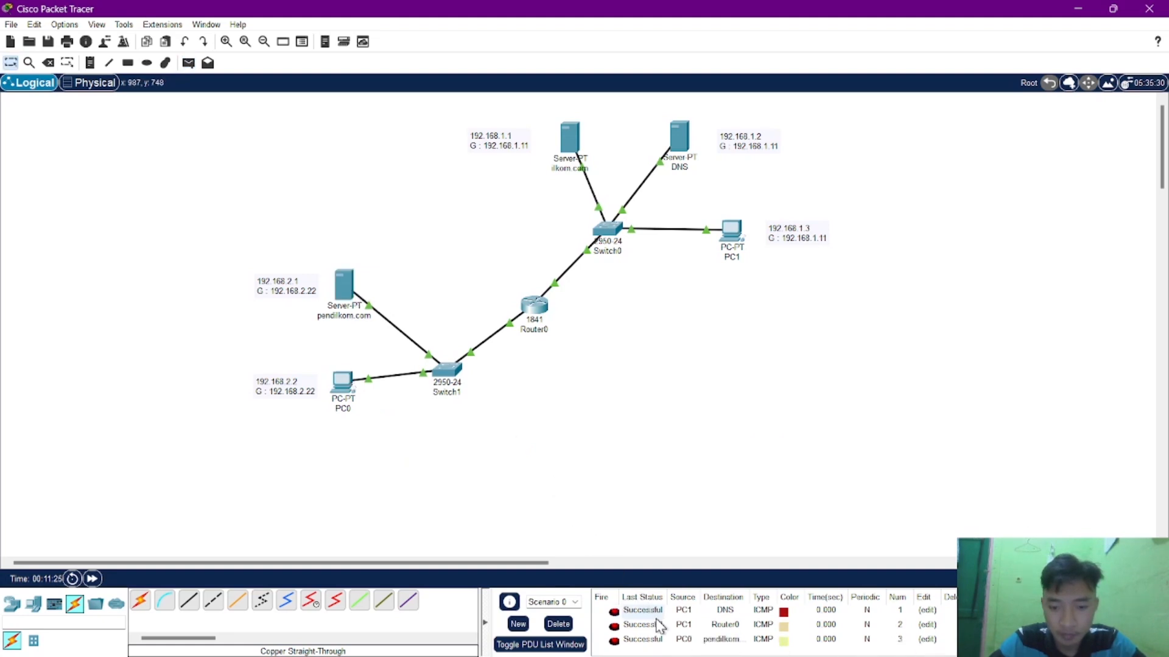
Send a simple test PDU from PC0 to Router0 and check its status in the PDU list.
left_click(342, 381)
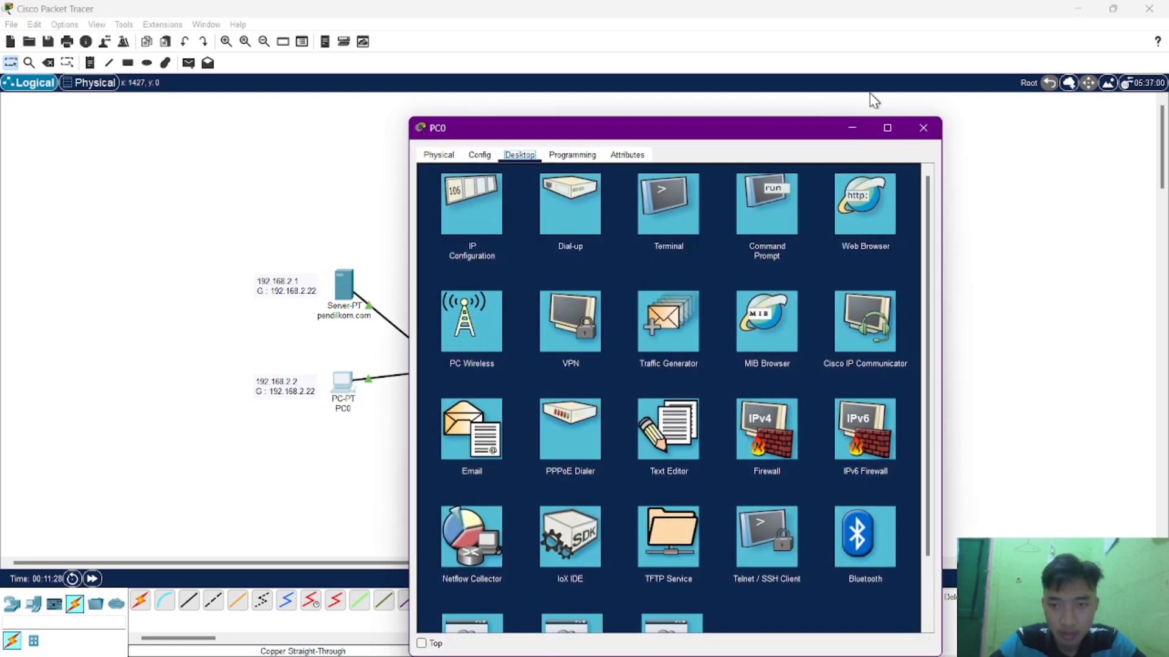
left_click(926, 121)
key("p")
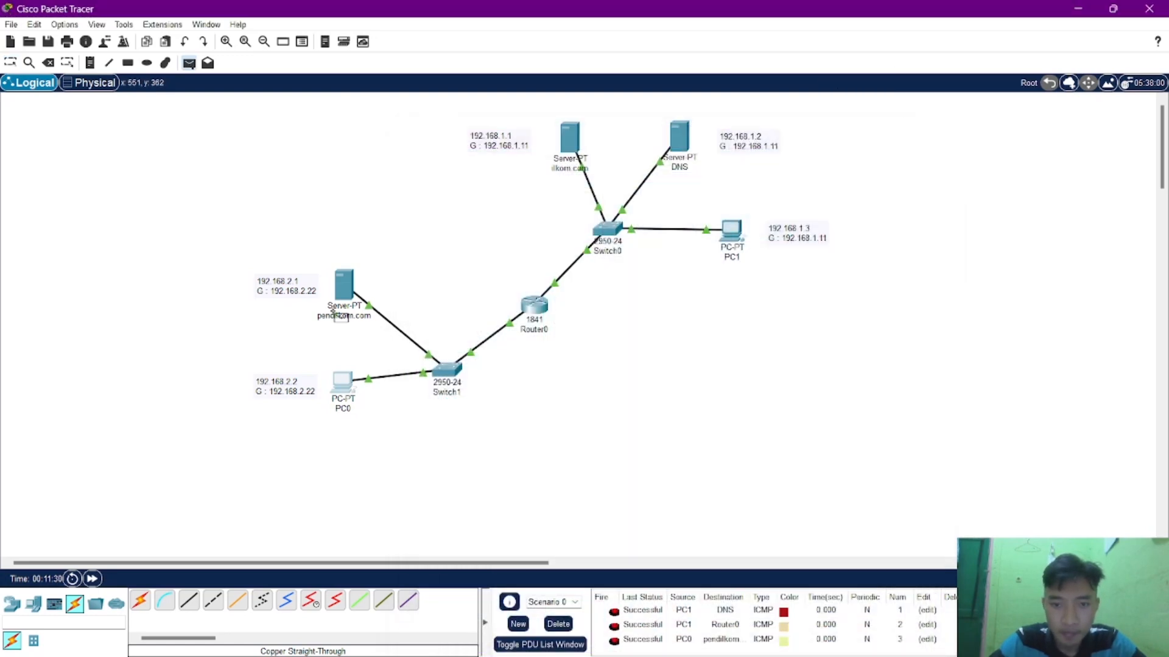
left_click(342, 391)
left_click(536, 305)
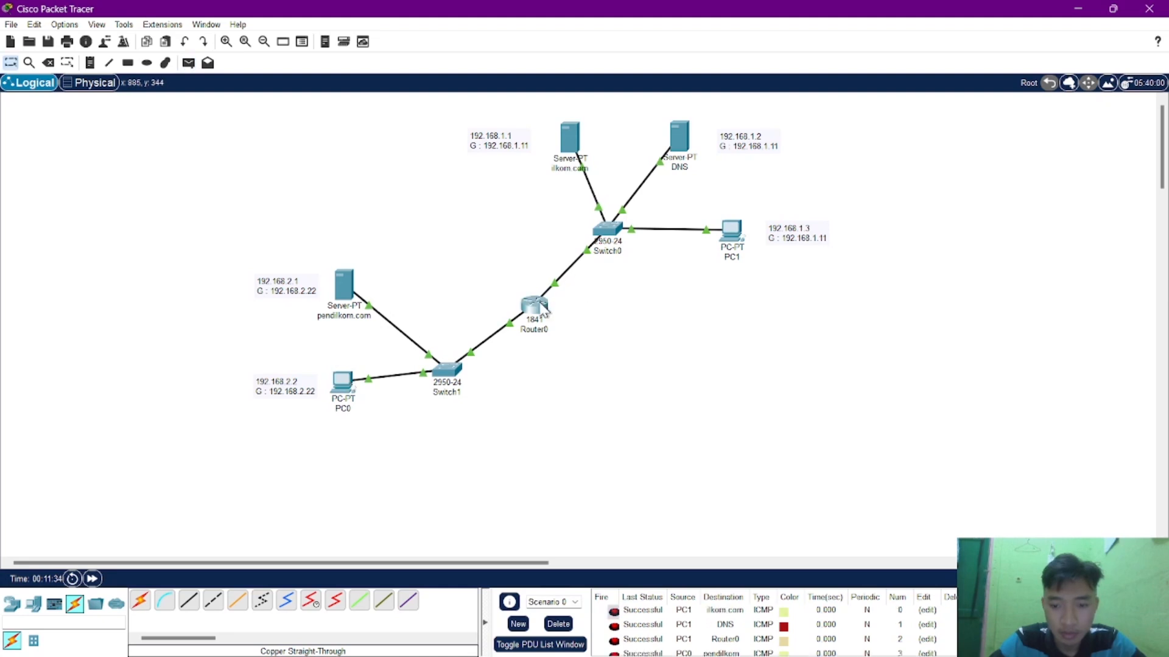
scroll(730, 645, "down", 1)
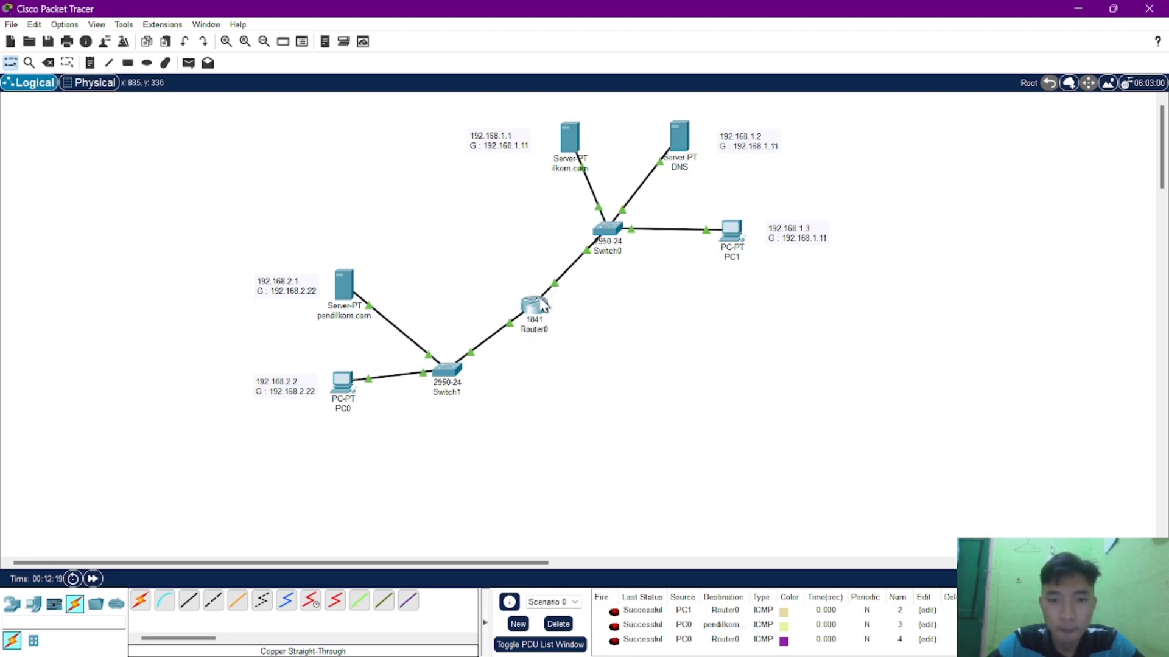
mouse_move(543, 306)
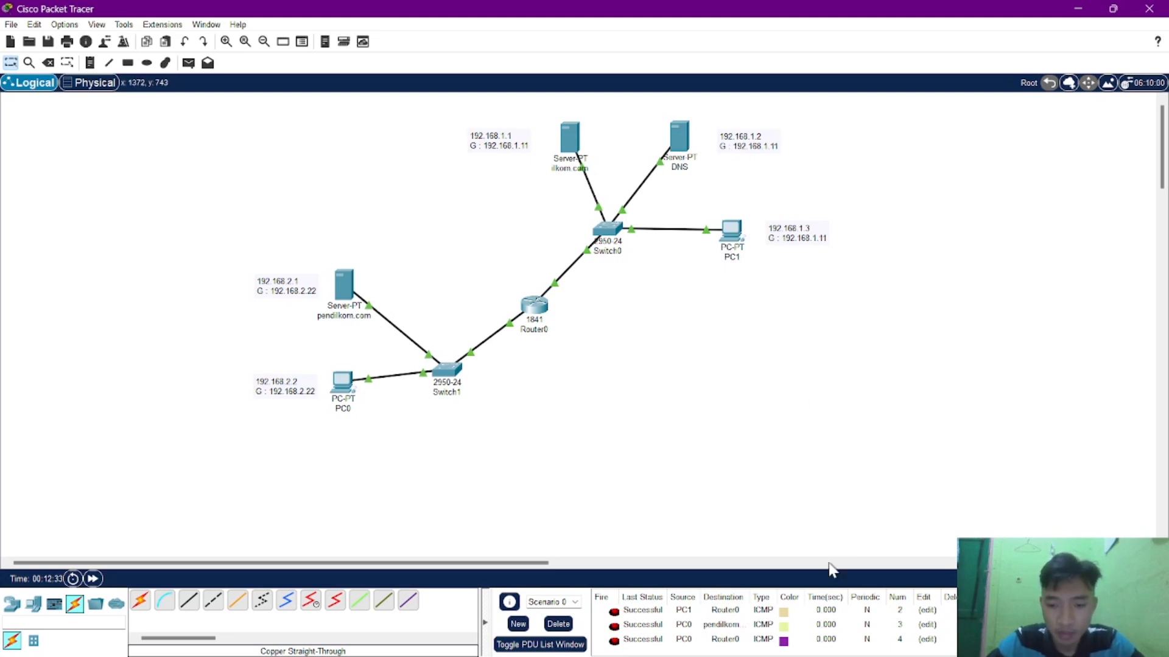
Check the assignment's task list in the browser and ping PC1 at 192.168.1.3 from PC0's Command Prompt, closing PC0's window.
left_click(719, 644)
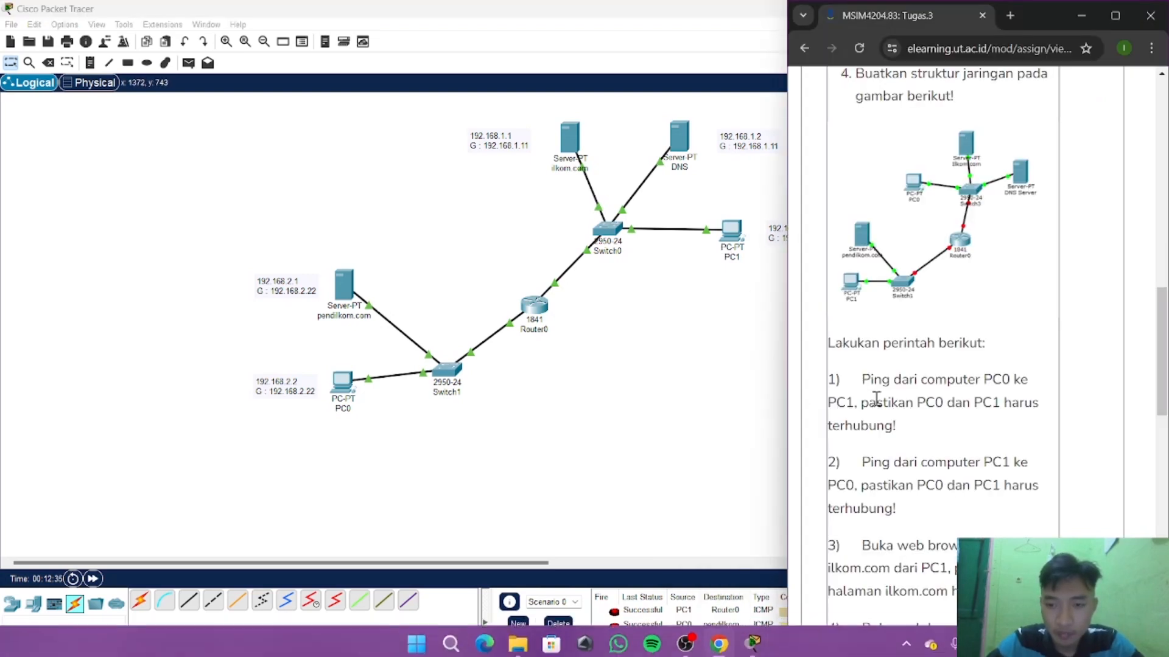
scroll(888, 392, "down", 3)
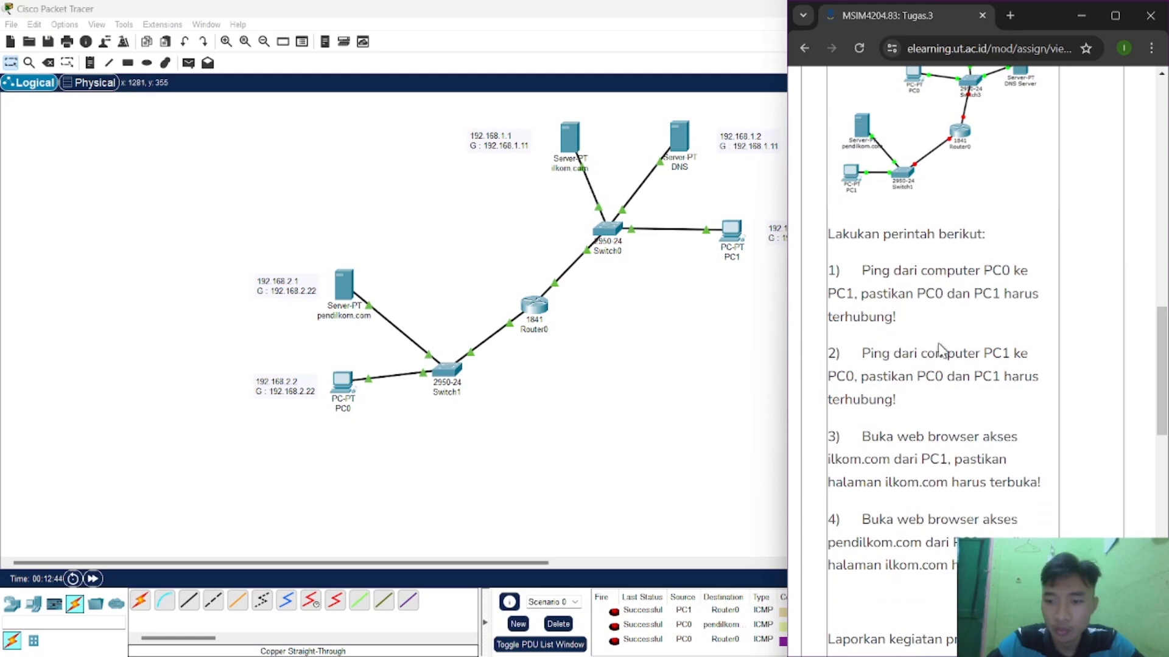
left_click(1082, 17)
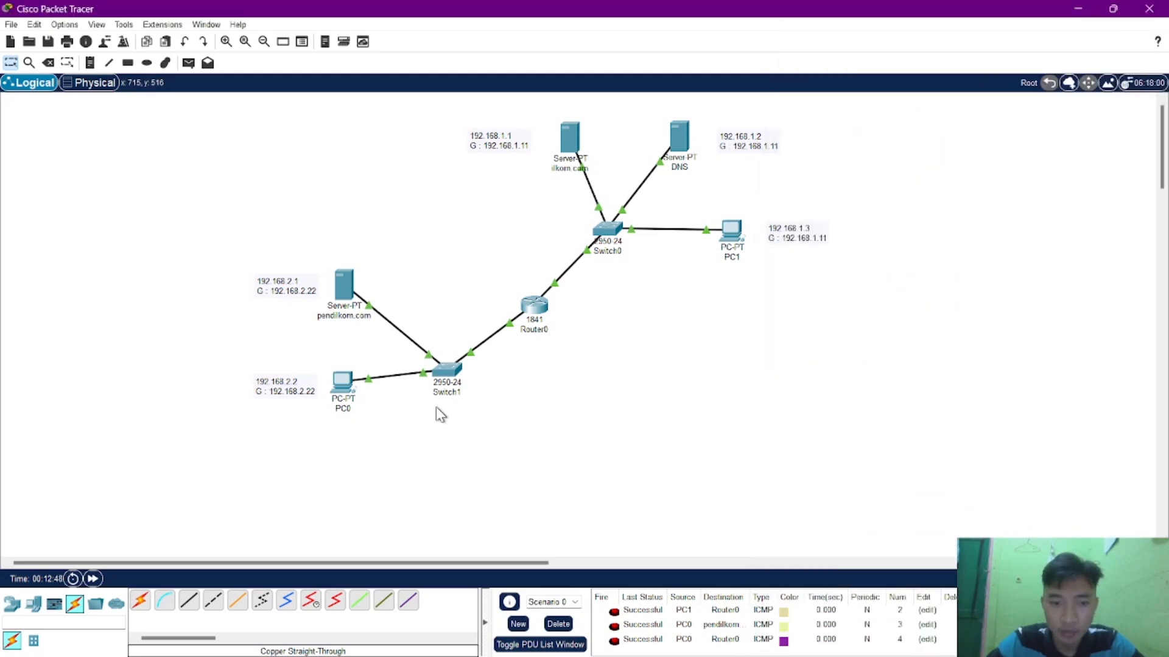
left_click(341, 386)
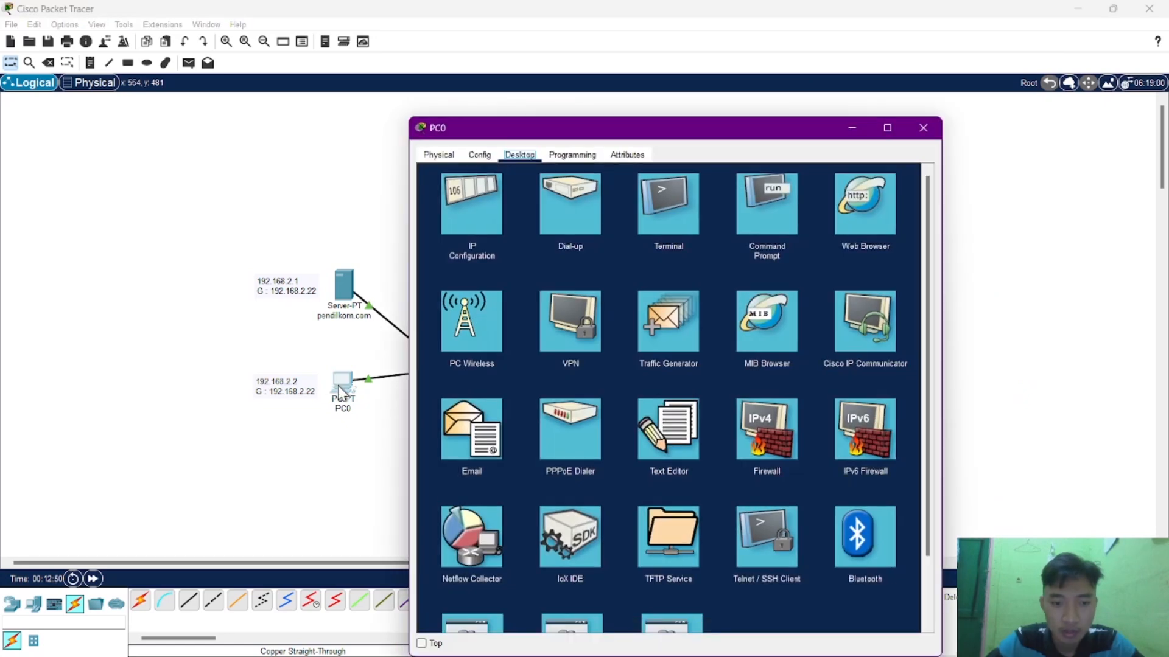
left_click(785, 197)
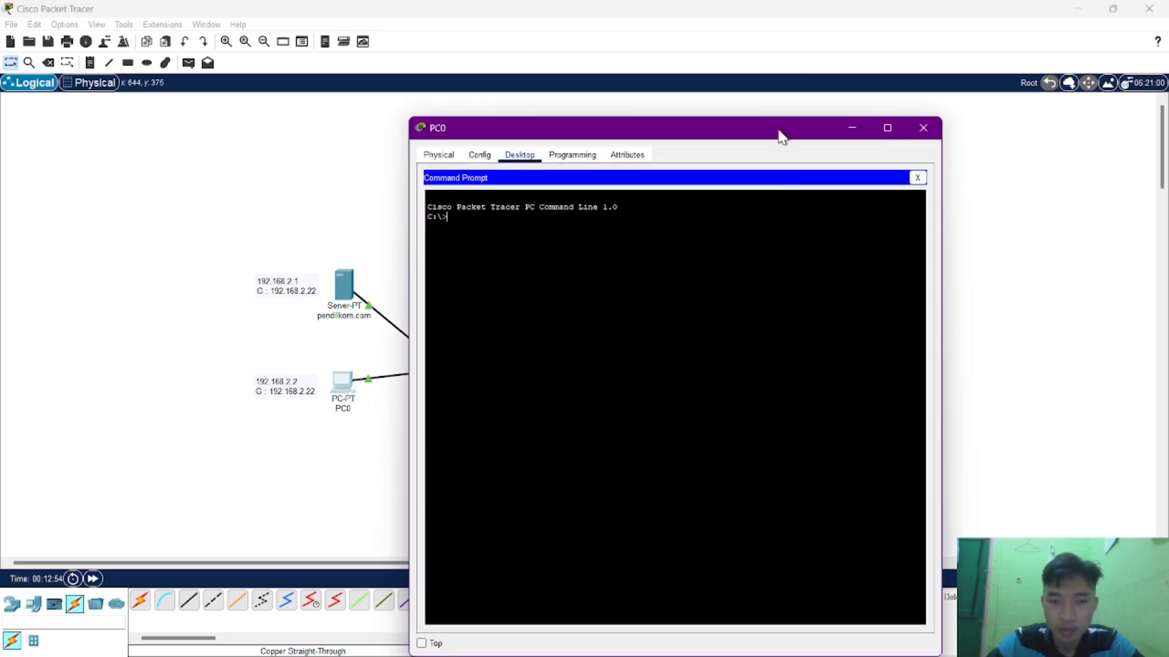
left_click_drag(781, 135, 944, 78)
type("p")
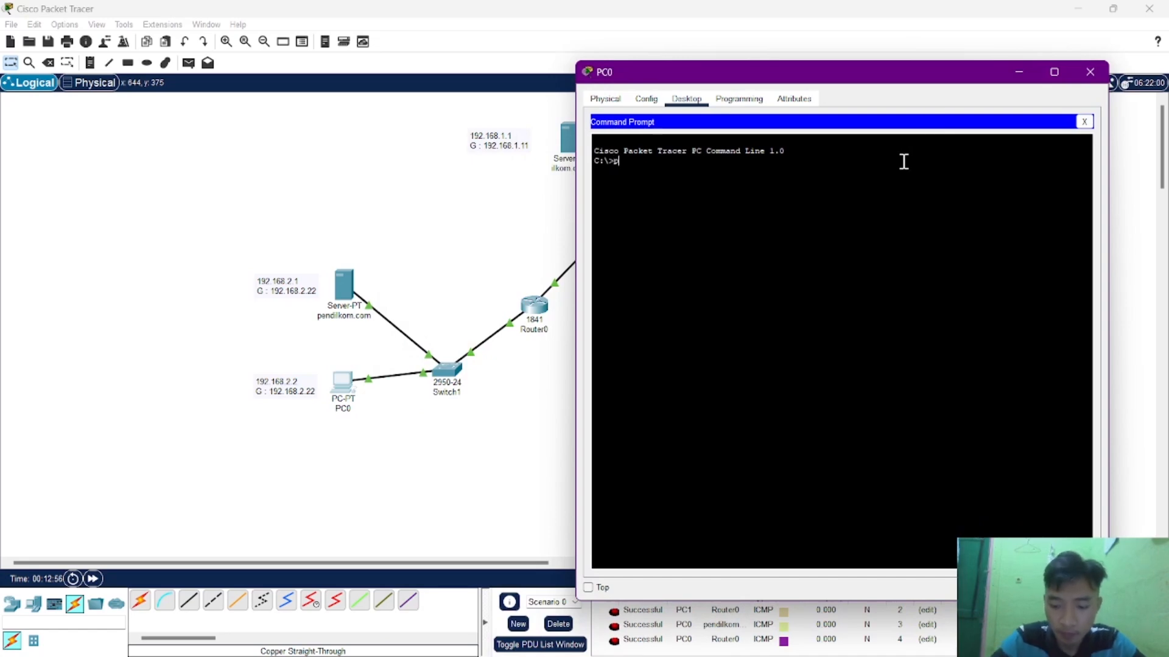
type("ing")
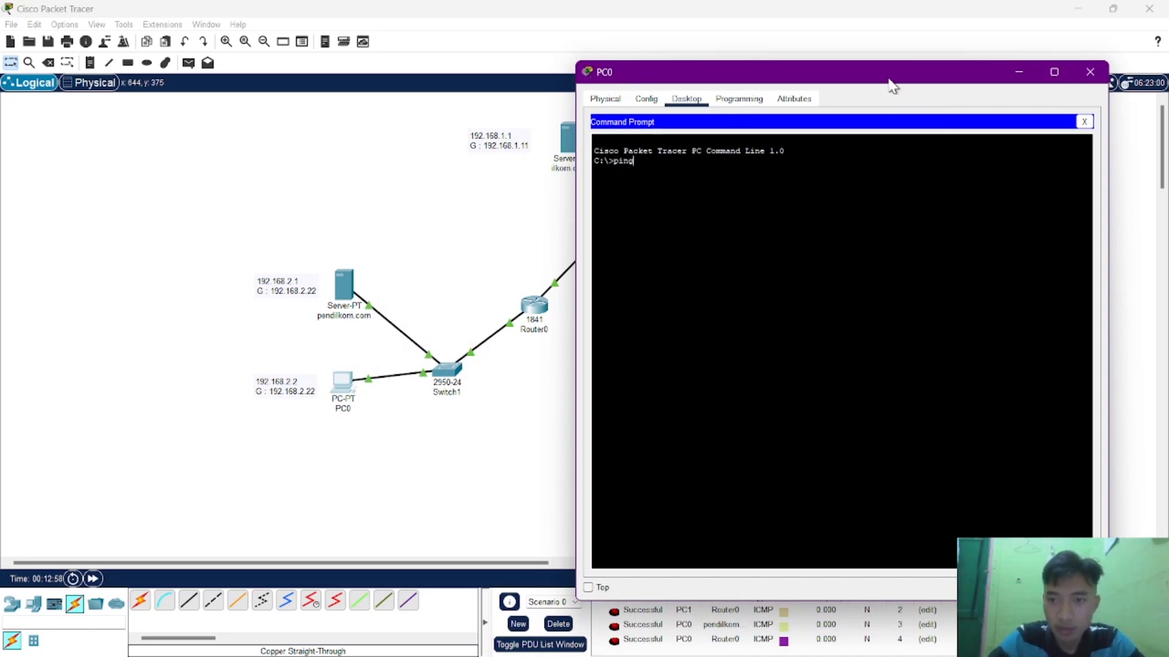
left_click_drag(877, 86, 496, 91)
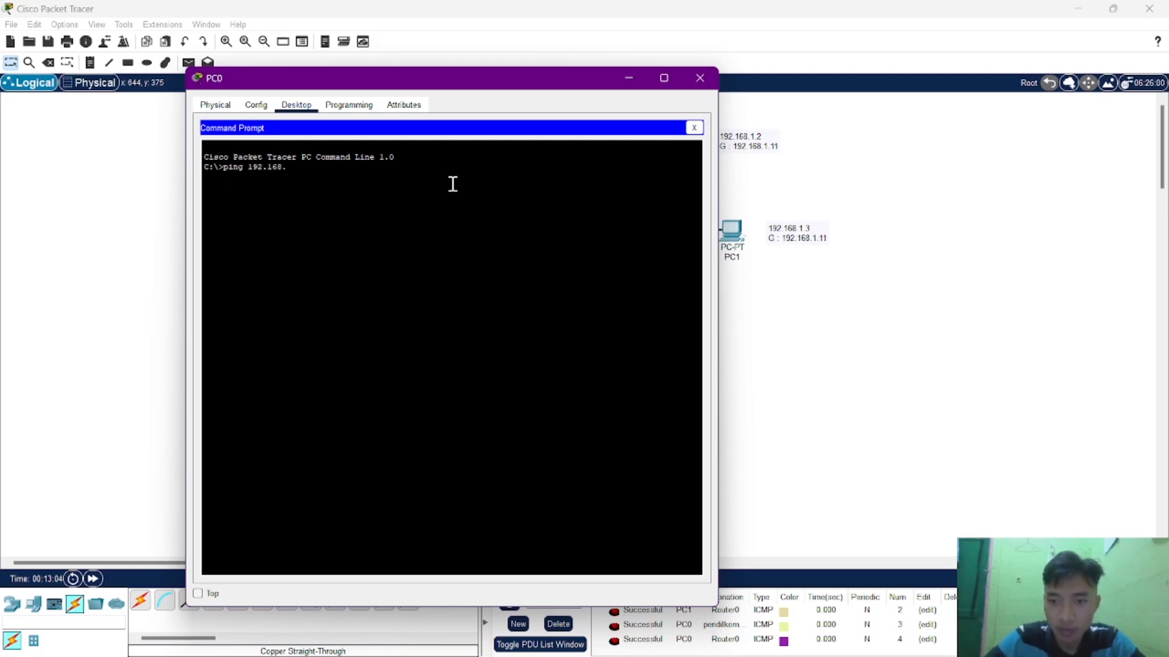
key("Return")
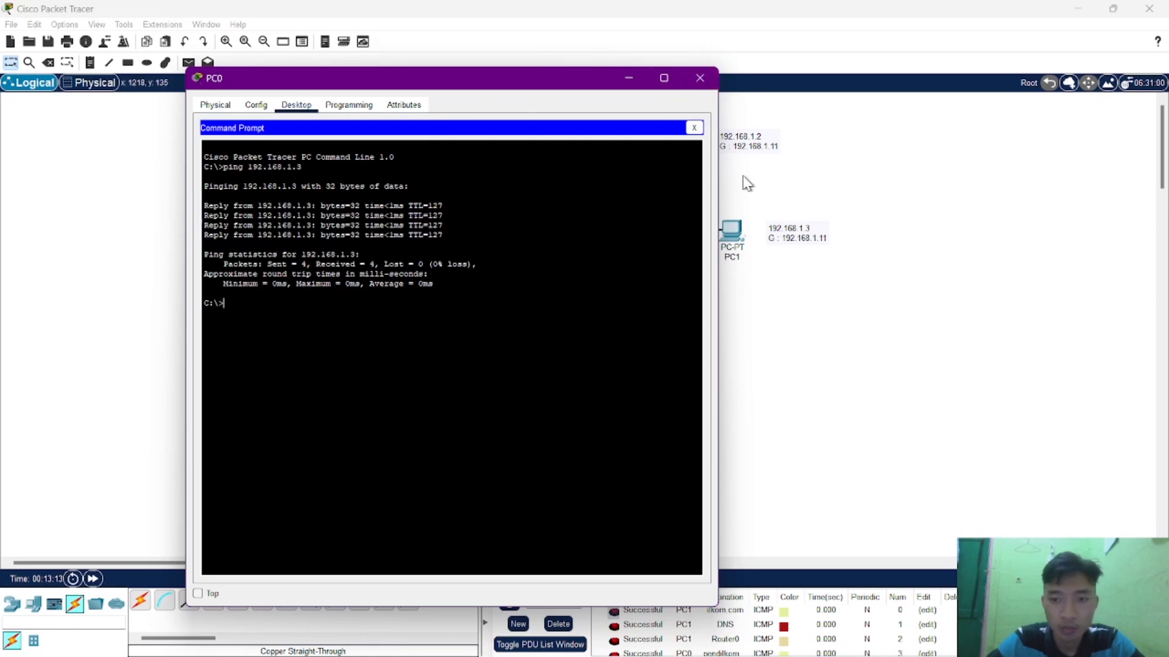
left_click(700, 79)
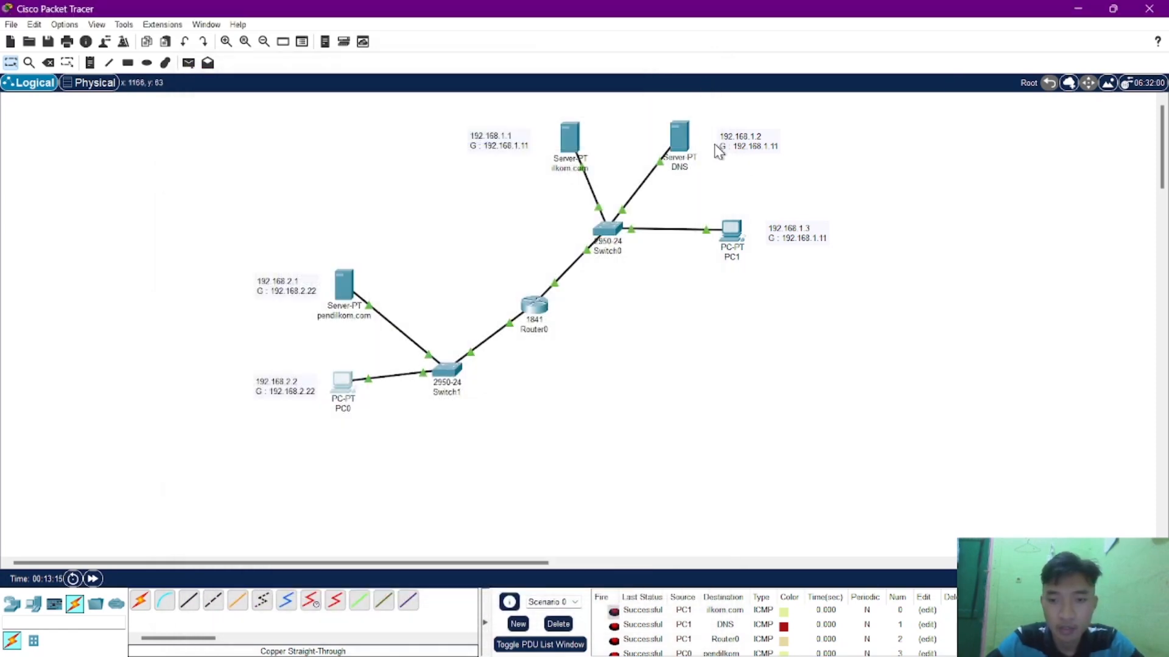
Ping PC0 at 192.168.2.2 from PC1's Command Prompt and close PC1's window.
left_click(732, 235)
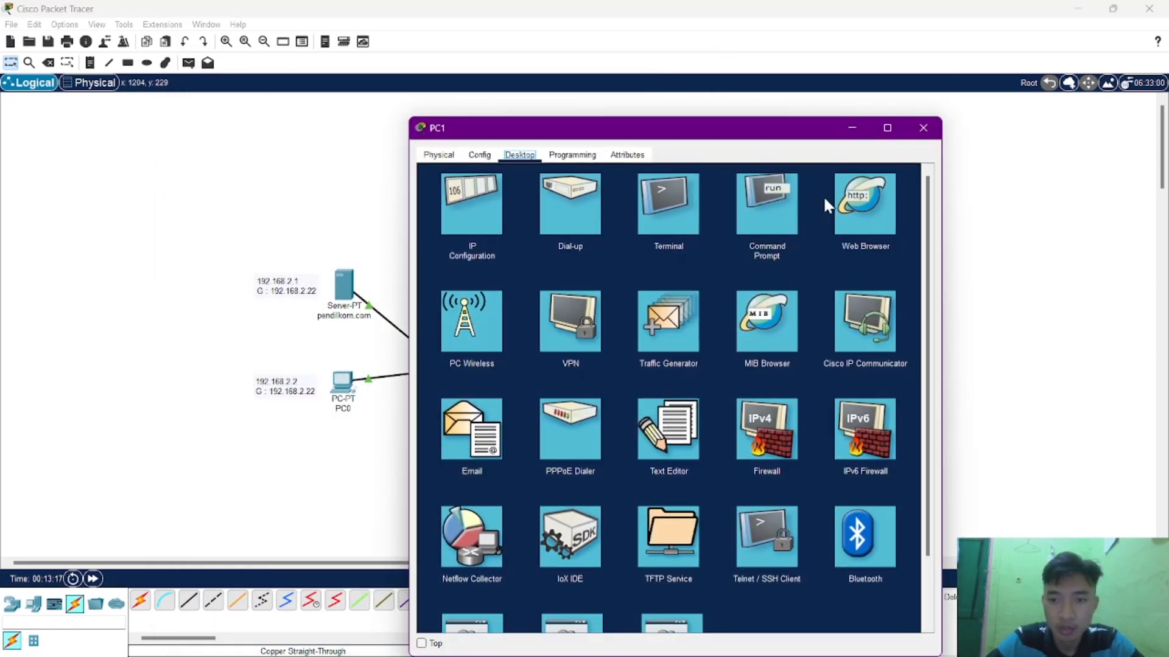
left_click(766, 209)
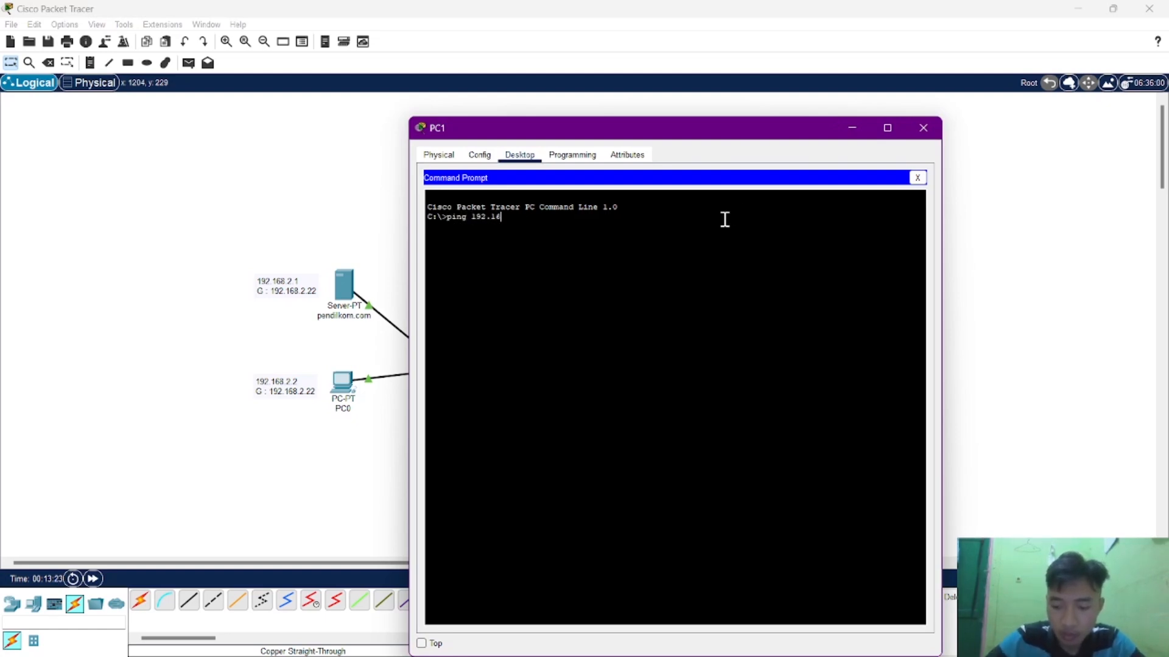
type("ping 192.168.2")
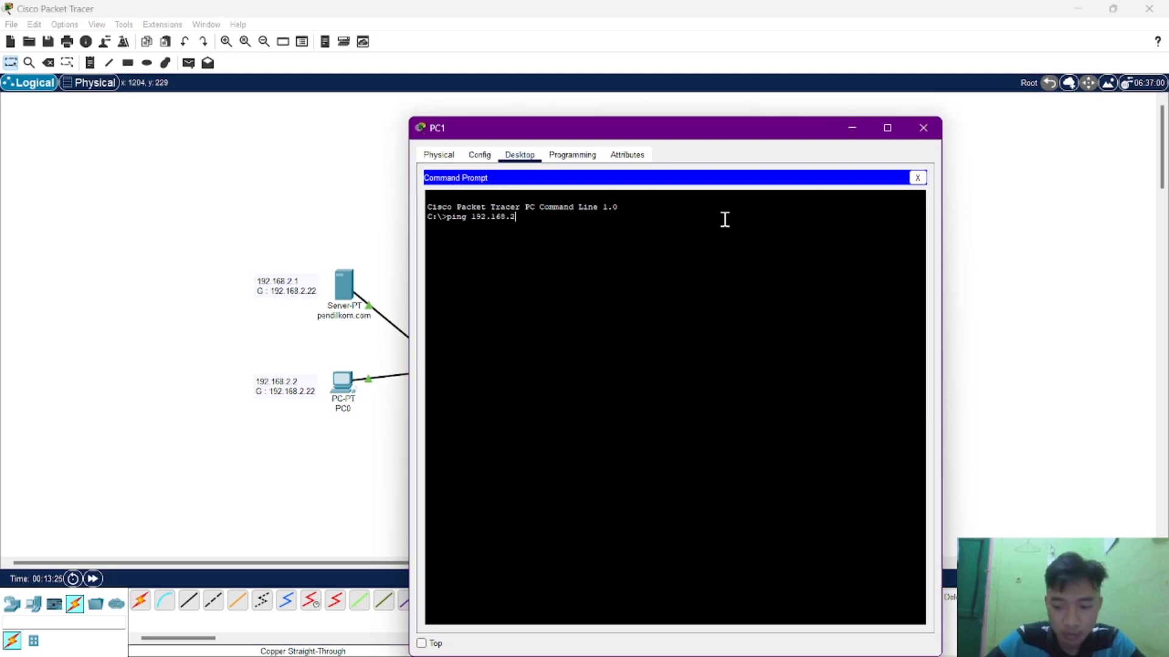
type(".2")
key("Return")
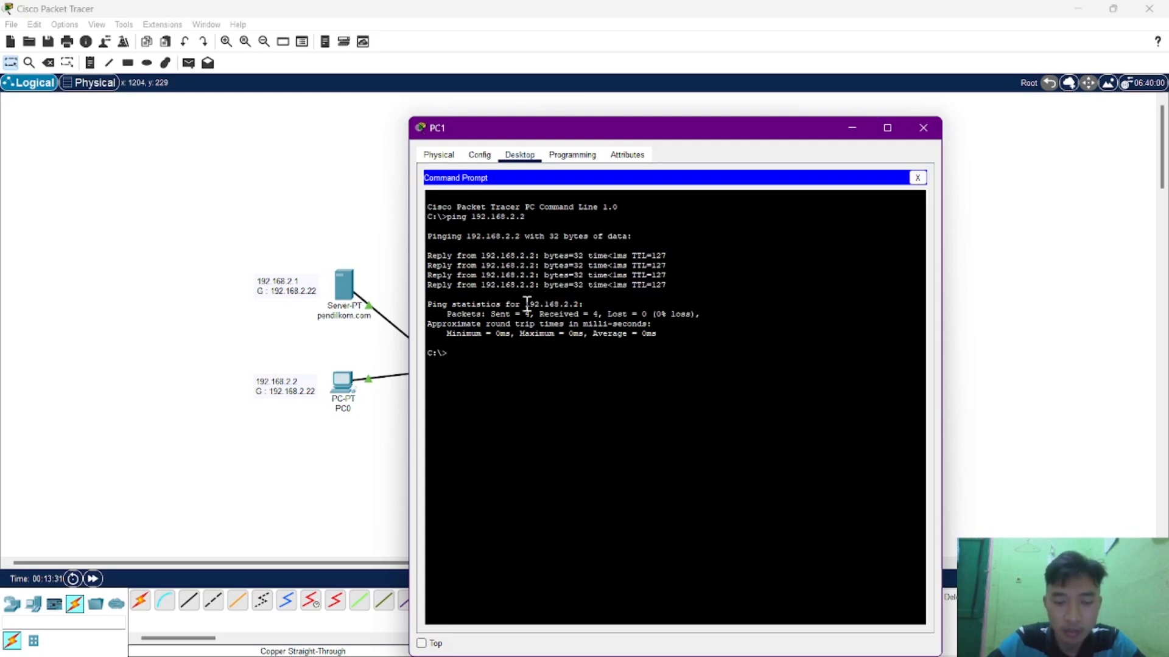
left_click(923, 128)
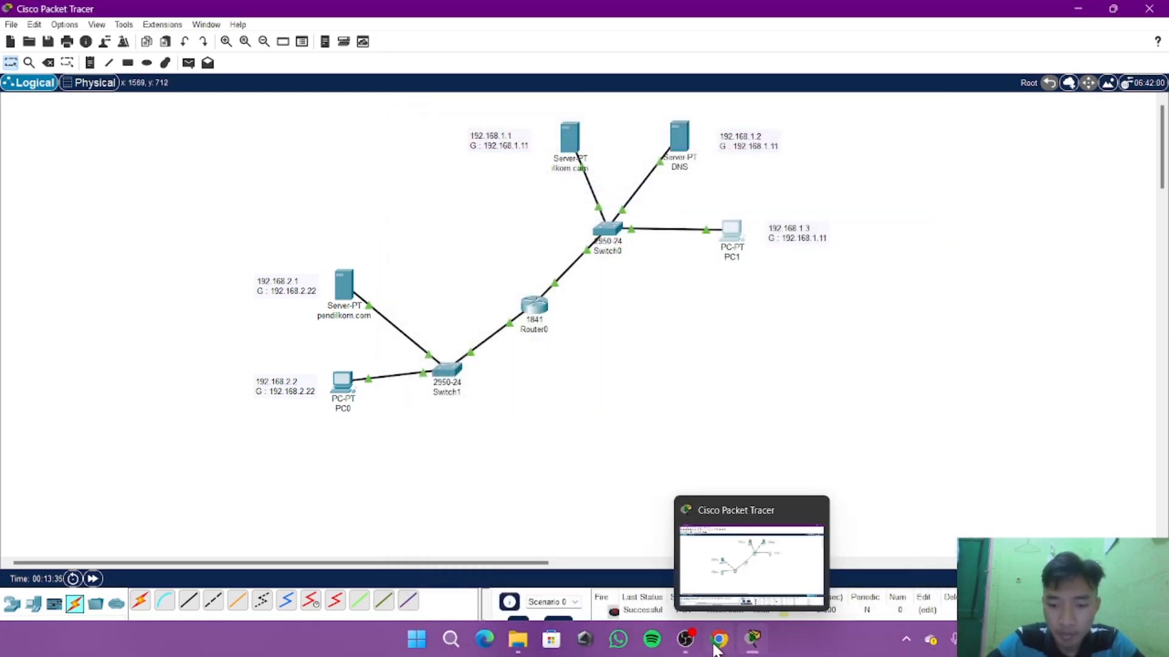
Compare the PC names in the assignment's network diagram with the topology and read the remaining web browser tasks.
left_click(718, 639)
scroll(907, 442, "down", 1)
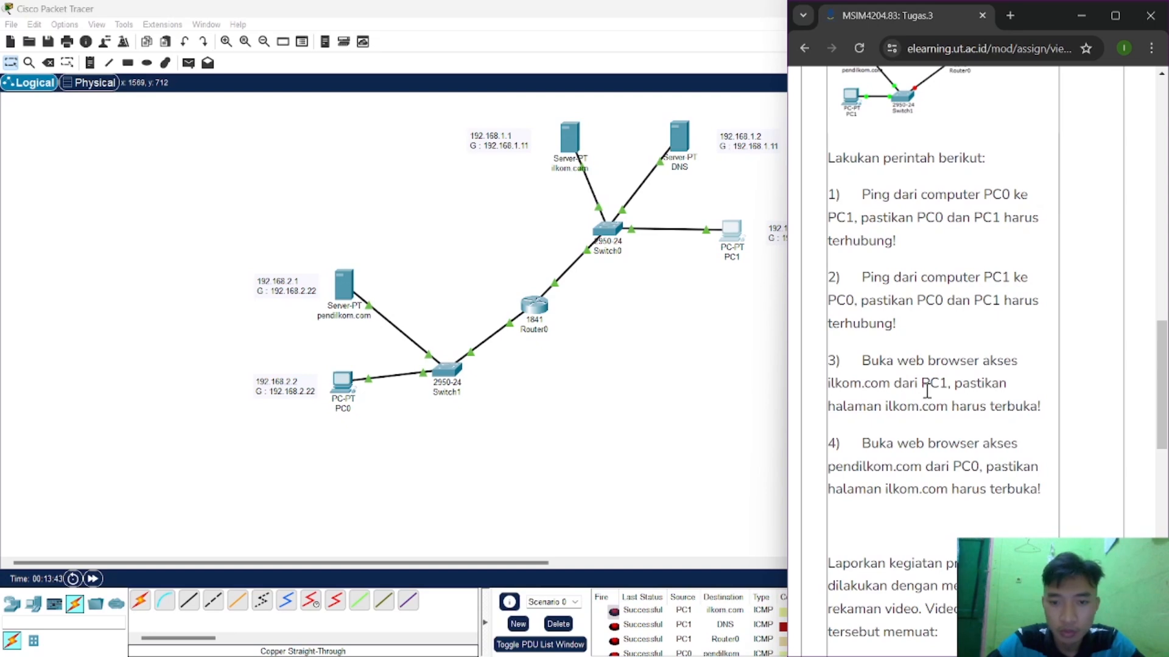
scroll(912, 286, "up", 2)
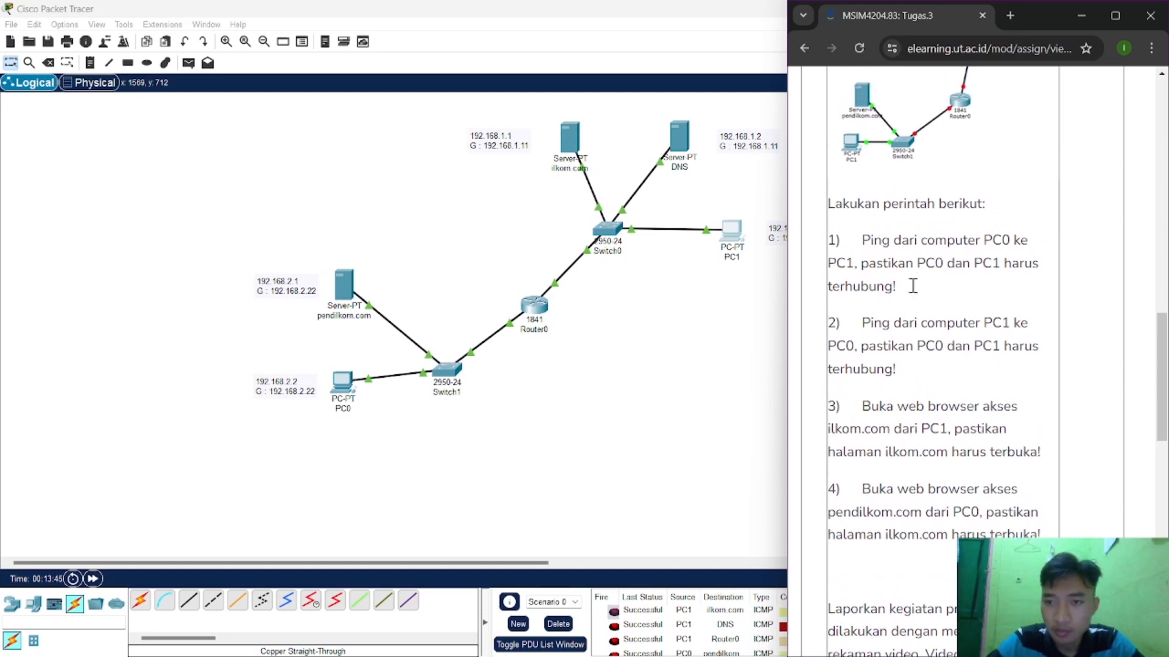
scroll(915, 289, "up", 1)
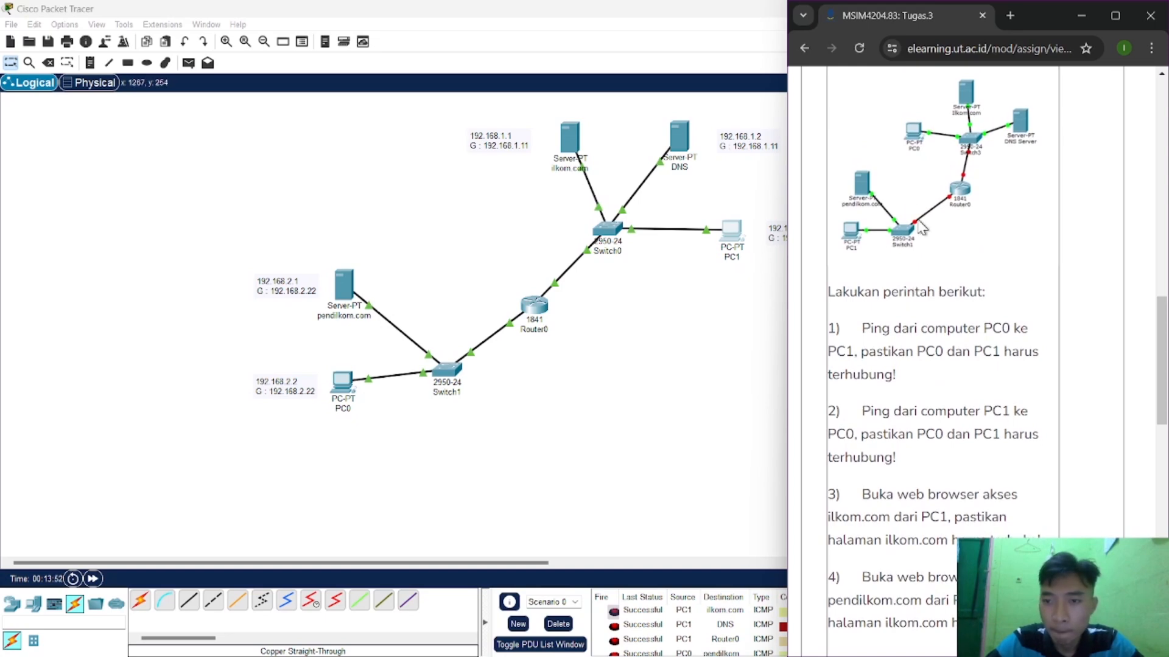
scroll(925, 242, "down", 3)
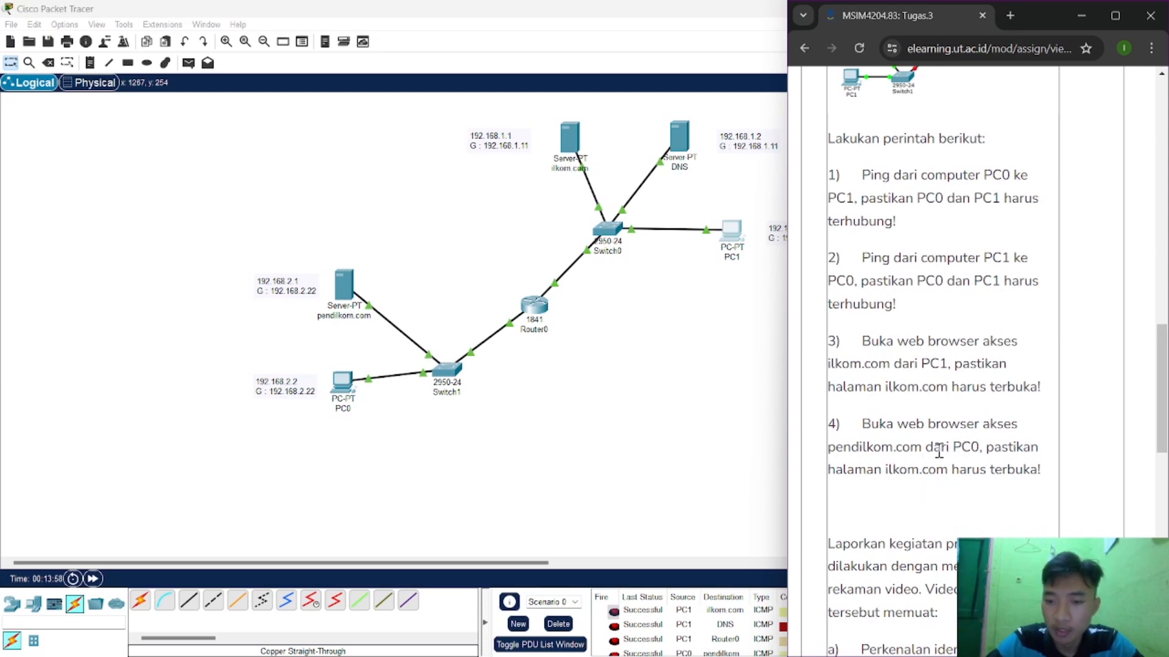
left_click(706, 309)
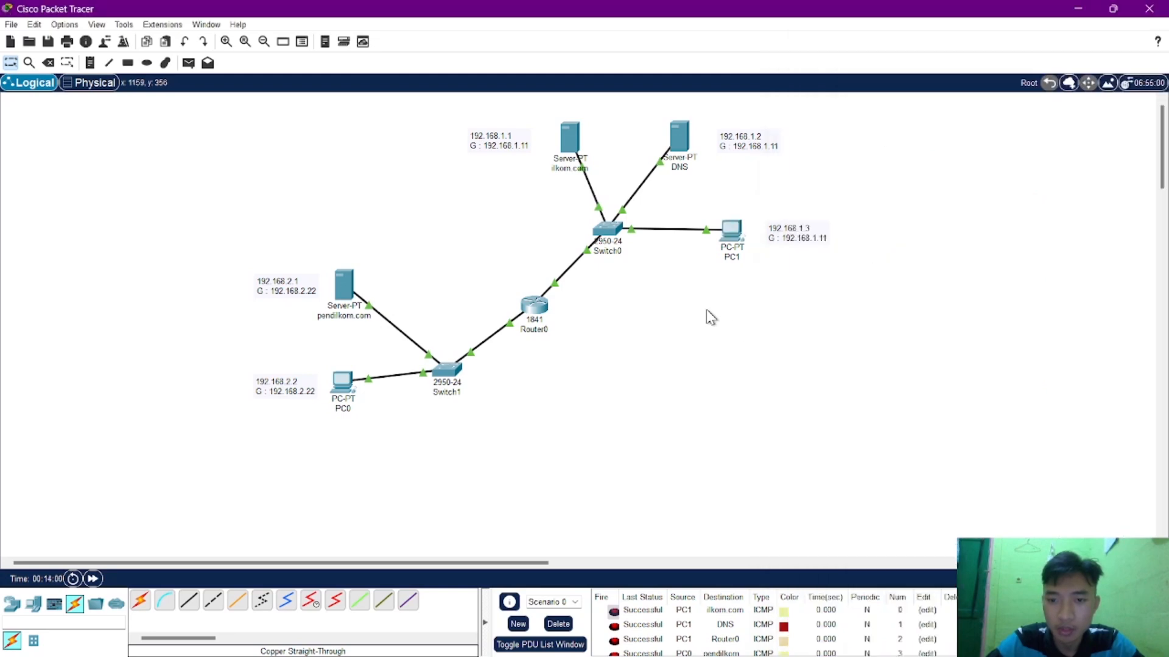
Try to rename the PC connected to Switch0 as PC0.
left_click(738, 257)
key("BackSpace")
type("0")
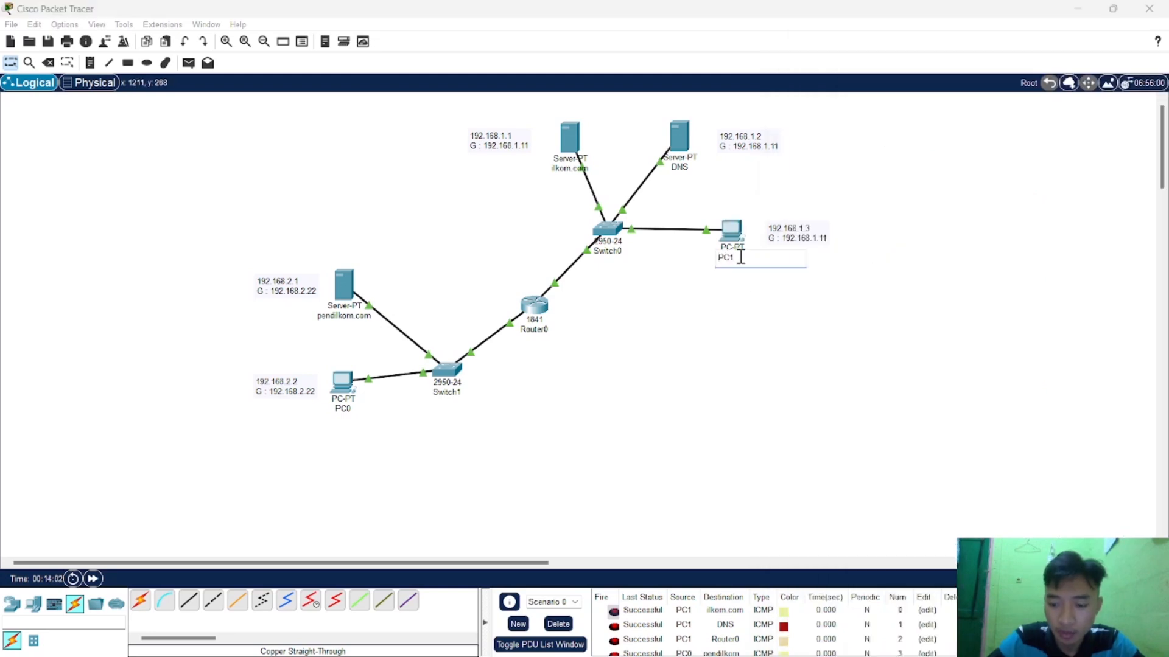
left_click(340, 406)
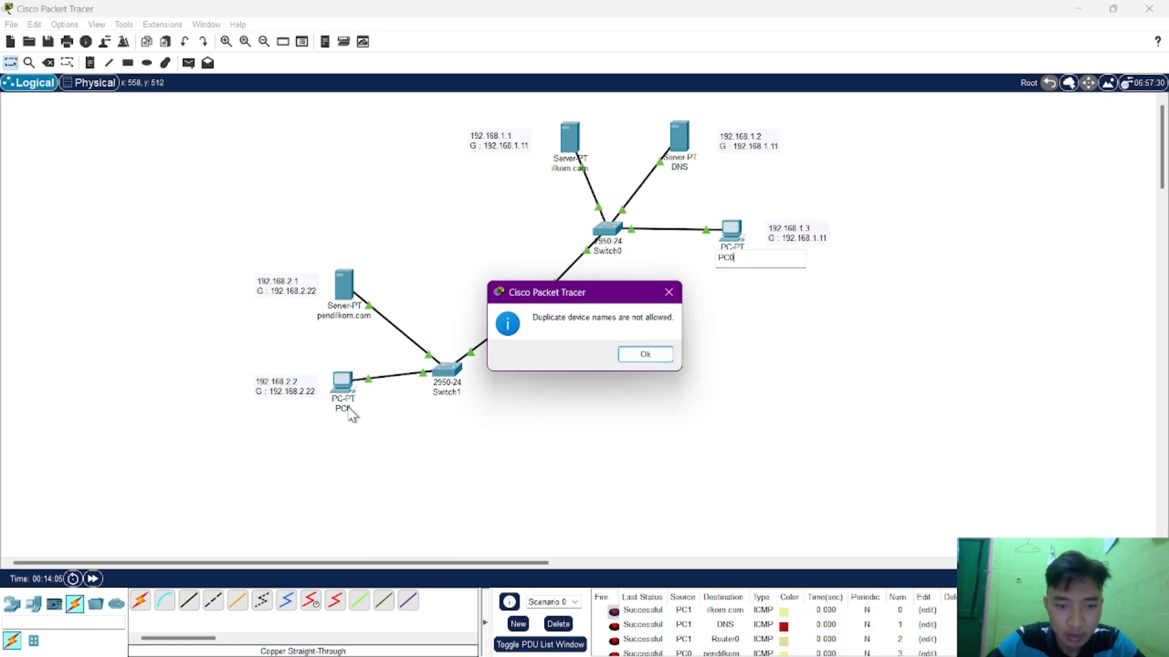
left_click(645, 356)
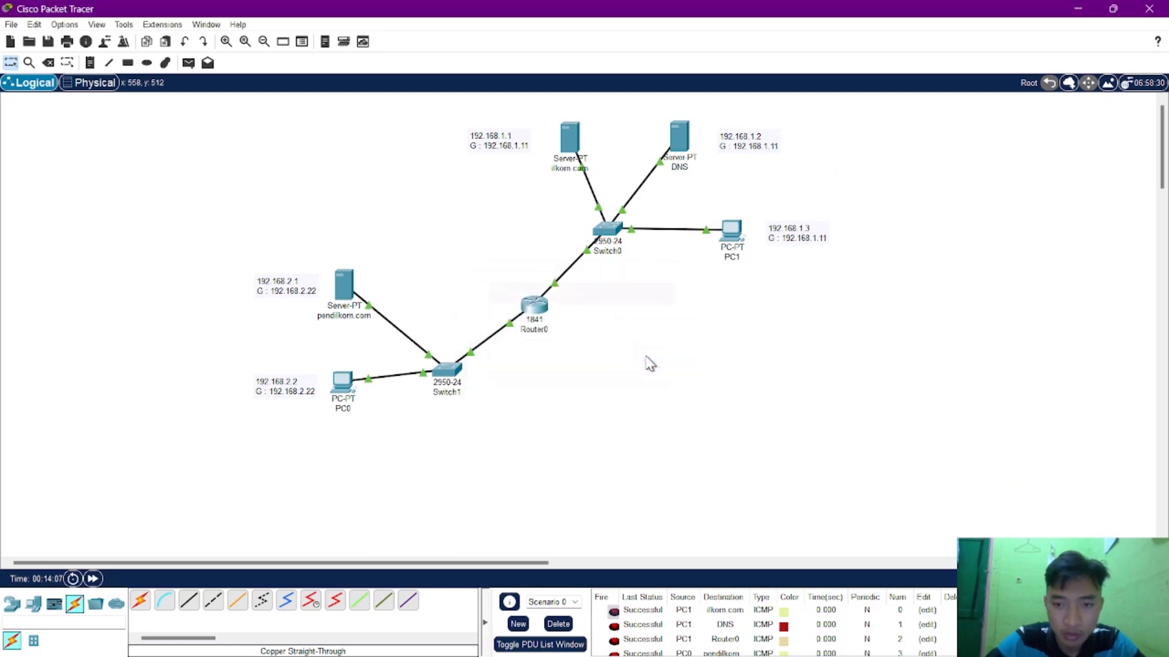
Rename the PC connected to Switch0 as PC2.
left_click(742, 253)
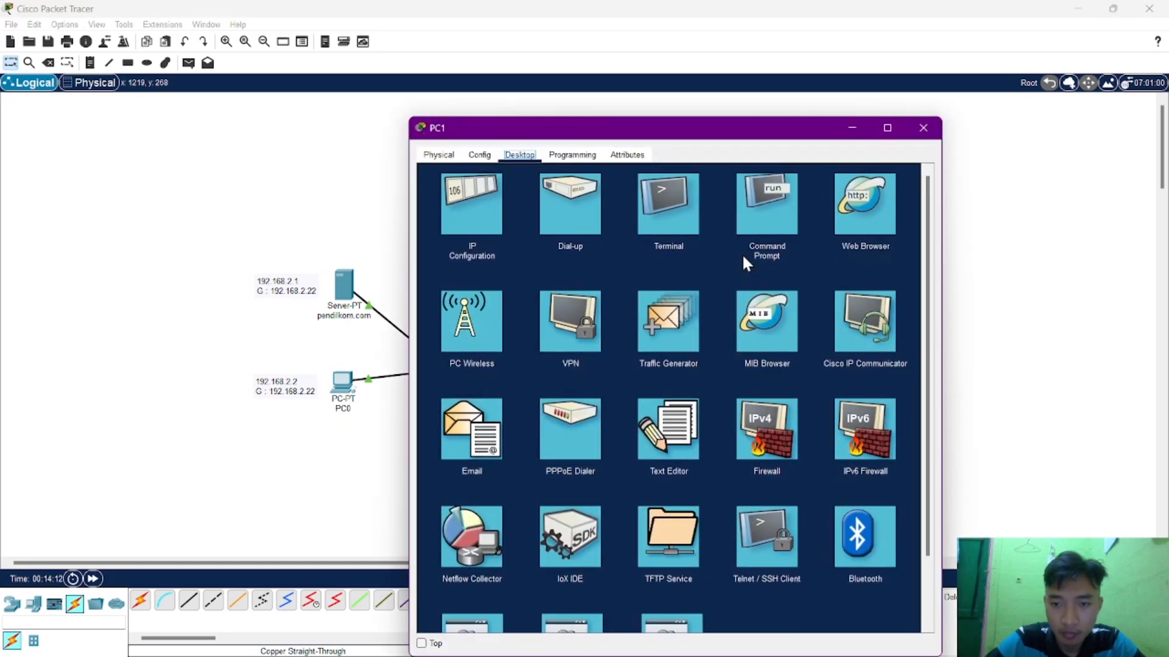
left_click(924, 128)
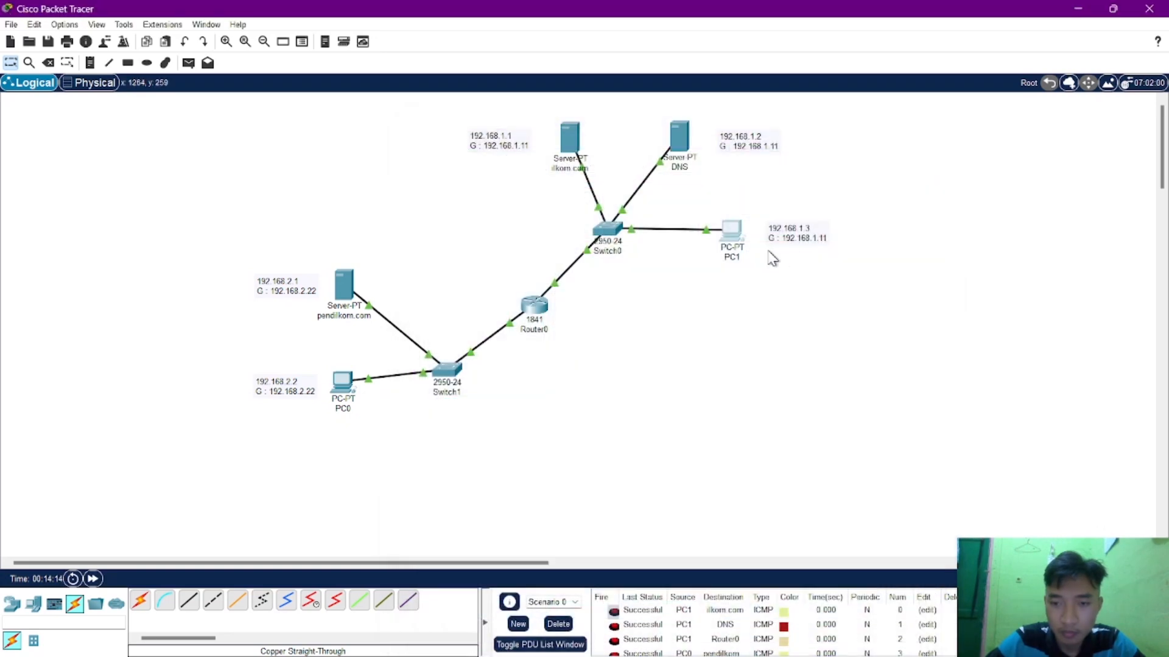
left_click(741, 256)
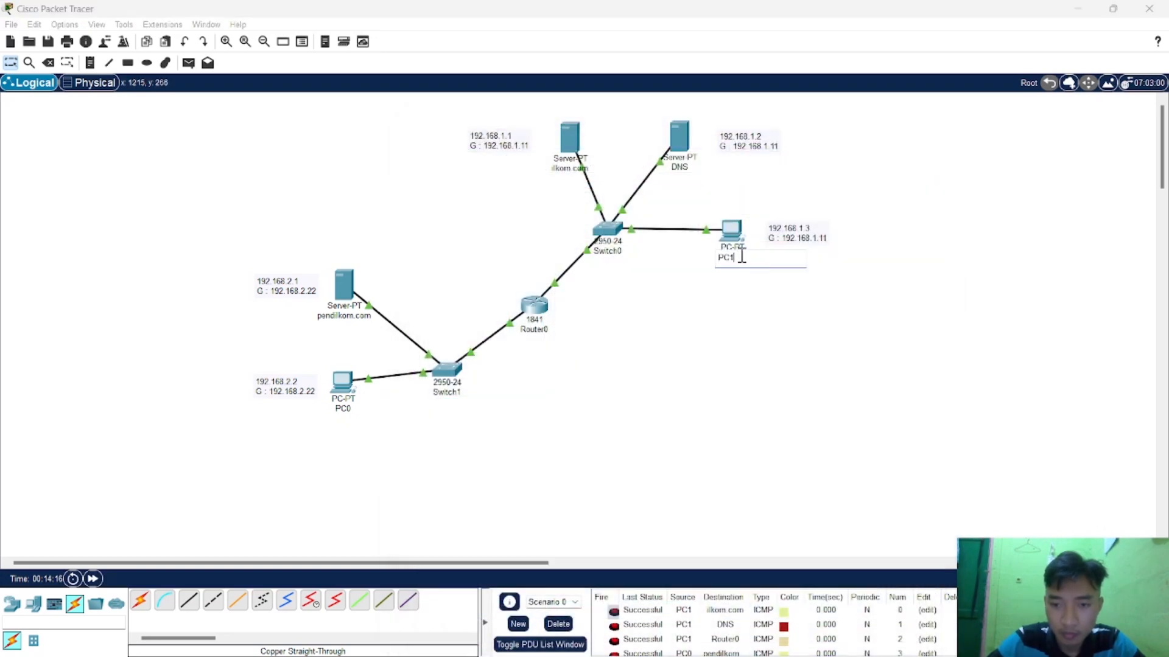
left_click(646, 351)
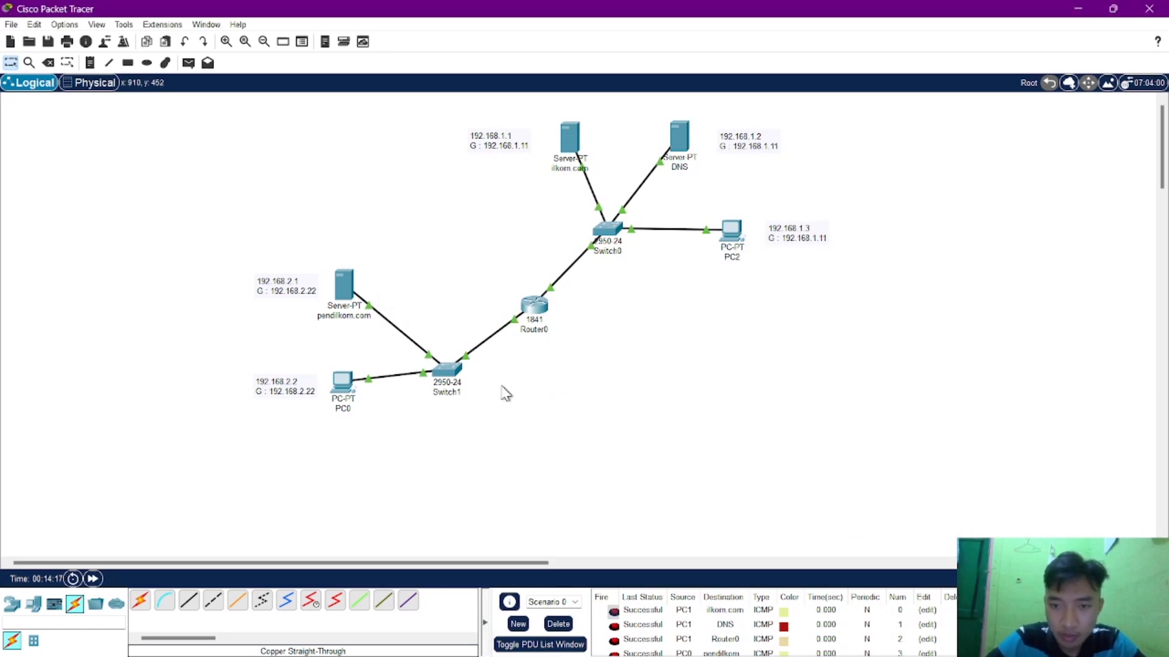
Rename the PC connected to Switch1 as PC1.
left_click(342, 404)
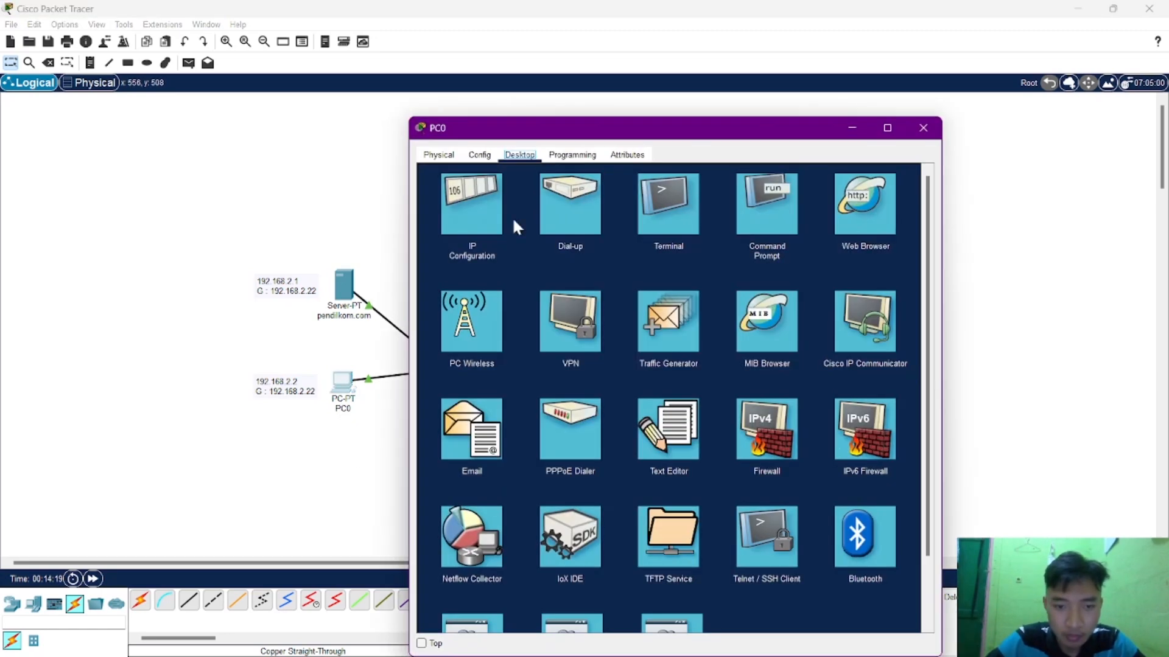
left_click(921, 129)
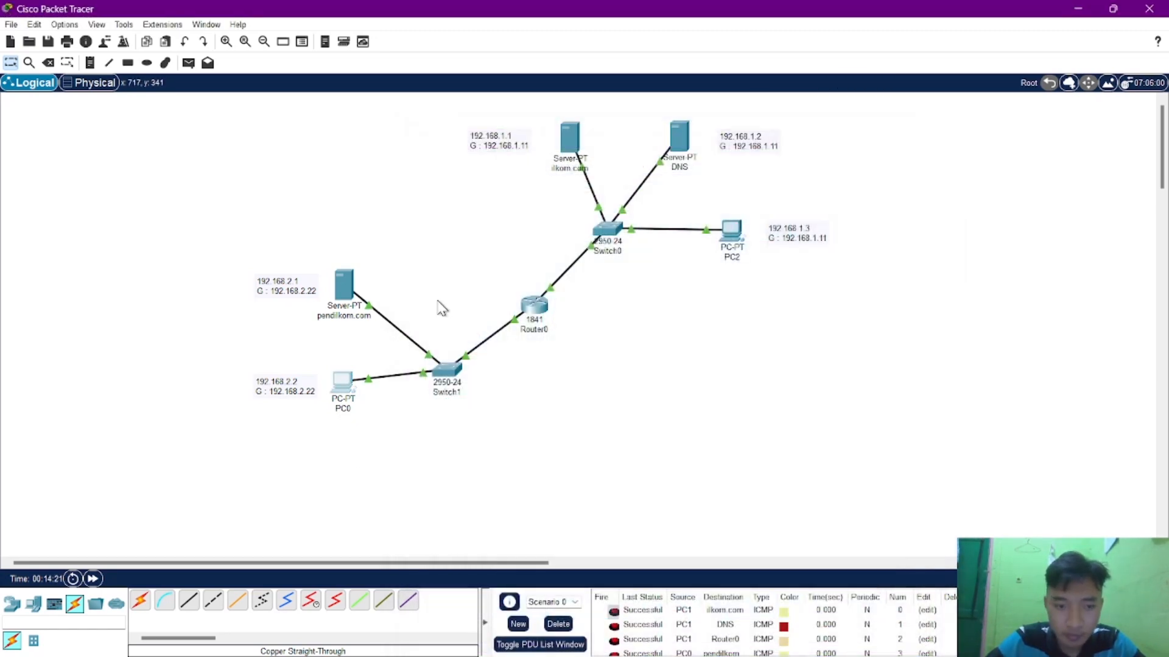
left_click(346, 409)
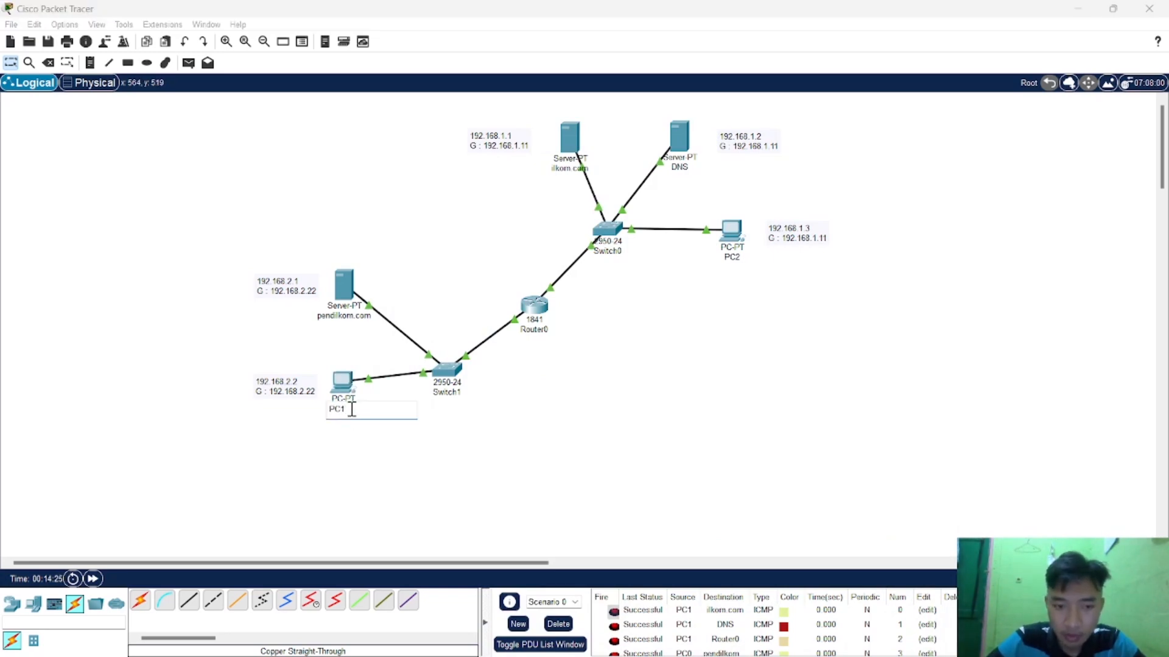
left_click(493, 412)
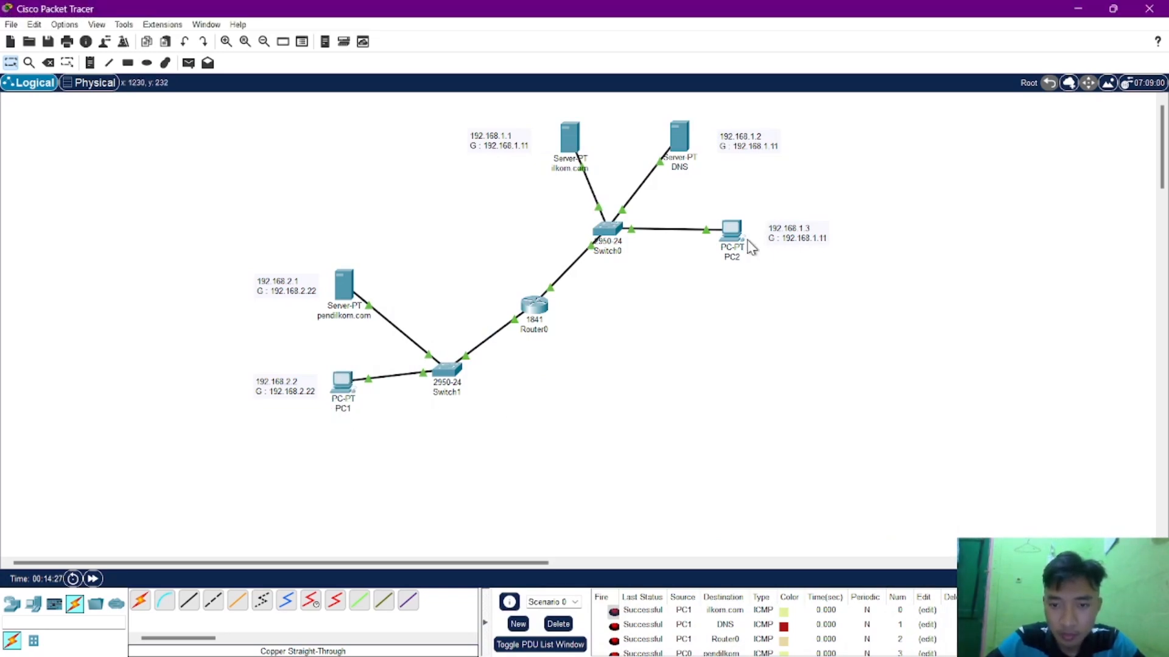
Change the name of the PC connected to Switch0 to PC0.
left_click(733, 258)
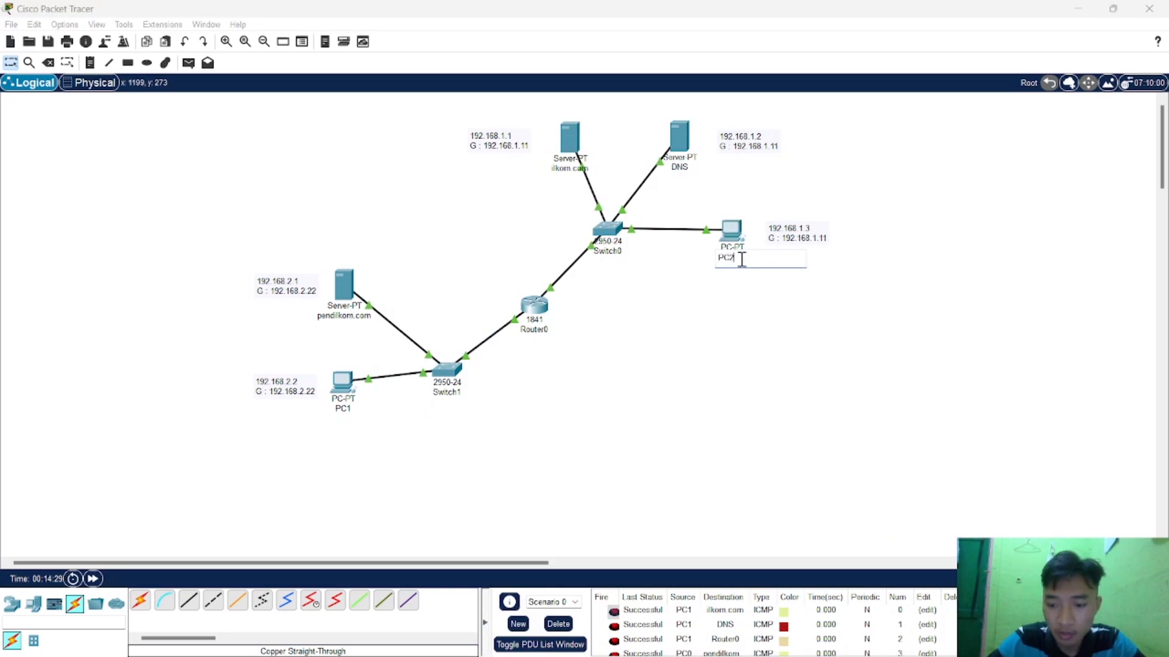
key("BackSpace")
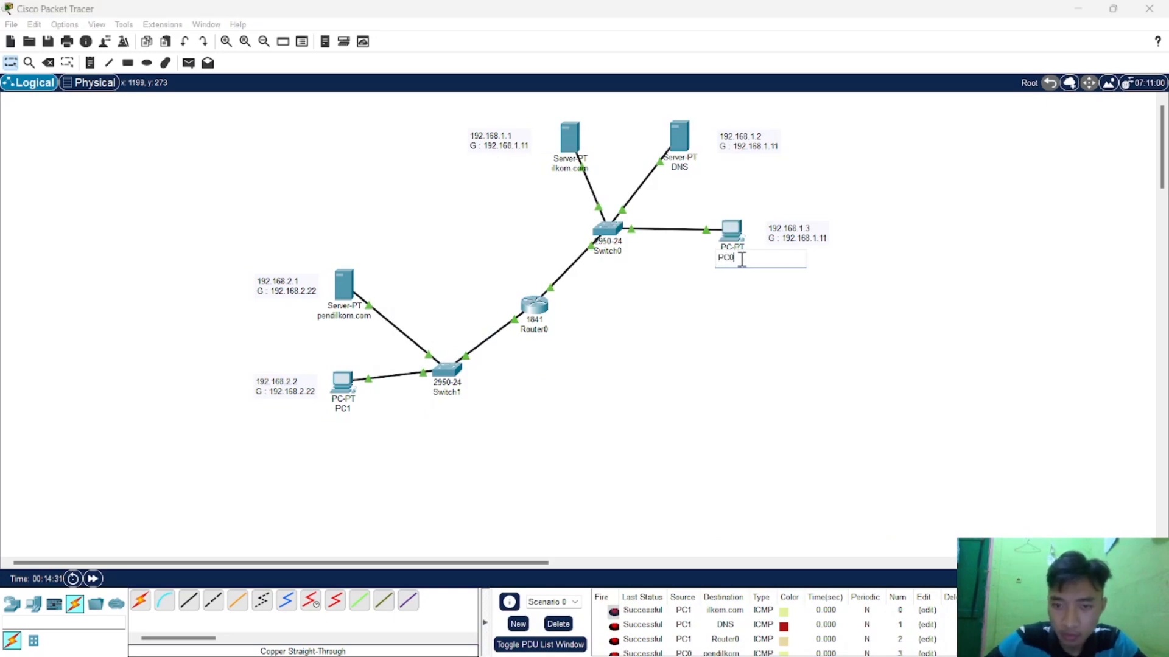
left_click(677, 363)
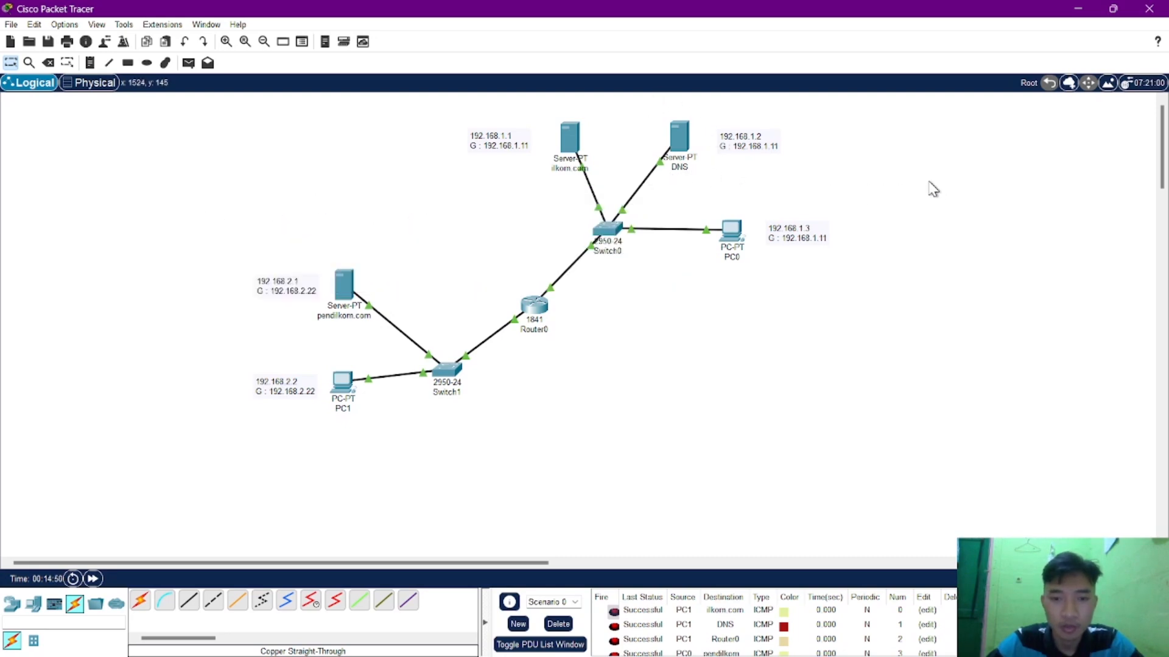
Load the web page at 192.168.1.1 in PC1's Web Browser and close PC1's window.
left_click(346, 383)
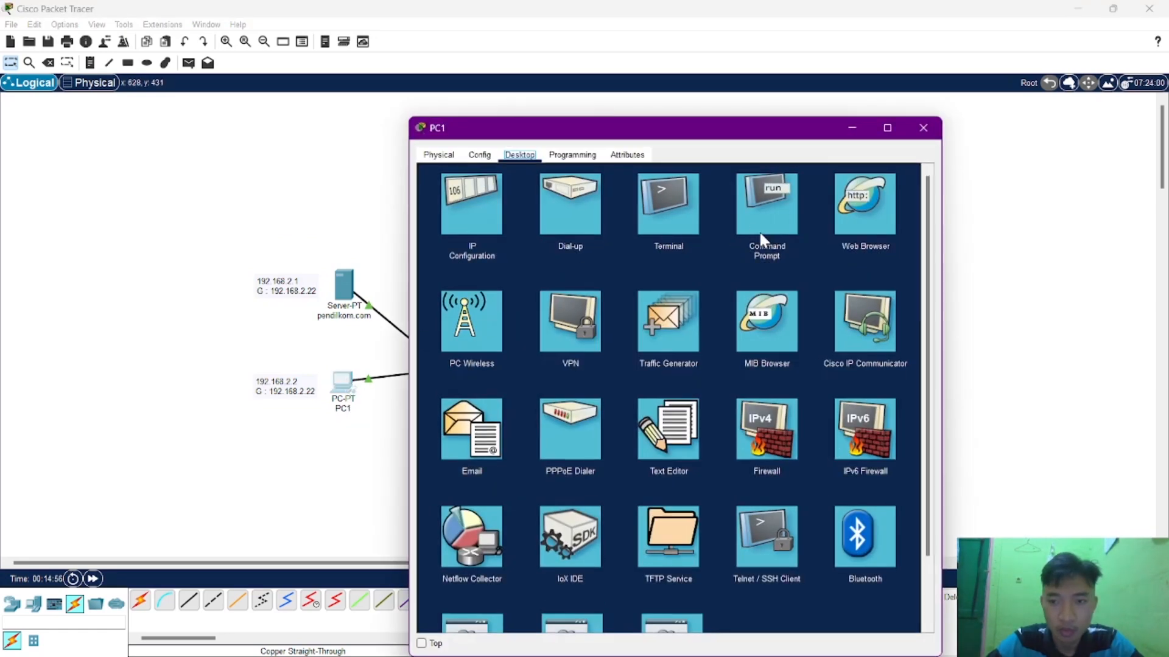
left_click(853, 210)
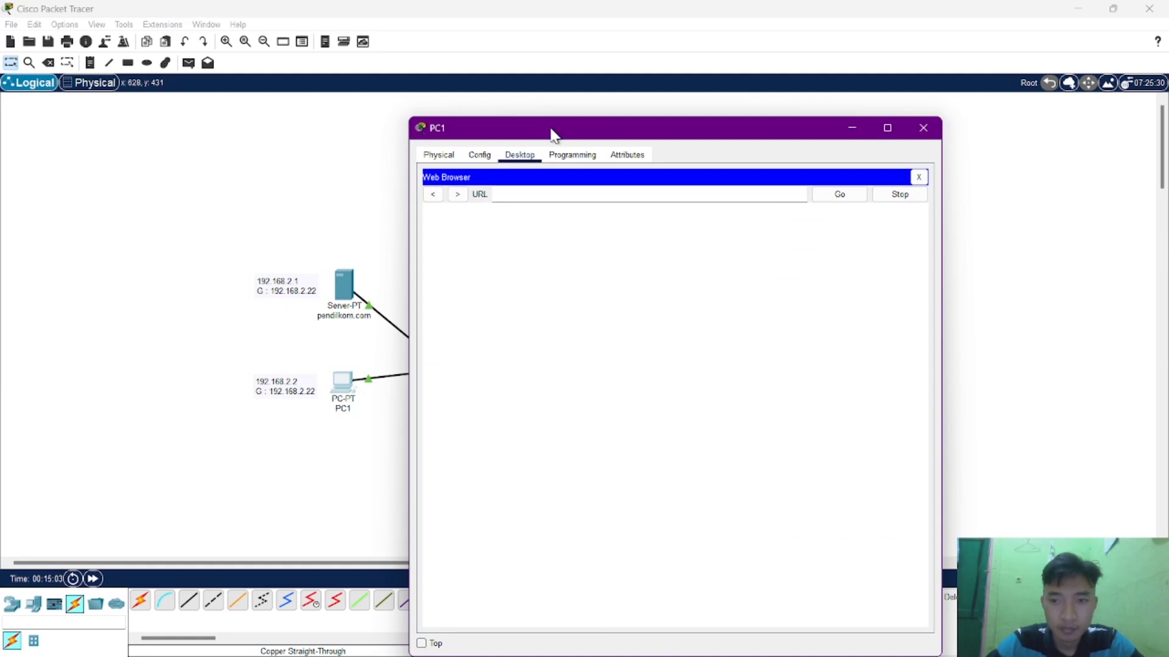
left_click_drag(551, 134, 774, 101)
left_click(751, 161)
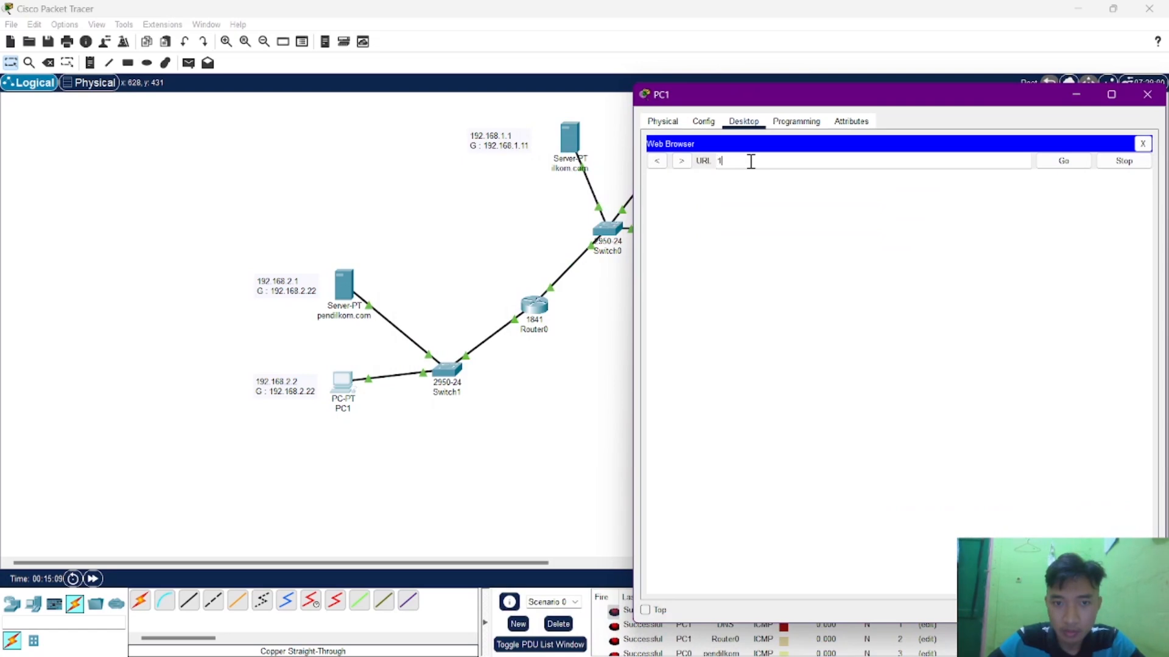
type("192.168.1.1")
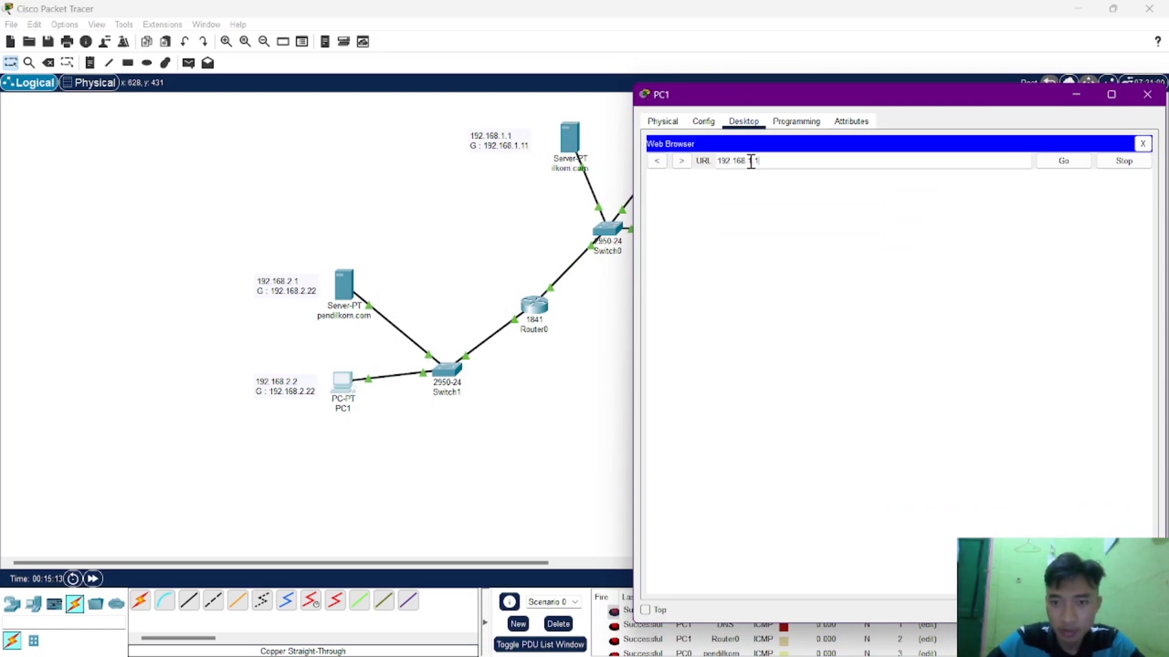
key("Return")
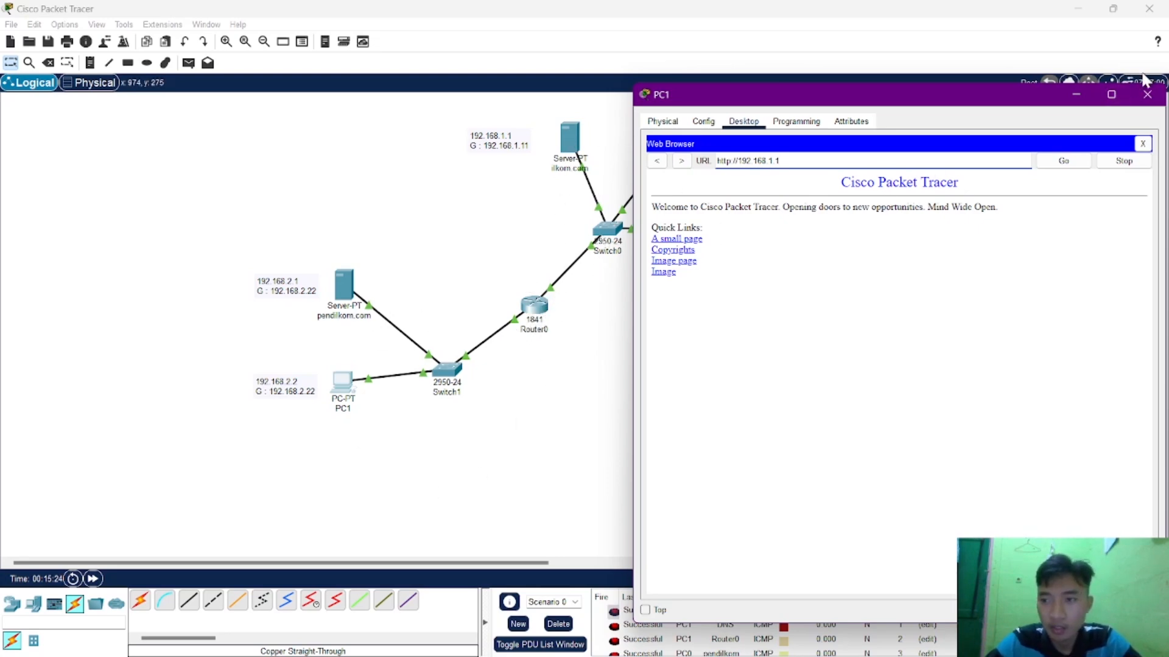
left_click(1143, 96)
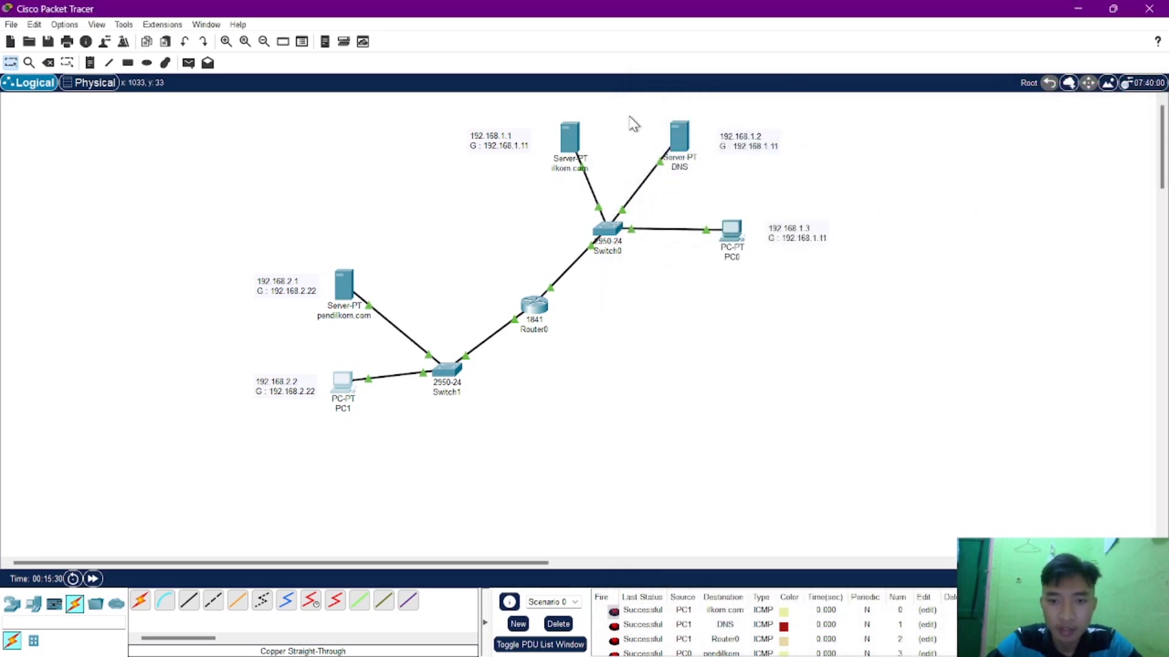
Review the assignment's web browser tasks and network diagram in Chrome, and return to Packet Tracer.
mouse_move(759, 654)
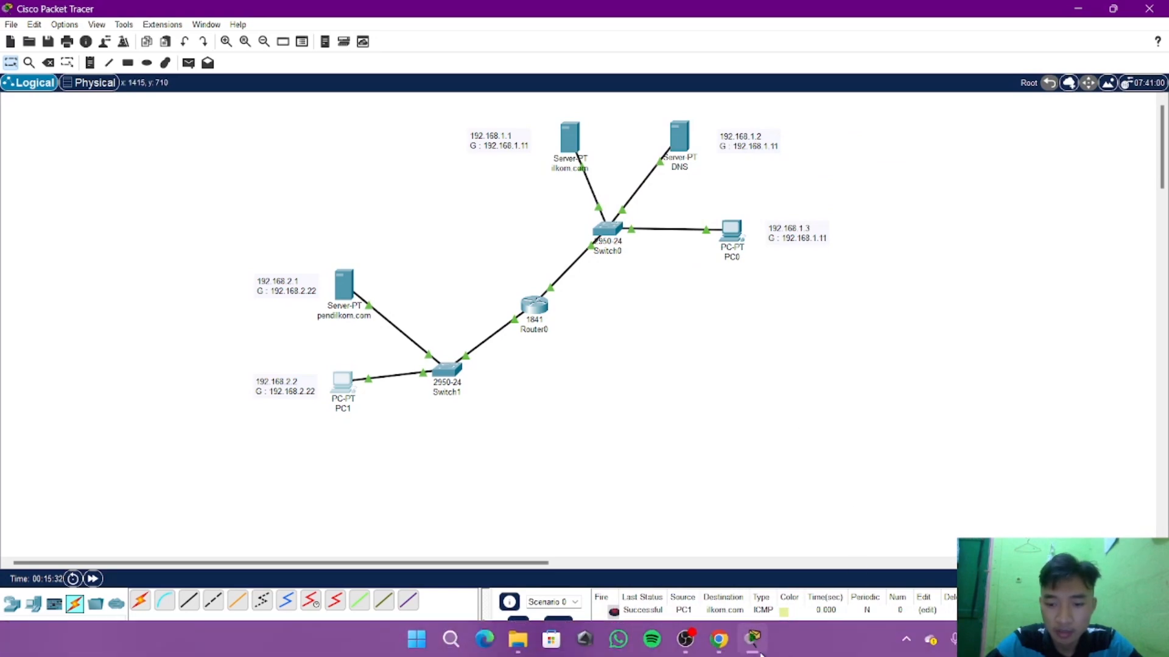
left_click(720, 648)
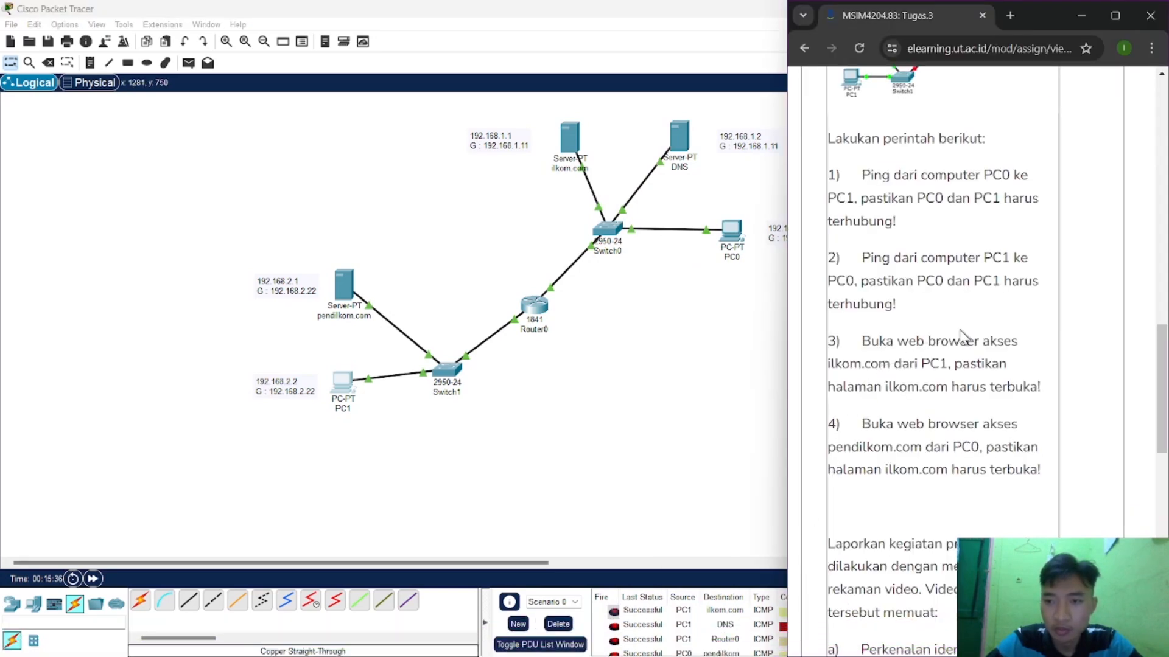
scroll(922, 254, "up", 3)
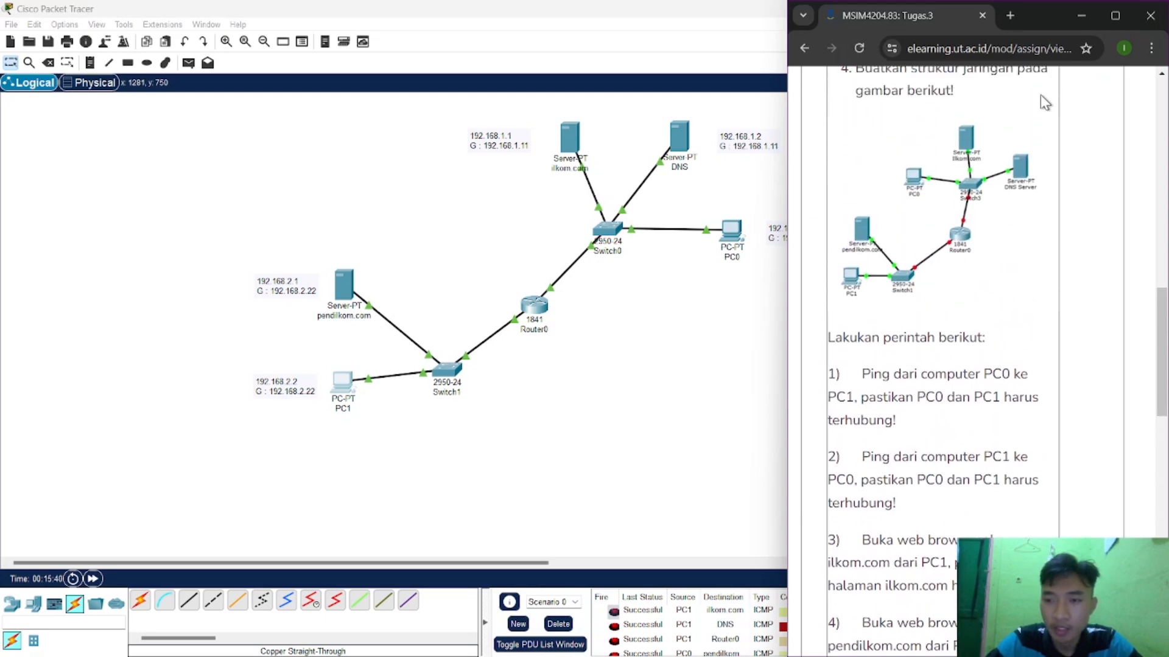
left_click(1075, 10)
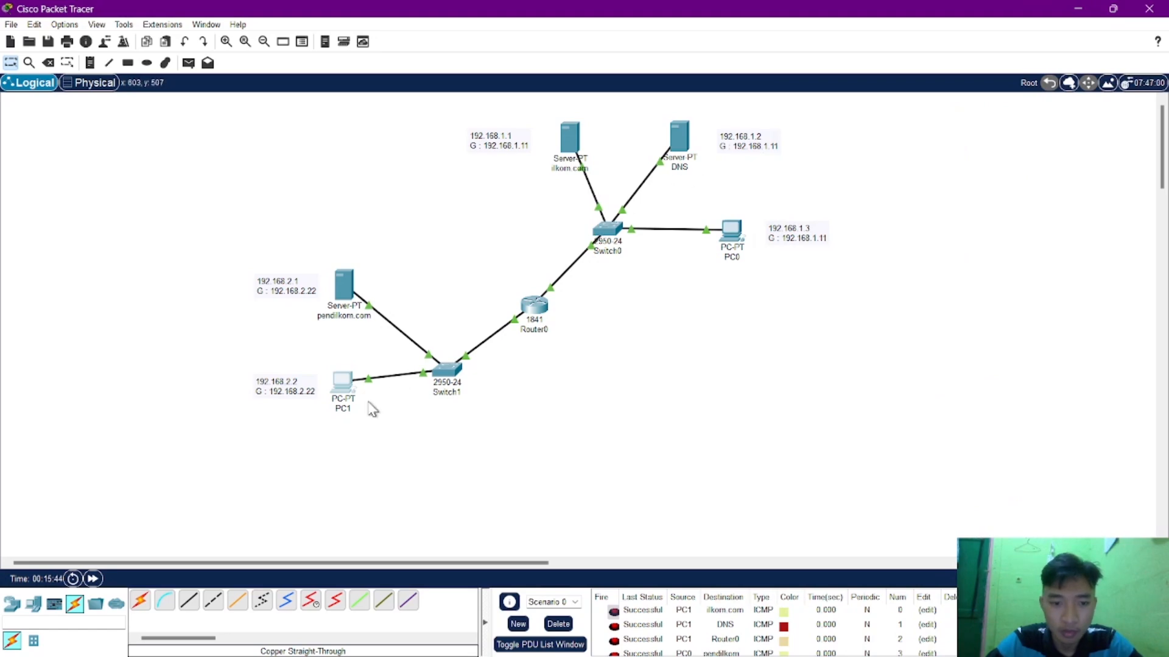
left_click(351, 387)
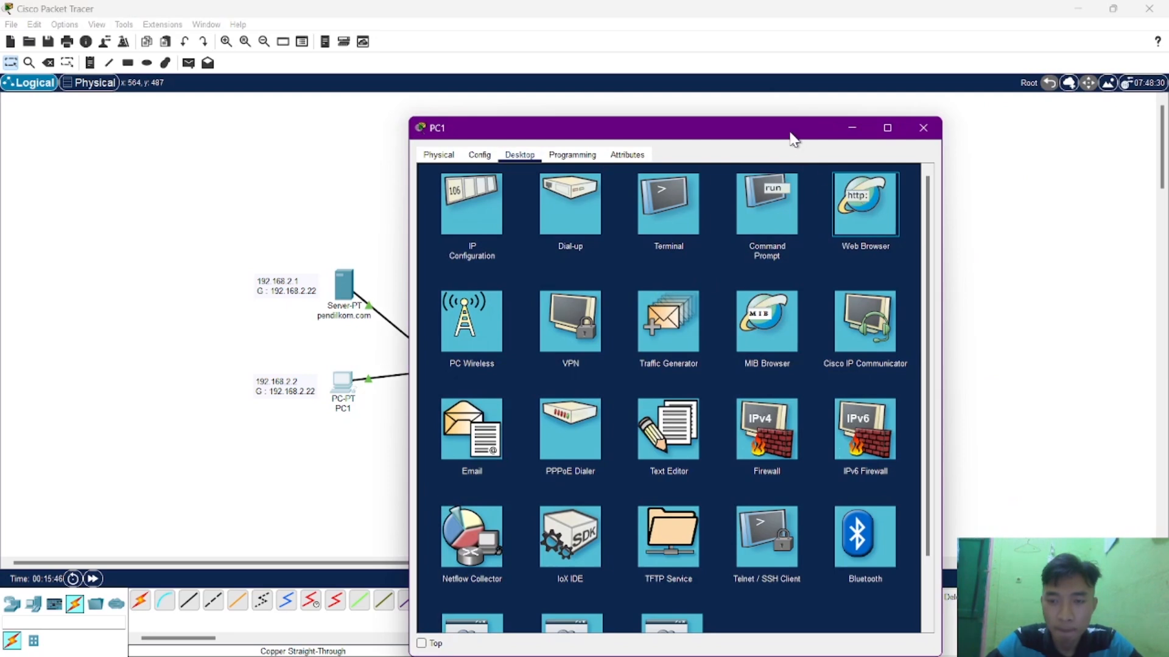
left_click(858, 201)
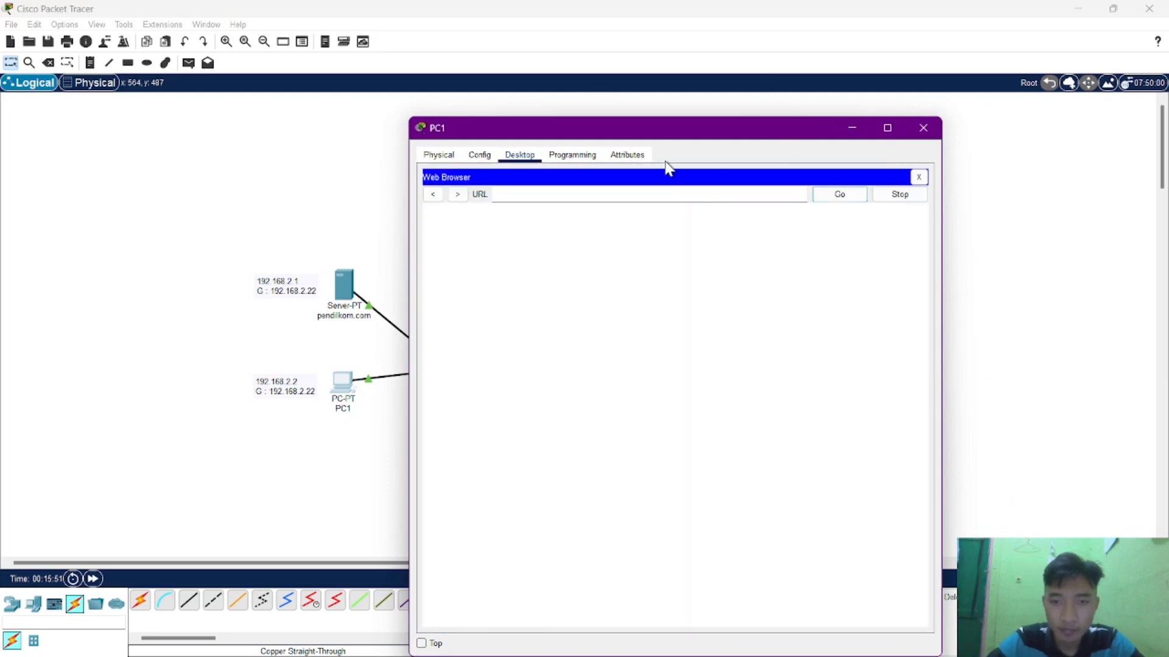
left_click(590, 193)
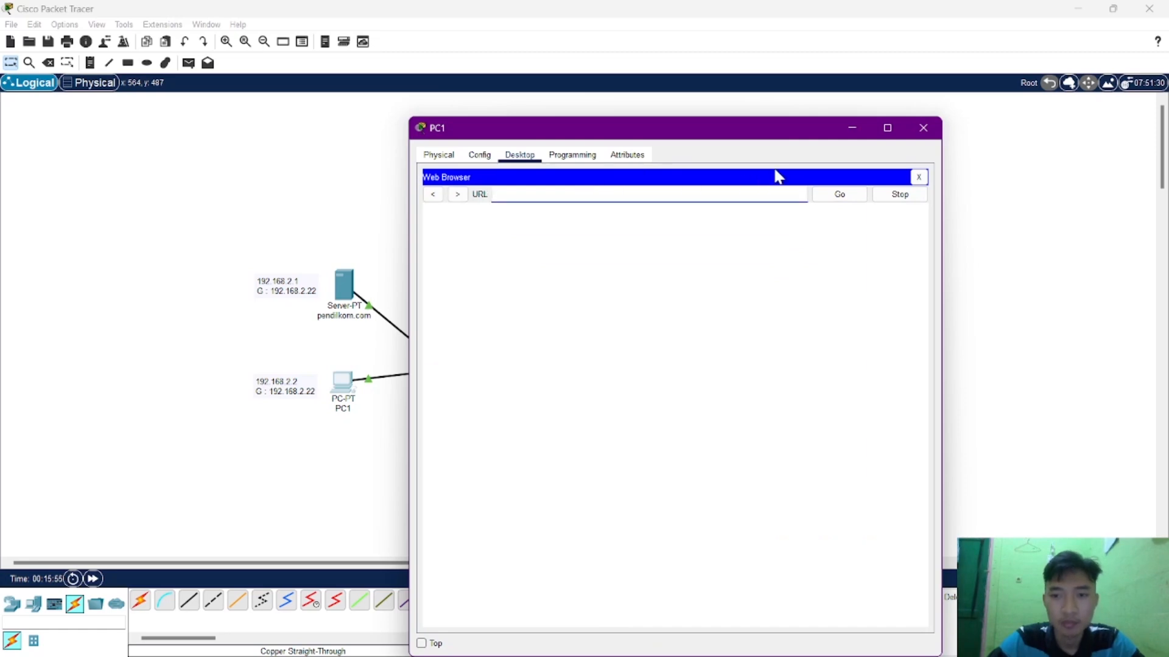
left_click(920, 135)
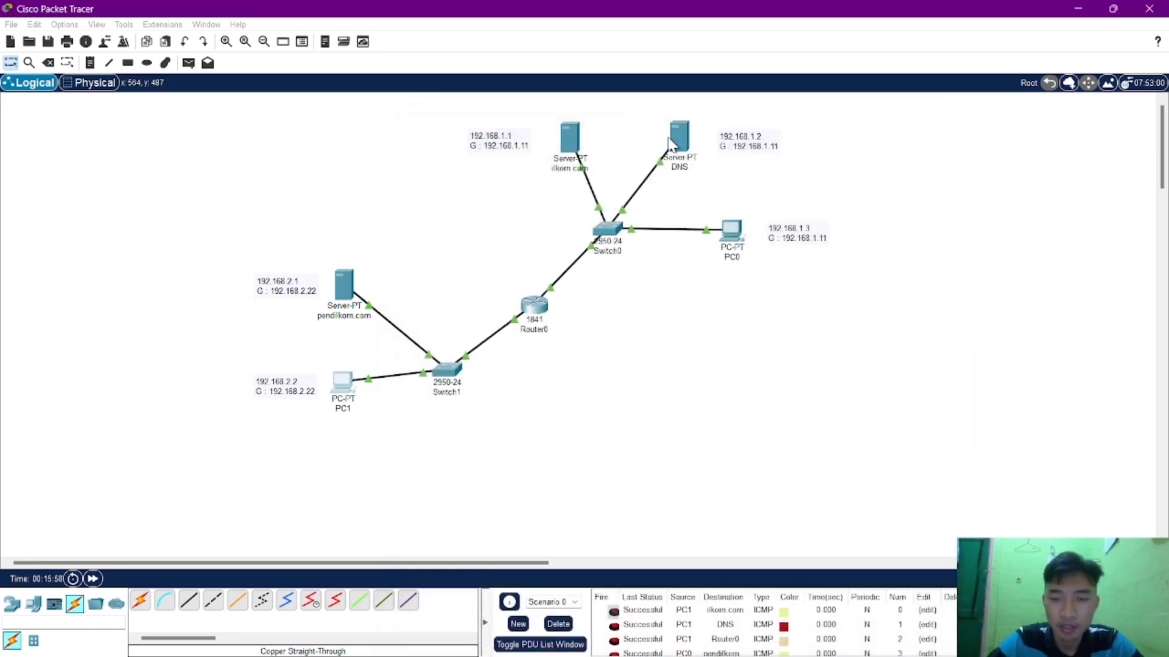
Add an A record for ilkom.com with address 192.168.1.11 to the DNS service of the DNS server.
left_click(675, 140)
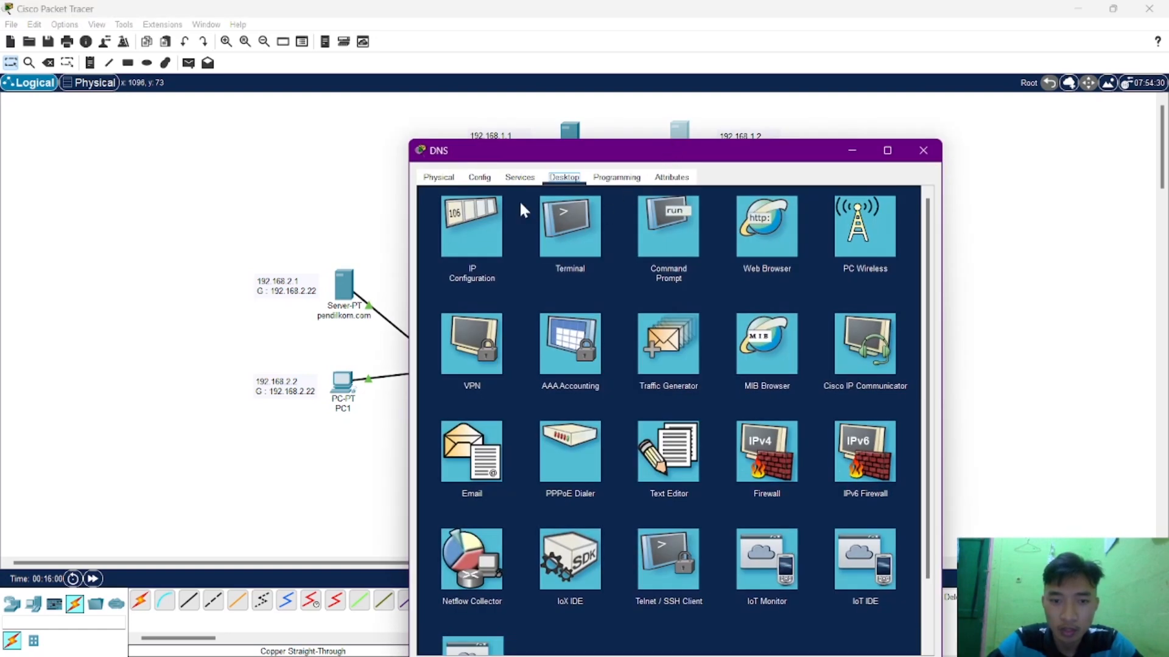
left_click(487, 213)
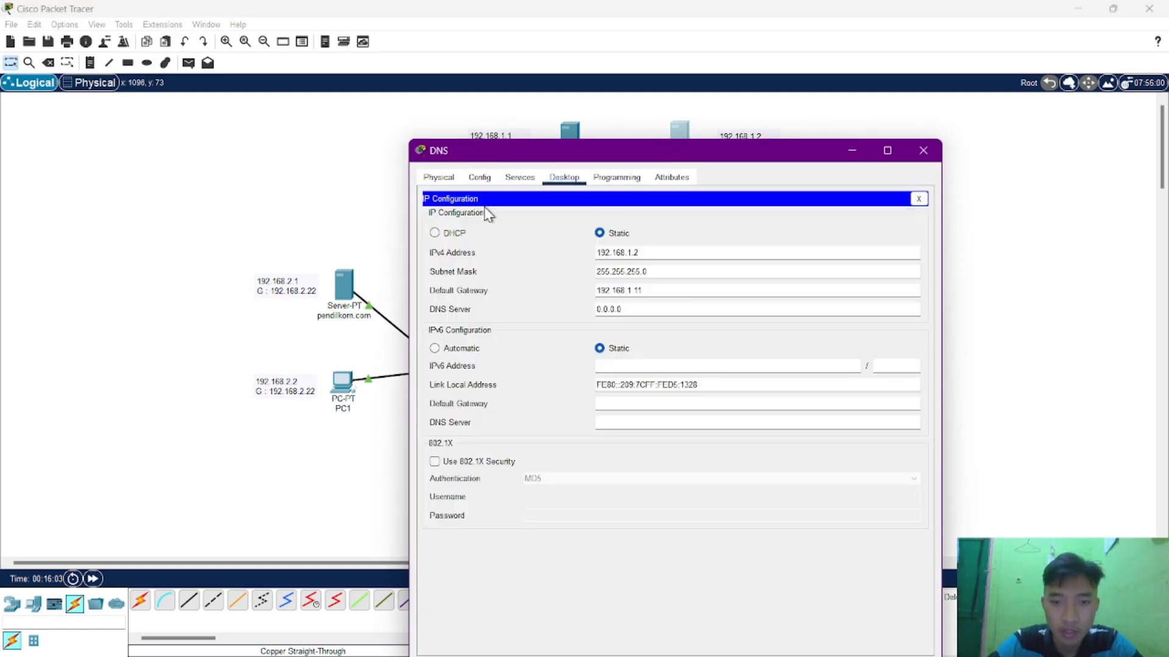
left_click(518, 178)
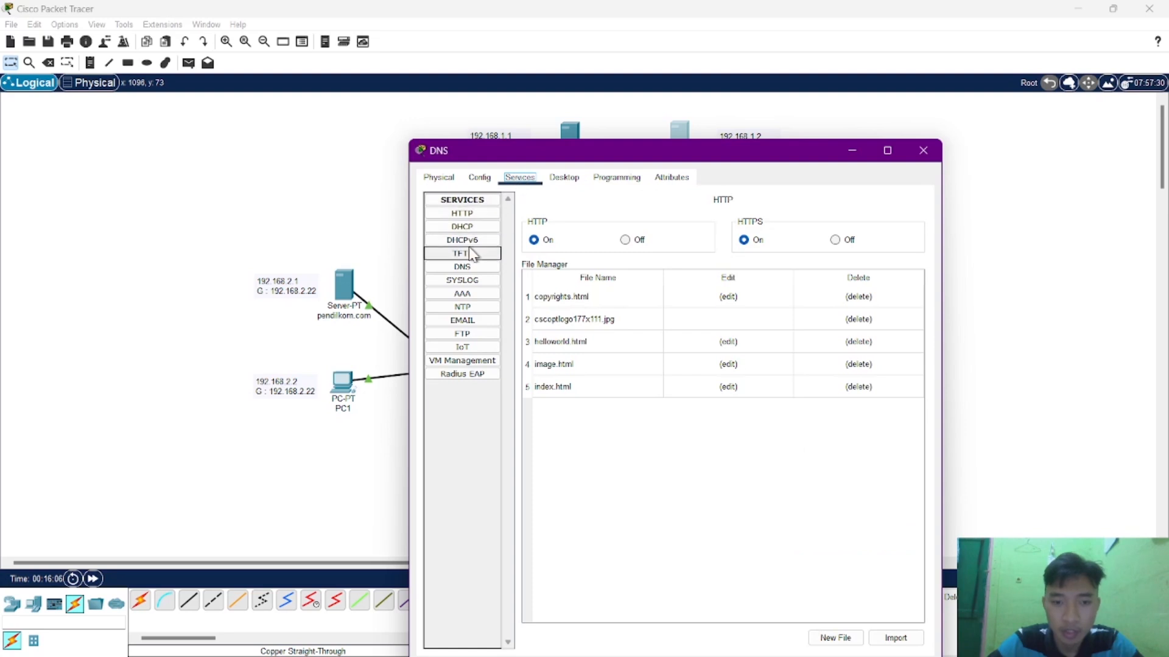
left_click(467, 265)
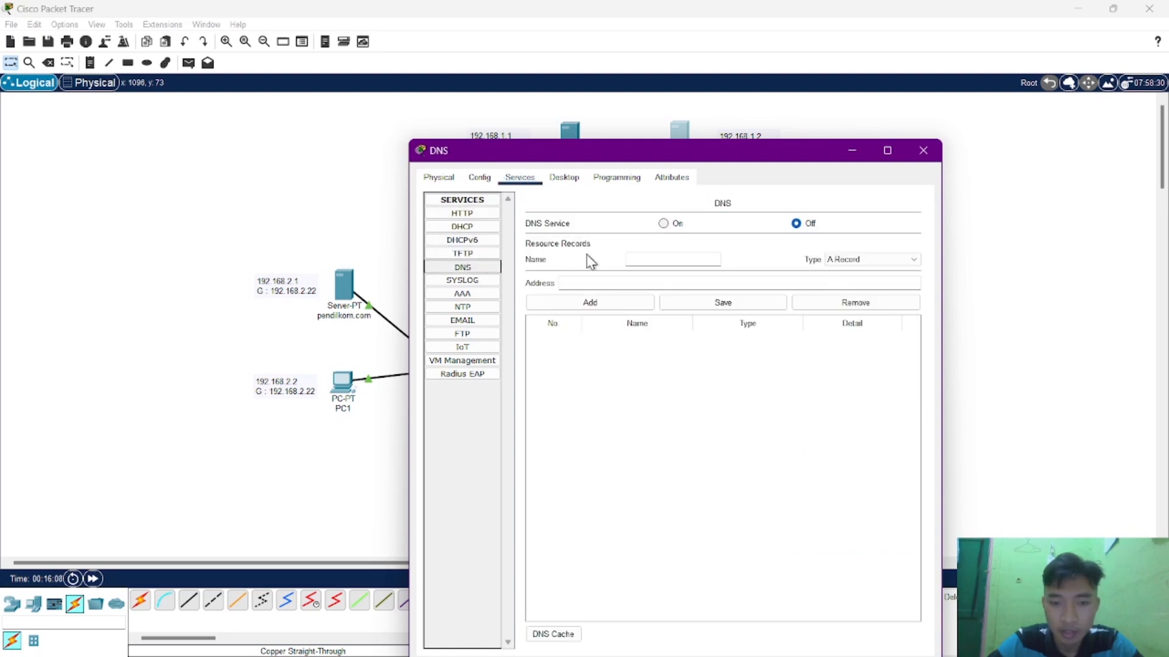
left_click(635, 258)
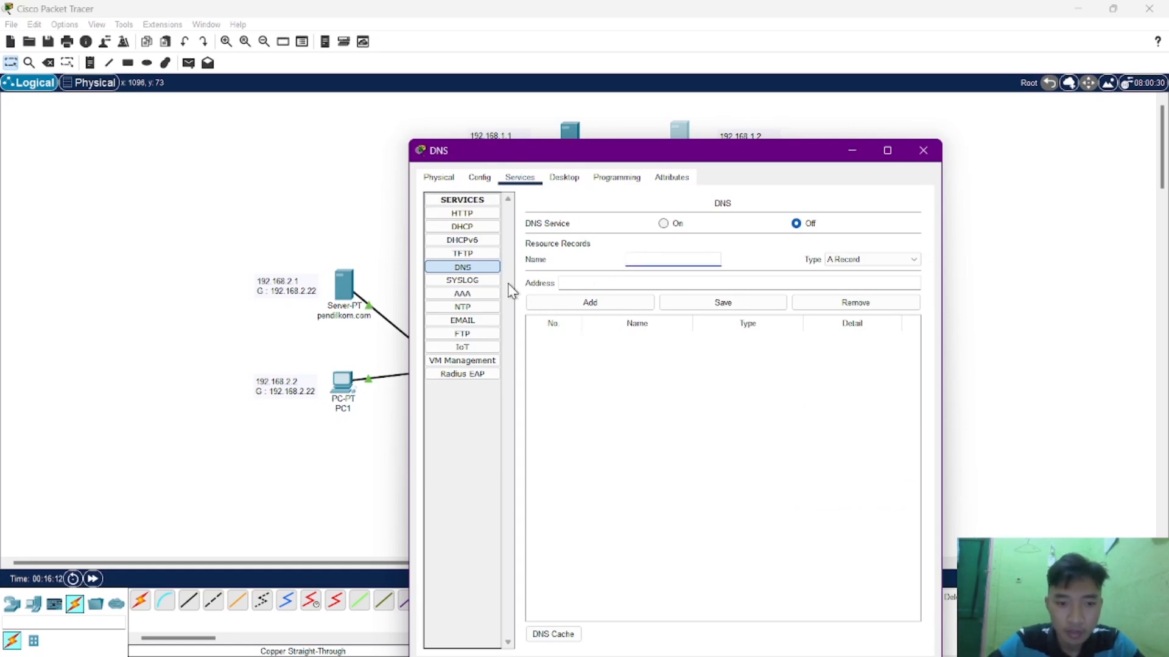
left_click_drag(639, 160, 819, 143)
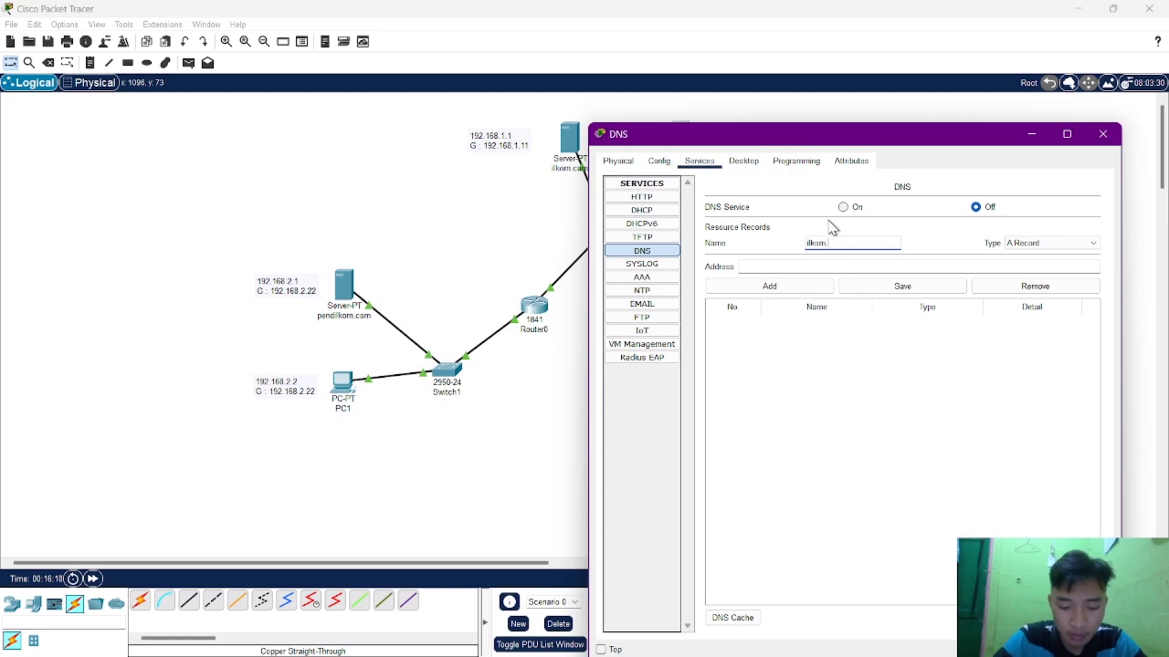
left_click(799, 267)
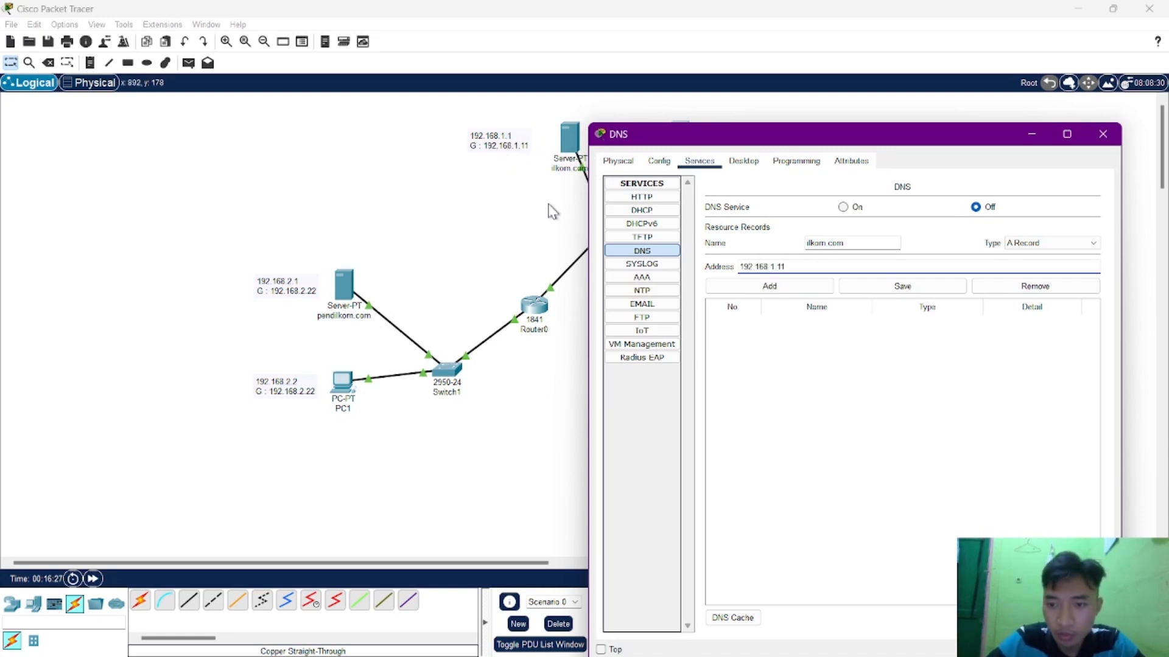
left_click(723, 289)
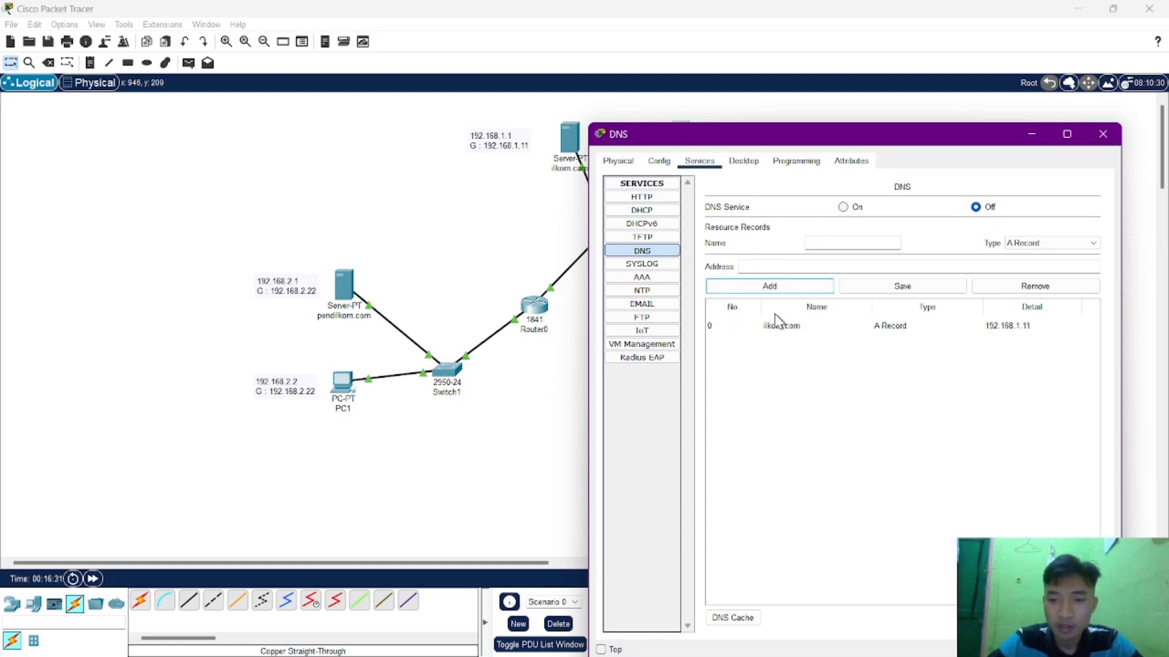
Add an A record for pendilkom.com with address 192.168.2.1 to the DNS service.
left_click(837, 240)
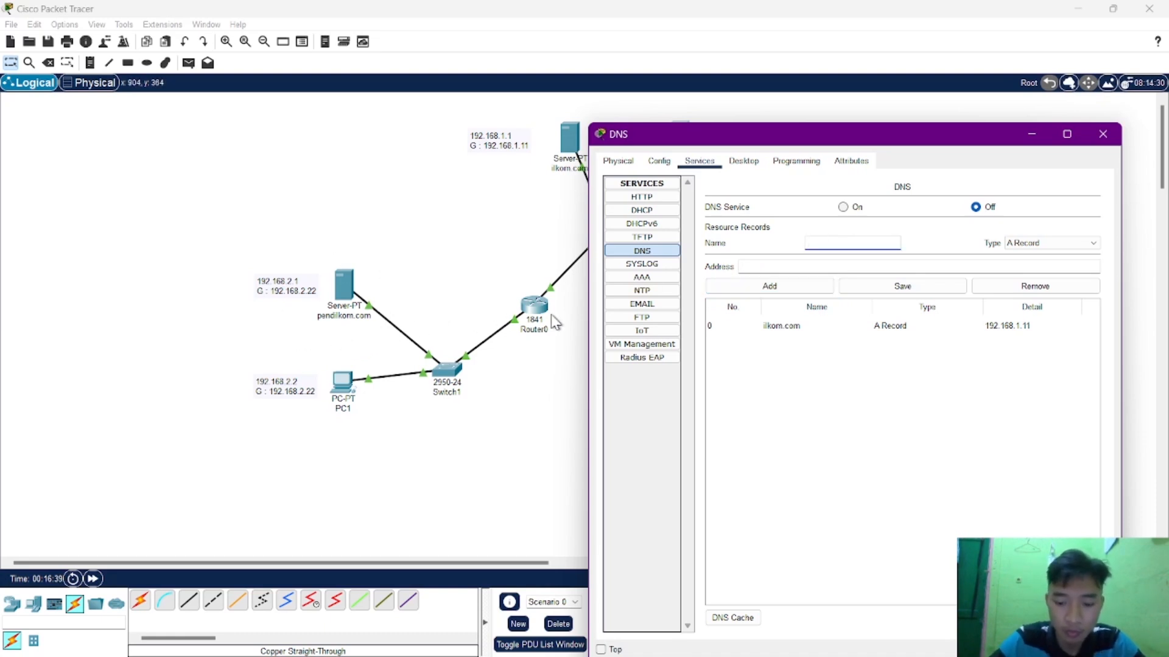
type("pendilkom.com")
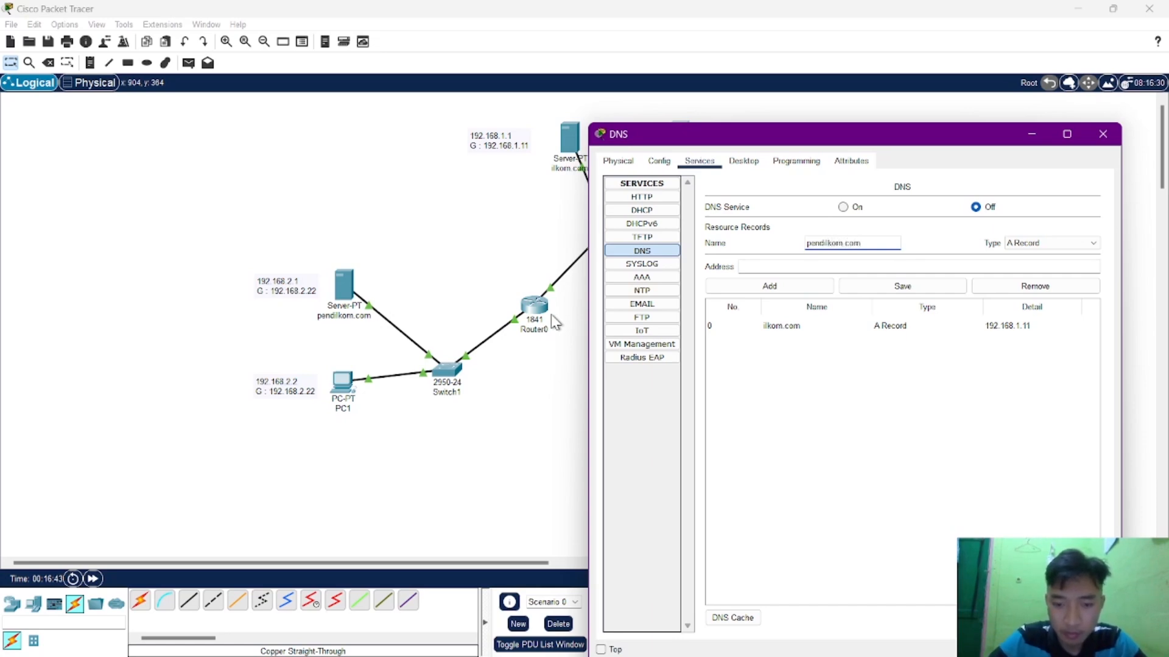
left_click(757, 266)
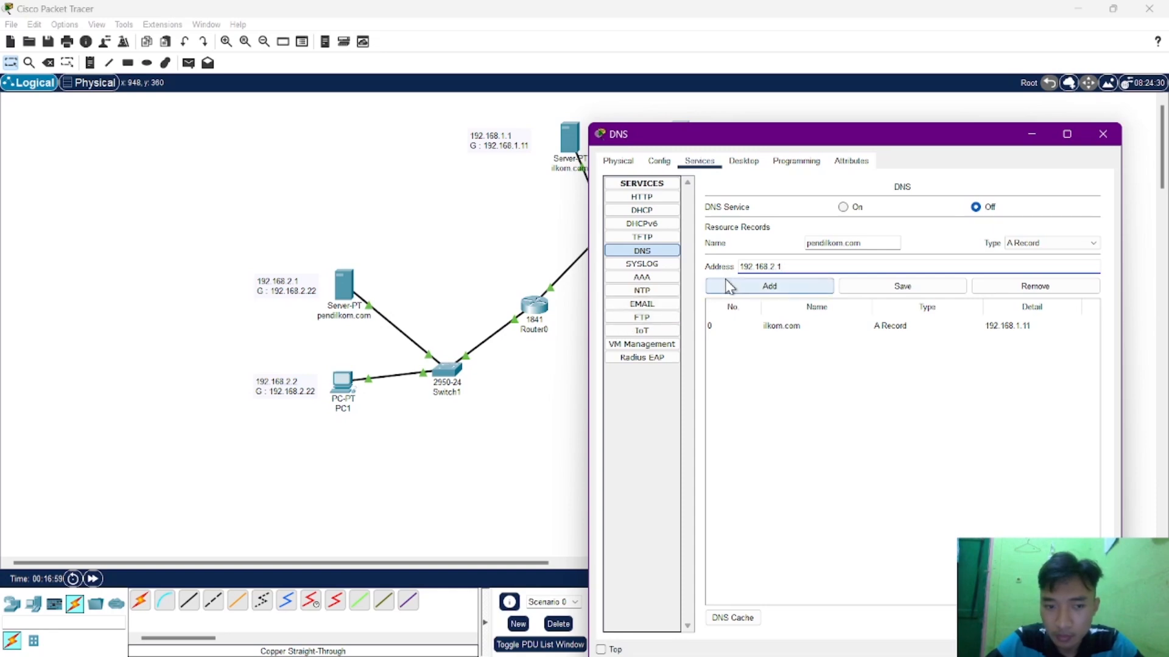
left_click(761, 288)
Set the address of the ilkom.com A record to 192.168.1.1 and store the change.
left_click(789, 332)
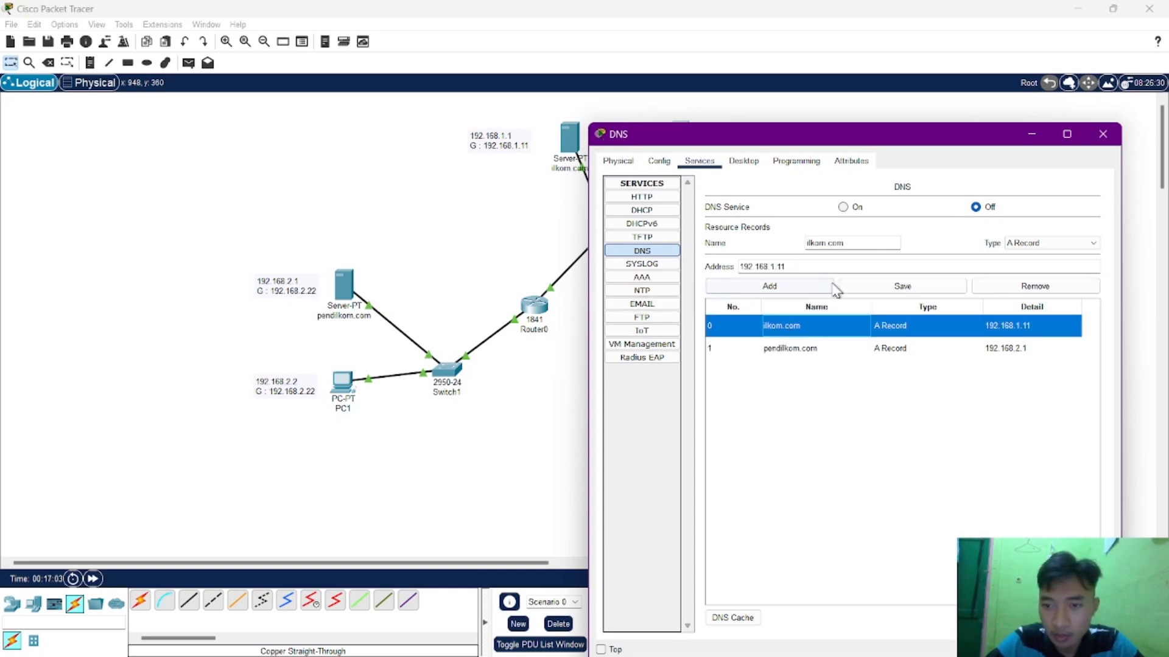
left_click(814, 260)
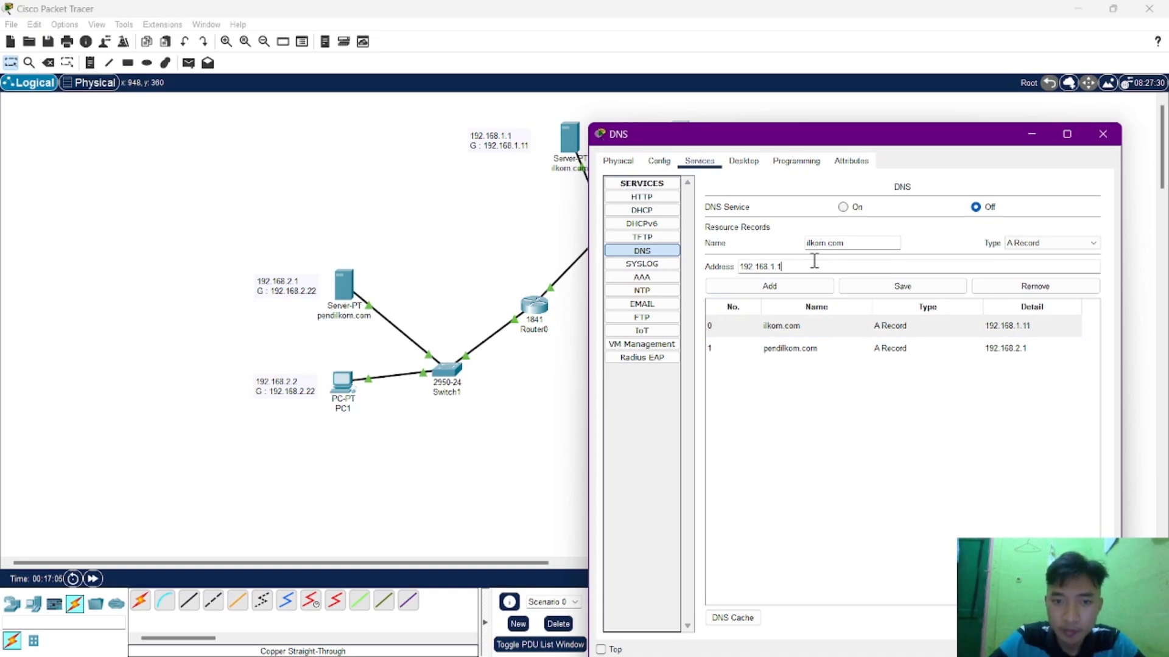
left_click(823, 291)
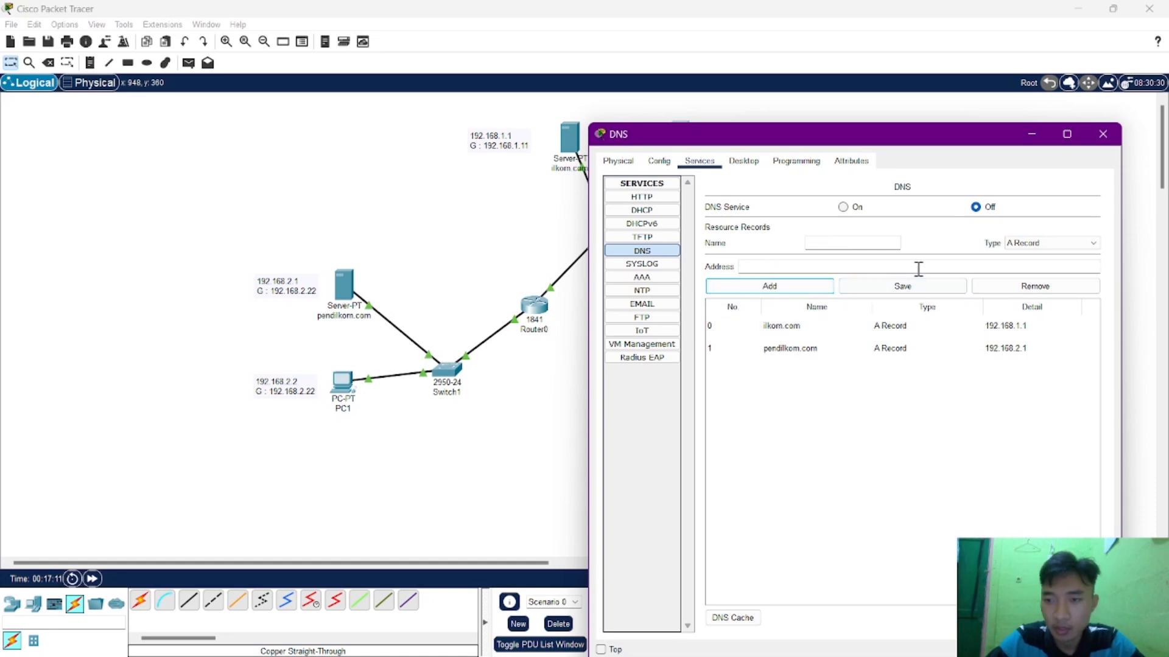
Try to open ilkom.com in PC1's web browser, and close the PC1 window.
left_click(1102, 135)
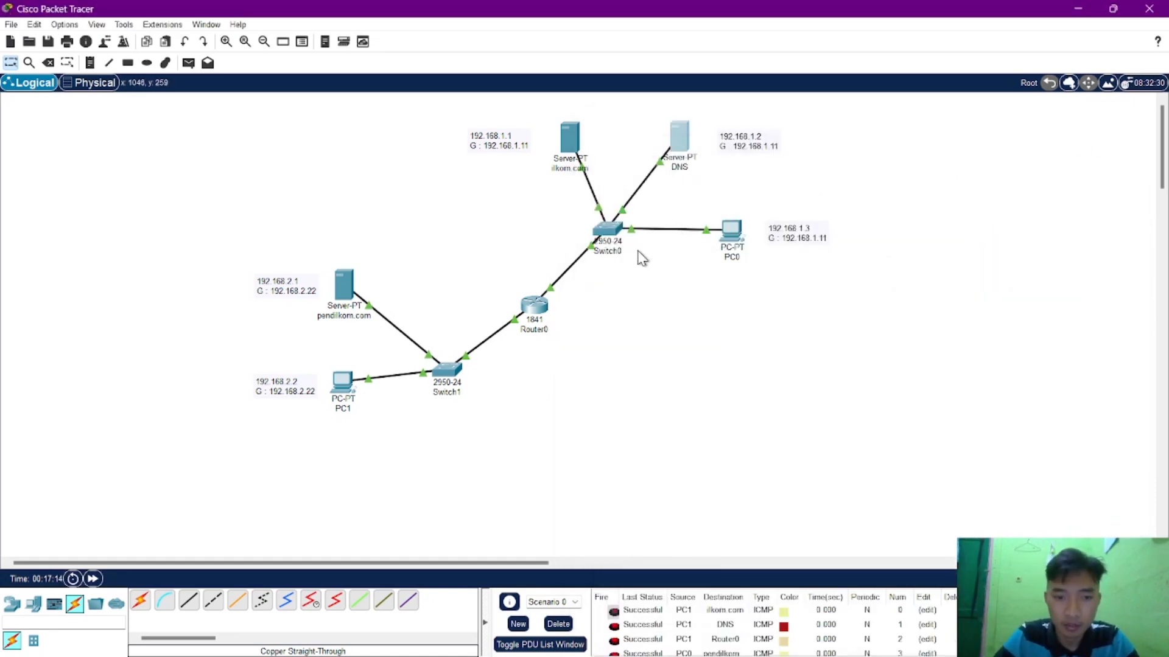
left_click(354, 385)
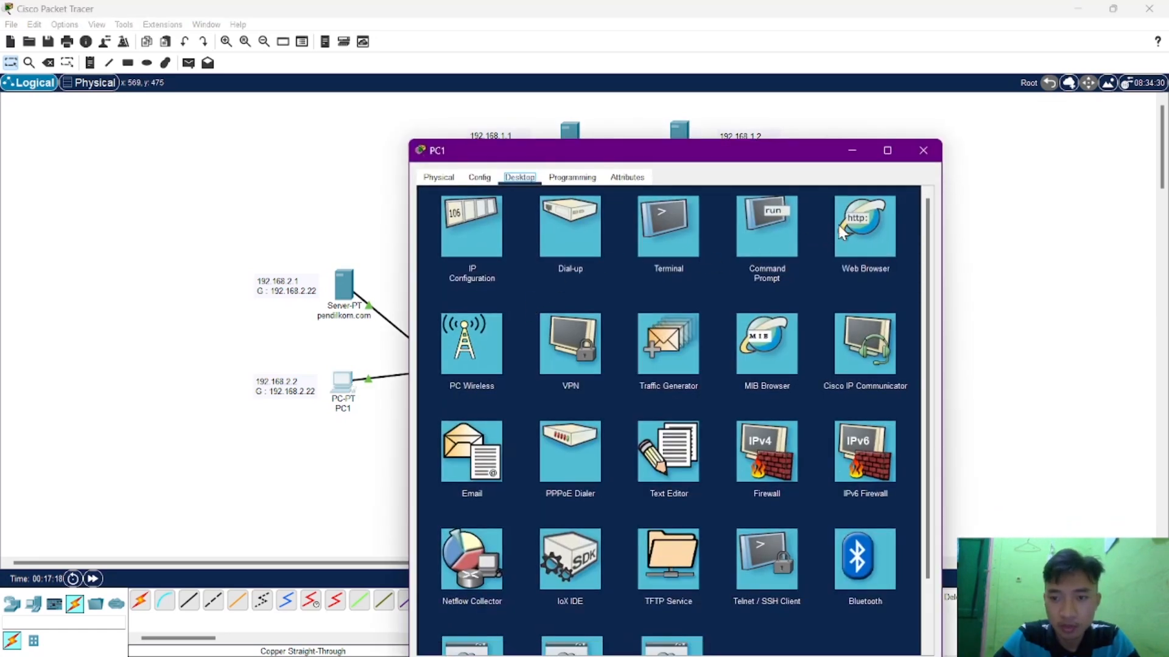
left_click(866, 215)
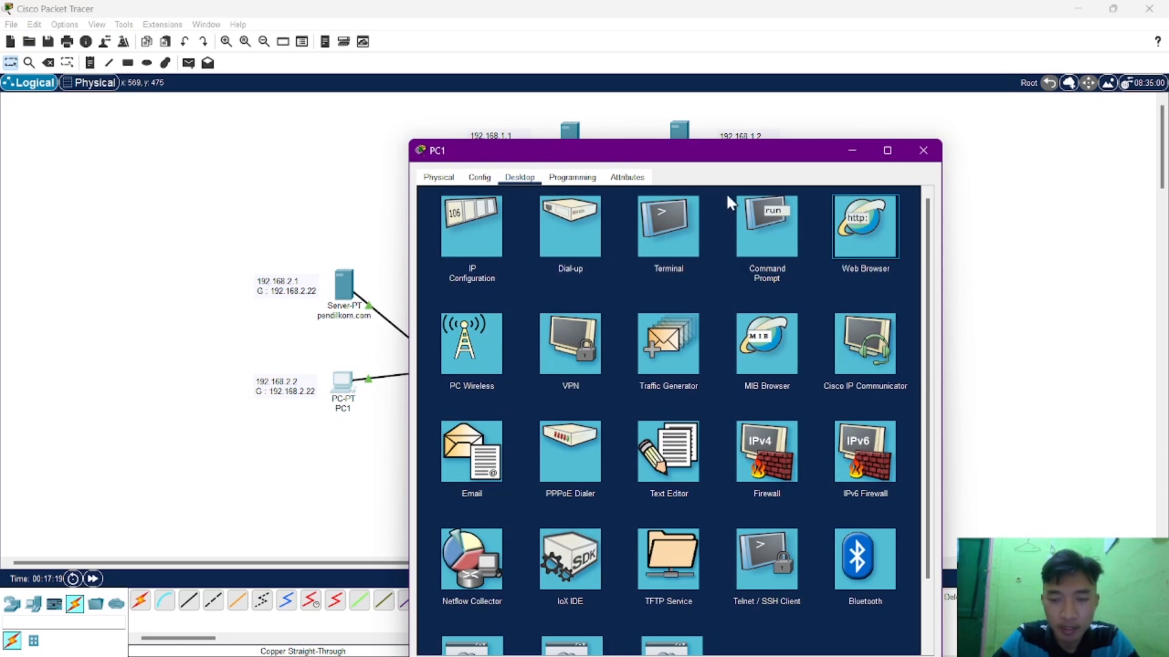
key("Return")
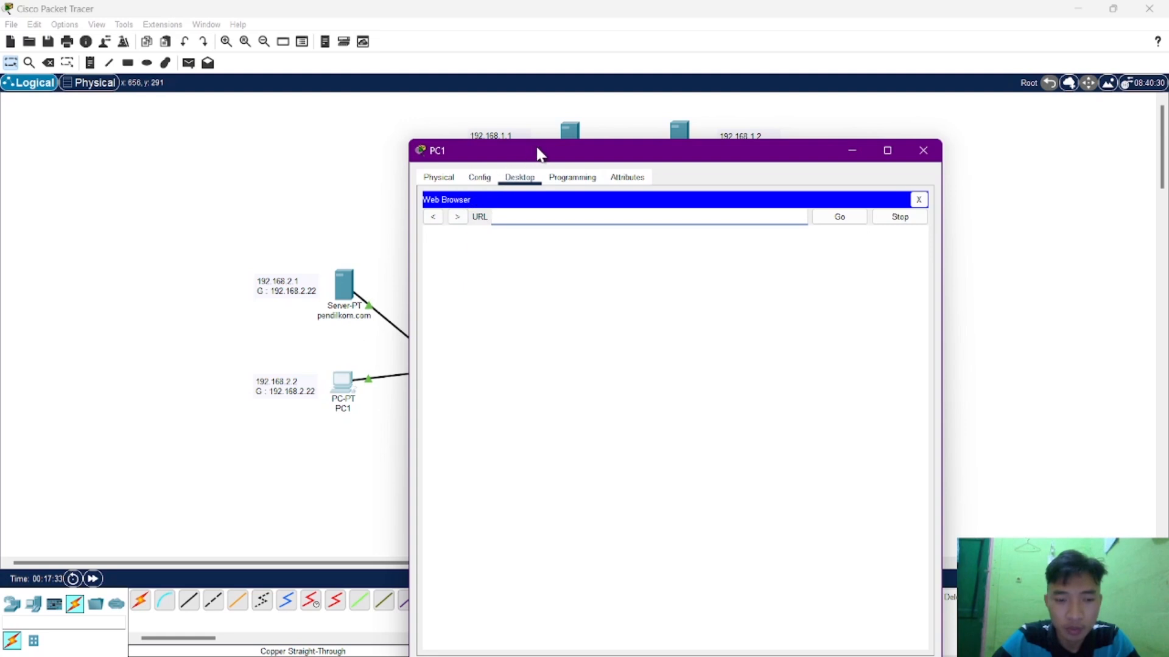
left_click_drag(534, 148, 741, 121)
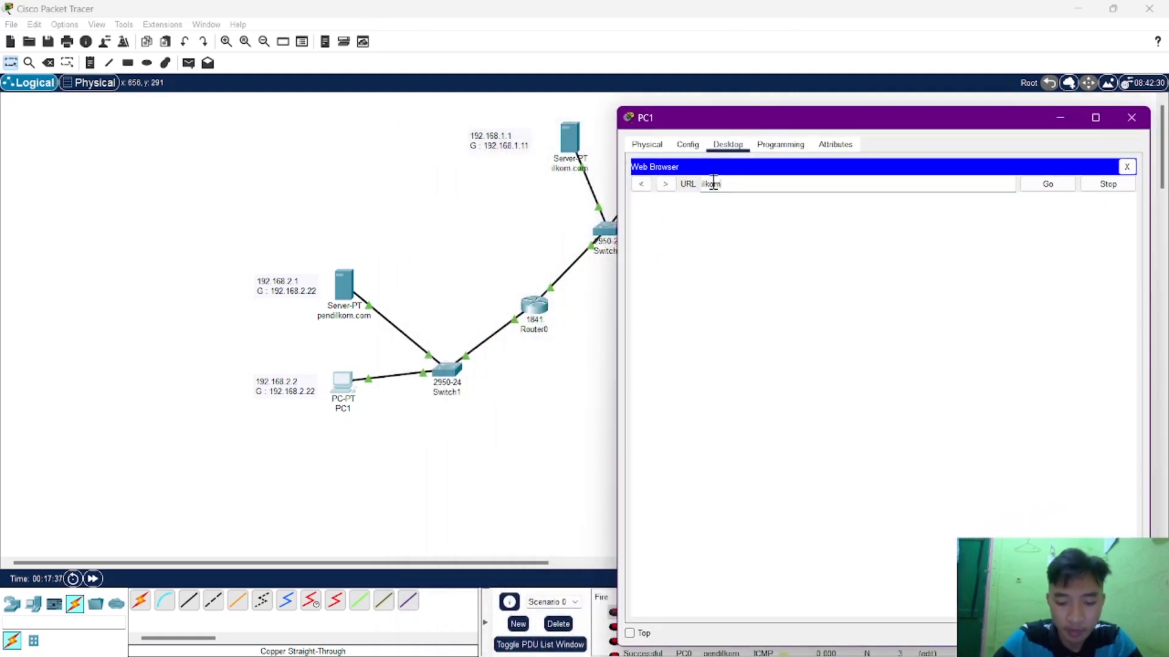
type("m")
key("Return")
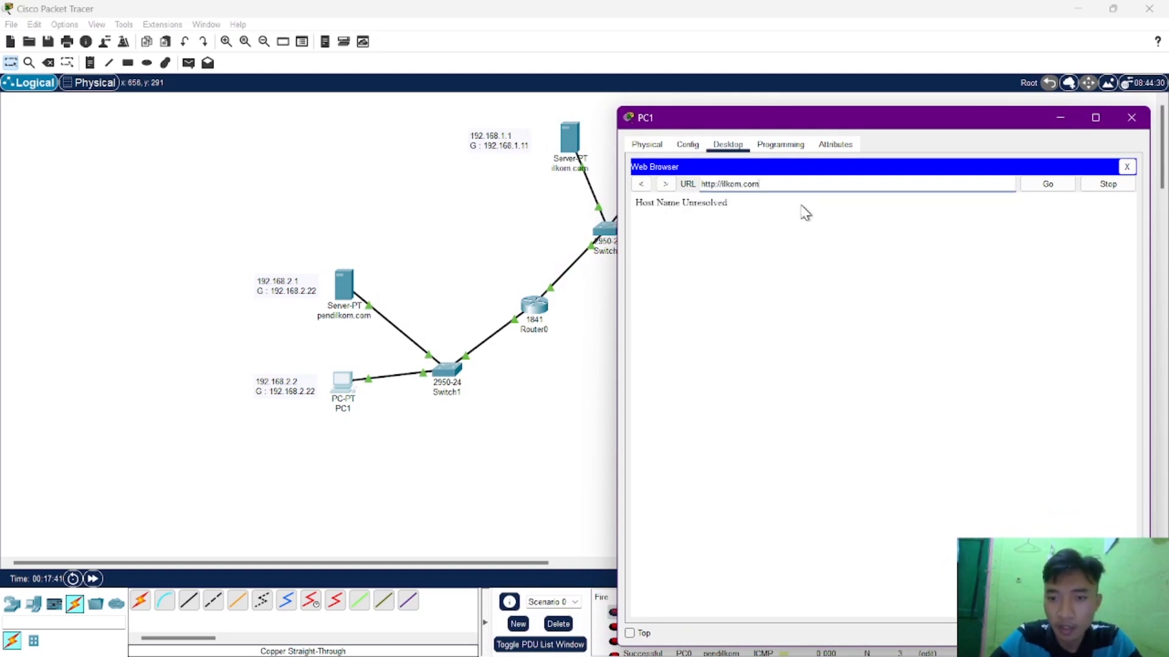
left_click(1129, 116)
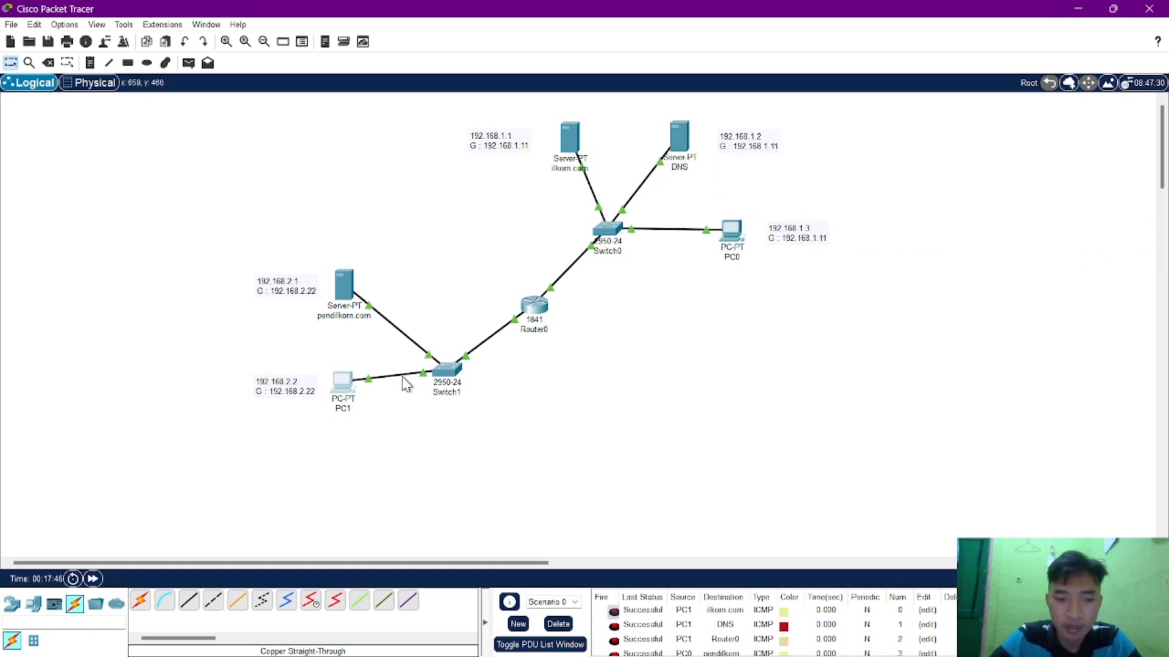
Set the DNS server in PC1's IPv4 configuration to 192.168.1.2.
left_click(345, 384)
left_click_drag(676, 130, 424, 106)
left_click(224, 161)
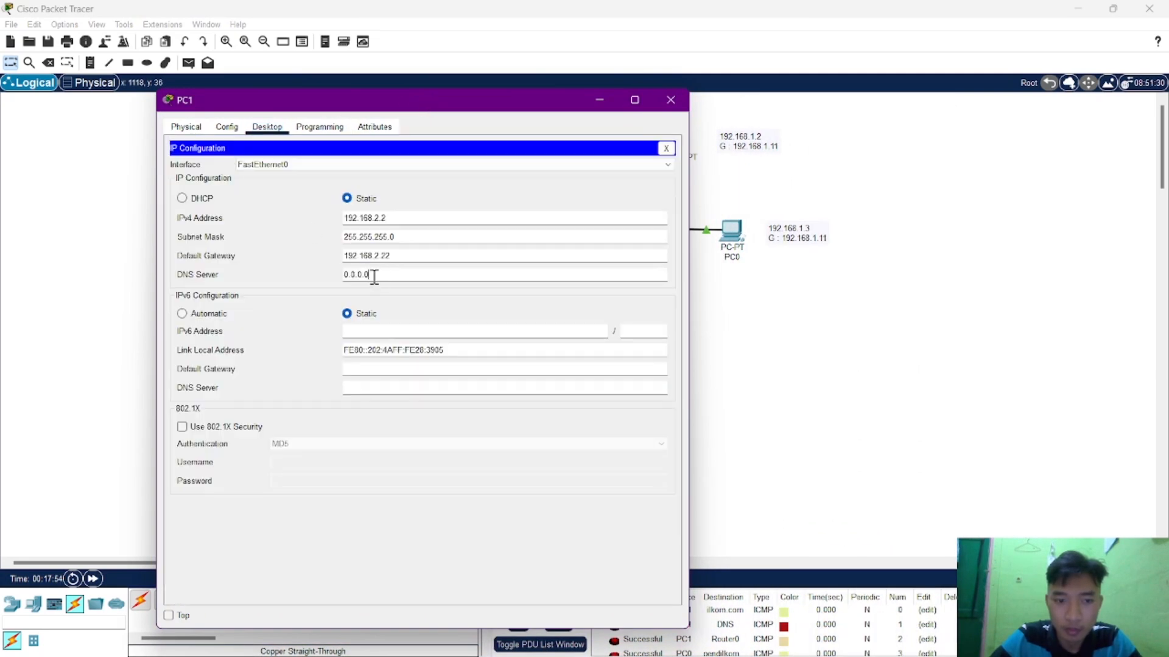
left_click_drag(374, 275, 329, 277)
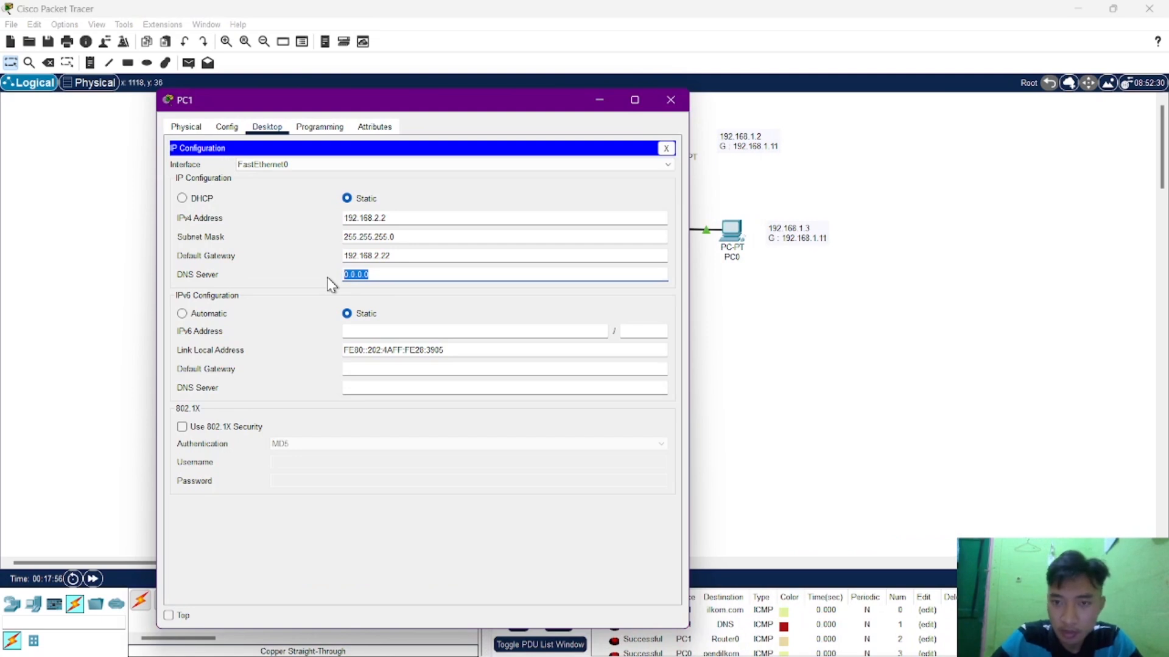
type("192.168.1.2")
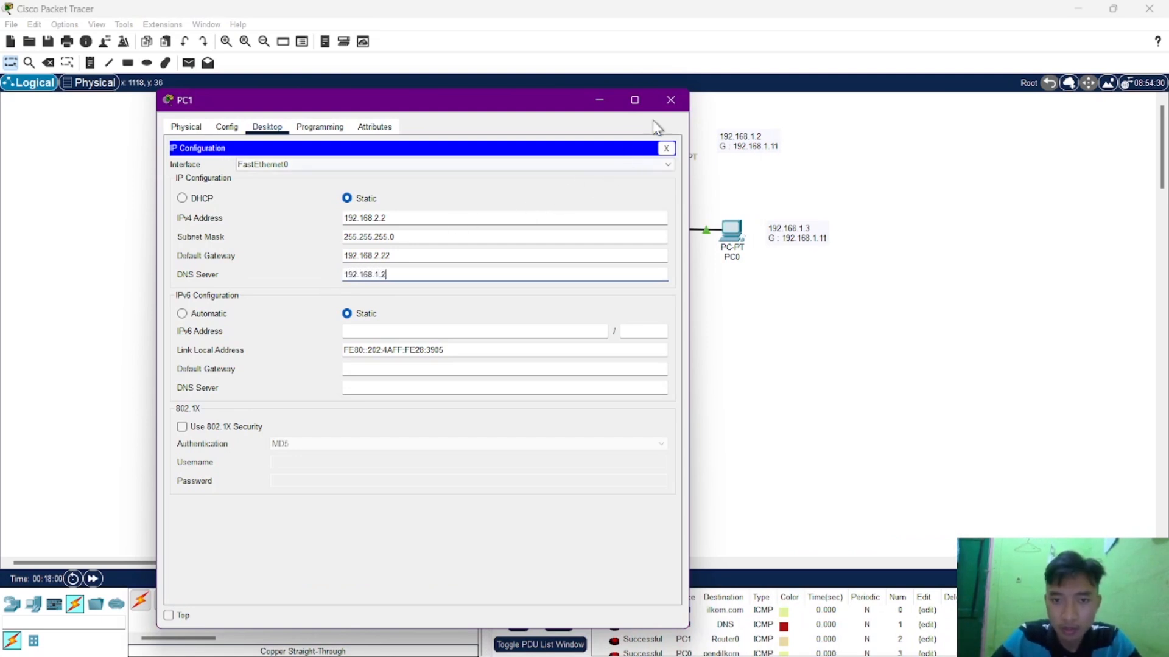
left_click(670, 100)
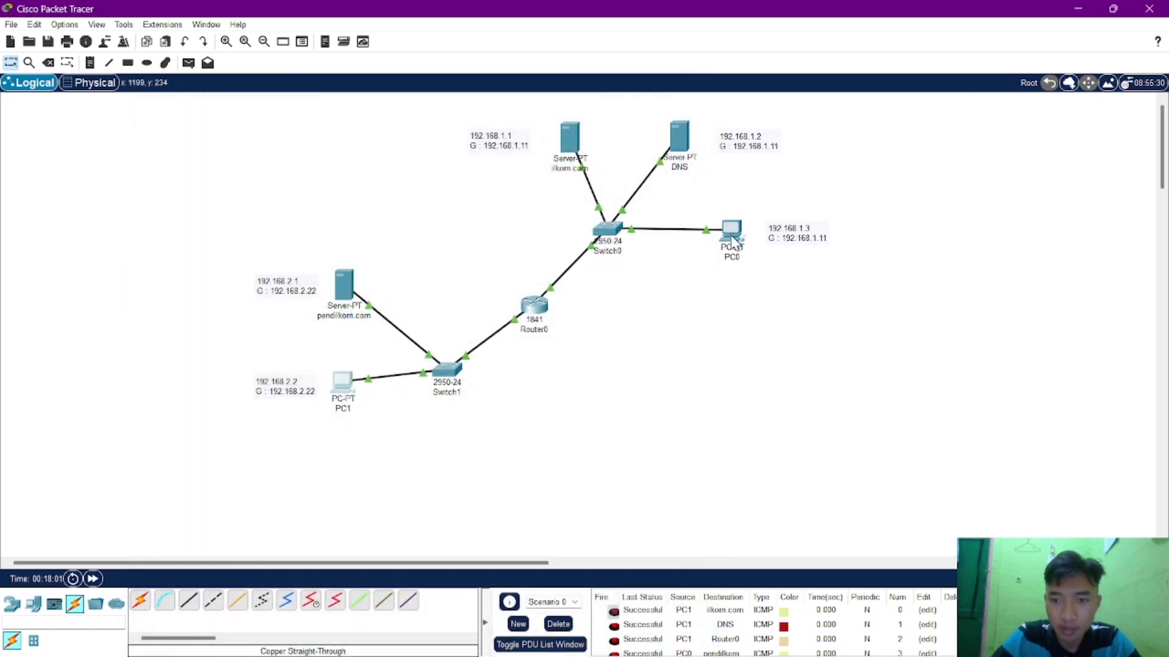
Set the DNS server in PC0's IPv4 configuration to the address of the network's DNS server.
left_click(730, 229)
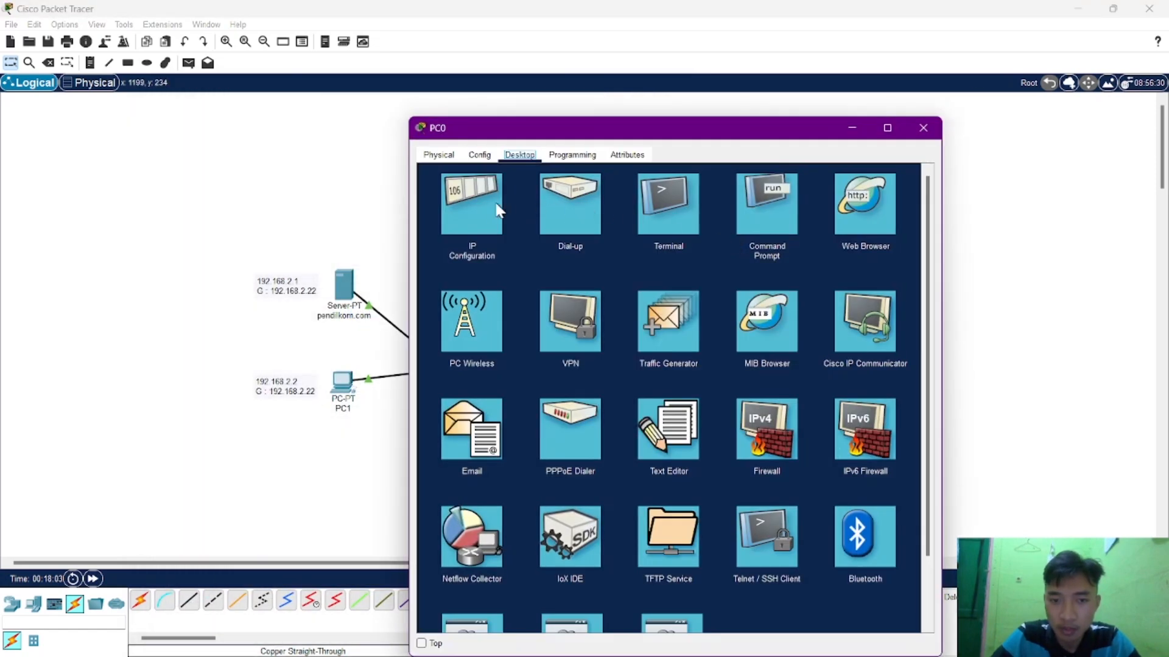
left_click(477, 203)
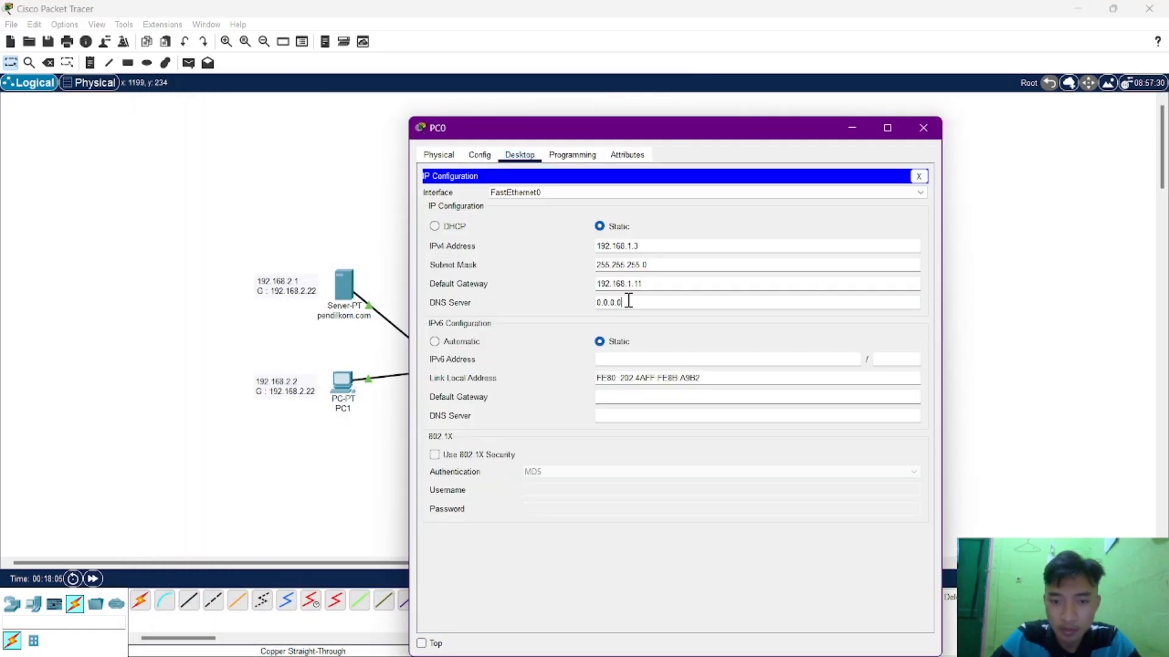
left_click_drag(628, 301, 555, 310)
type("192.168.1.2")
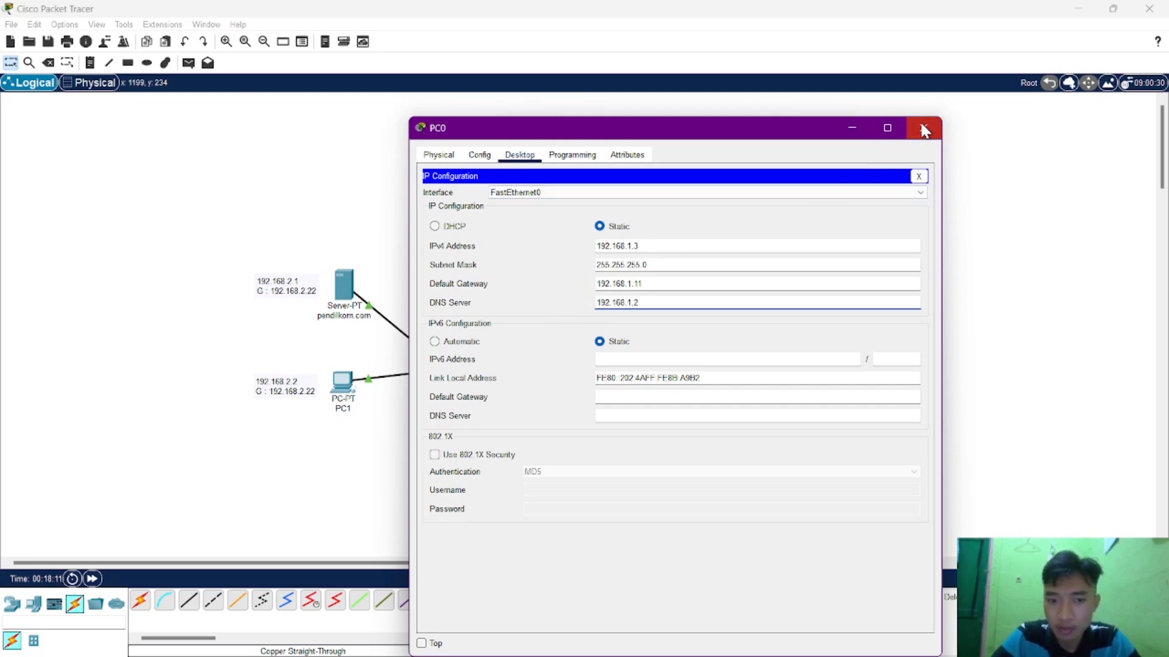
left_click(923, 129)
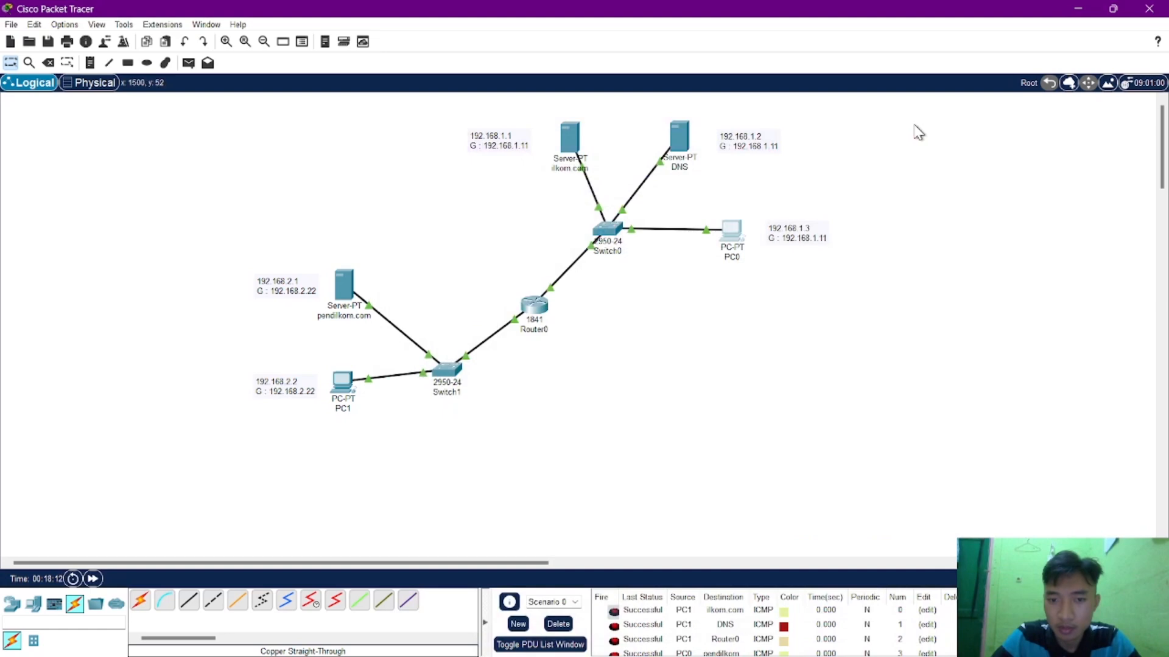
Check the DNS server's own IP configuration, including its IPv4 address and default gateway.
left_click(693, 155)
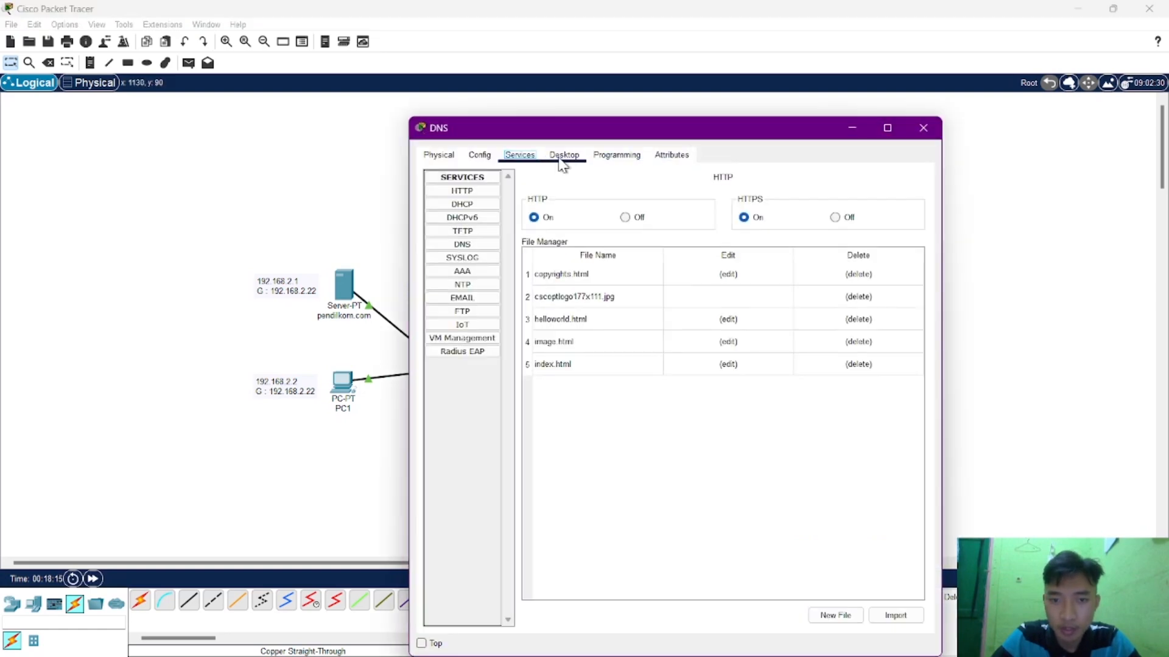
left_click(559, 161)
left_click(484, 210)
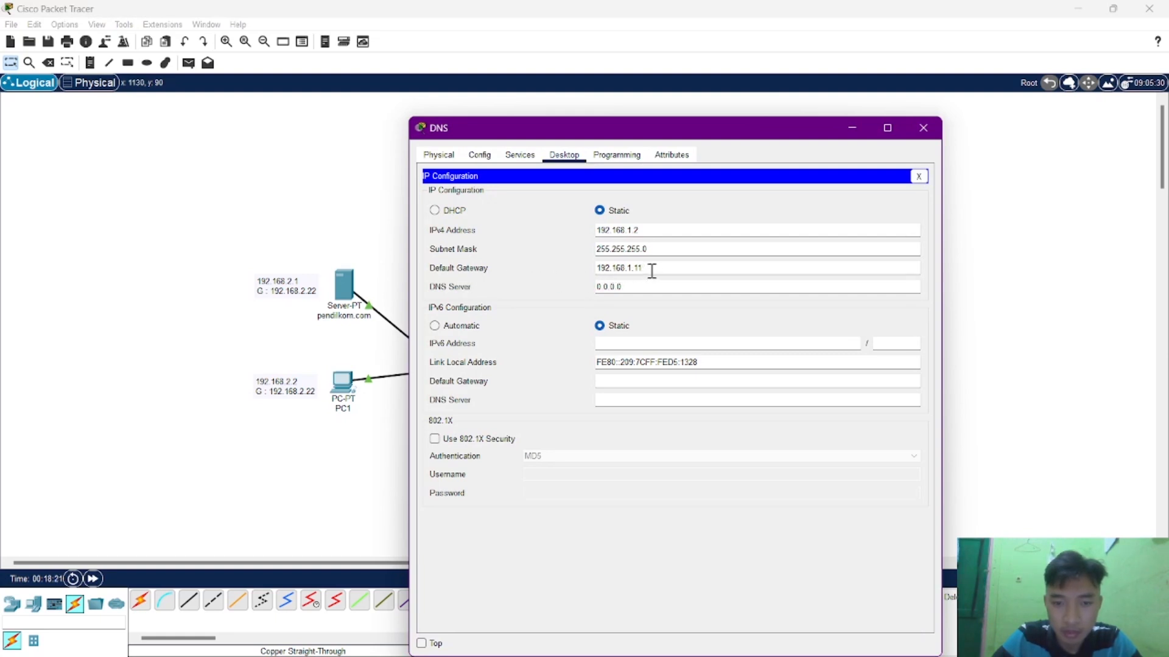
left_click(931, 130)
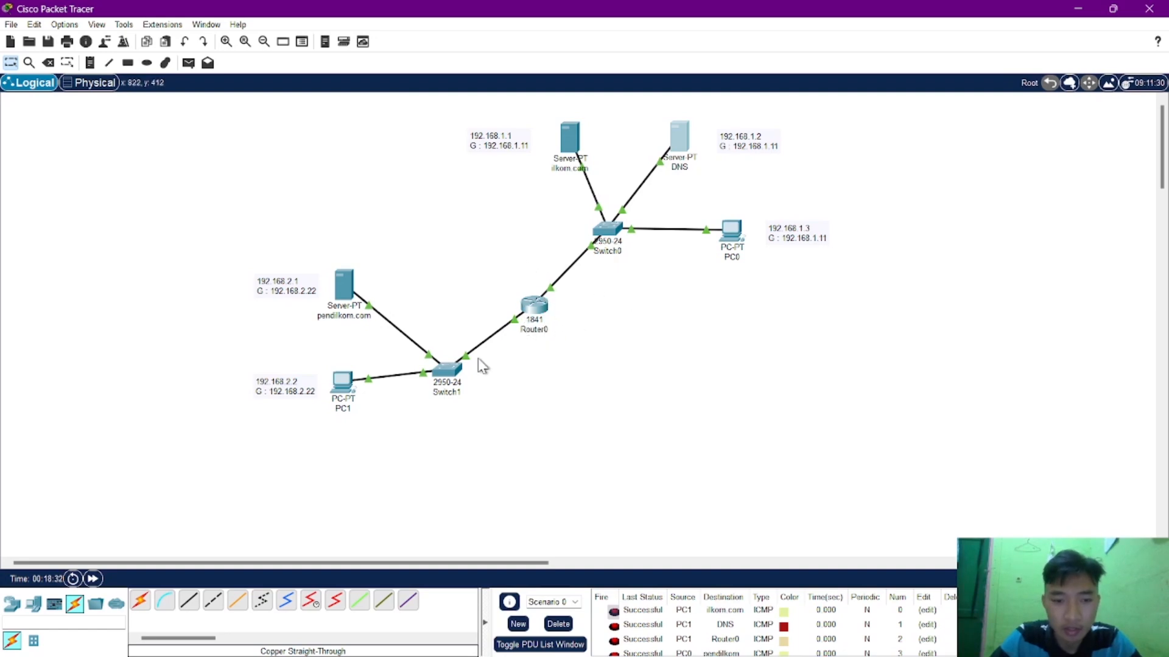
Retry loading ilkom.com in the web browser of PC1.
left_click(344, 383)
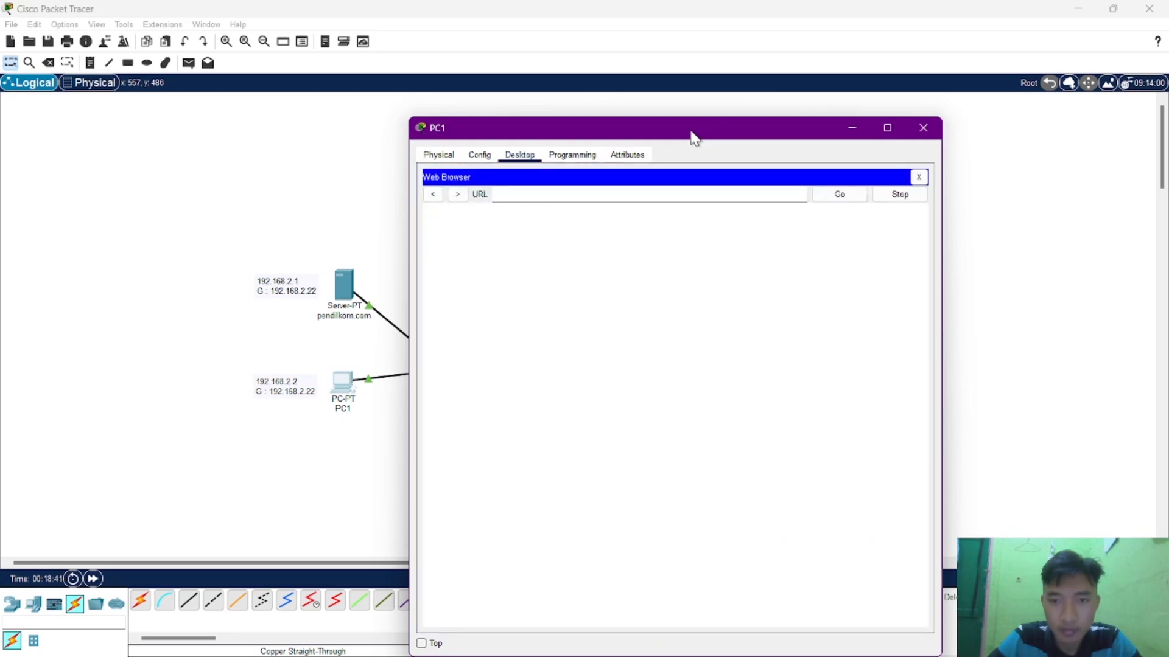
left_click_drag(691, 136, 817, 199)
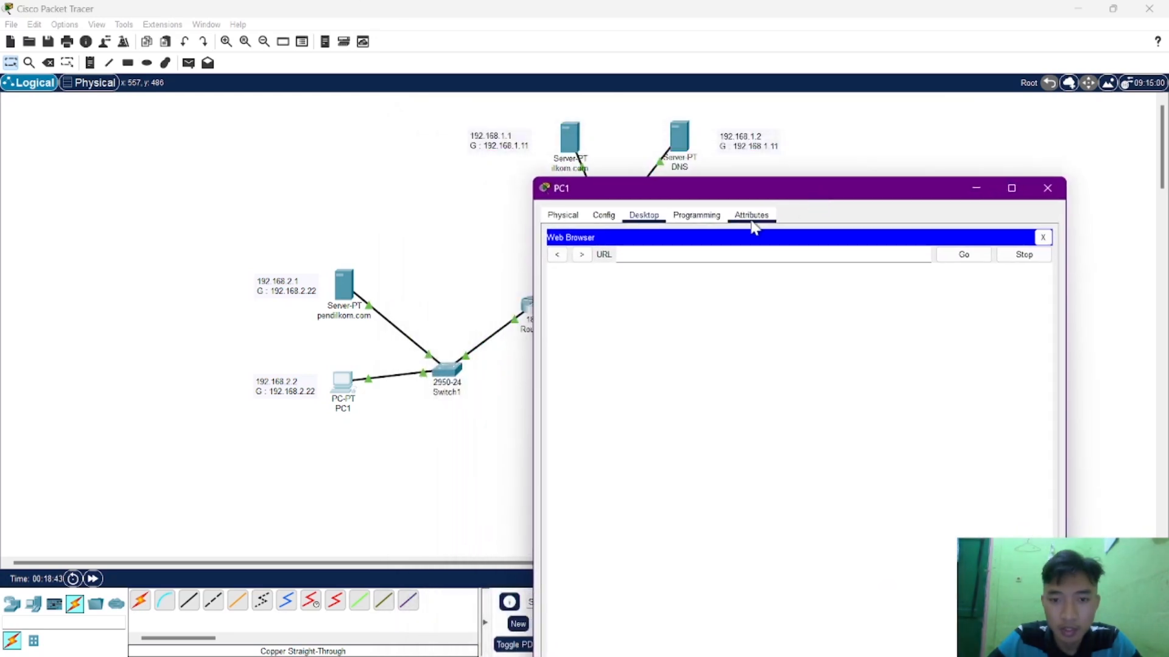
type("ilk")
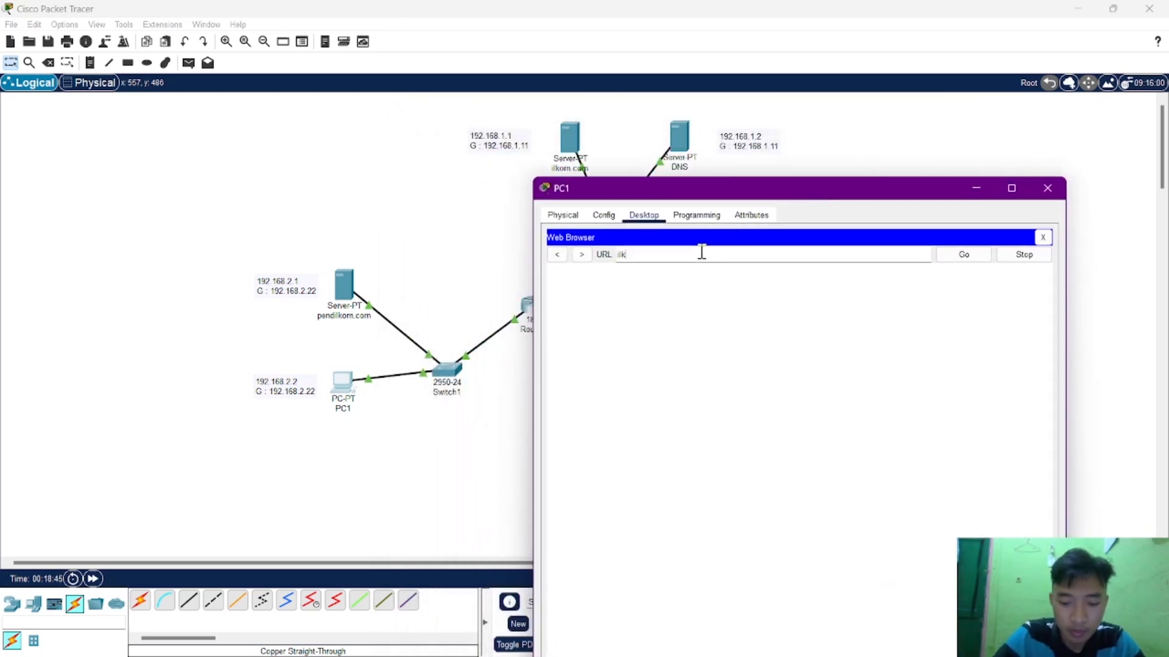
type("om.com")
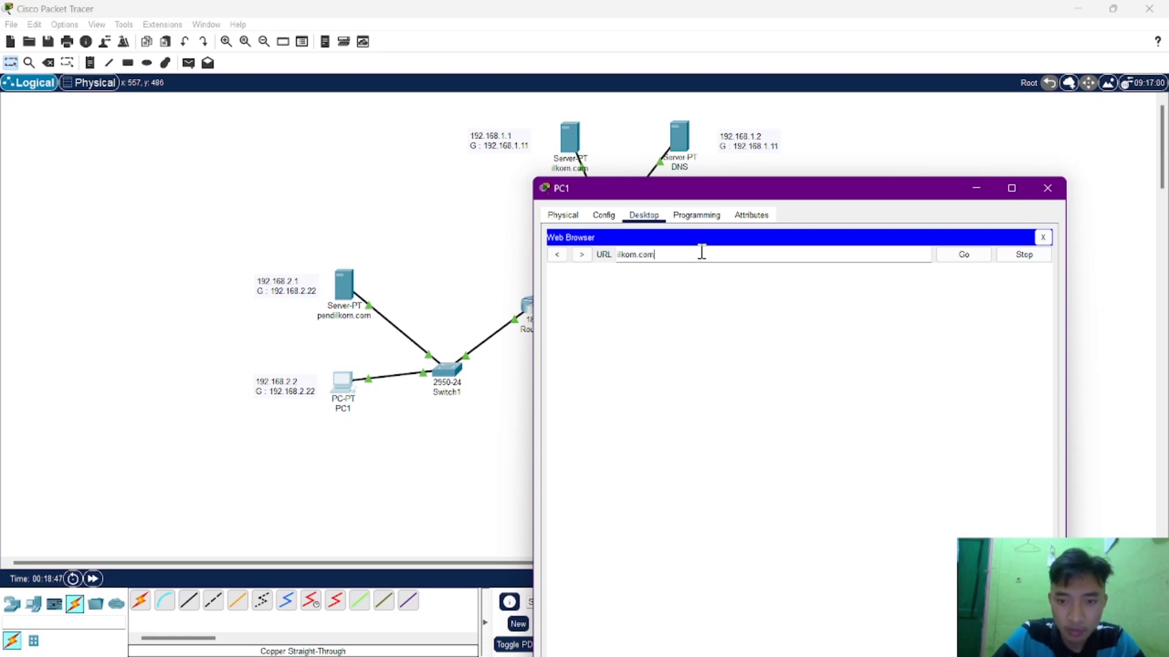
key("Return")
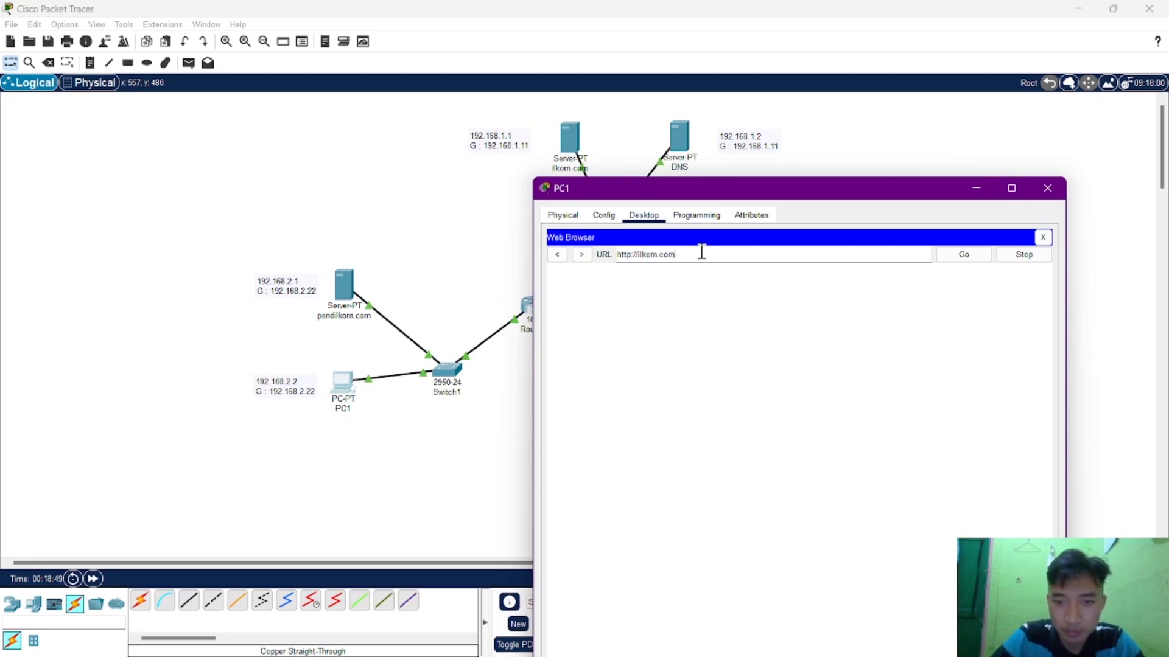
left_click(836, 252)
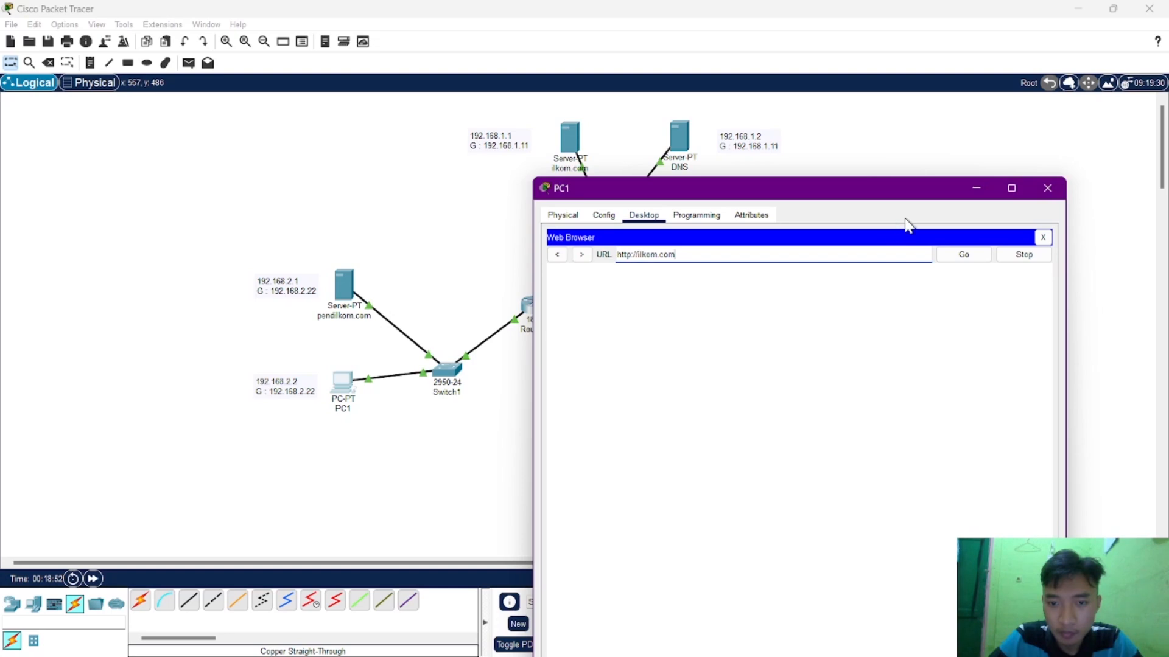
left_click(1048, 188)
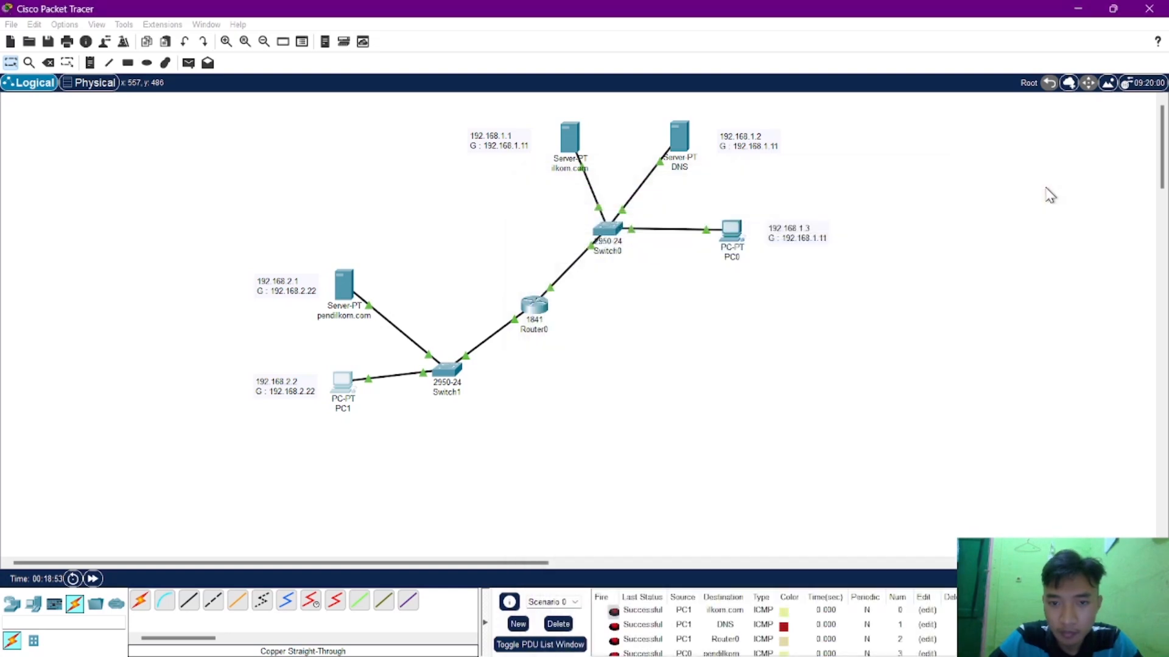
Turn on the DNS service on the DNS server.
left_click(684, 145)
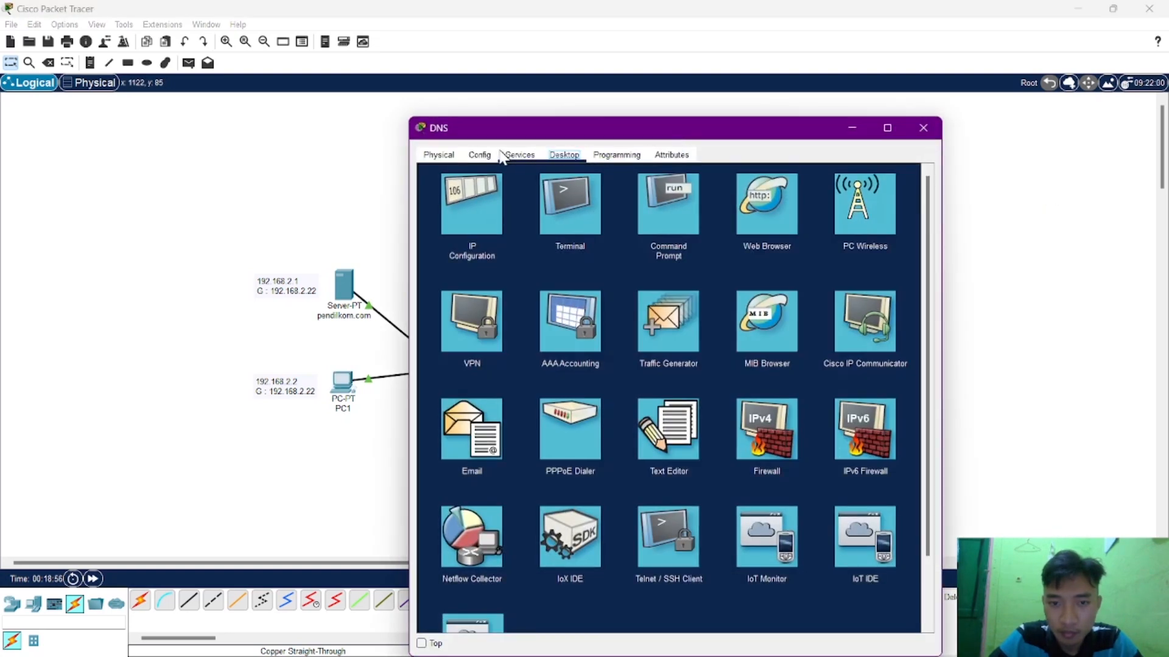
left_click(515, 155)
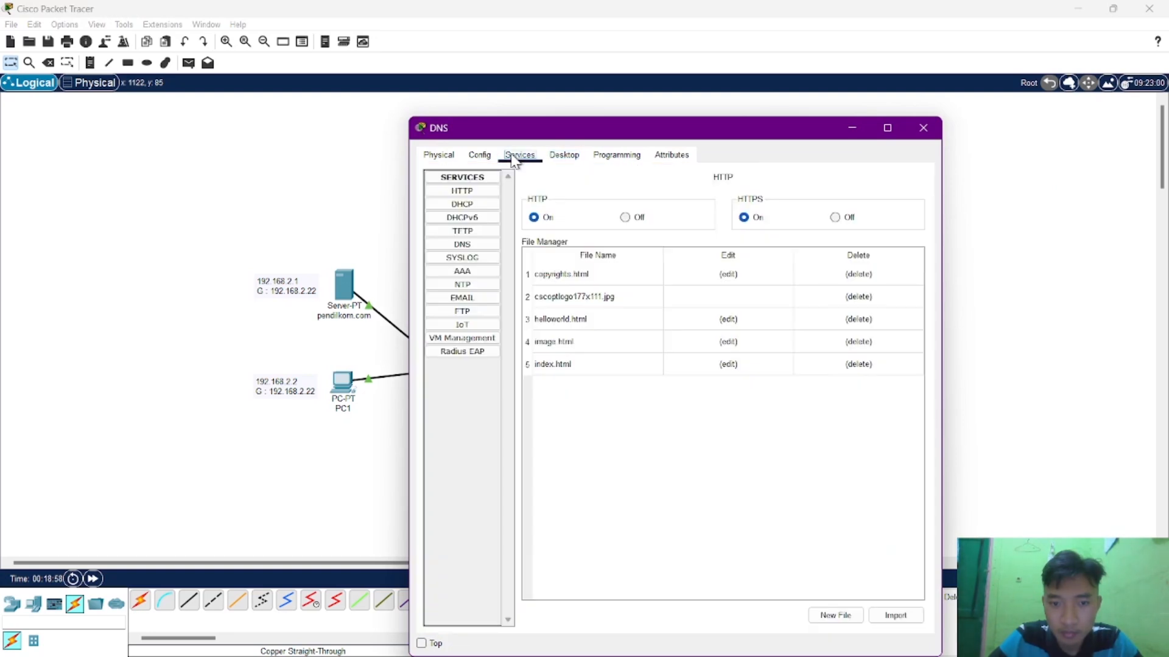
left_click(462, 244)
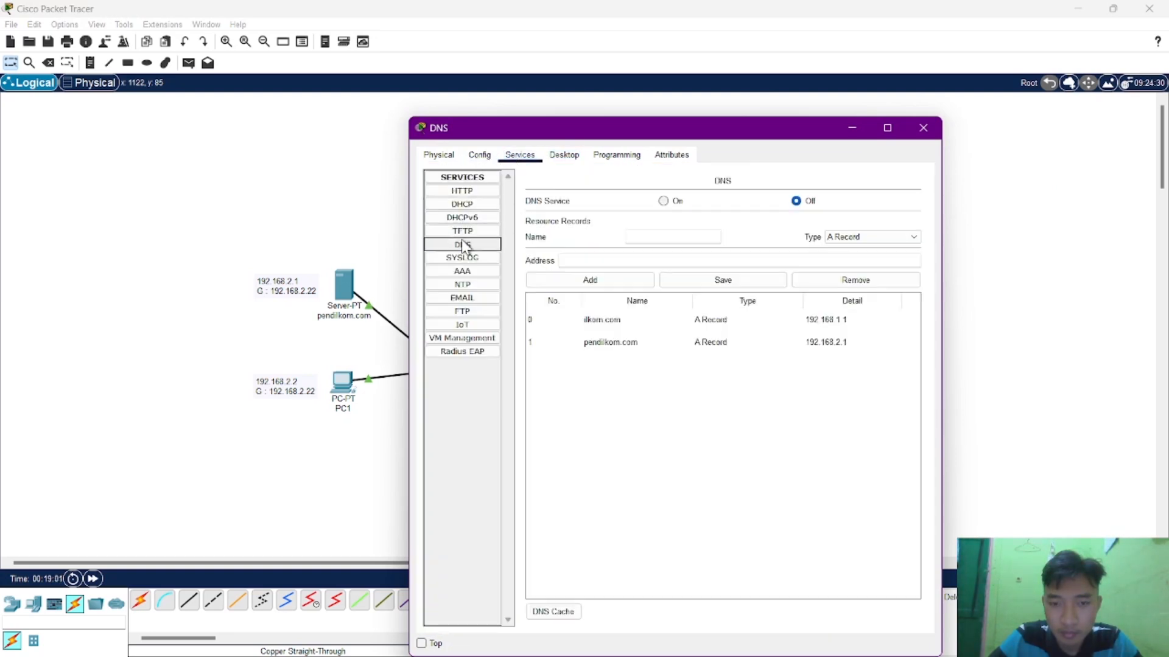
left_click(663, 202)
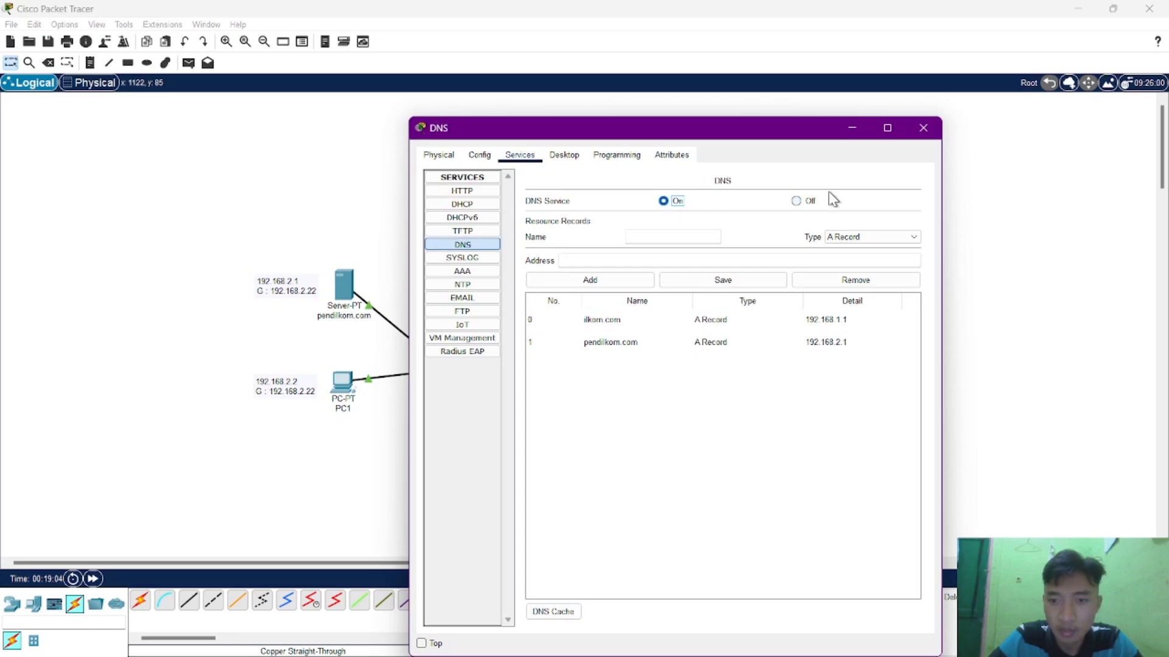
left_click(931, 129)
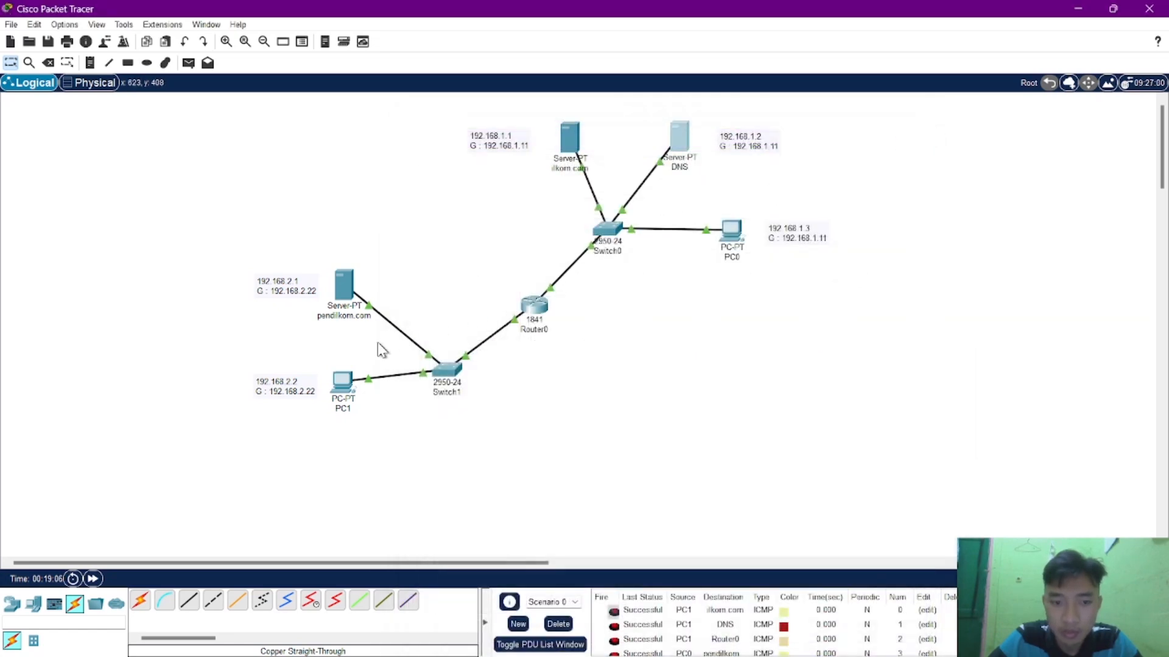
Open ilkom.com in PC1's web browser.
left_click(343, 382)
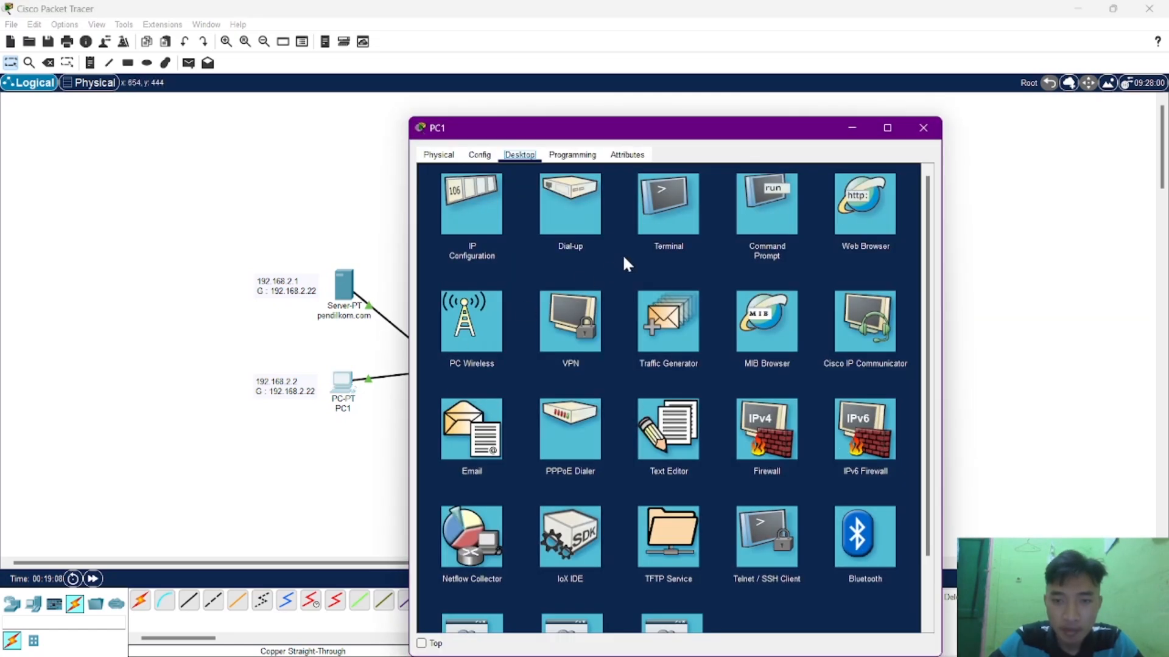
left_click(841, 210)
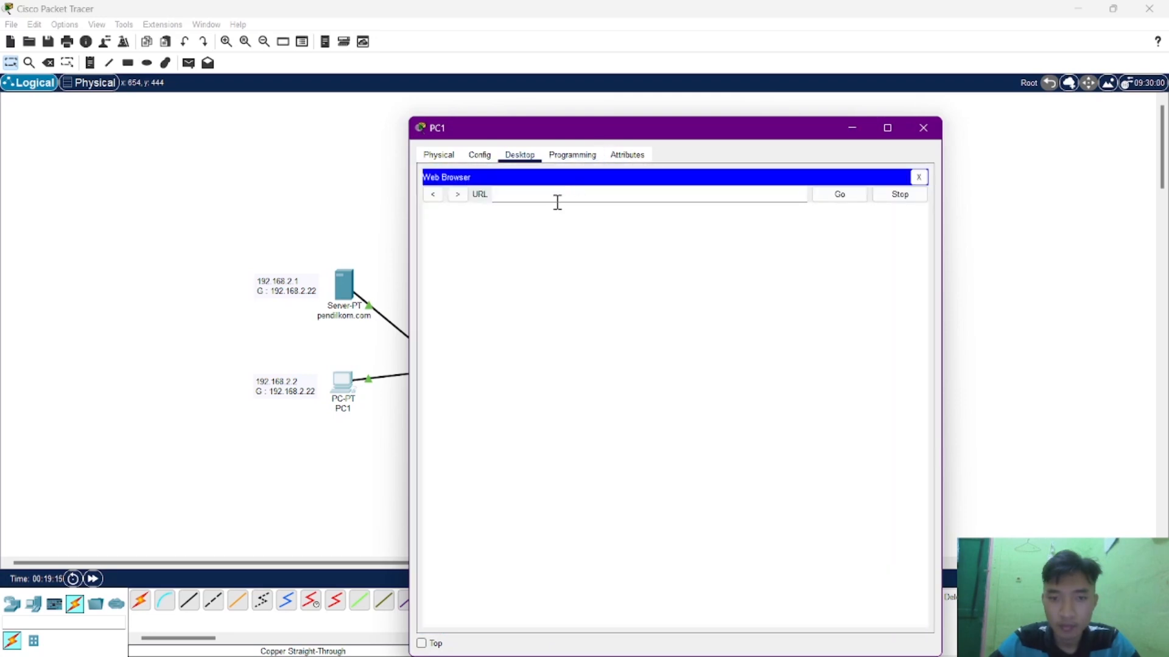
left_click(560, 195)
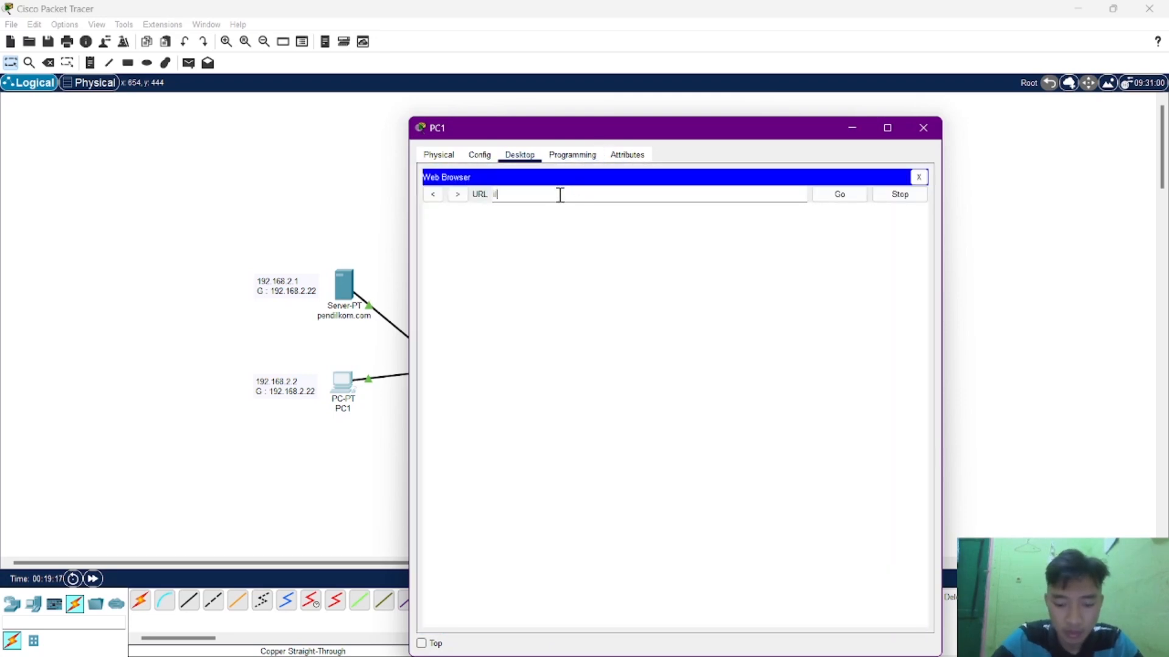
type("ilkom.com")
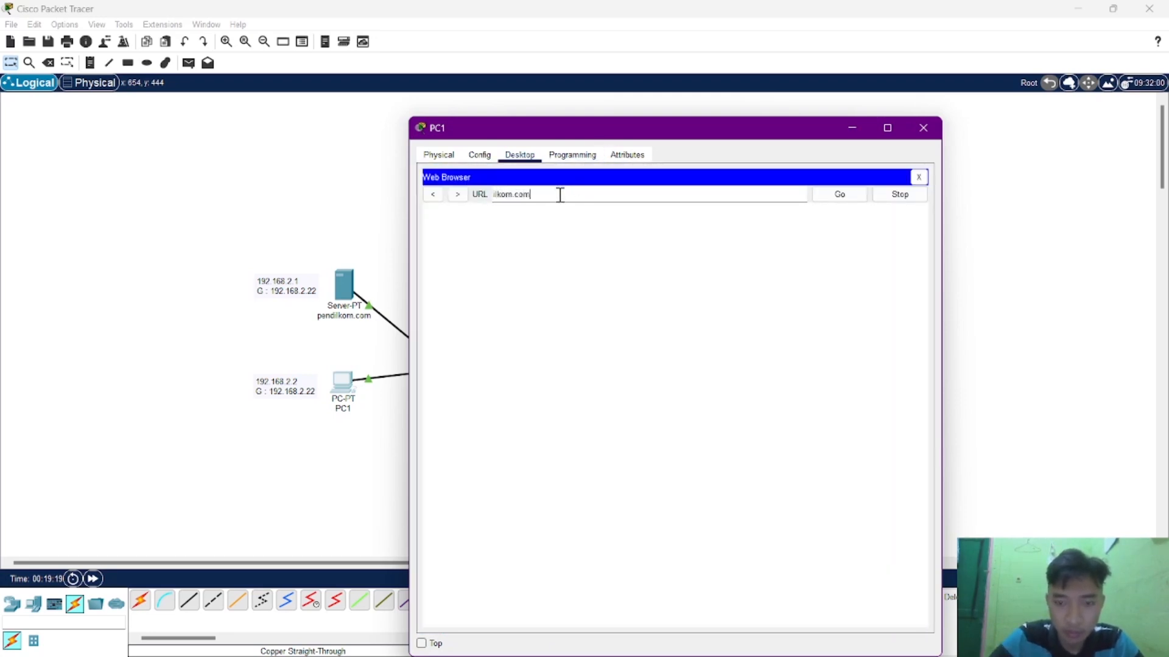
key("Return")
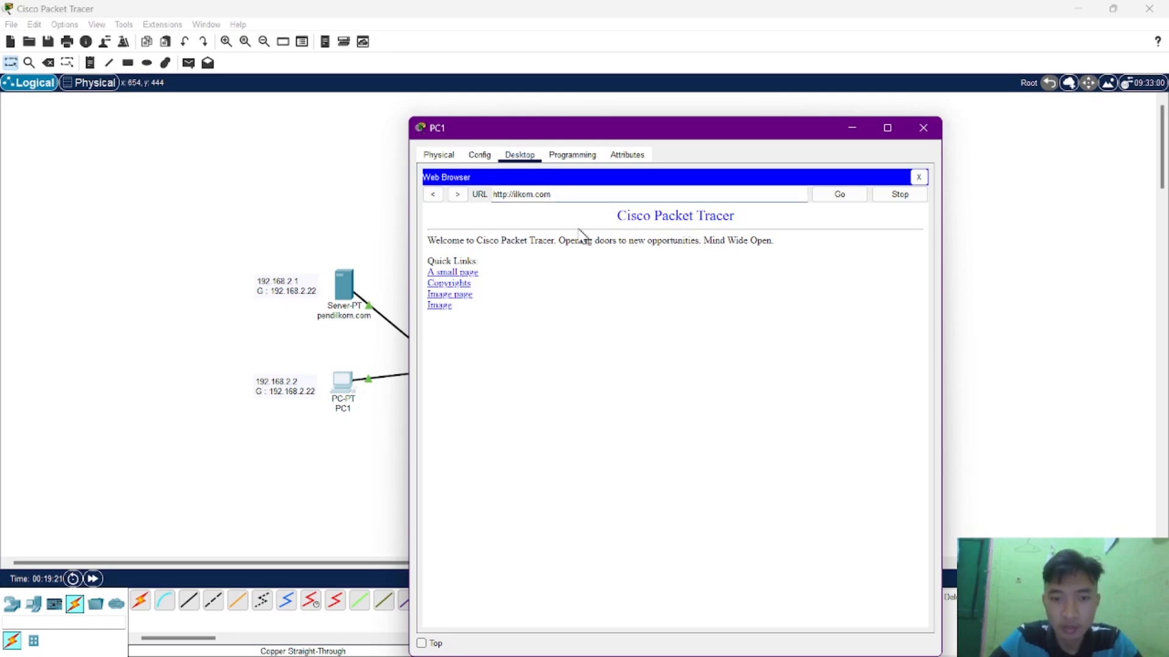
Close PC1's window and open pendilkom.com in PC0's web browser, closing PC0's window once the page has loaded.
left_click_drag(784, 136, 927, 201)
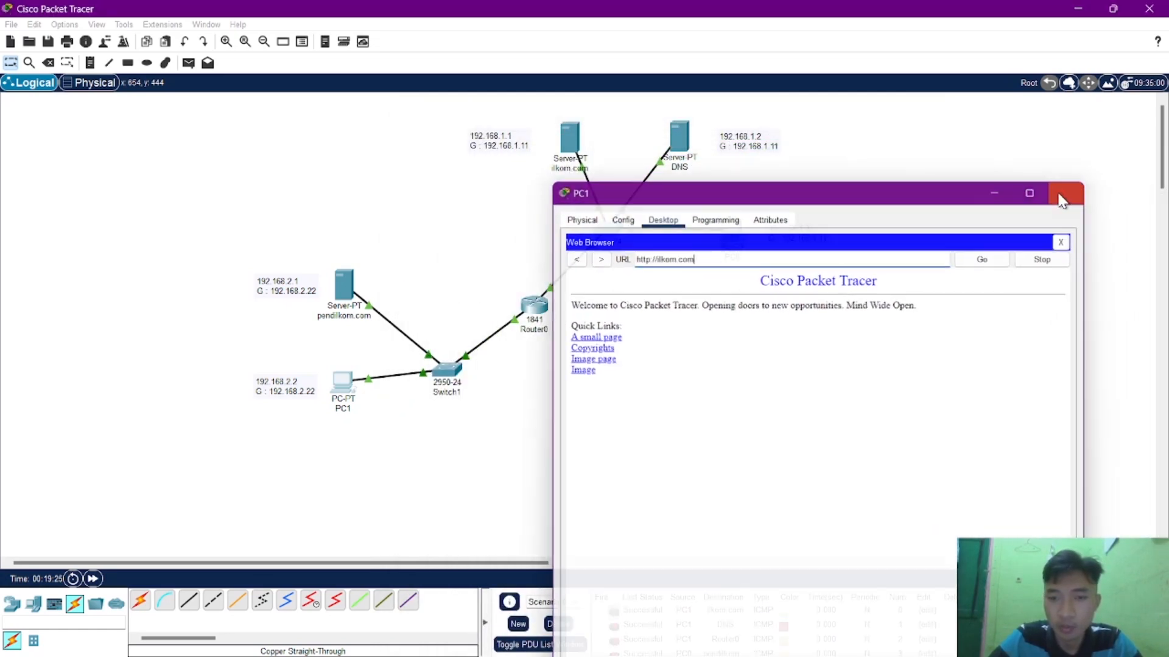
left_click(1065, 192)
left_click(732, 237)
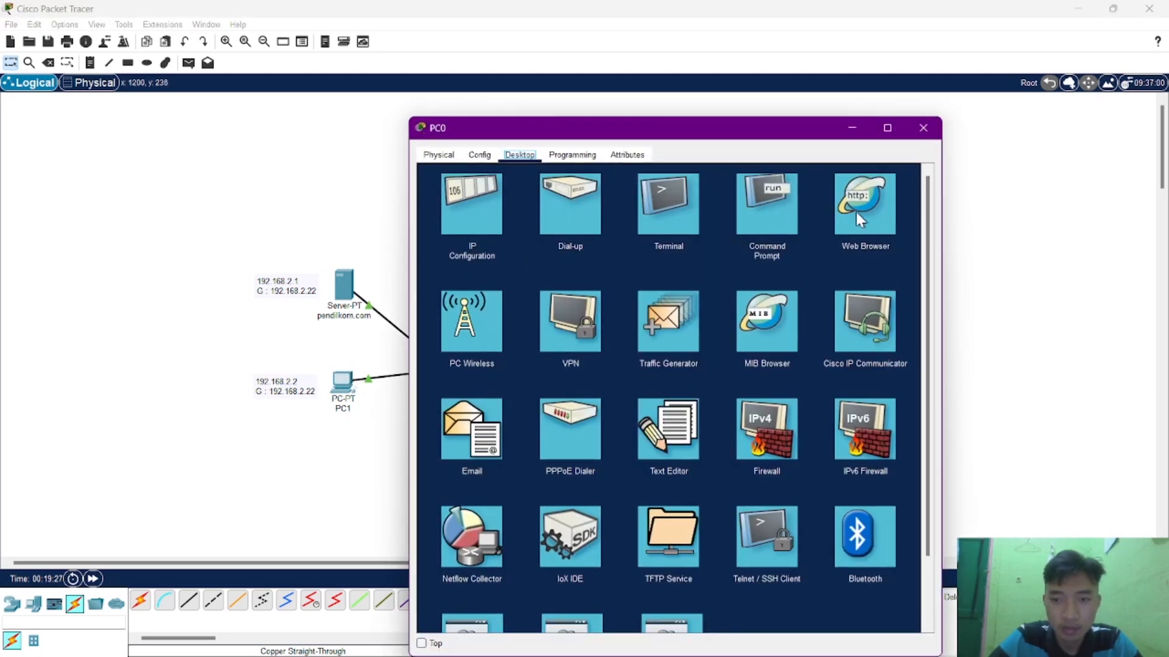
left_click(864, 215)
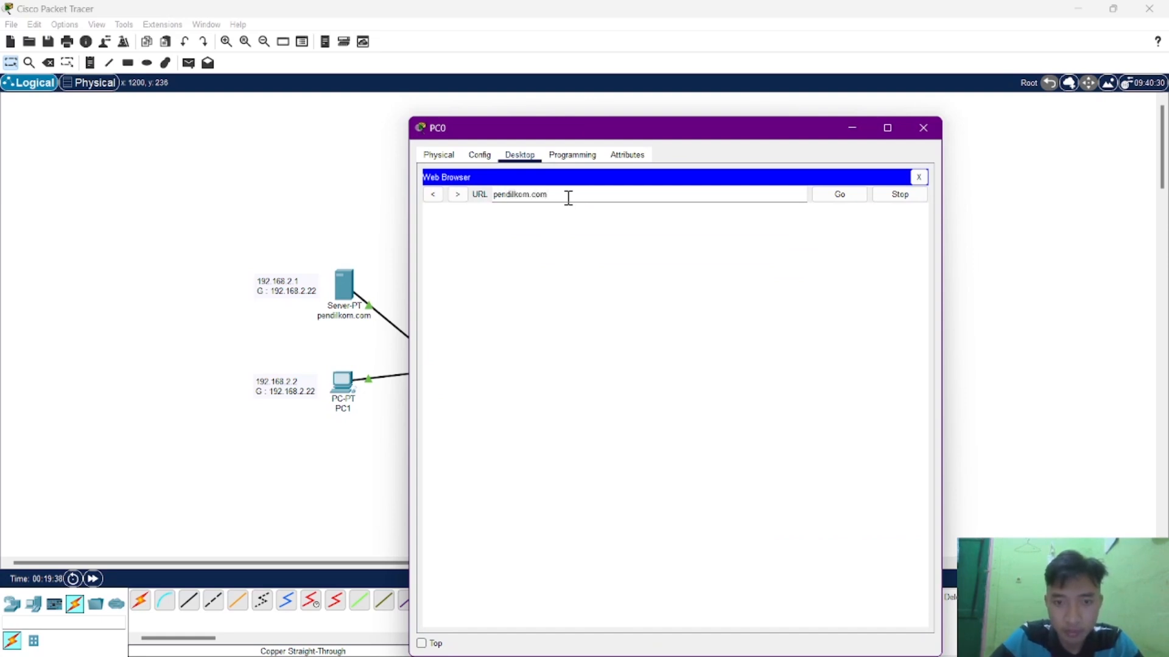
key("Return")
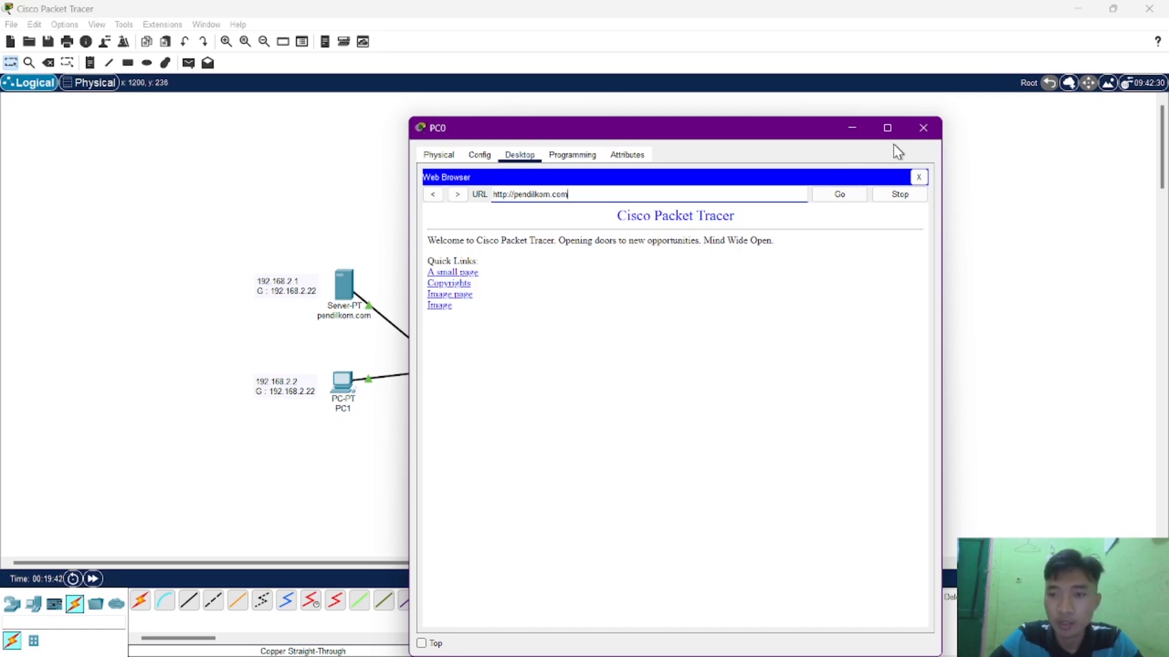
left_click(921, 129)
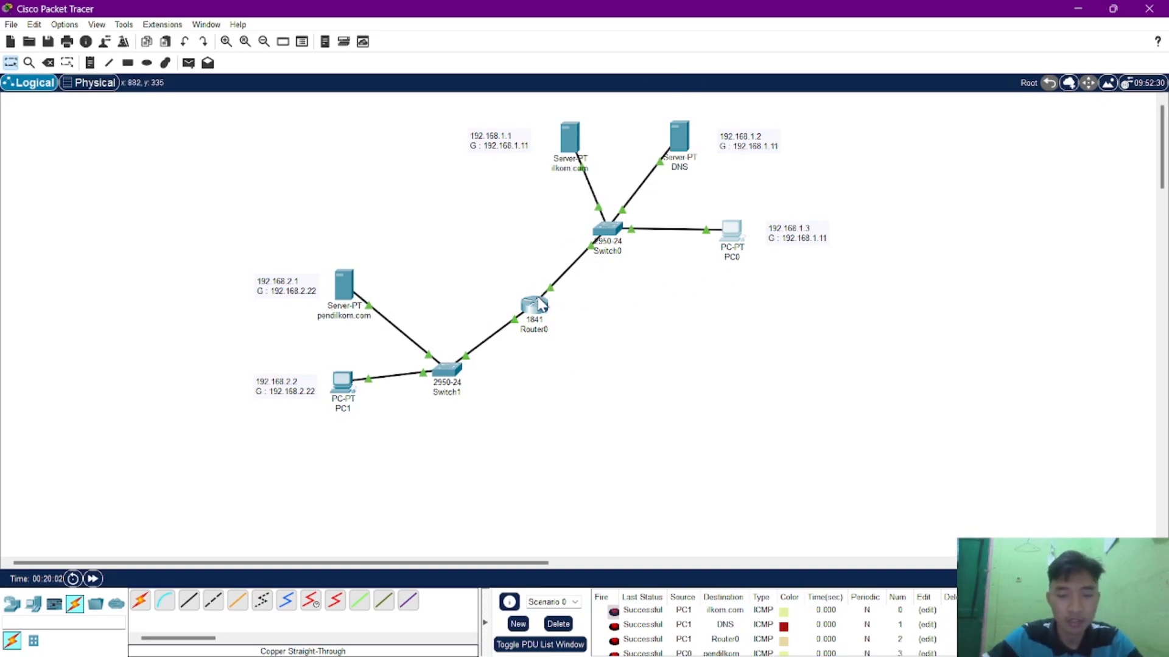
Review the list of sent PDUs and the four task 4 instructions on the assignment page in Chrome, then return to the Packet Tracer topology.
mouse_move(540, 303)
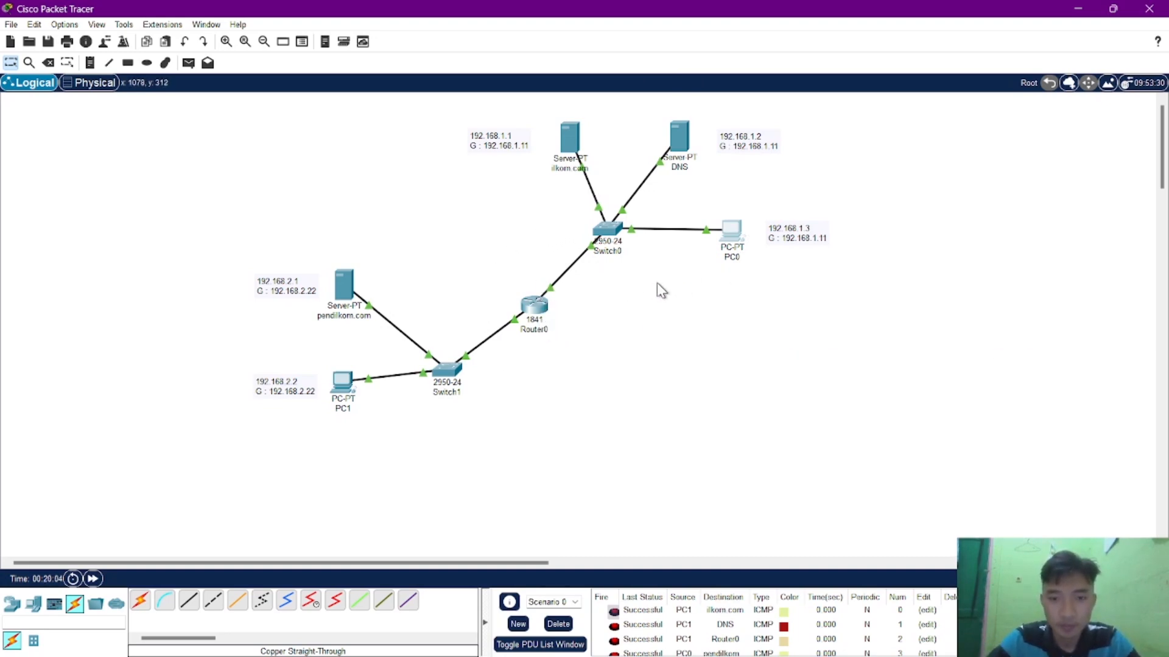
scroll(671, 636, "down", 2)
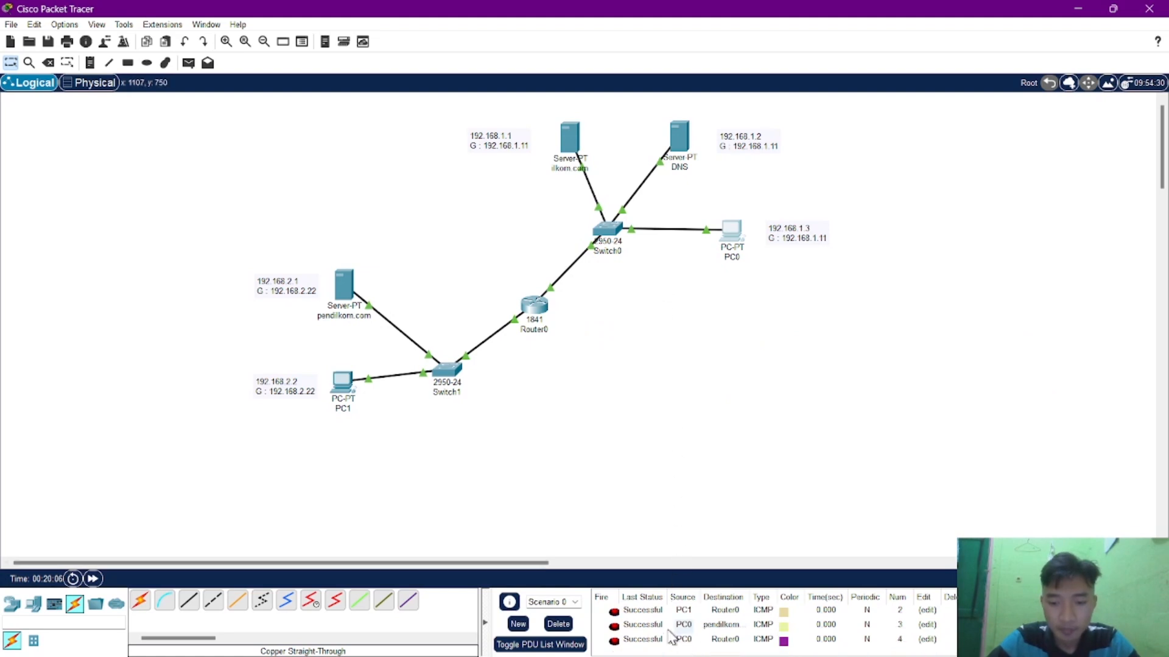
mouse_move(699, 654)
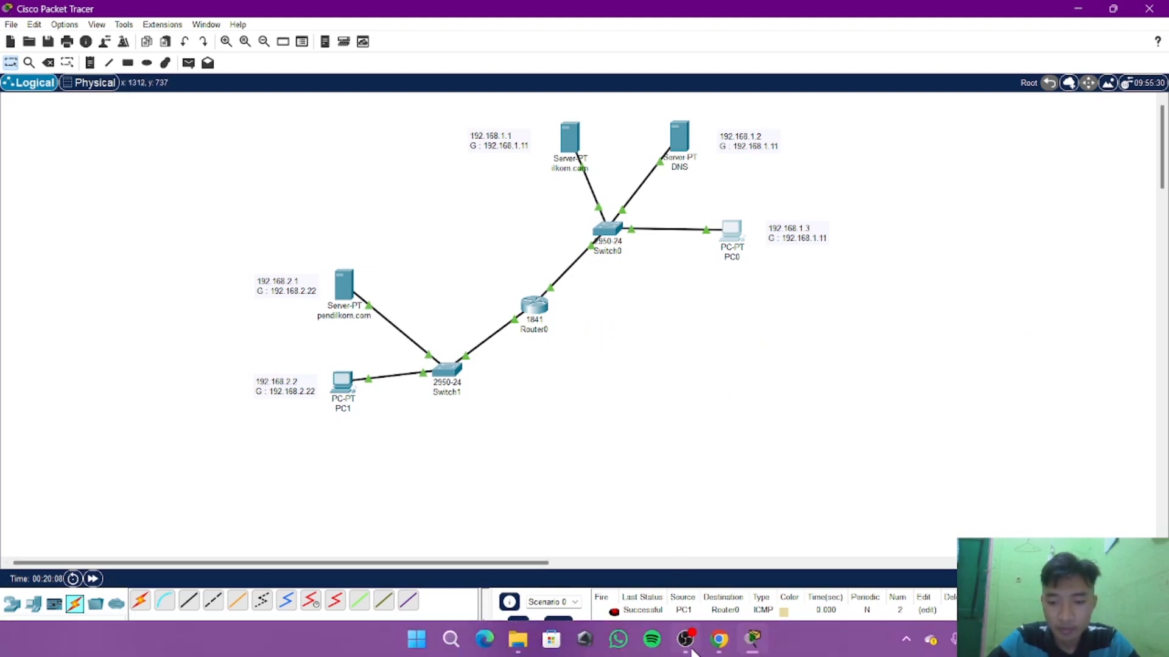
left_click(719, 639)
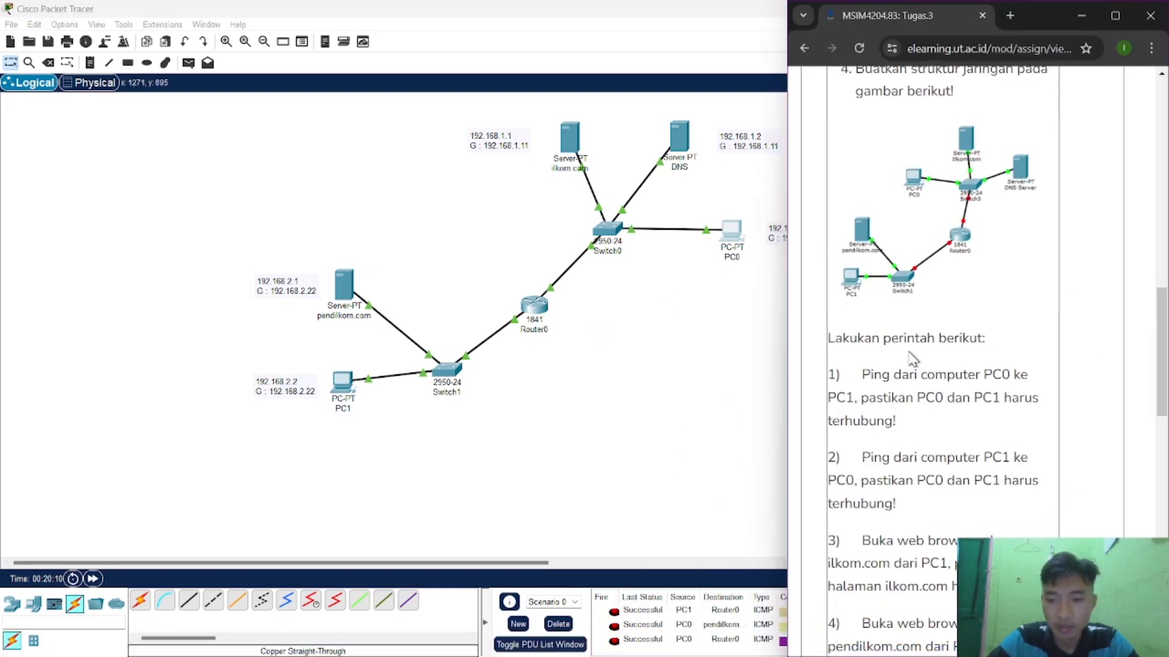
scroll(912, 359, "down", 5)
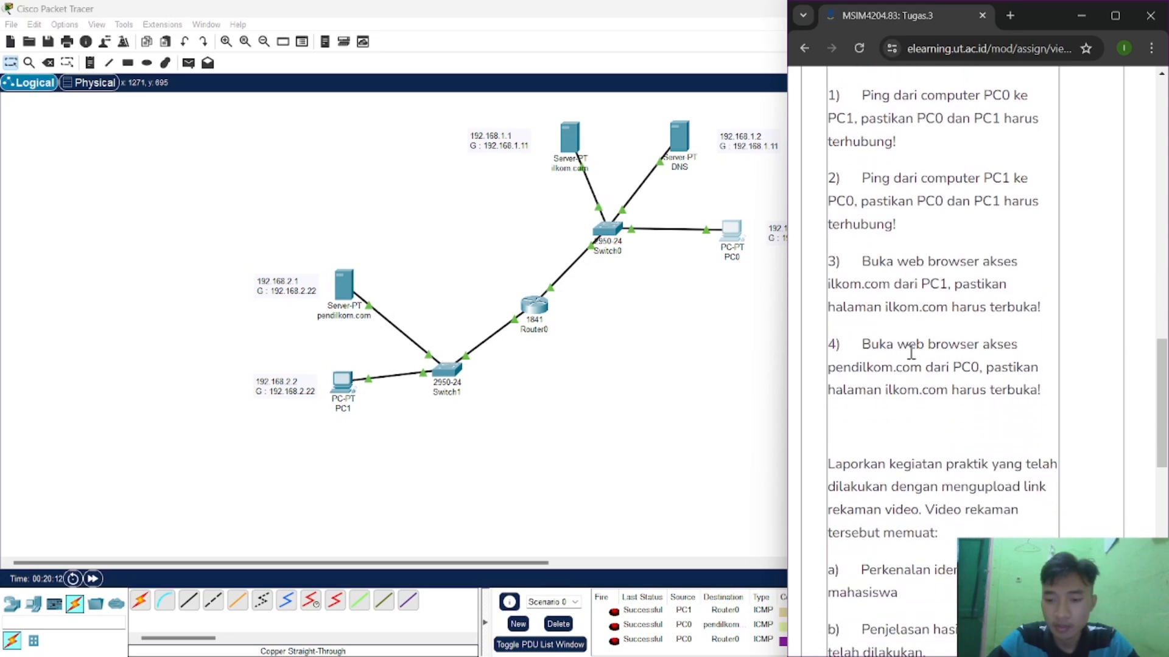
scroll(911, 352, "up", 4)
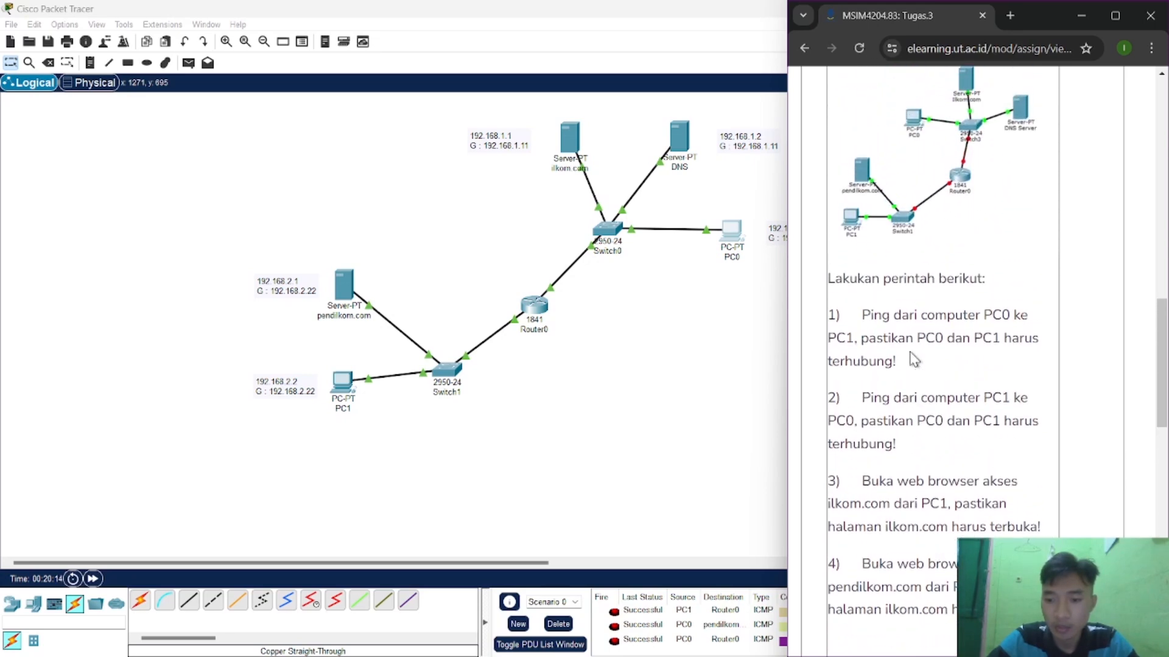
left_click(1074, 25)
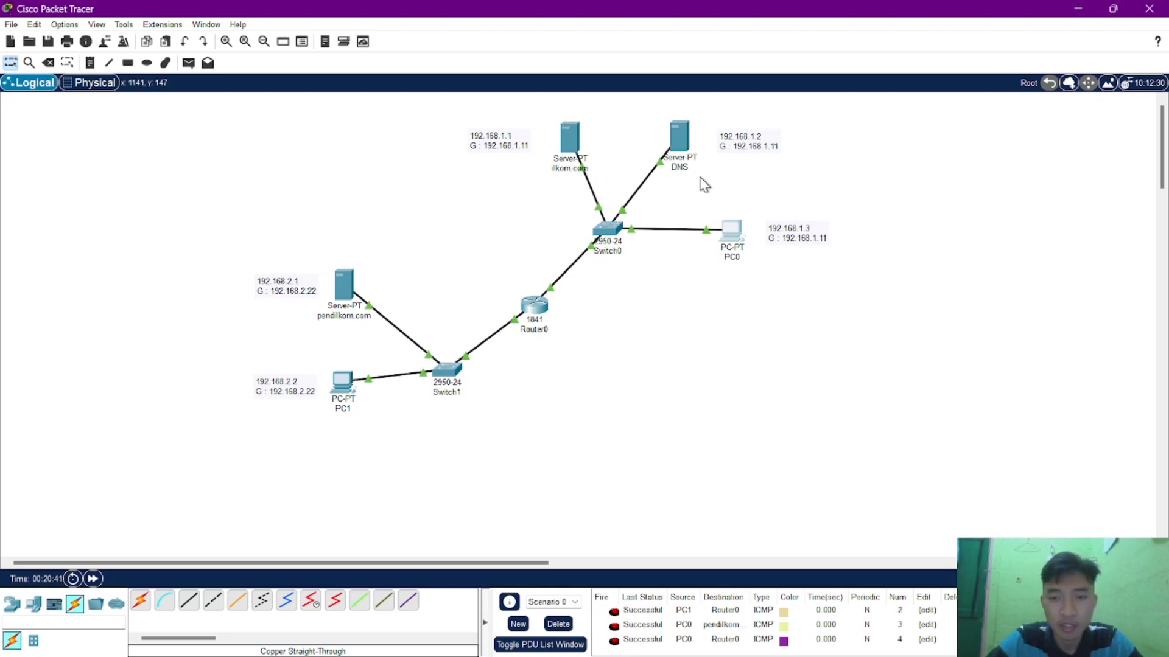
mouse_move(697, 134)
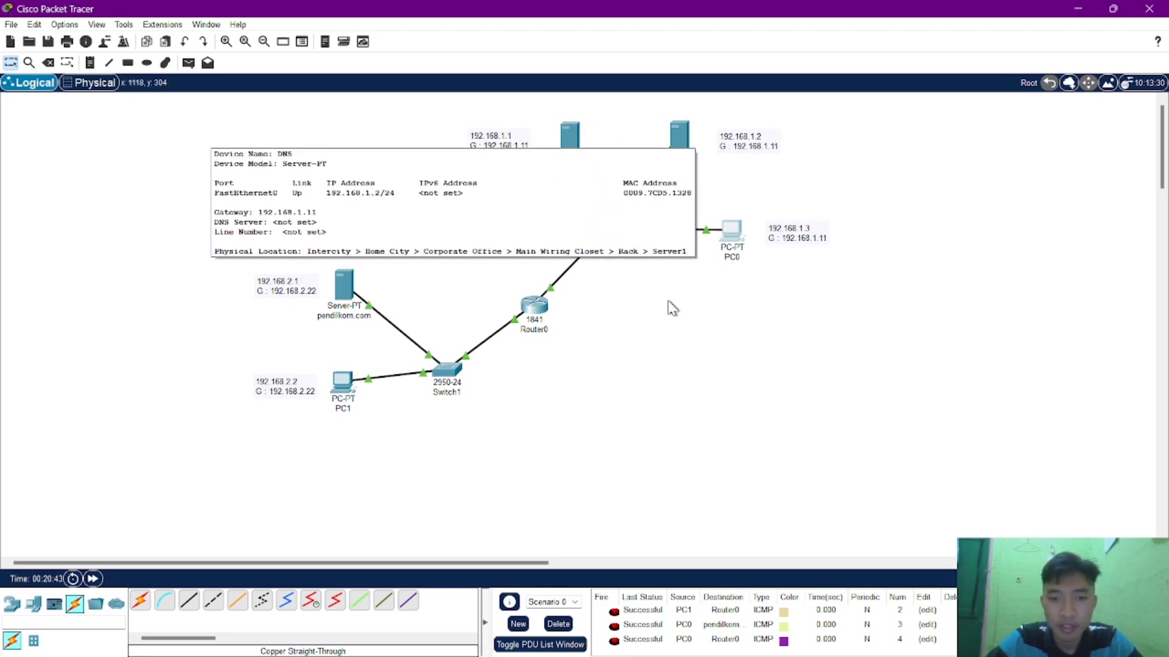